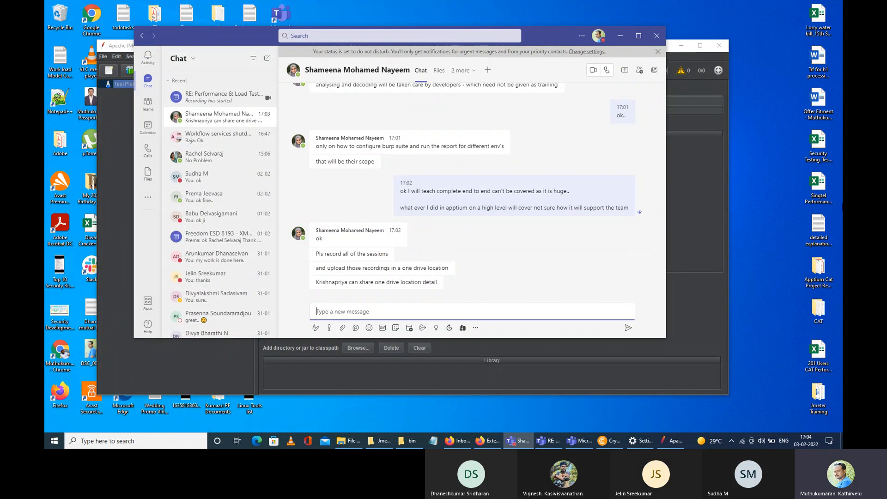
Step: Minimize Teams and the Gmail window, reposition JMeter, and close the MetaMask error popup
click(620, 36)
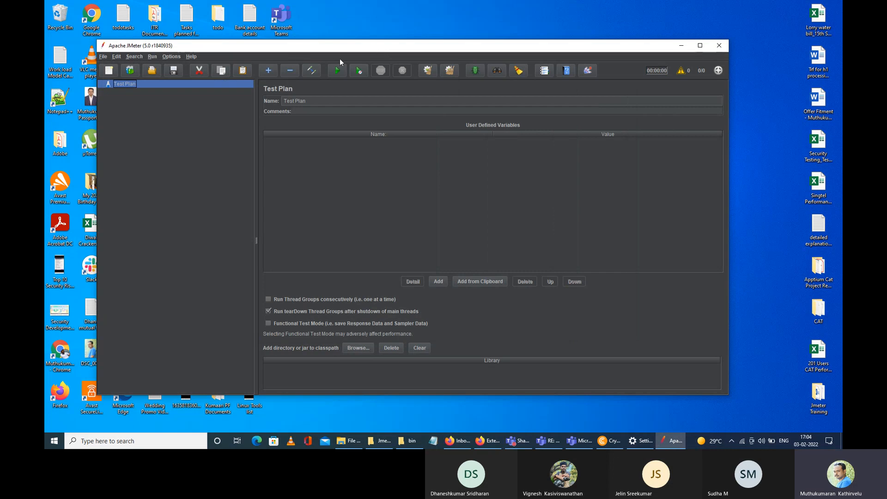
drag(447, 52, 450, 34)
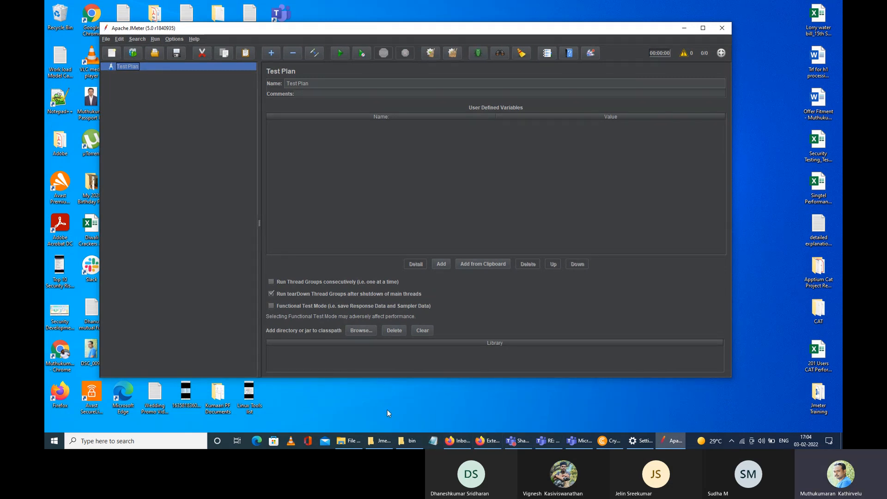
drag(292, 34, 310, 42)
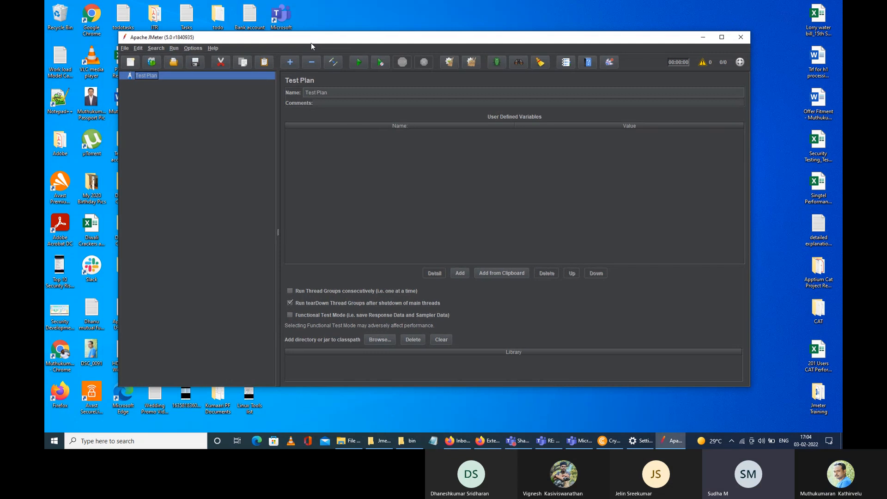
click(451, 442)
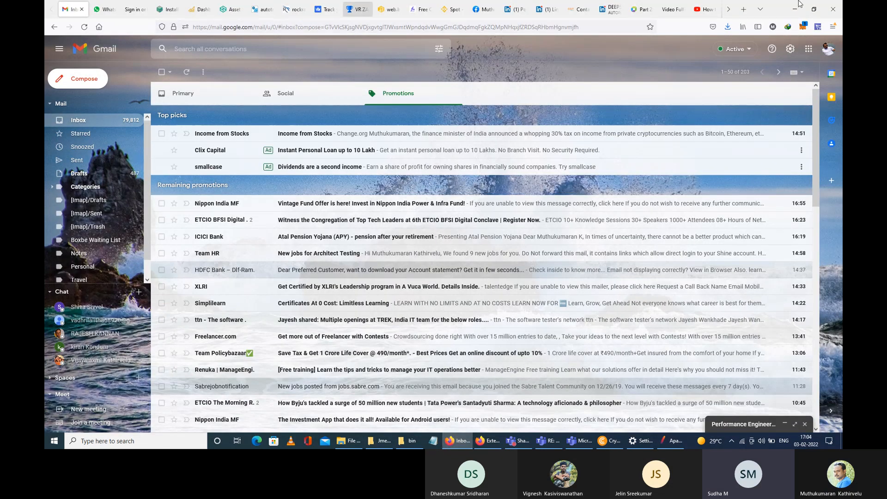
click(451, 442)
click(489, 441)
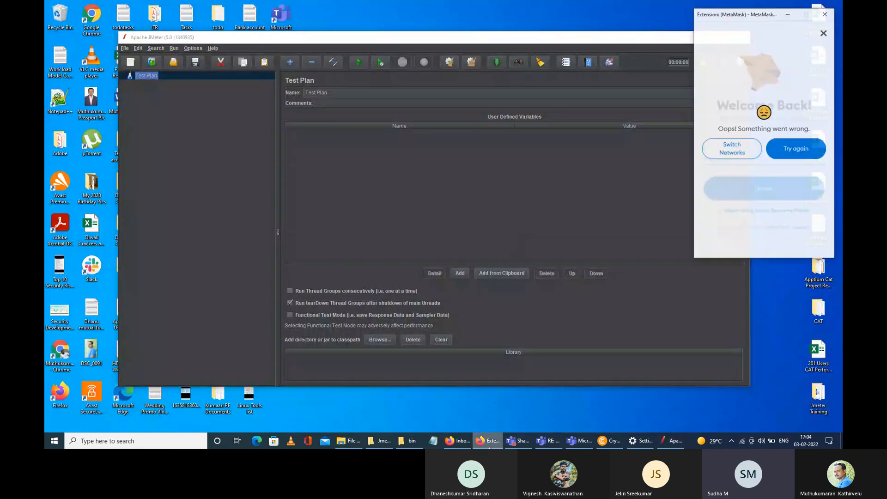
click(629, 27)
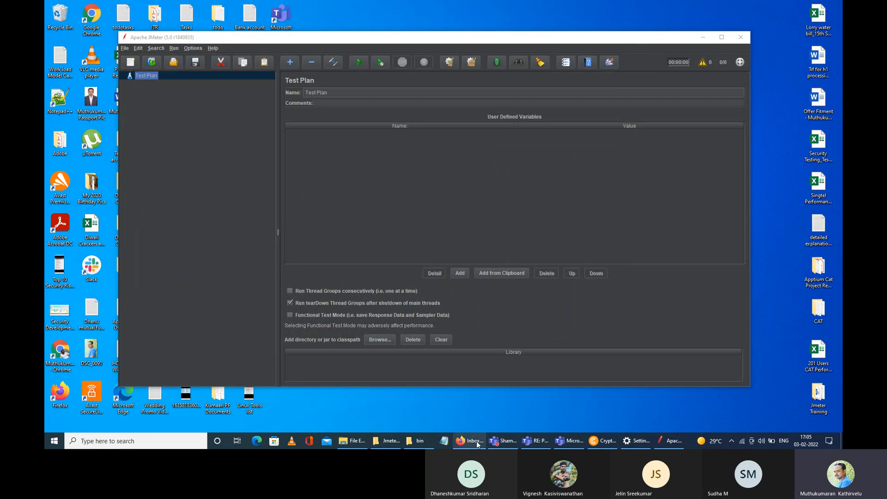
Step: Launch Task Manager from the taskbar context menu
mouse_move(470, 440)
right_click(690, 441)
click(712, 401)
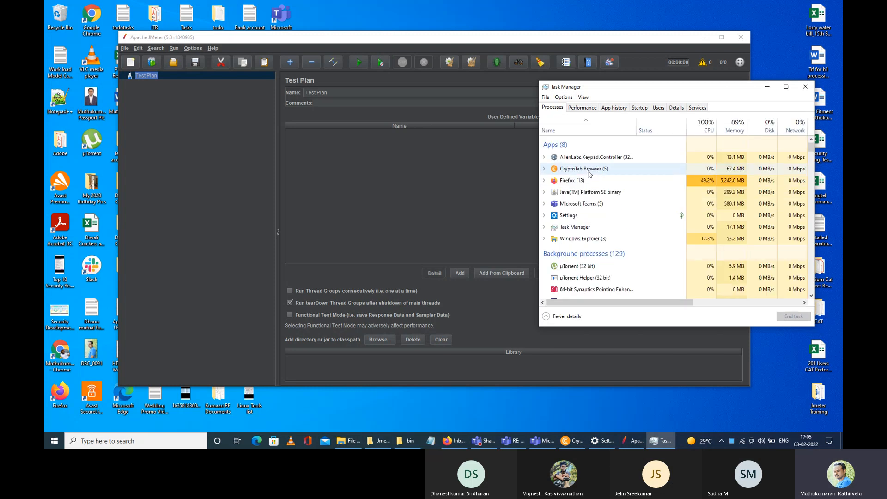
Step: End the Firefox and CryptoTab Browser tasks, then center the Task Manager window
click(585, 181)
right_click(585, 182)
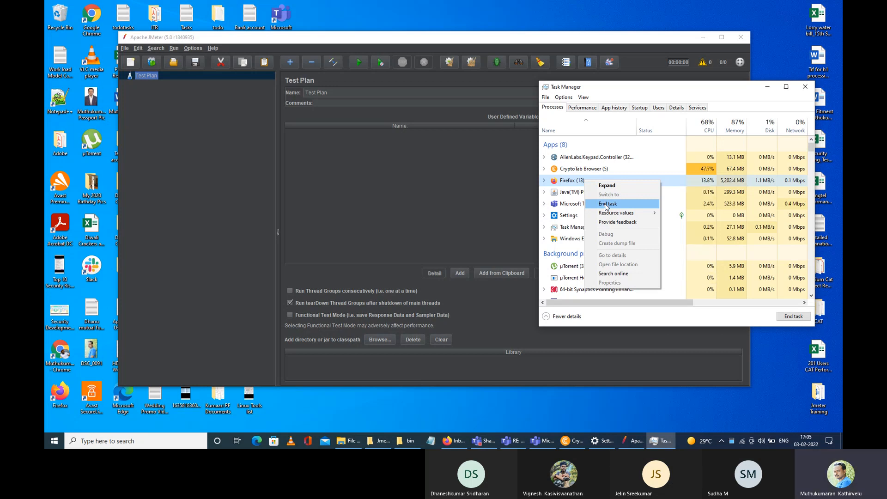
click(607, 204)
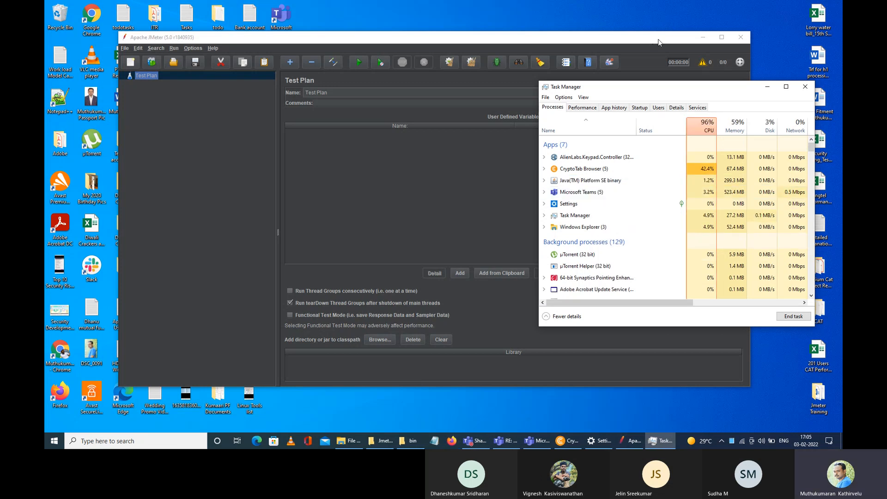
right_click(594, 169)
click(601, 185)
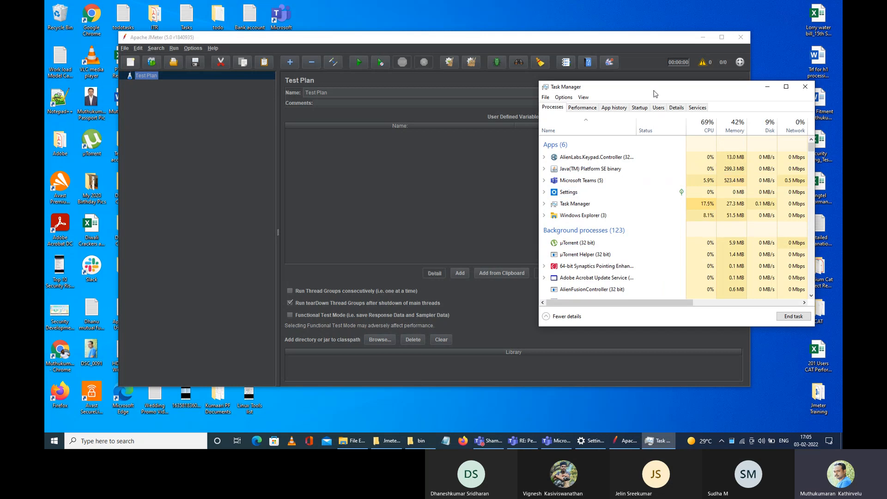
drag(654, 88, 491, 120)
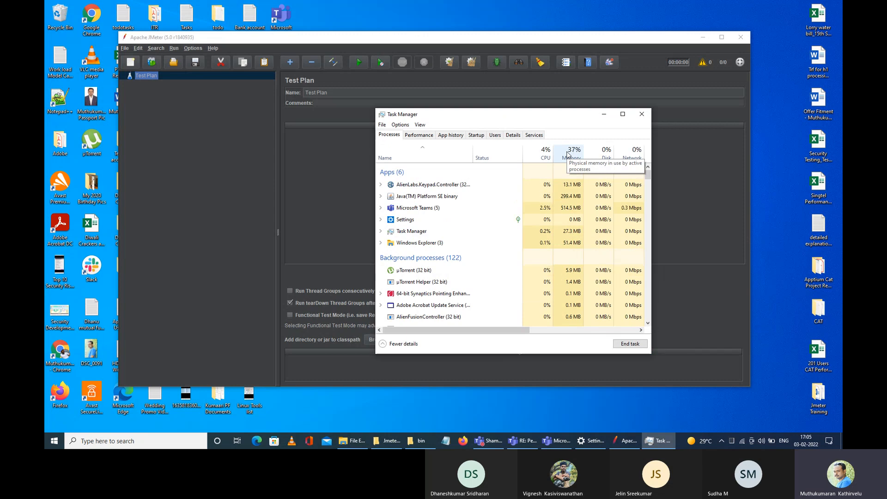
Step: Minimize Task Manager, reposition JMeter, and launch Chrome from its desktop shortcut
click(603, 115)
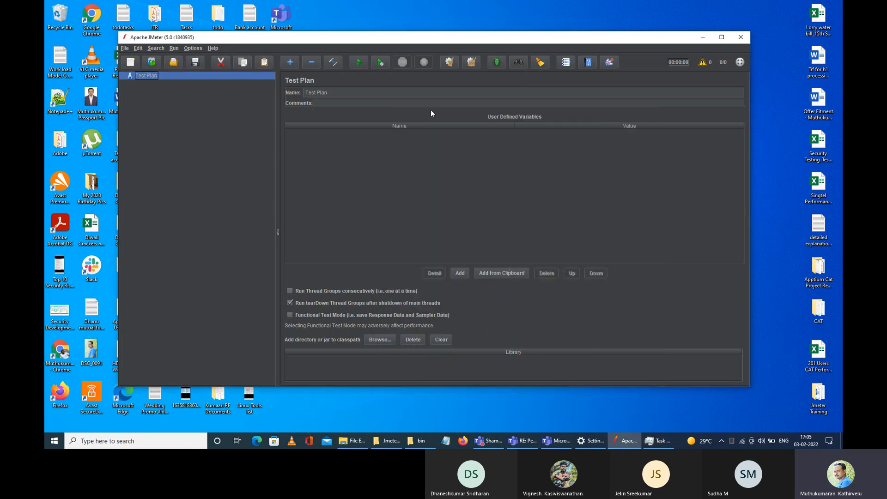
drag(465, 39, 496, 53)
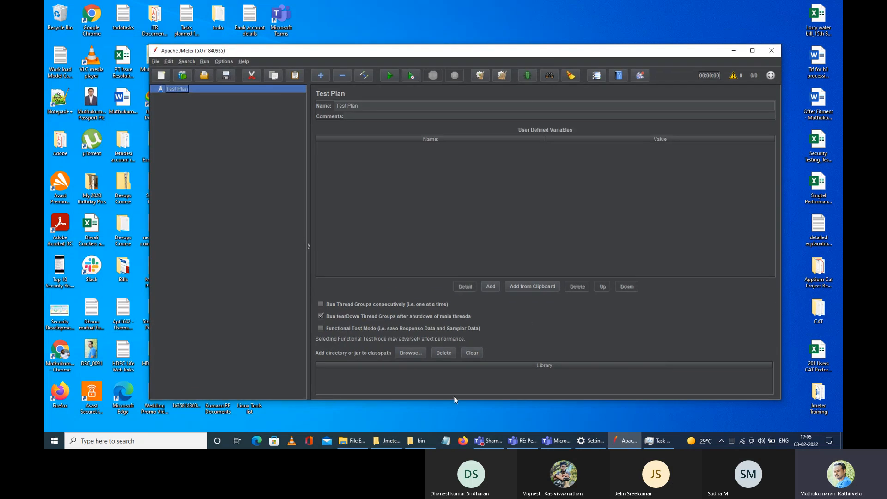
click(352, 441)
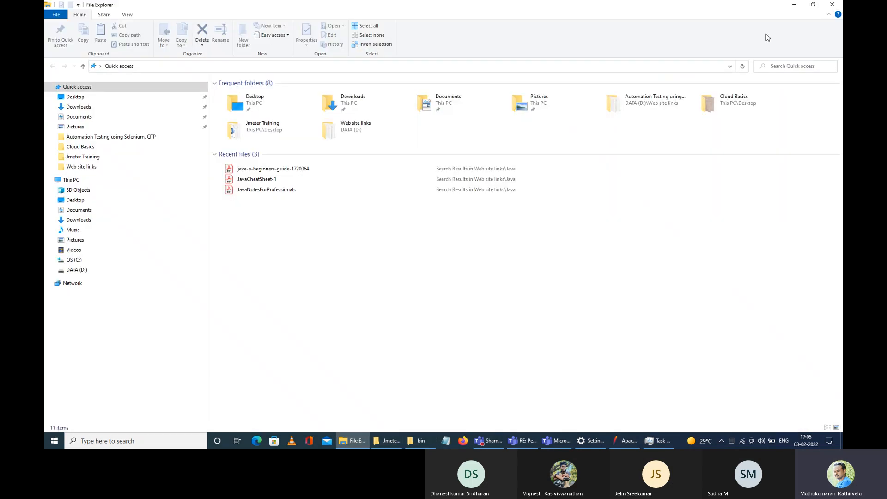
click(833, 4)
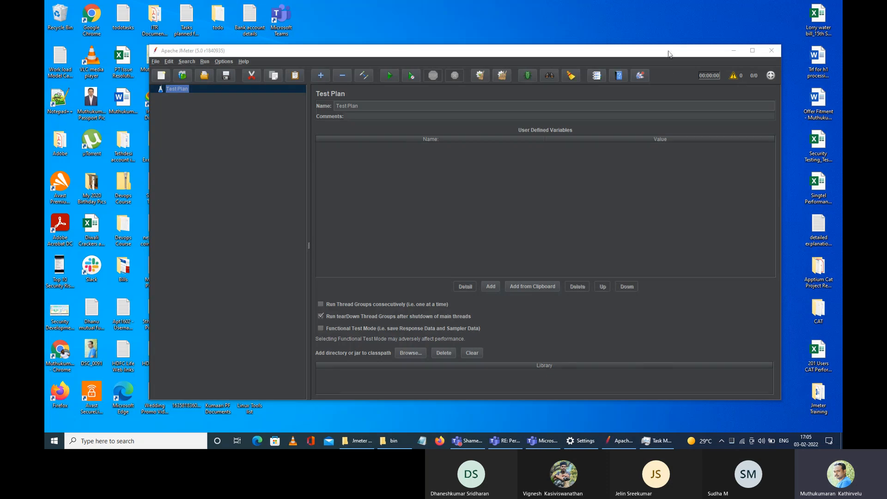
drag(669, 52, 612, 57)
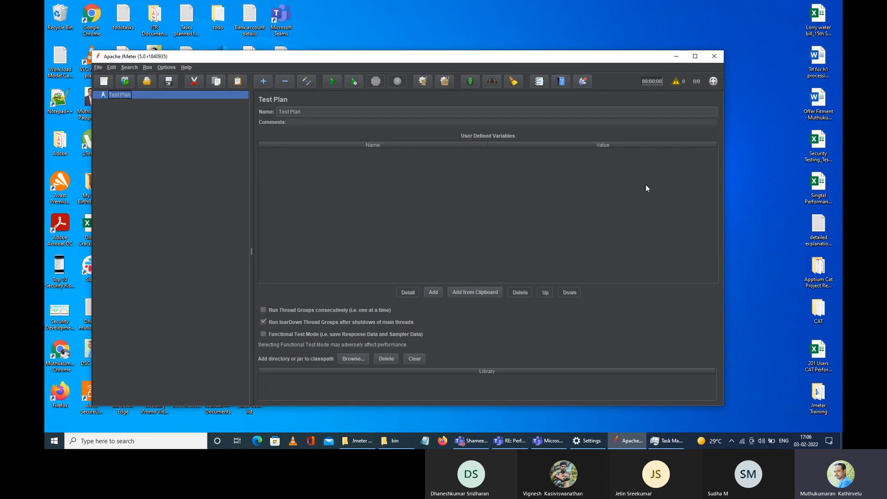
drag(592, 62, 619, 52)
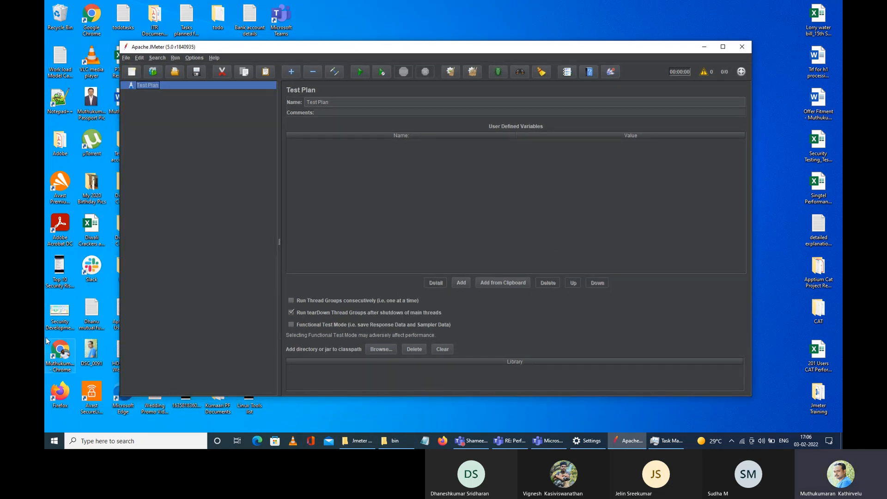
double_click(65, 367)
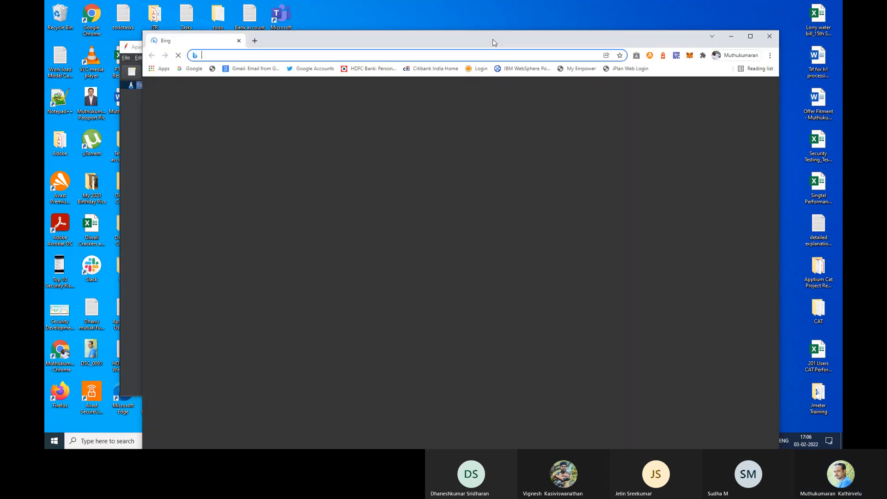
Step: Maximize Chrome and navigate to blazedemo.com
double_click(492, 39)
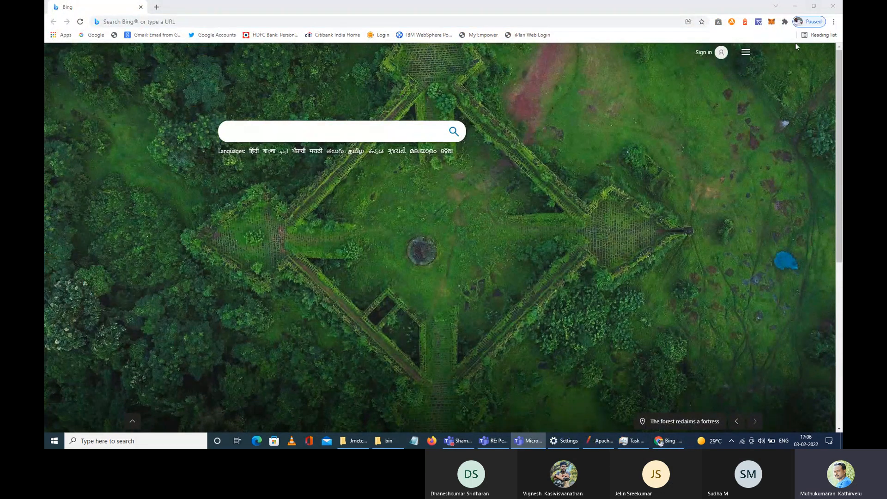
click(222, 22)
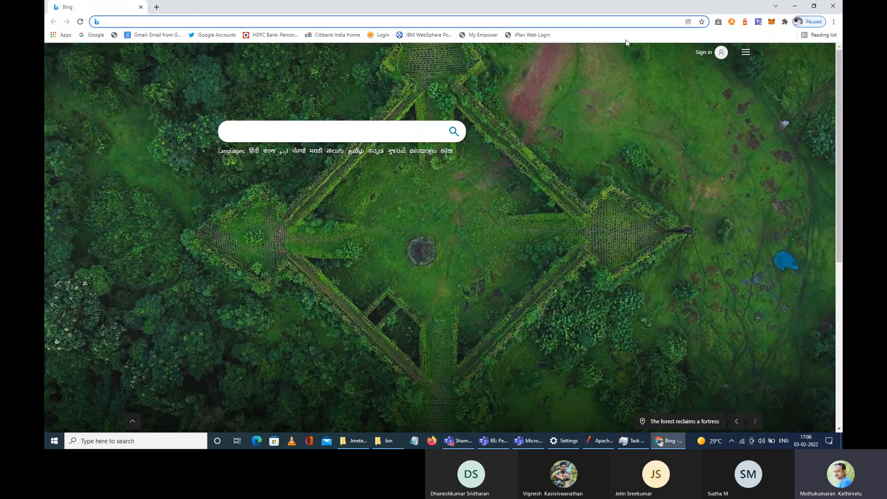
text(bl)
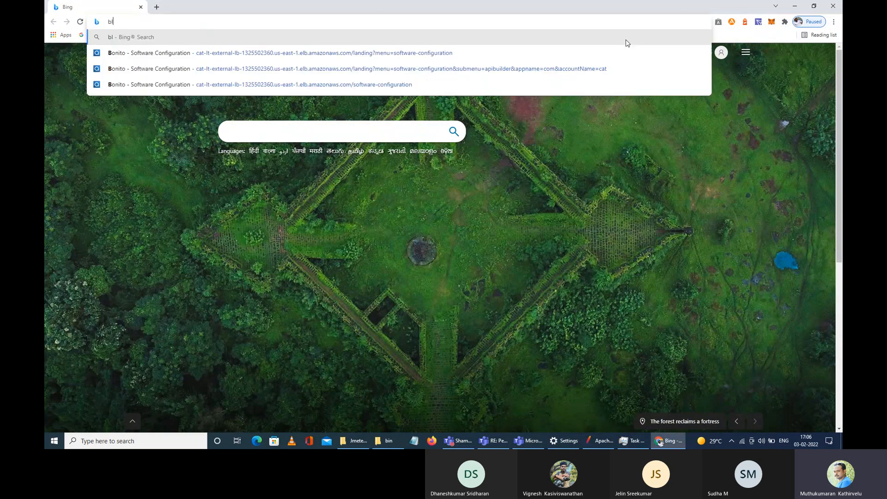
text(azedemo.com)
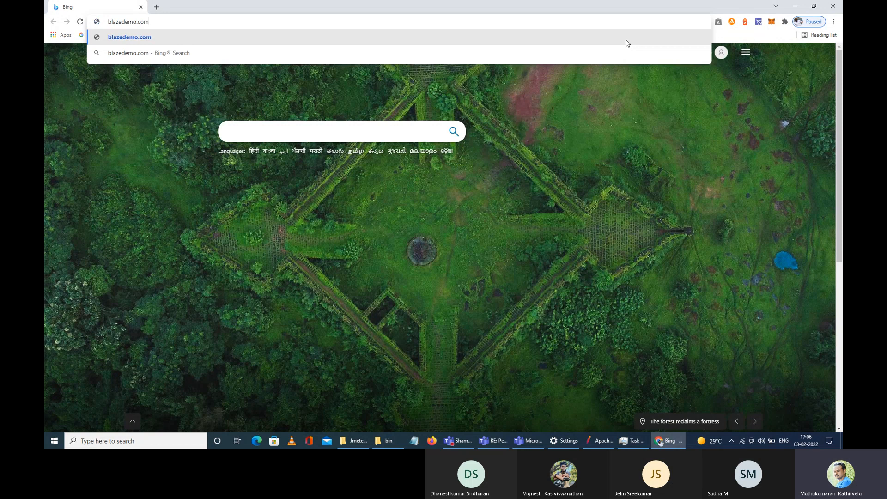
key(Return)
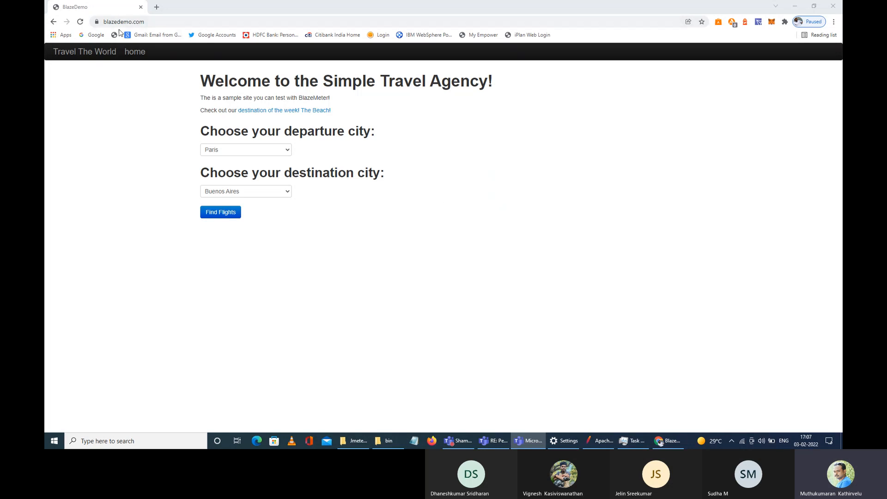
Step: Highlight the blazedemo.com address and the welcome heading while explaining the page
click(195, 24)
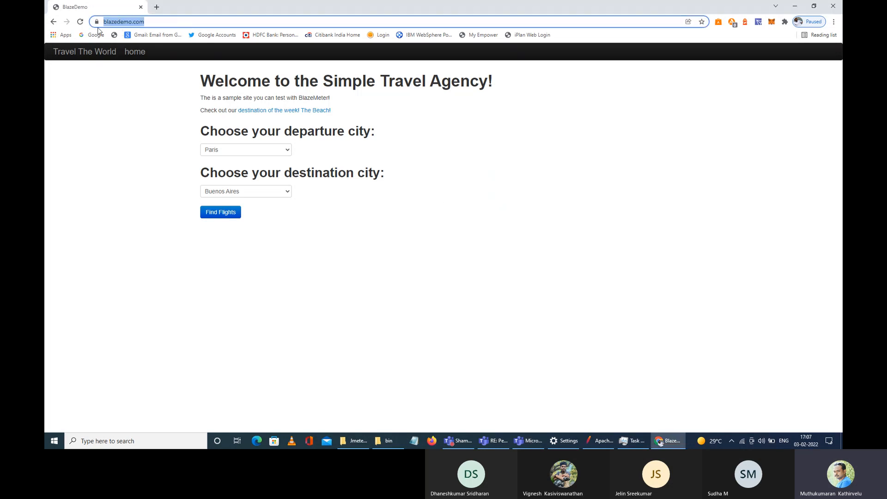
click(468, 155)
click(170, 22)
click(572, 196)
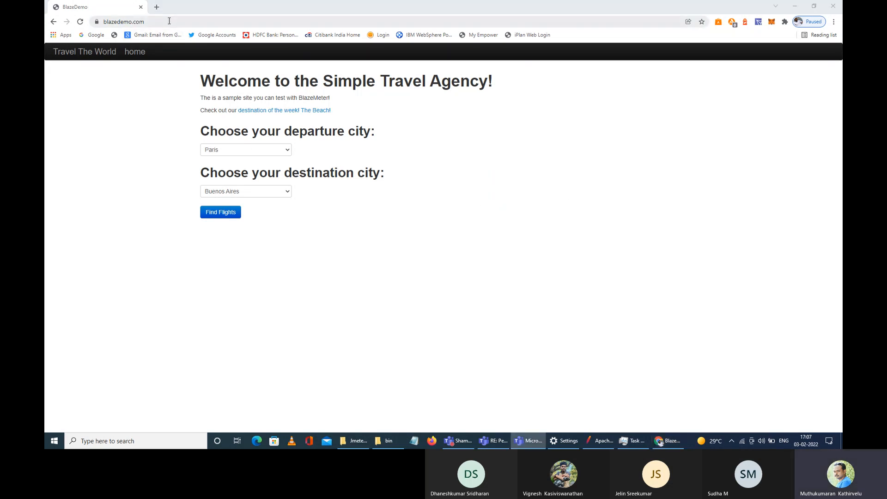
click(183, 22)
click(565, 203)
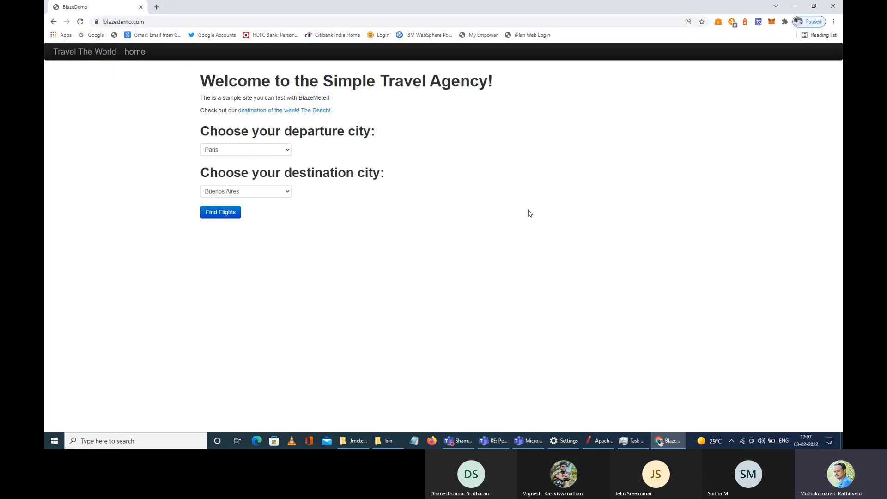
click(165, 22)
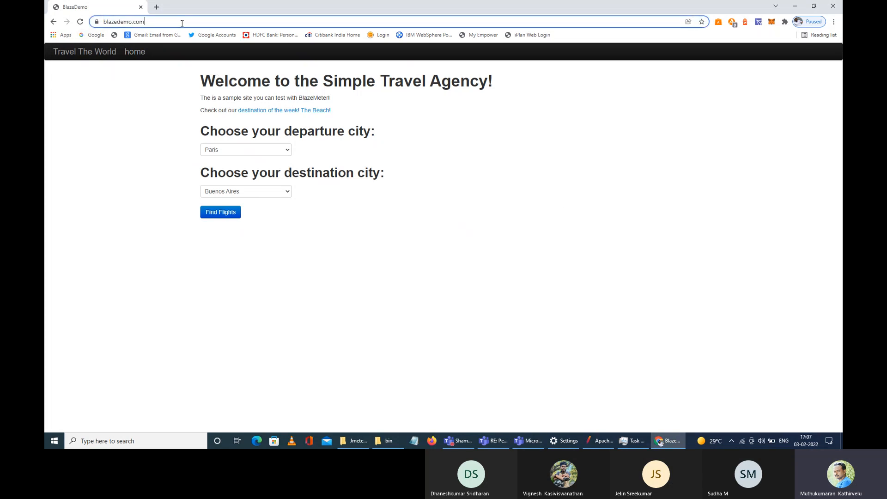
click(402, 97)
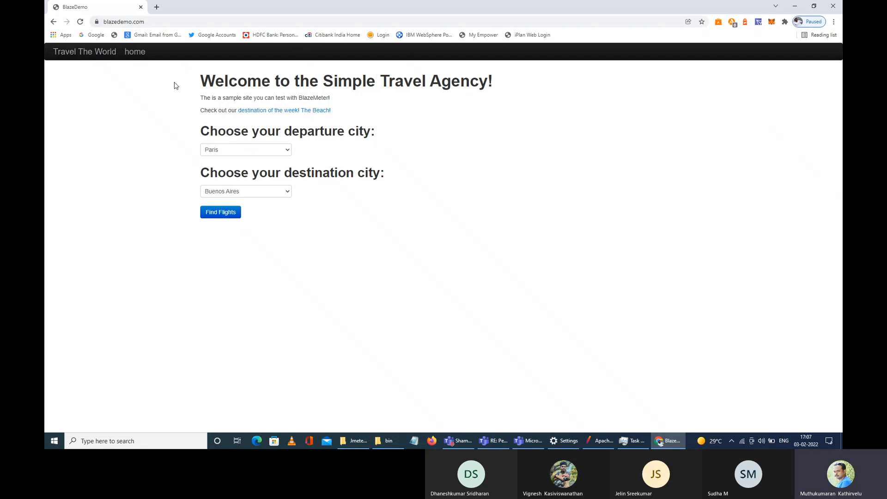
mouse_move(190, 81)
mouse_down()
mouse_move(338, 82)
mouse_move(488, 99)
mouse_move(532, 88)
mouse_move(178, 87)
mouse_up()
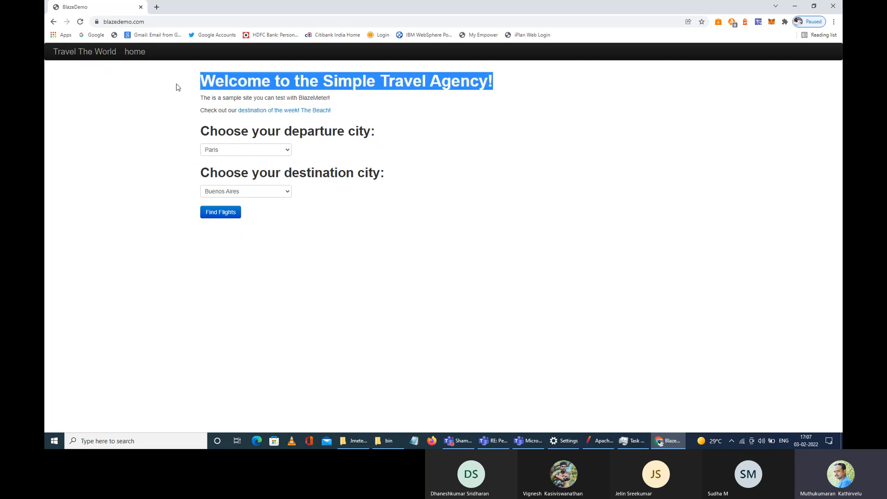
click(155, 166)
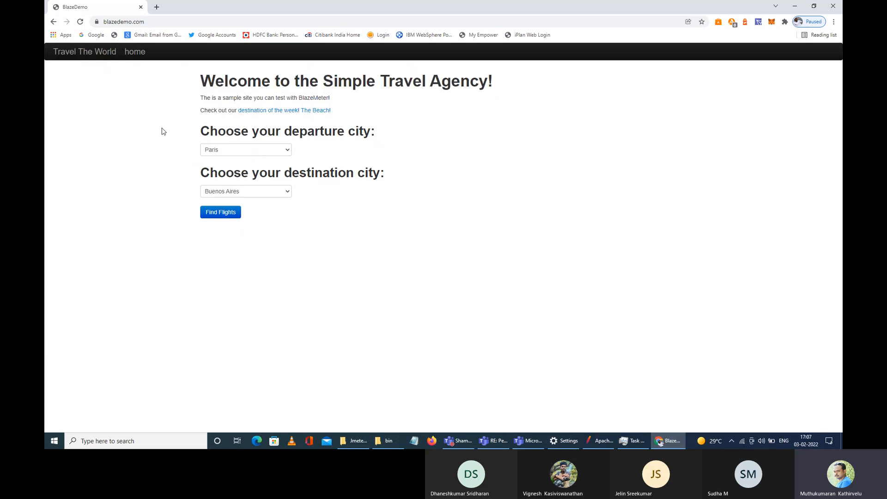
drag(198, 82, 548, 95)
click(548, 95)
Step: Choose Boston as the departure city and Berlin as the destination
click(252, 152)
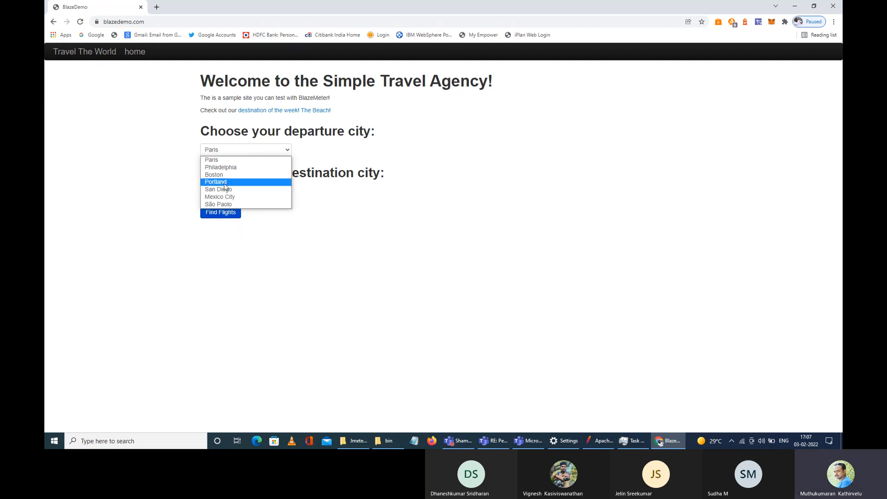
click(259, 175)
click(275, 192)
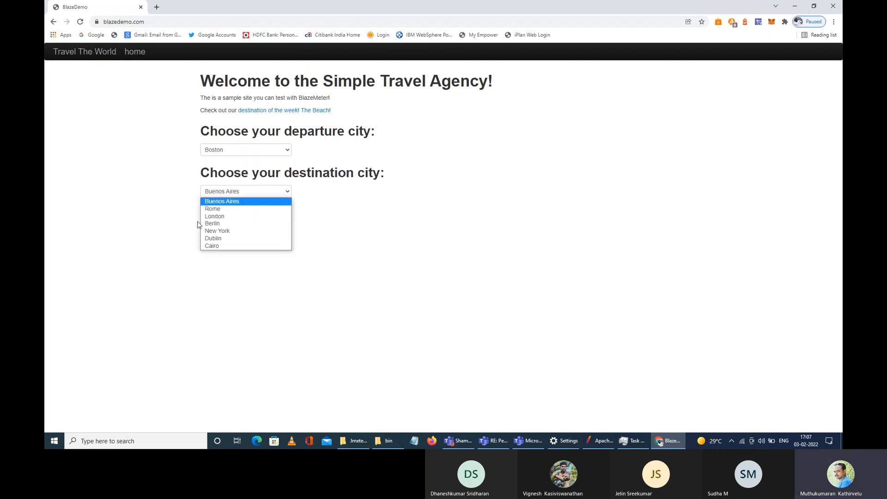
key(Down)
key(Down)
key(Down)
key(Down)
key(Down)
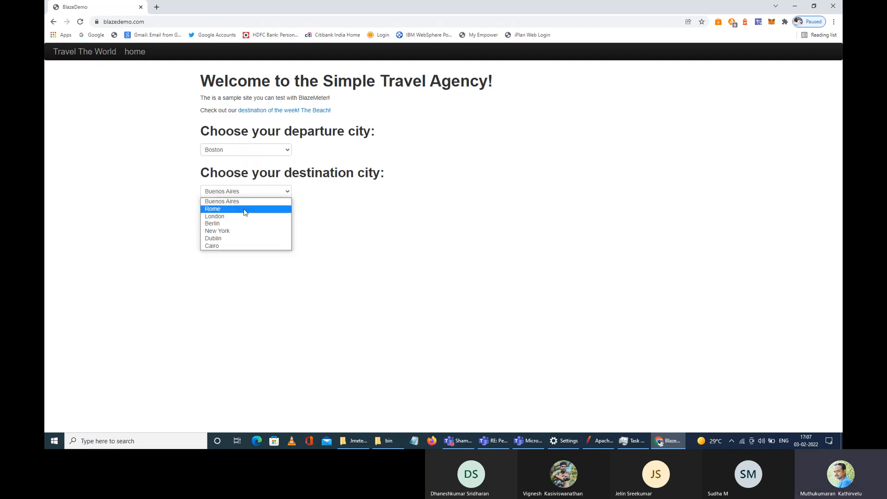
click(218, 224)
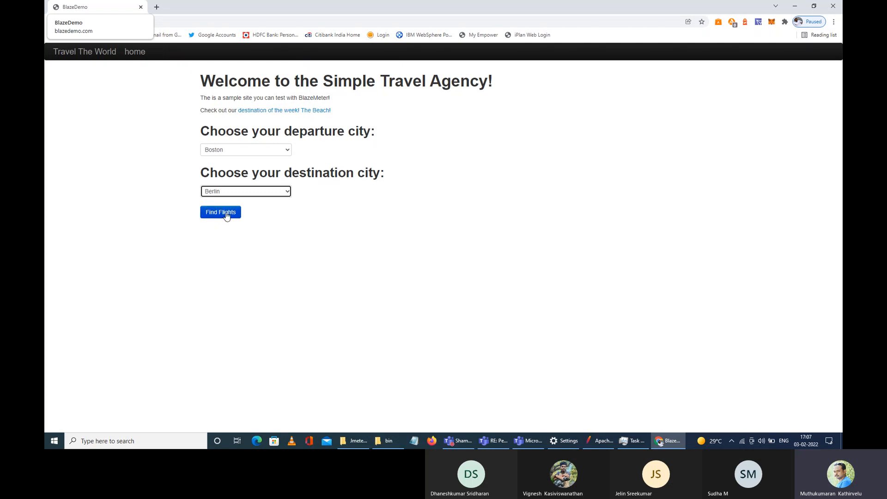
Step: Minimize the meeting window and run Find Flights for Boston to Berlin
click(725, 237)
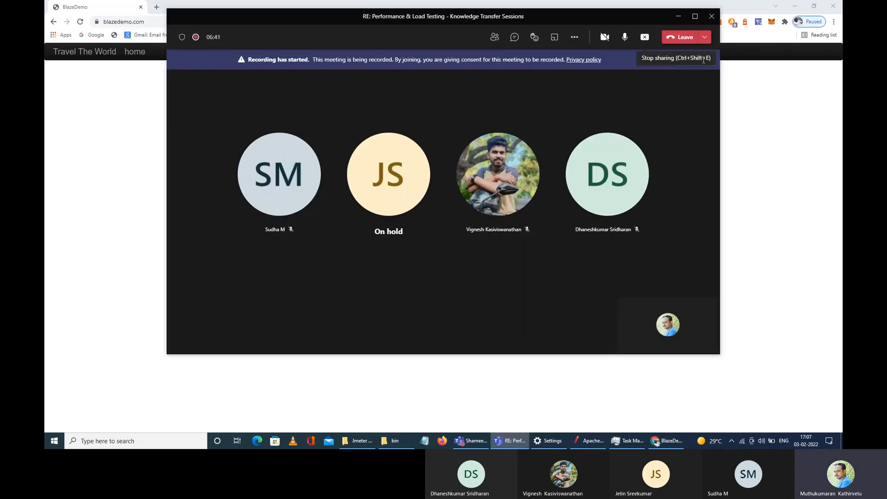
click(678, 17)
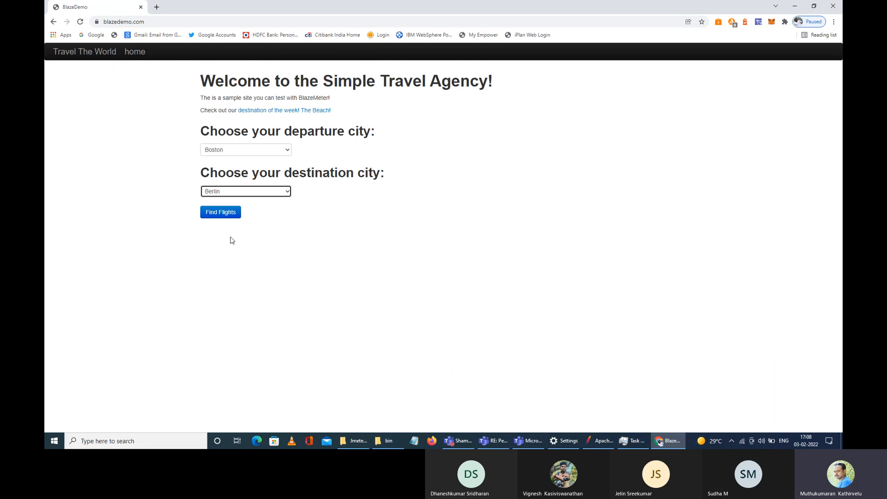
click(223, 216)
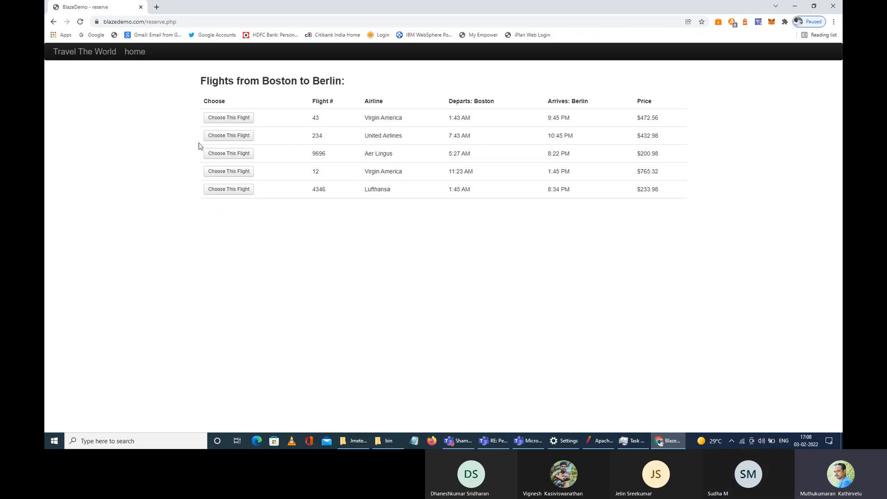
Step: Choose the second flight, United 234, and enter the passenger's name and street address
click(210, 138)
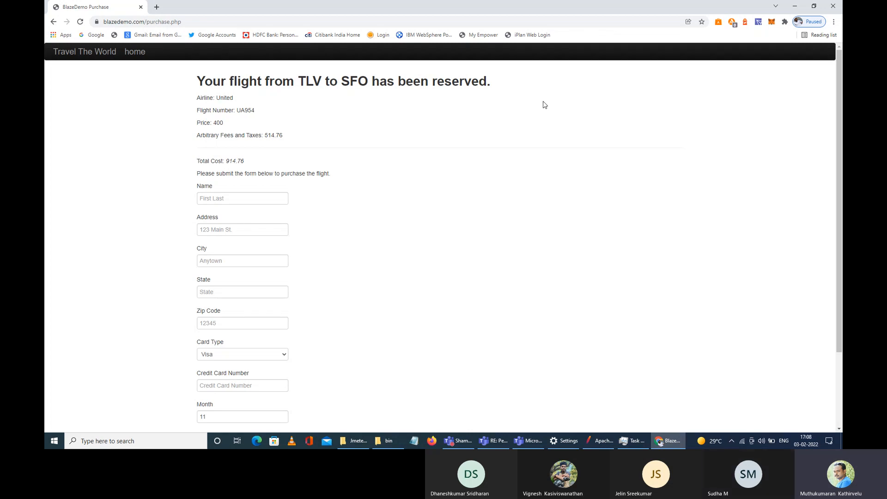
click(229, 198)
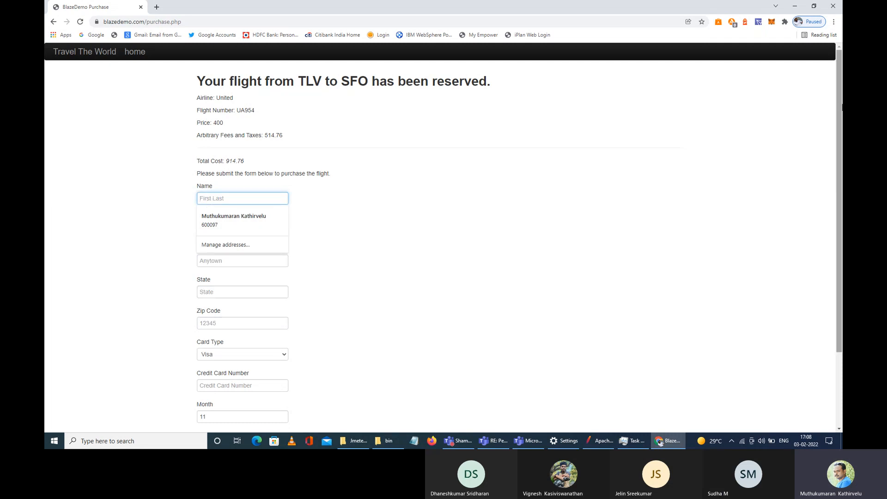
text(Vignesh)
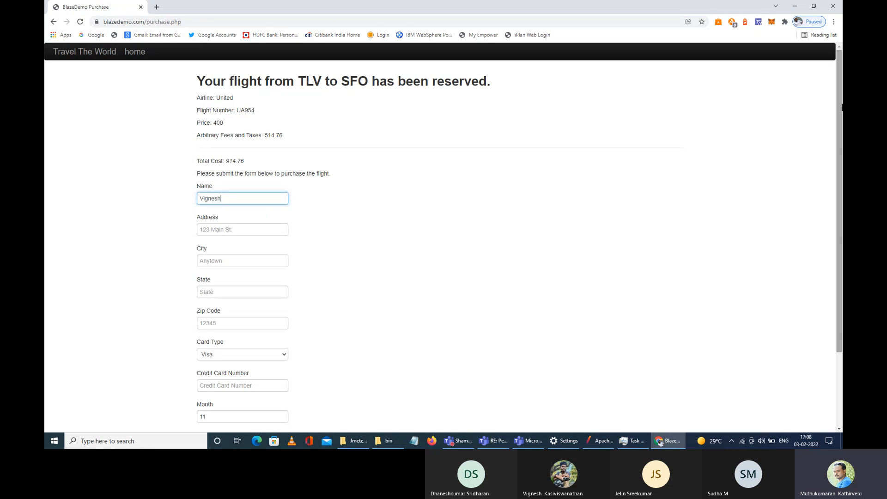
click(216, 230)
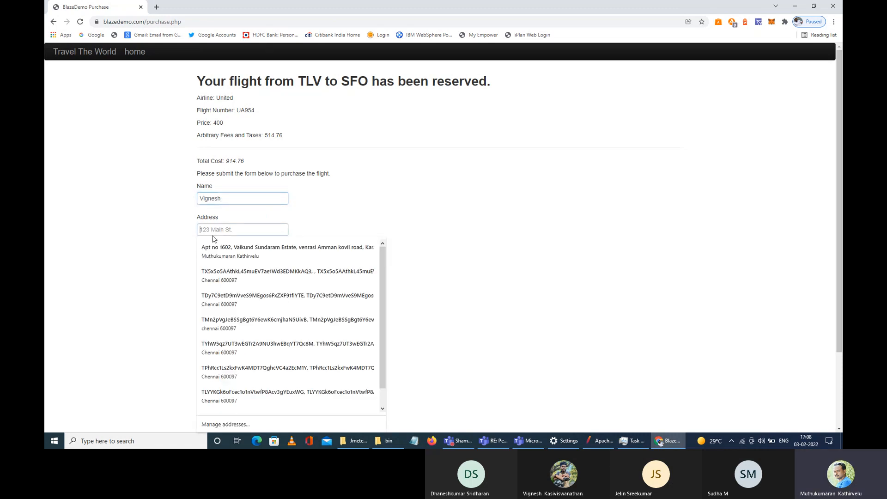
text(123 Maikn)
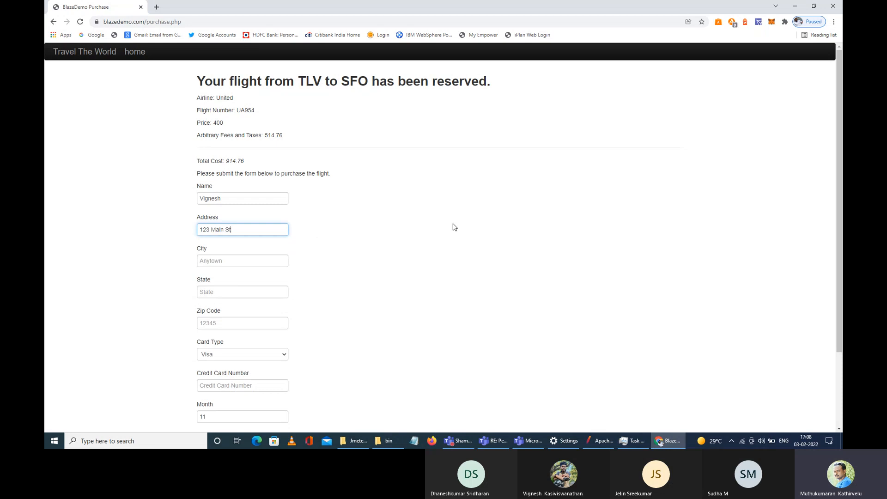
Step: Fill in the passenger's city, state and zip code
click(246, 261)
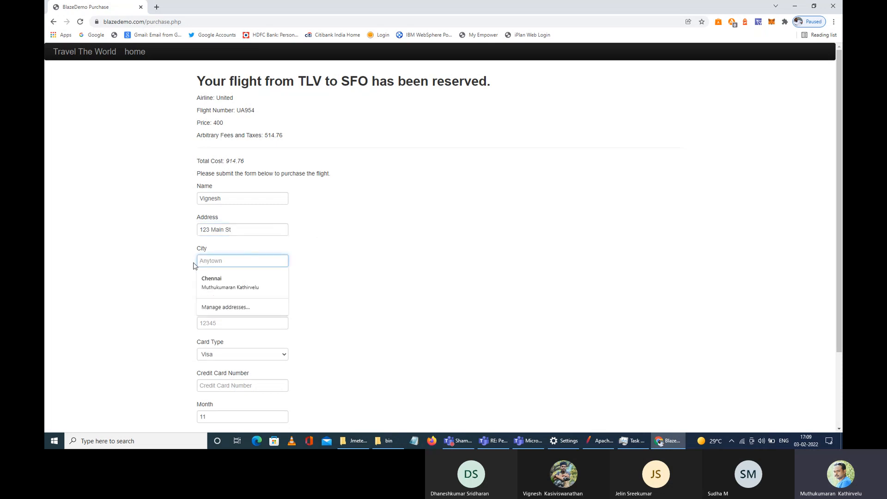
scroll(254, 376, down, 2)
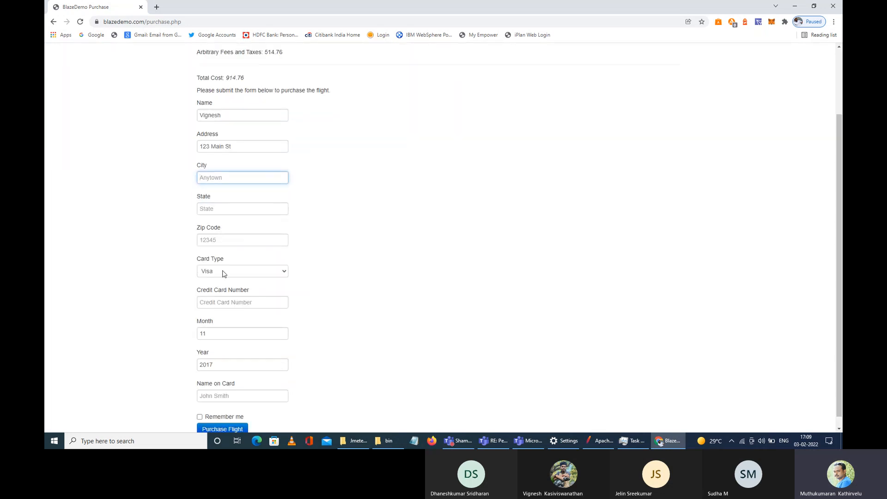
click(215, 172)
text(Anytown)
click(228, 208)
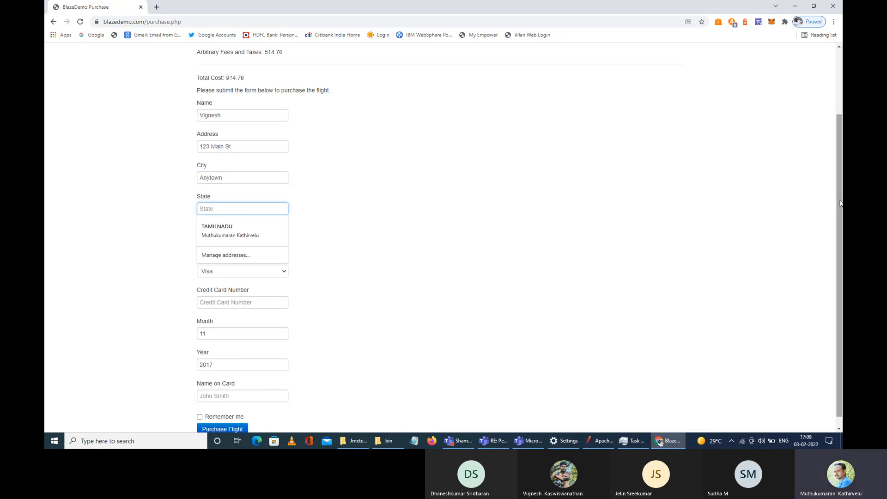
text(Tamilnadu)
click(217, 240)
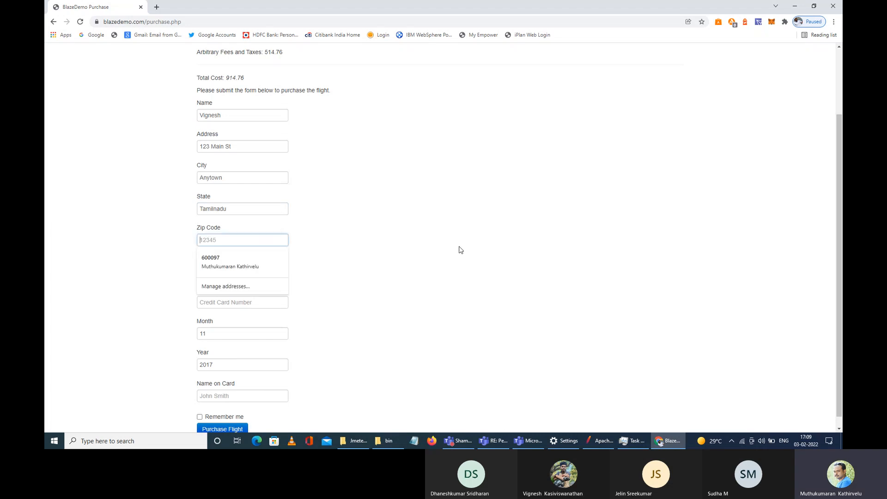
text(600109)
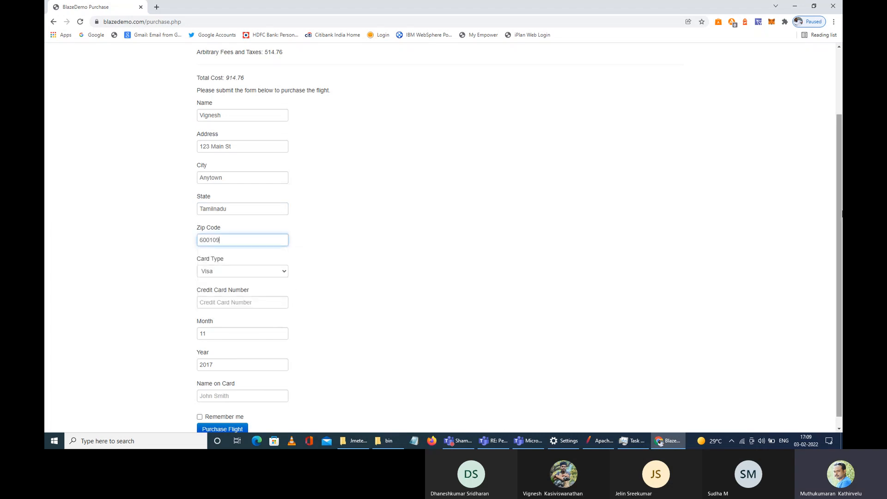
Step: Enter the card number, change the expiry year to 2023, and fill in the cardholder's name
click(236, 303)
text(12345678901234)
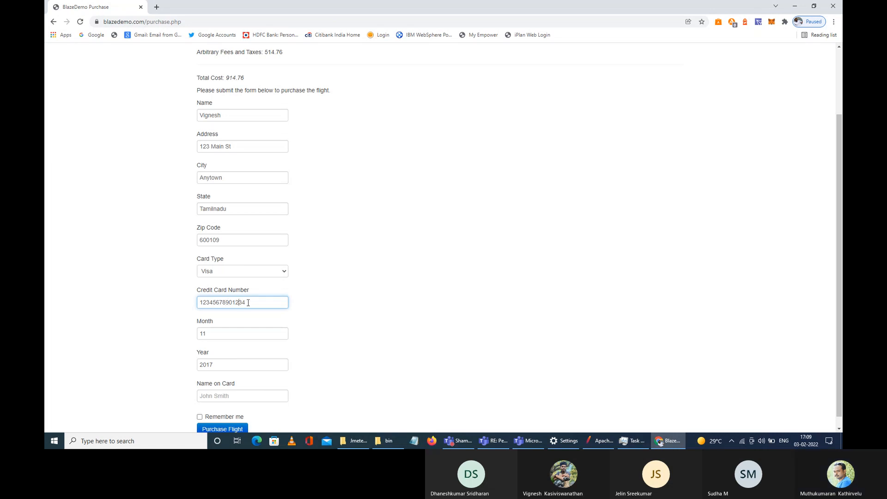
text(5)
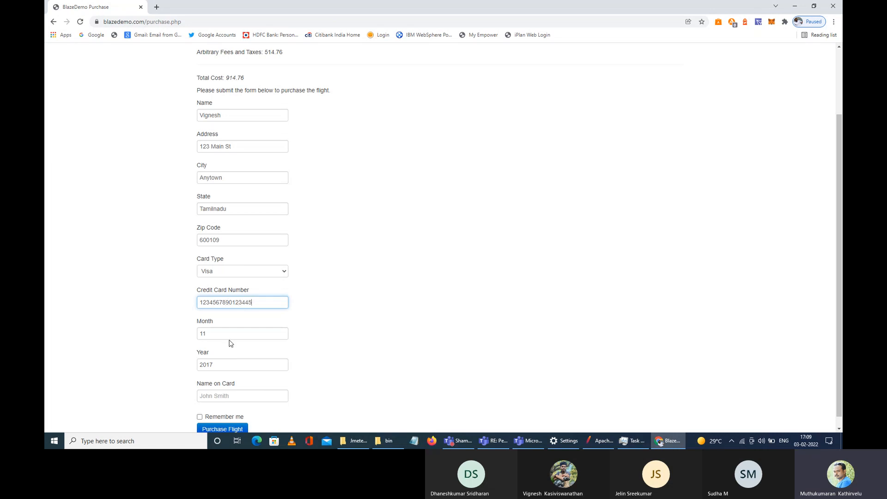
scroll(228, 342, down, 1)
click(224, 322)
click(221, 357)
drag(223, 353, 210, 354)
text(23)
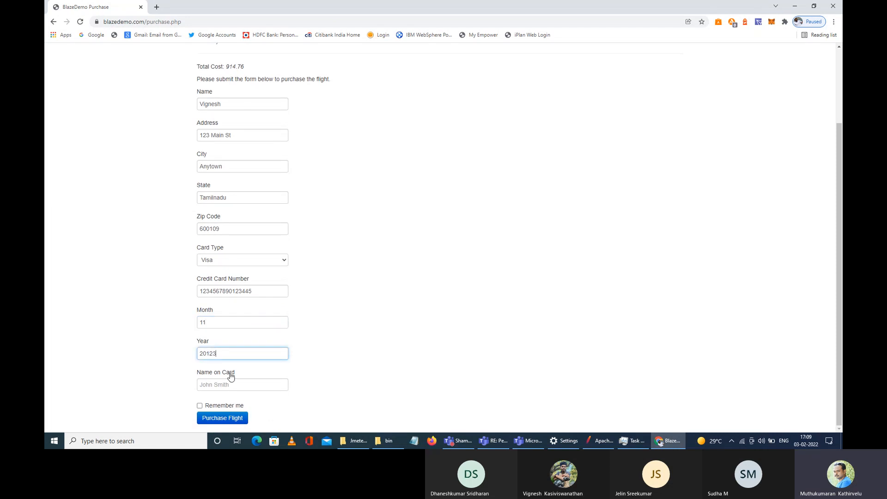
click(220, 385)
text(Vignesh K)
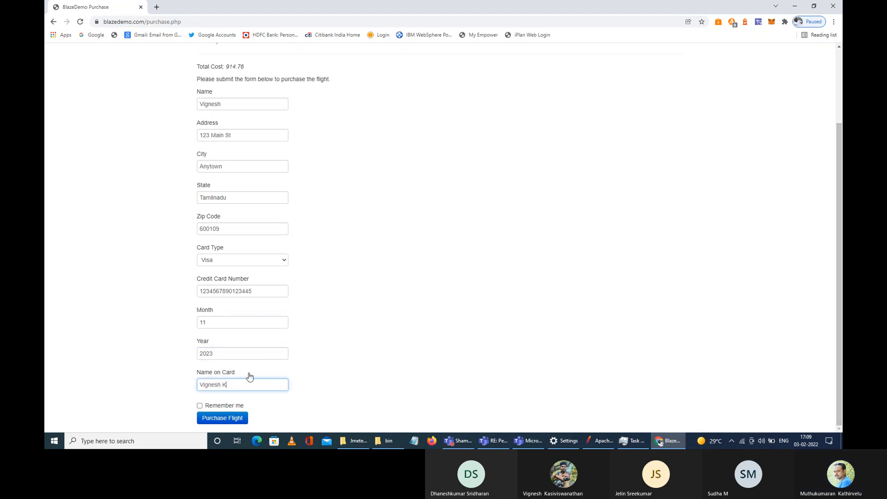
scroll(328, 210, up, 3)
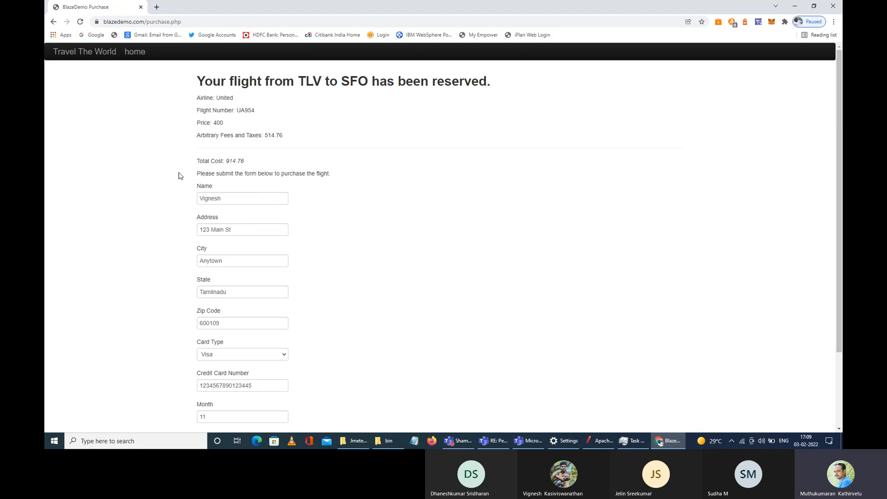
scroll(212, 254, down, 3)
scroll(214, 224, up, 2)
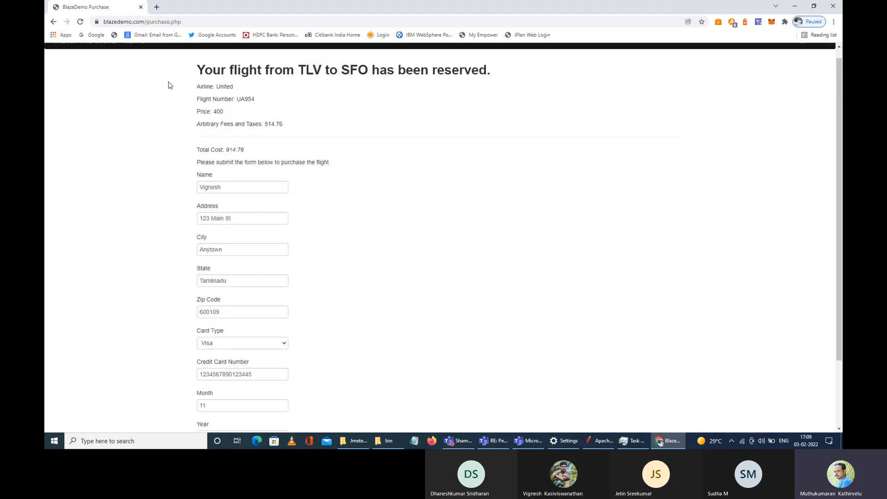
scroll(444, 95, down, 2)
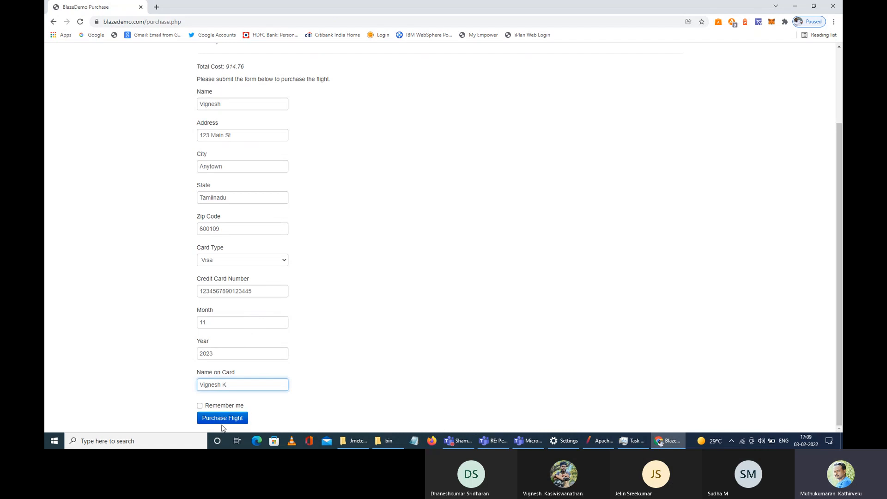
Step: Submit the flight purchase and decline saving the address
click(229, 422)
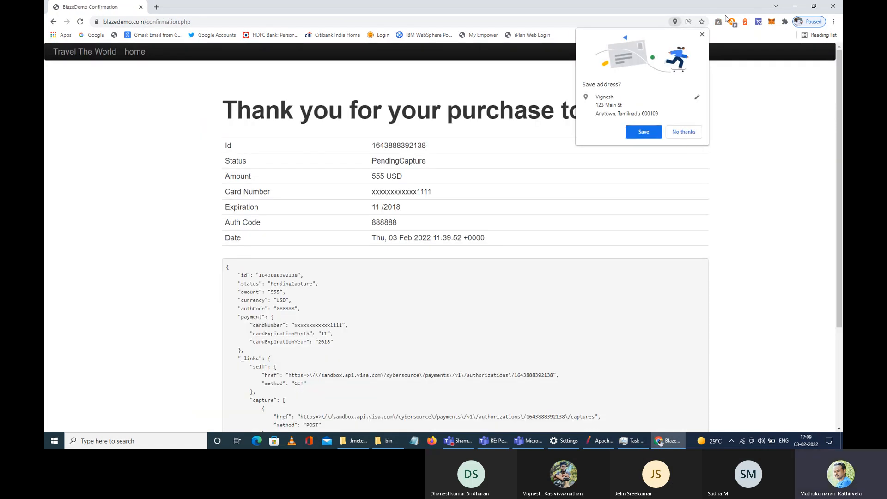
click(703, 35)
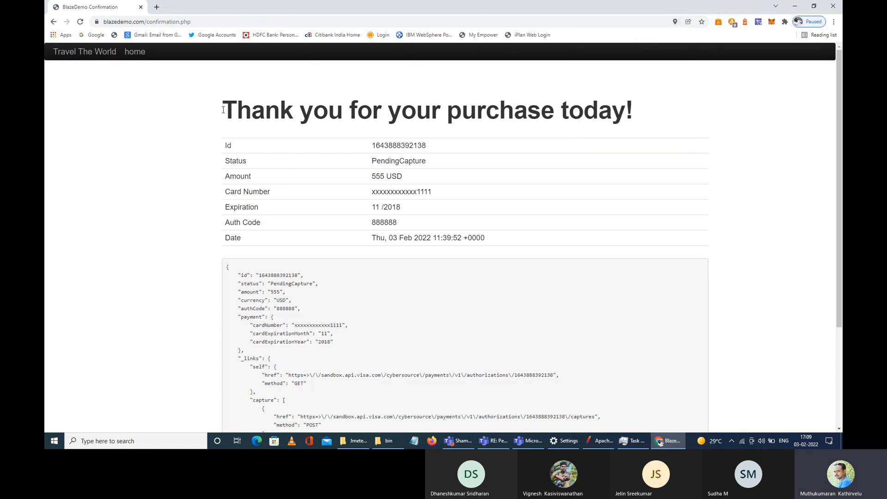
drag(223, 110, 643, 143)
scroll(513, 321, down, 3)
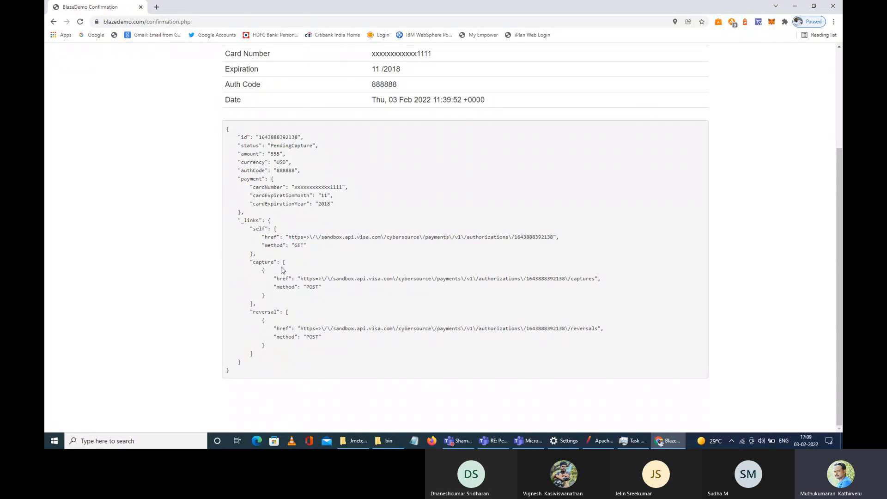
scroll(290, 250, up, 3)
Step: Select the 'Thank you for your purchase today!' heading, then bring up Chrome's main menu
click(190, 120)
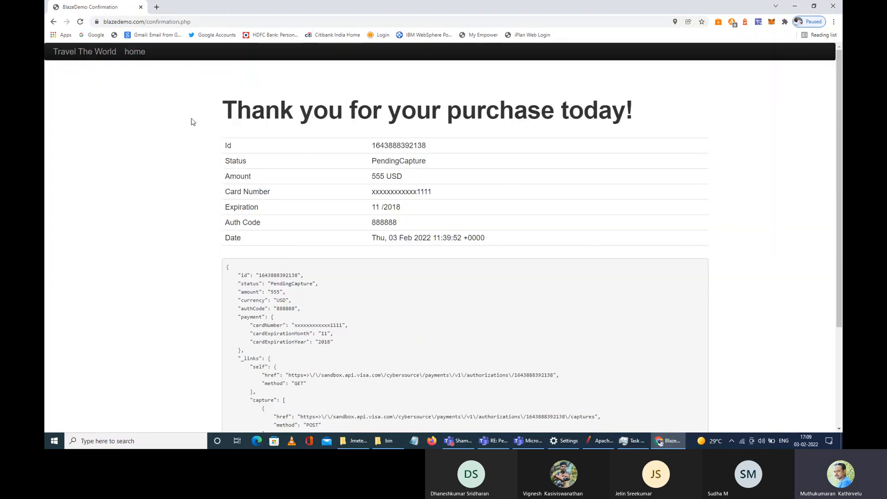
drag(432, 160, 213, 121)
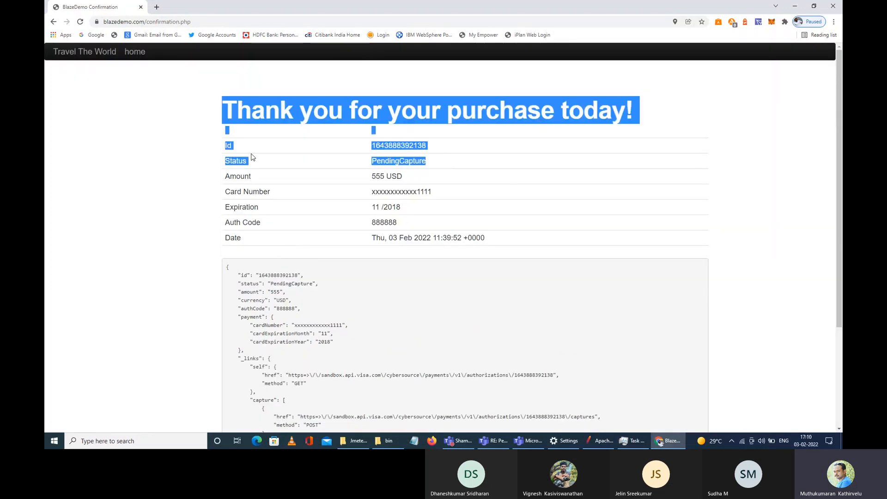
drag(222, 111, 643, 113)
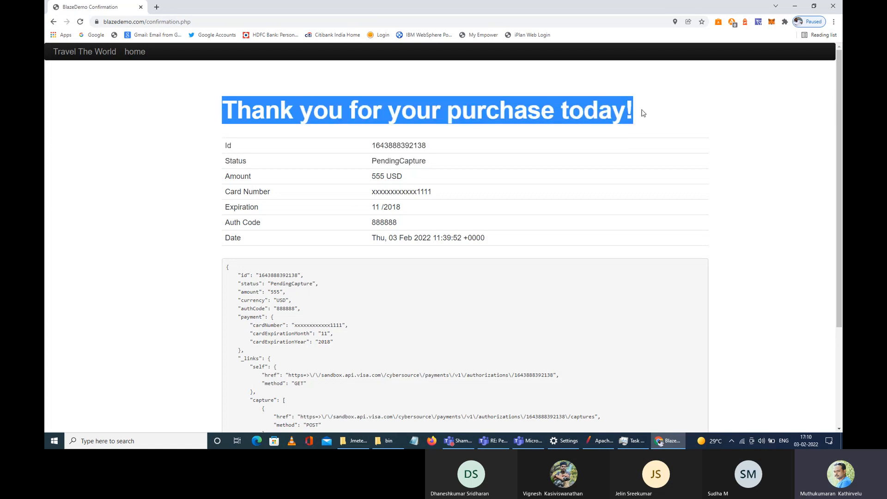
scroll(489, 115, down, 3)
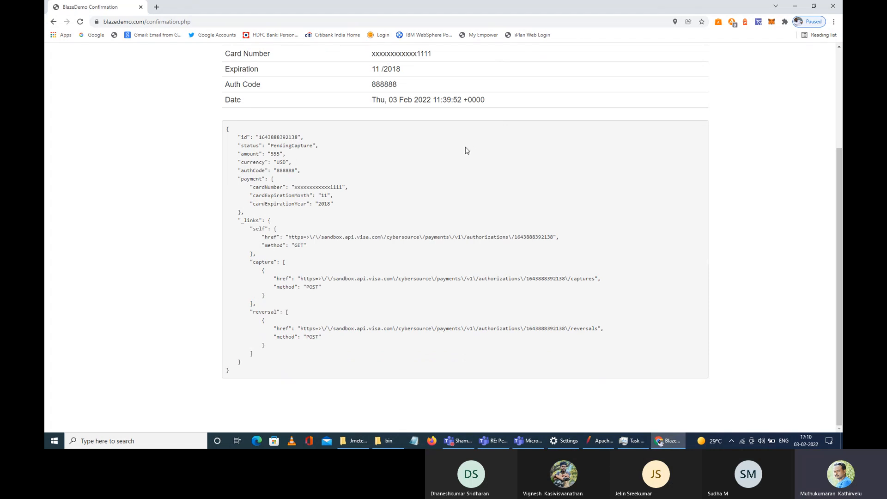
scroll(295, 227, up, 3)
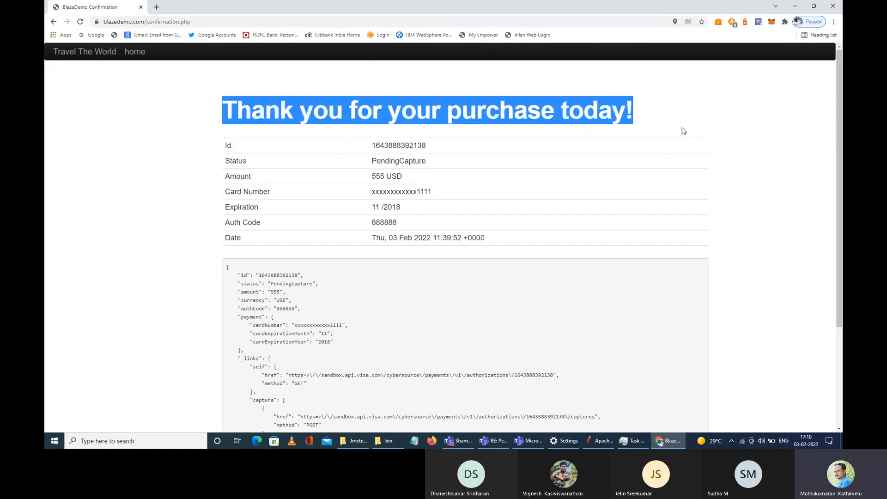
click(836, 24)
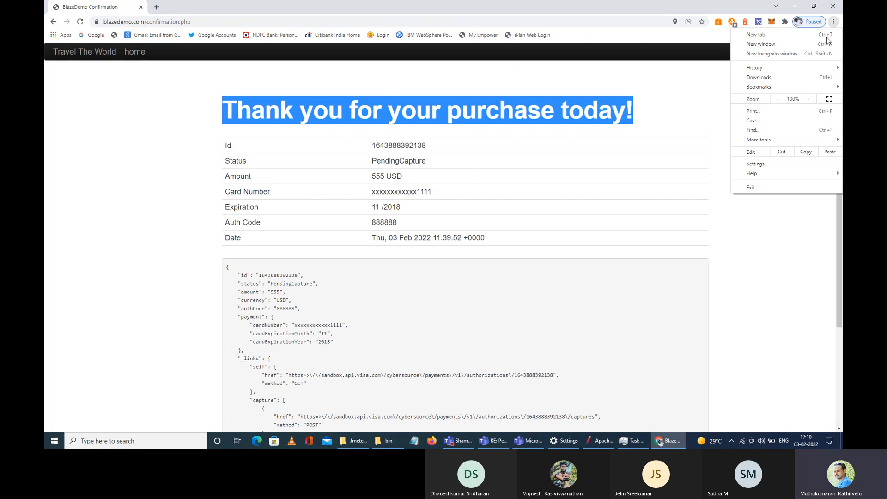
Step: Open Chrome Settings, expand Advanced, and show the System page
click(755, 164)
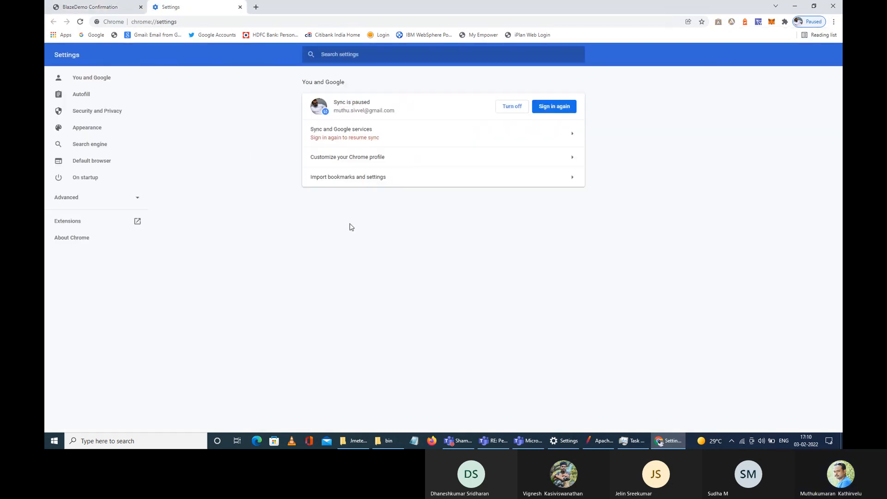
click(66, 197)
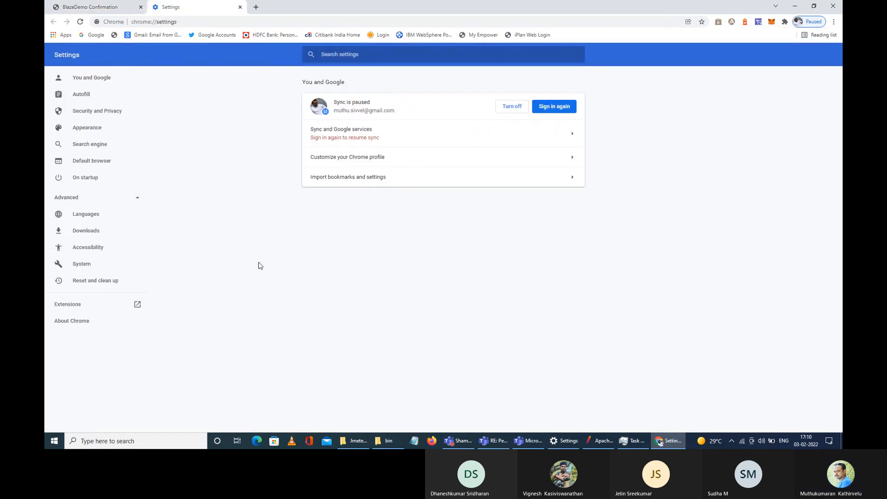
click(77, 270)
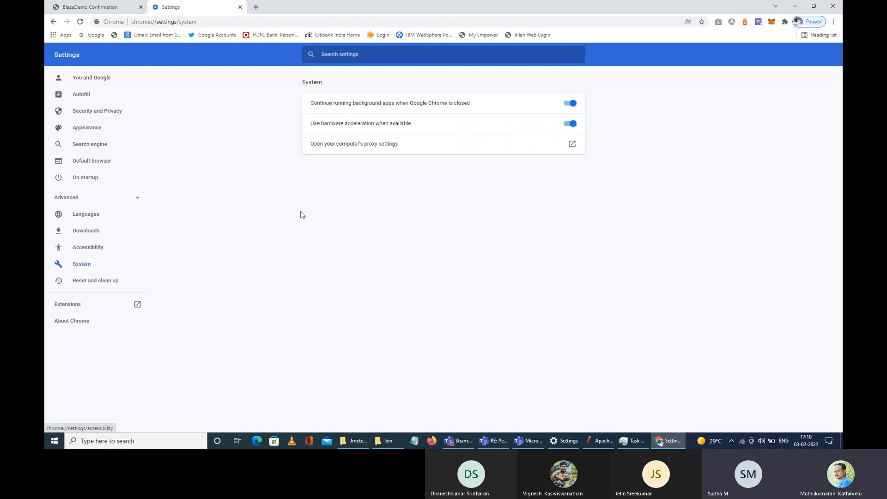
Step: Turn on the Windows manual proxy with address localhost and port 8080, save, and close
click(339, 149)
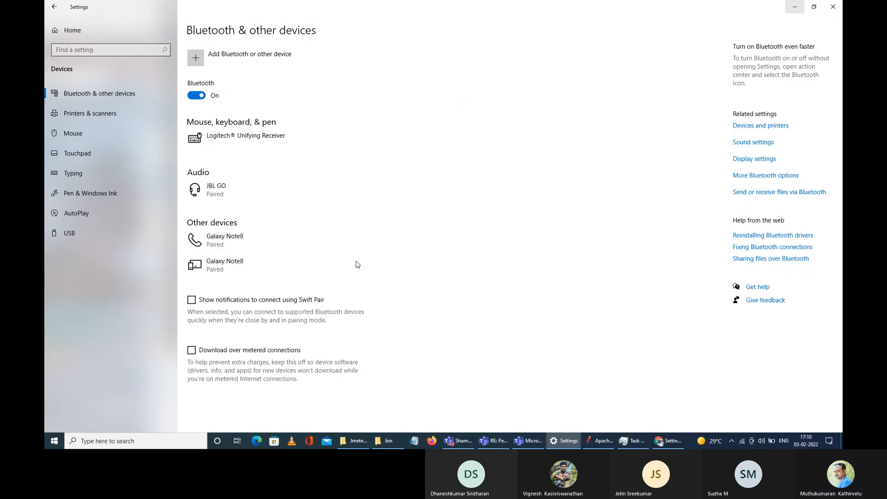
click(198, 273)
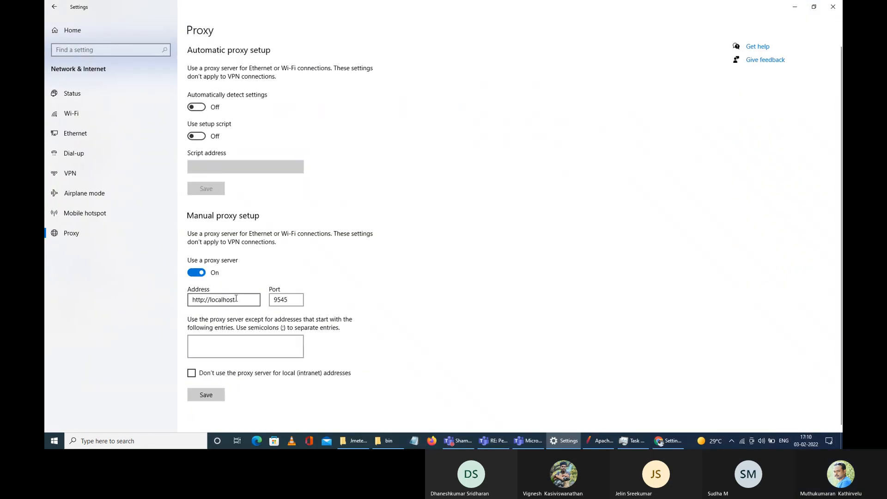
click(236, 300)
click(286, 298)
key(shift+Tab)
text(localhost)
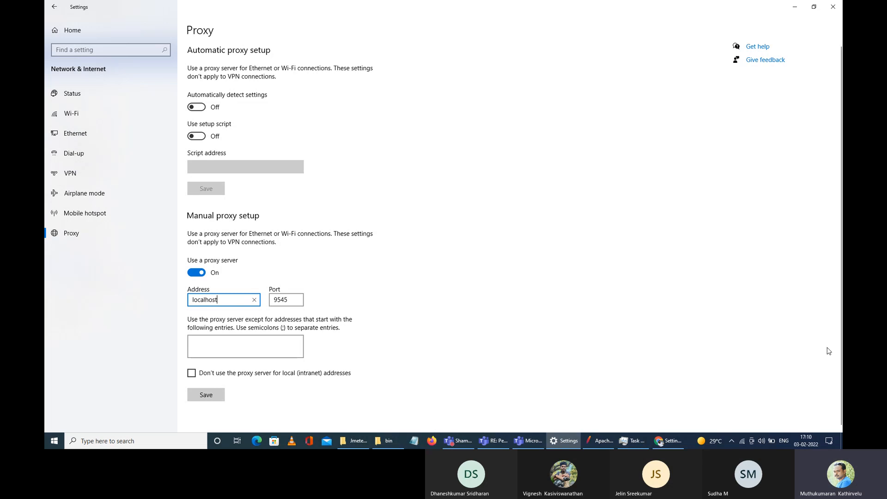
key(Tab)
text(8080)
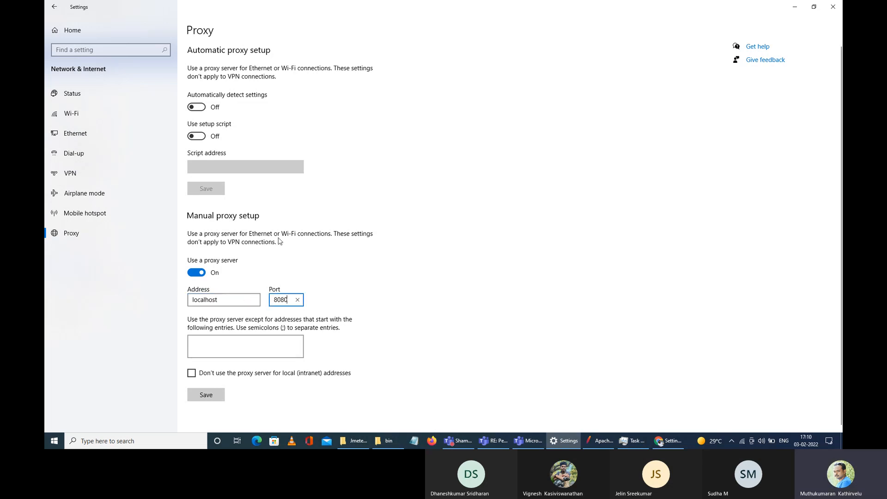
click(213, 396)
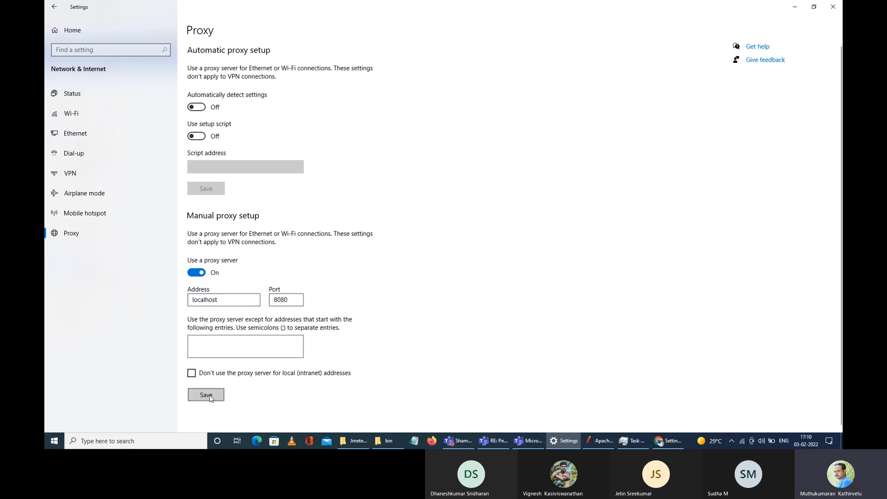
click(838, 7)
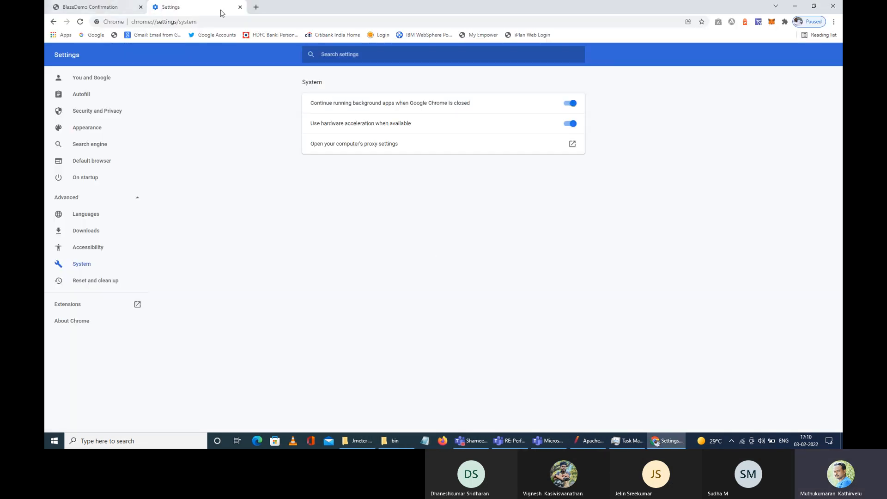
Step: Close the Settings tab and load blazedemo.com, which fails with ERR_PROXY_CONNECTION_FAILED
click(240, 7)
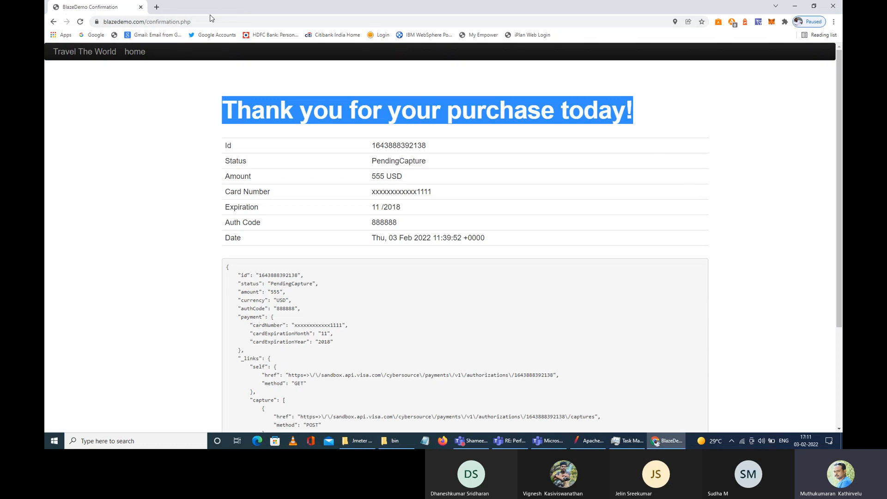
click(234, 22)
click(234, 23)
key(ctrl+a)
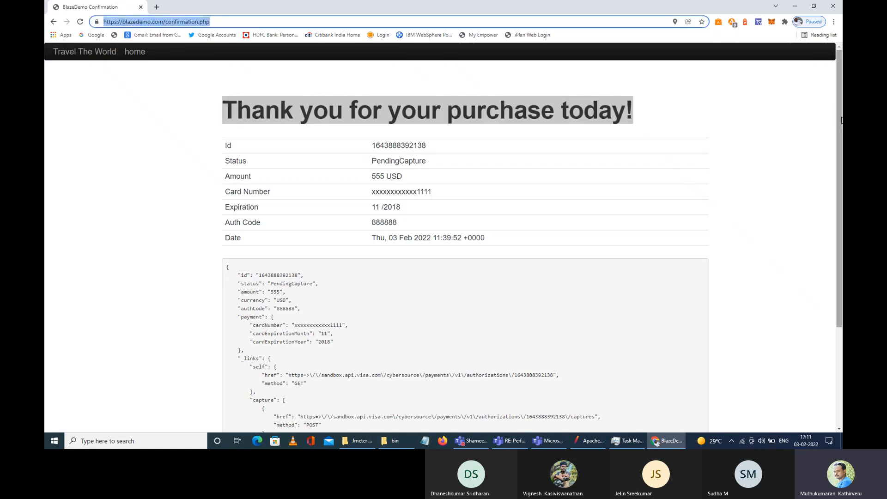
text(bla)
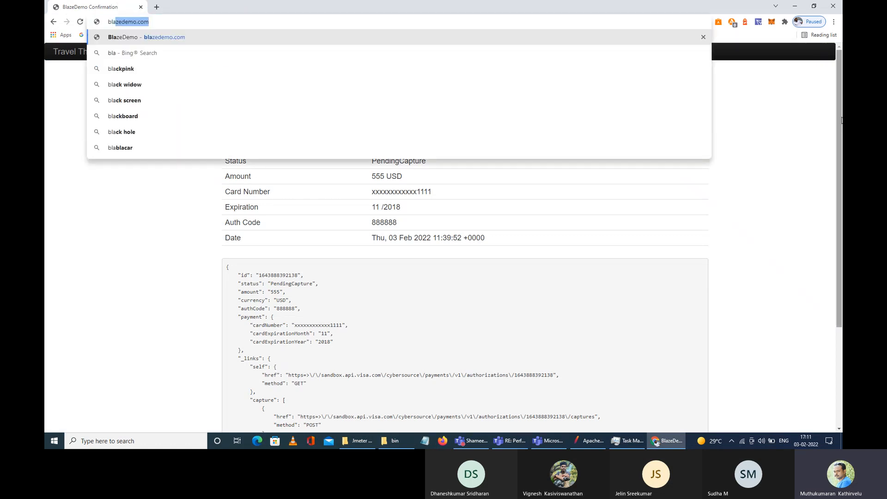
text(zedemo.)
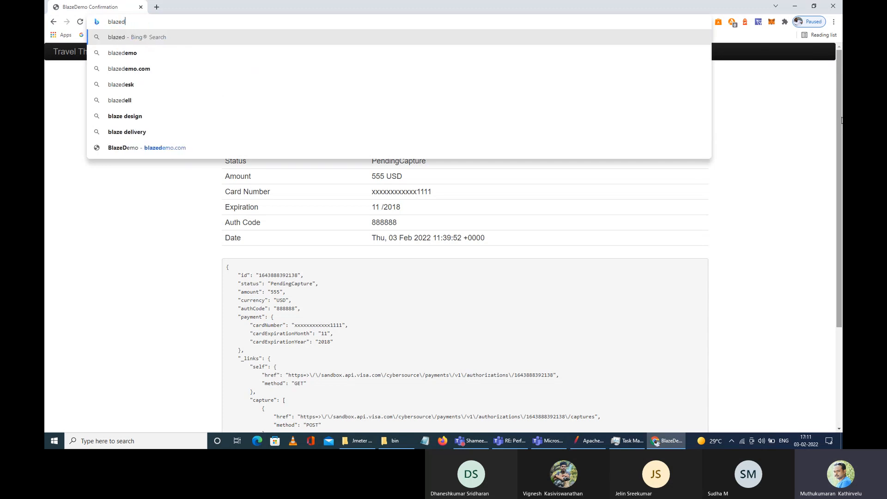
text(com)
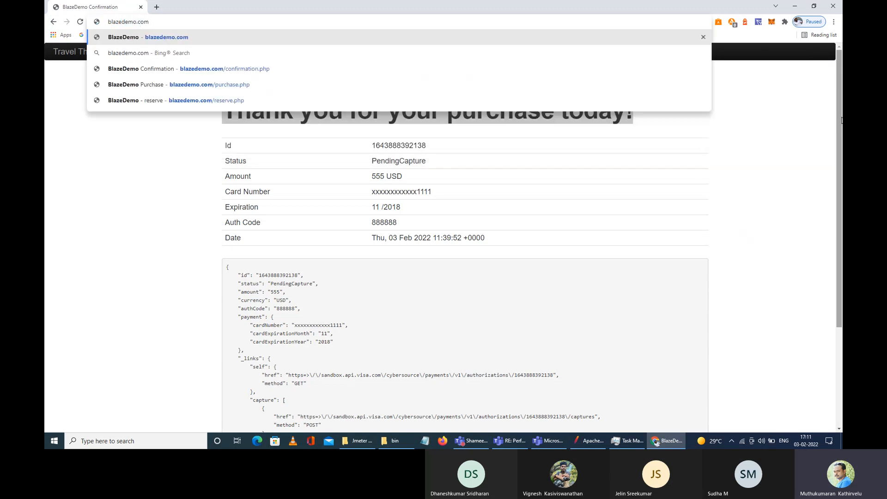
key(Return)
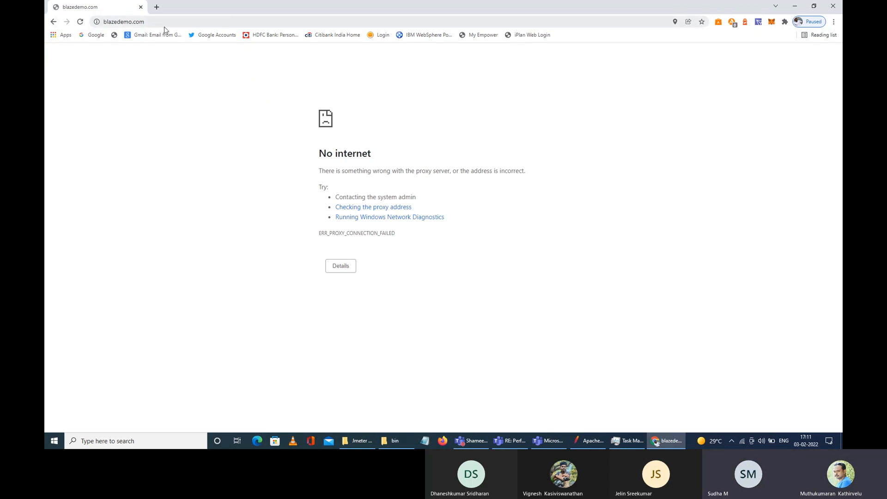
click(134, 22)
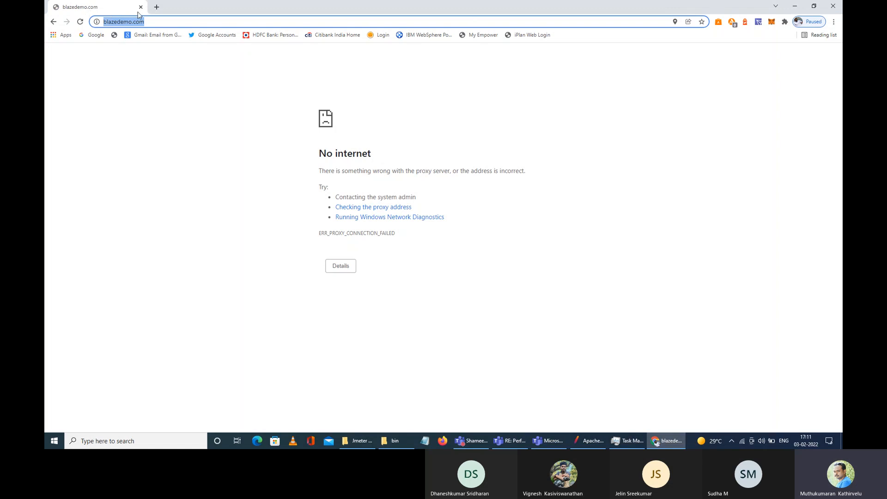
drag(317, 156, 378, 156)
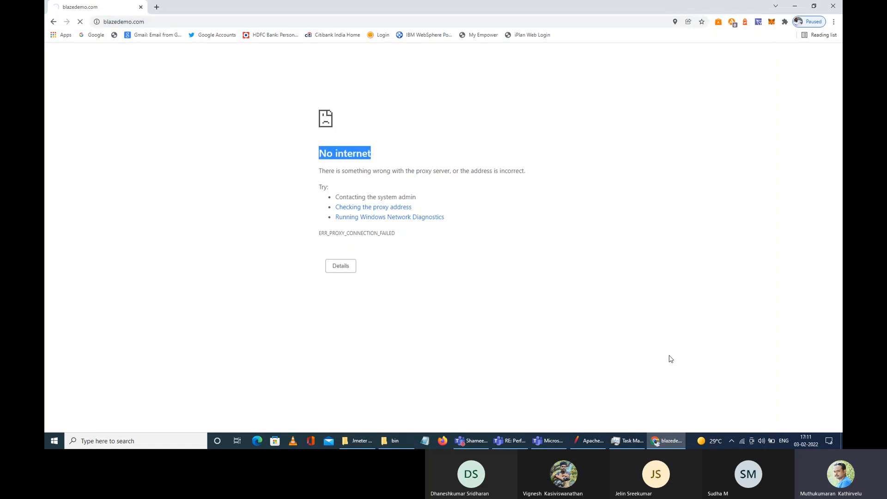
Step: Bring JMeter forward and add a Thread Group via Test Plan > Add > Threads (Users)
click(599, 446)
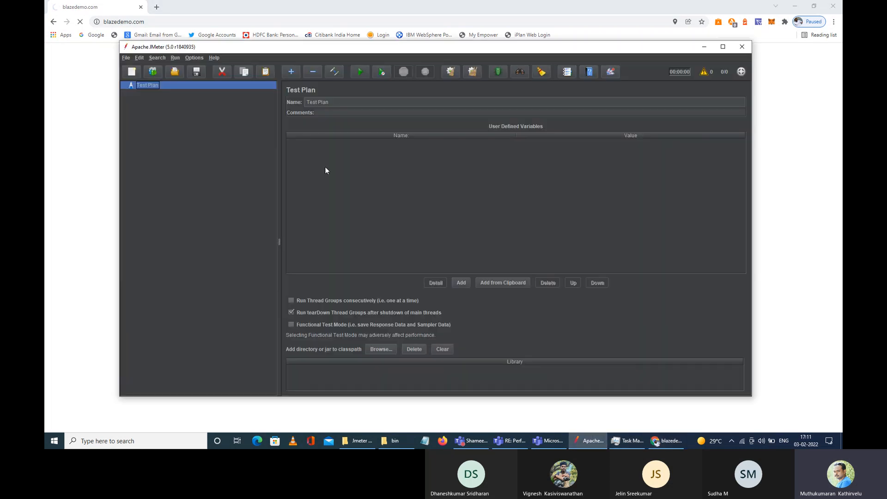
drag(370, 50, 440, 61)
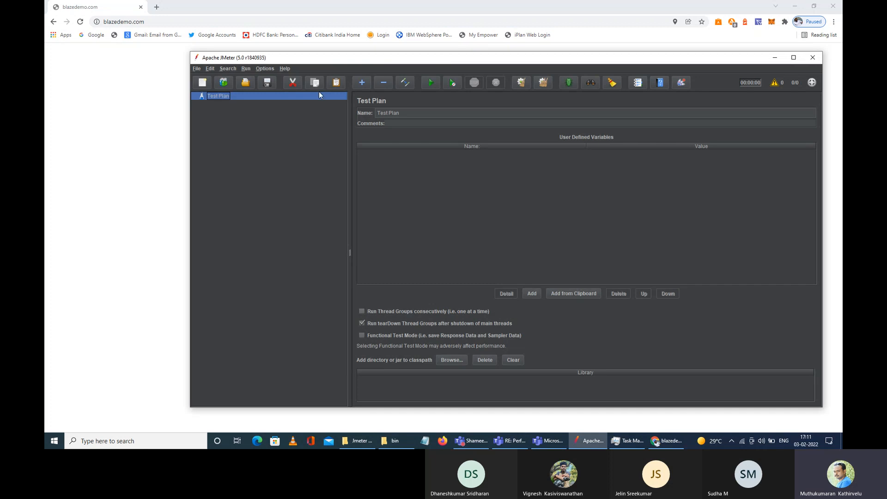
right_click(228, 98)
mouse_move(259, 103)
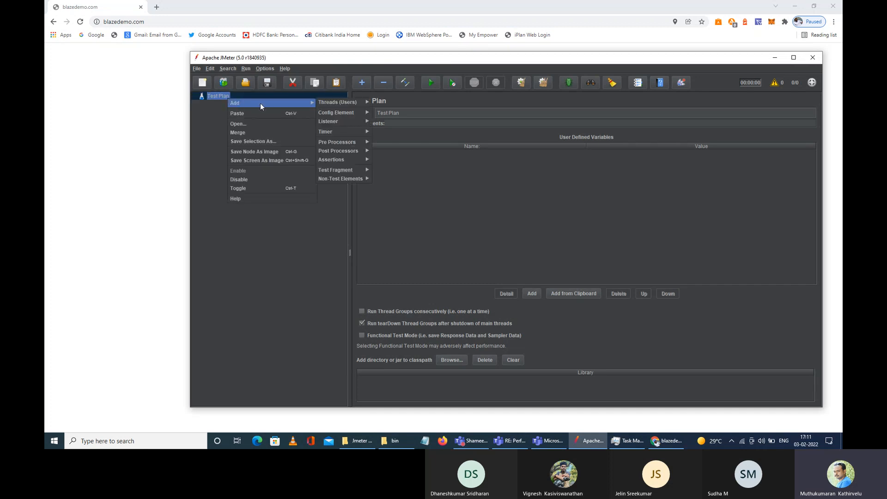
mouse_move(342, 102)
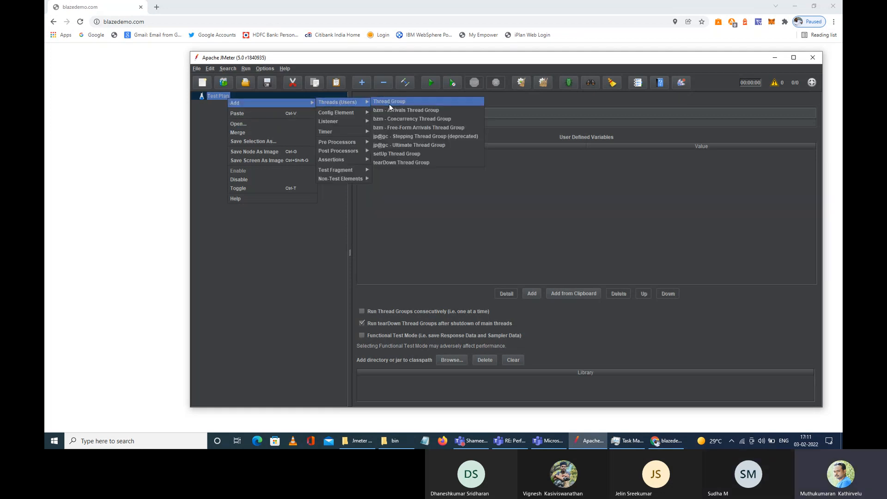
click(389, 102)
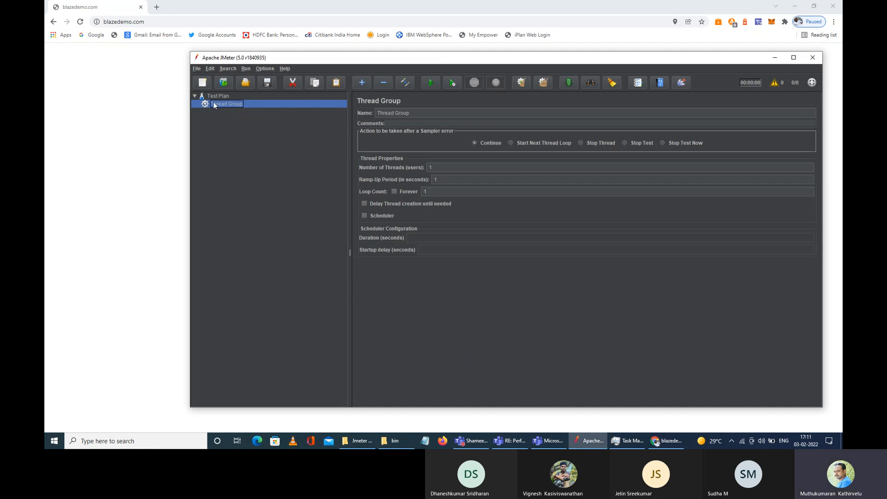
Step: Inspect the Thread Group's thread, ramp-up and loop values and clear the Ramp-Up Period
double_click(445, 167)
double_click(468, 179)
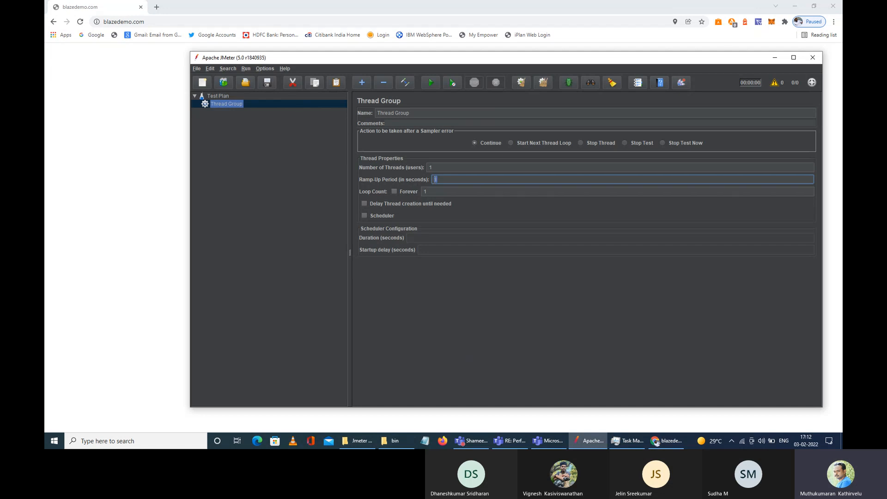
double_click(441, 182)
drag(448, 182, 153, 217)
double_click(425, 192)
click(443, 180)
key(BackSpace)
Step: Enter 500 as the Ramp-Up Period and make Number of Threads 100
drag(442, 179, 426, 183)
click(438, 181)
key(BackSpace)
key(BackSpace)
text(500)
click(442, 170)
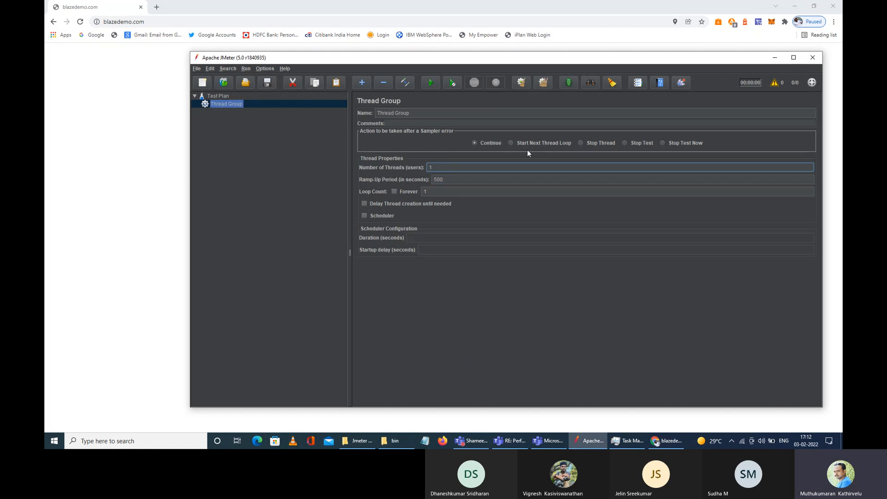
text(00)
drag(440, 168, 415, 167)
click(439, 180)
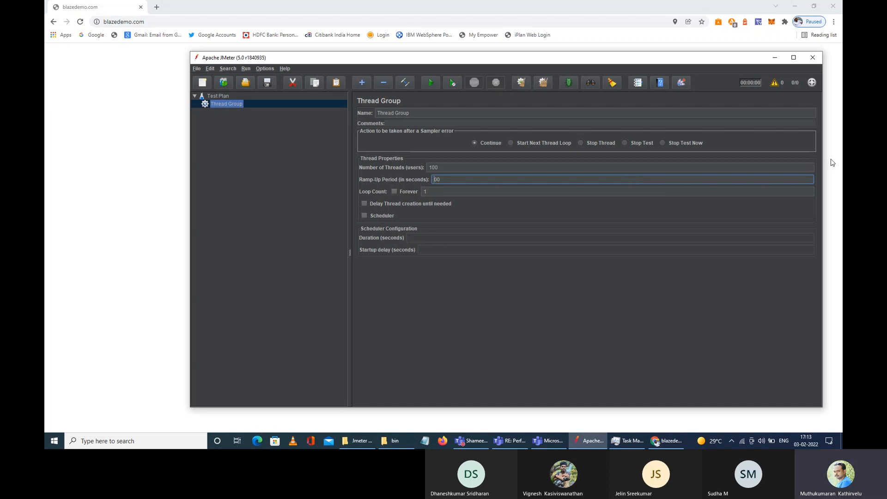
Step: Retype the Ramp-Up Period digits so it reads 500
text(2)
key(BackSpace)
text(50)
drag(446, 182, 398, 180)
Step: Clear the Ramp-Up Period, set Number of Threads to 1 and Loop Count to 3
click(434, 168)
key(BackSpace)
key(Tab)
key(BackSpace)
click(444, 168)
text(1)
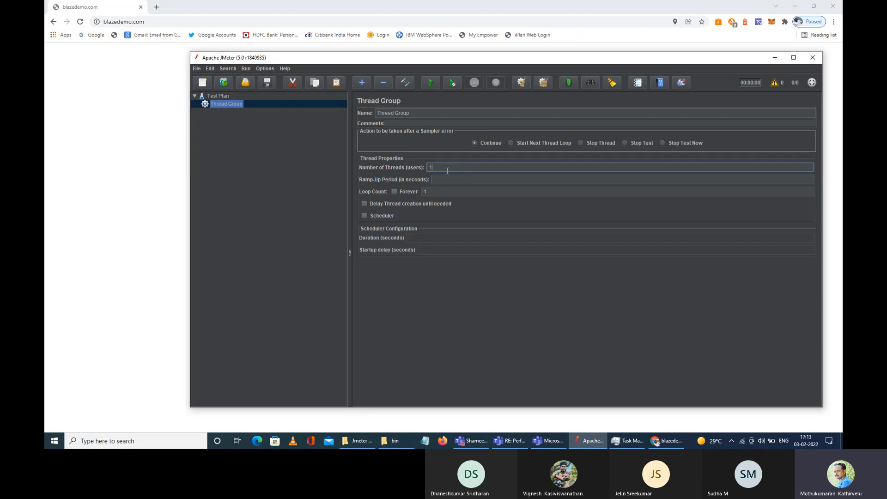
click(433, 194)
text(3)
drag(433, 192, 365, 187)
text(3)
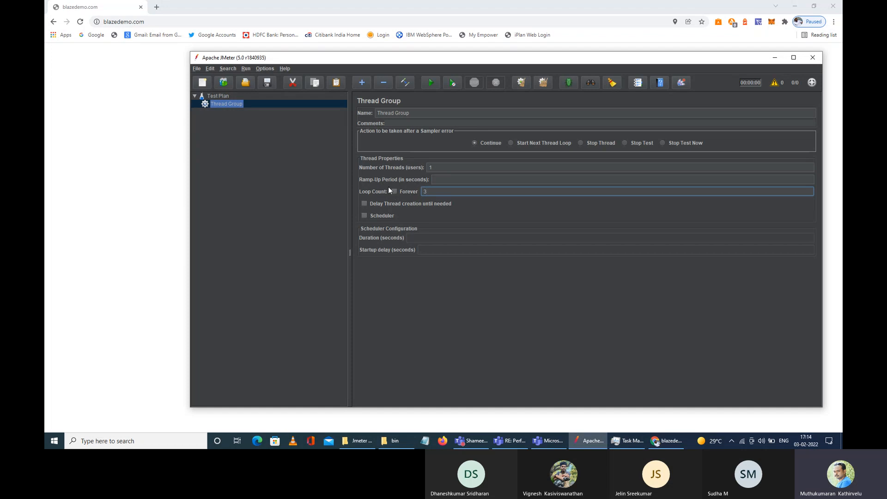
Step: Change Number of Threads from 1 to 5 and select Loop Count 3 to clear it
double_click(435, 167)
double_click(427, 192)
click(431, 168)
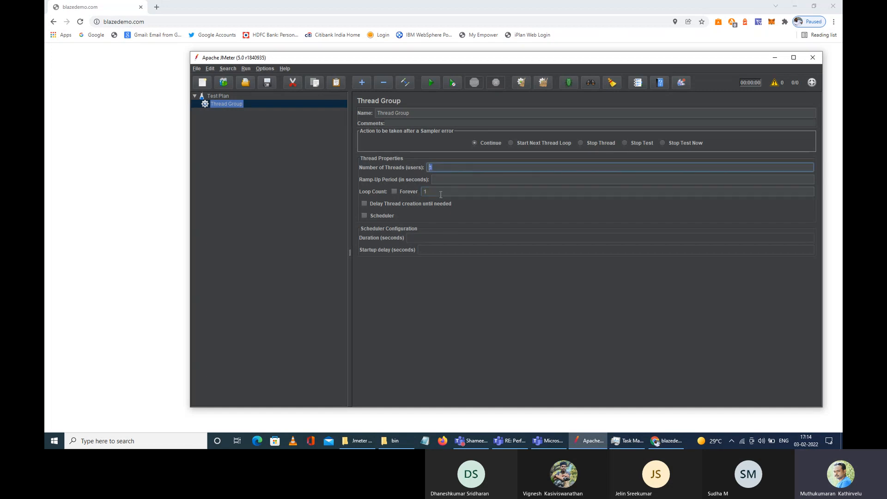
click(425, 191)
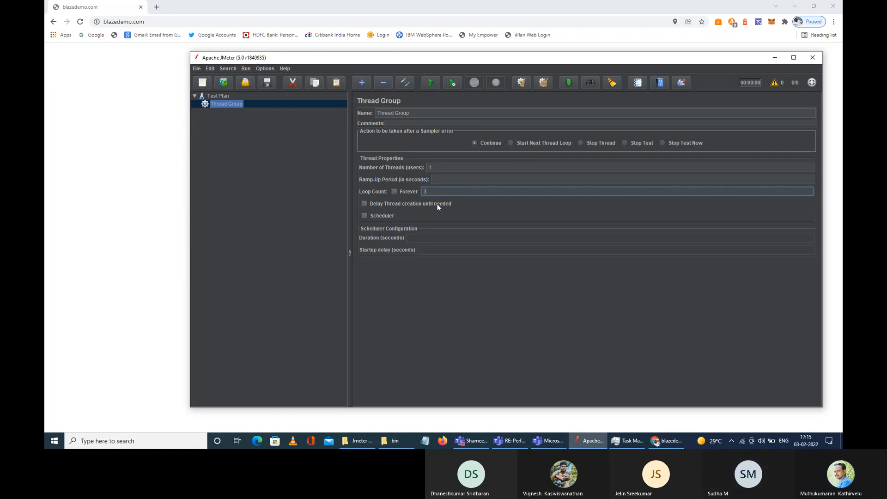
double_click(418, 192)
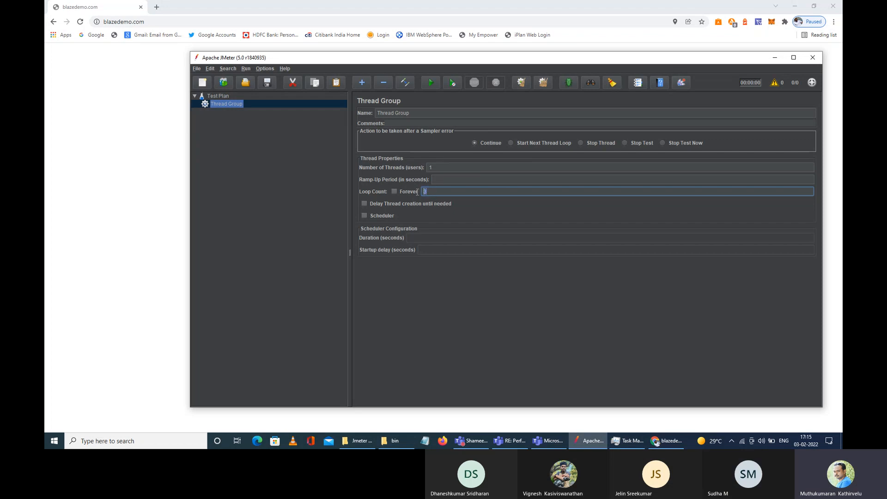
double_click(432, 167)
text(5)
click(467, 192)
Step: Enable the Scheduler with Duration 600 seconds and set Ramp-Up Period to 10
click(364, 215)
click(715, 238)
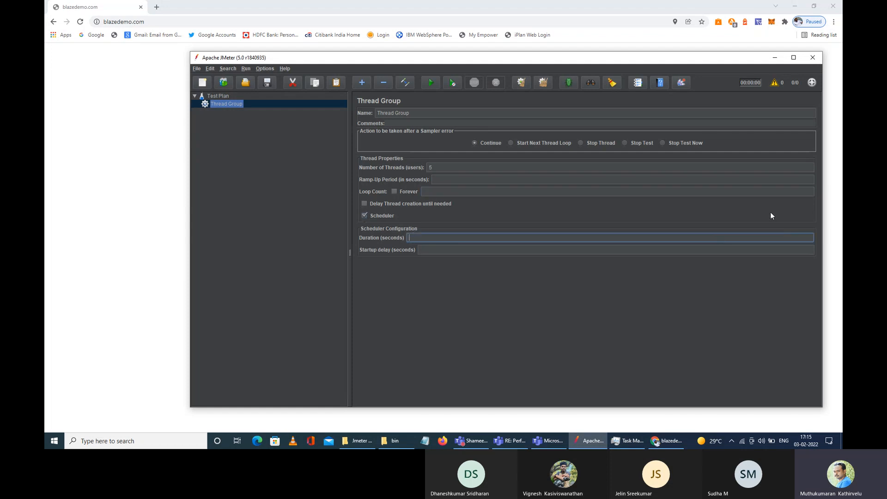
text(600)
drag(419, 238, 409, 245)
click(567, 180)
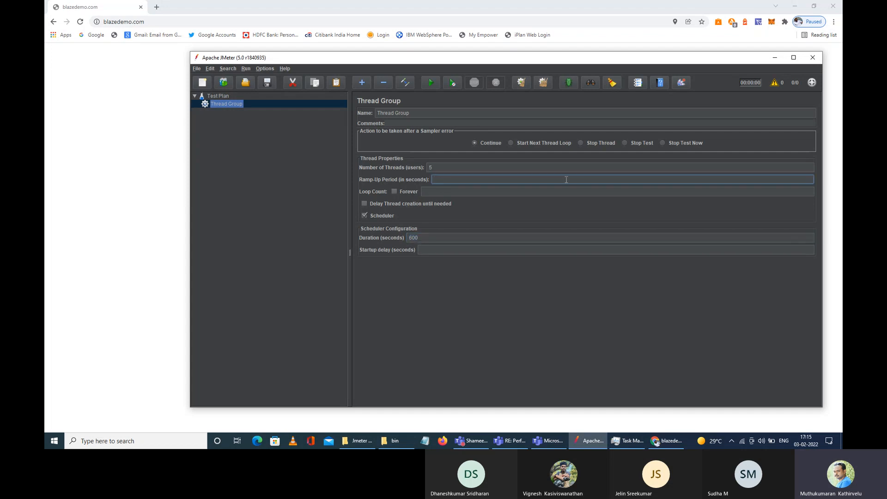
text(10)
Step: Recheck the Number of Threads value 5 and the Duration value 600
double_click(431, 168)
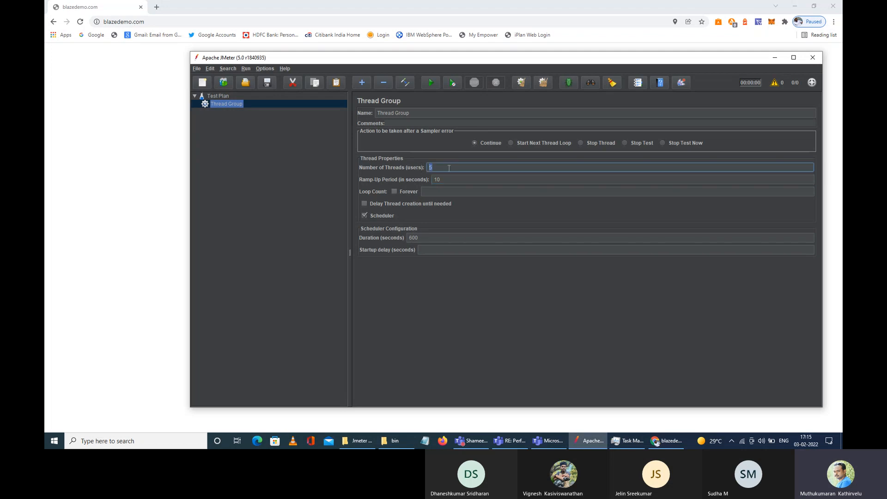
click(445, 181)
double_click(430, 167)
click(424, 238)
double_click(410, 237)
click(440, 169)
Step: Untick the Scheduler, clear Ramp-Up 10 and Duration 600, and set Loop Count to 1
double_click(419, 238)
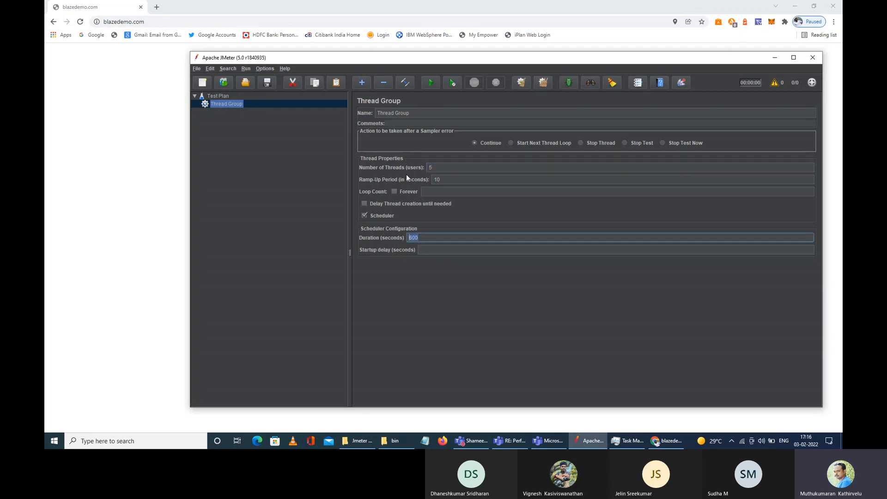
click(364, 215)
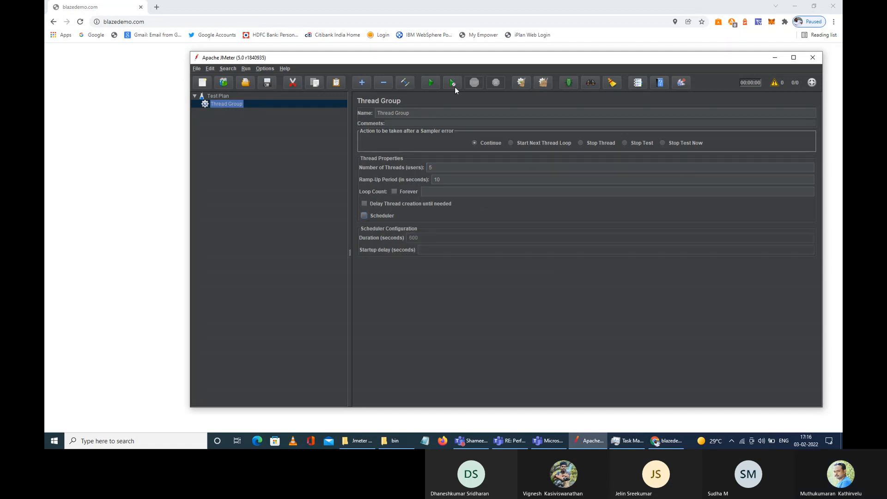
click(441, 168)
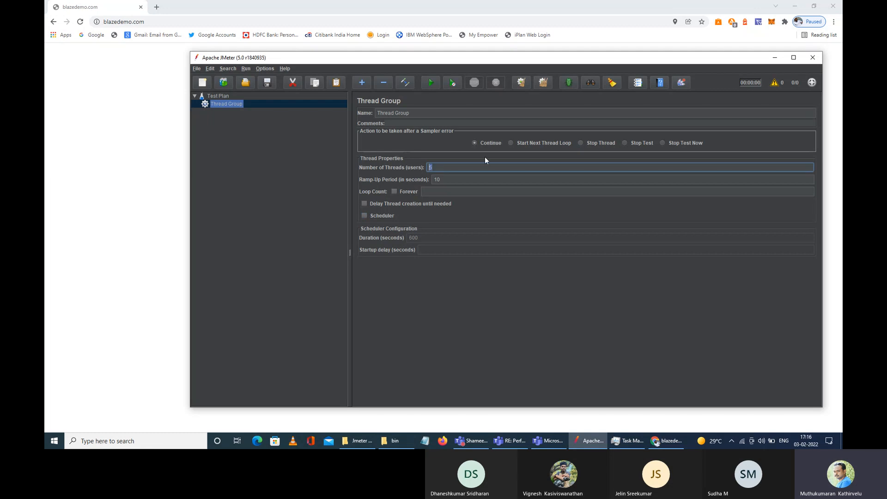
double_click(447, 182)
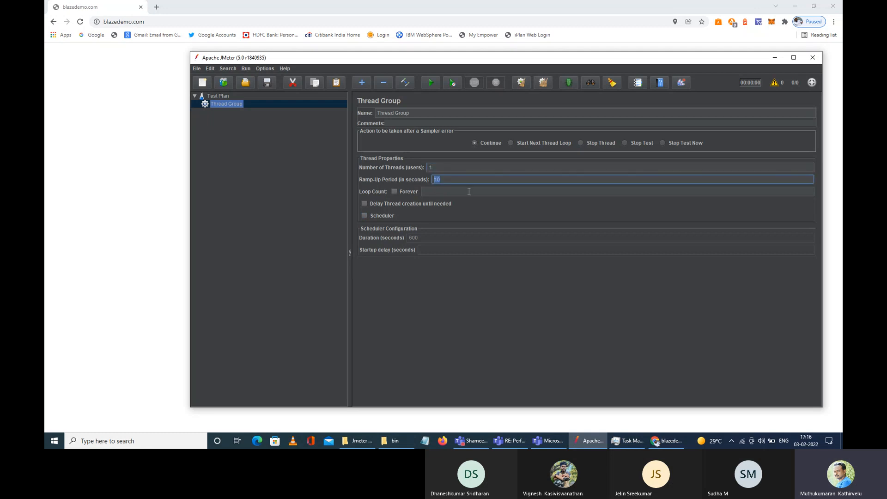
key(BackSpace)
click(431, 192)
text(1)
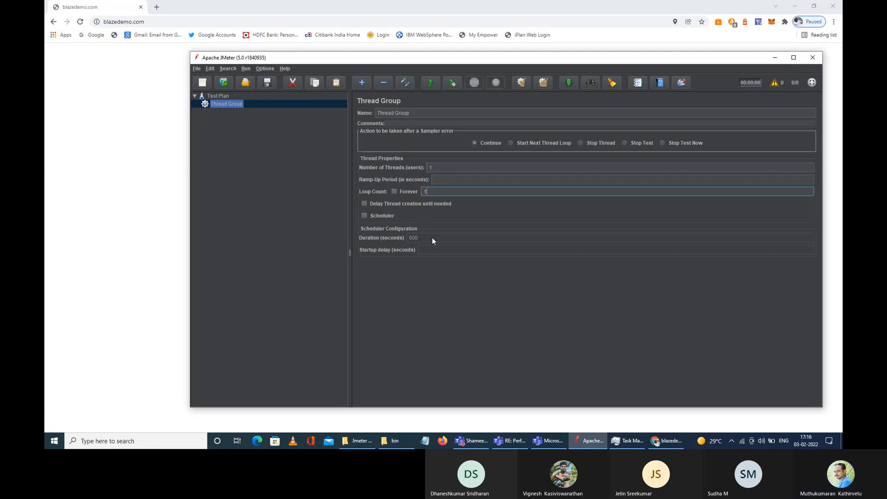
click(365, 215)
double_click(416, 239)
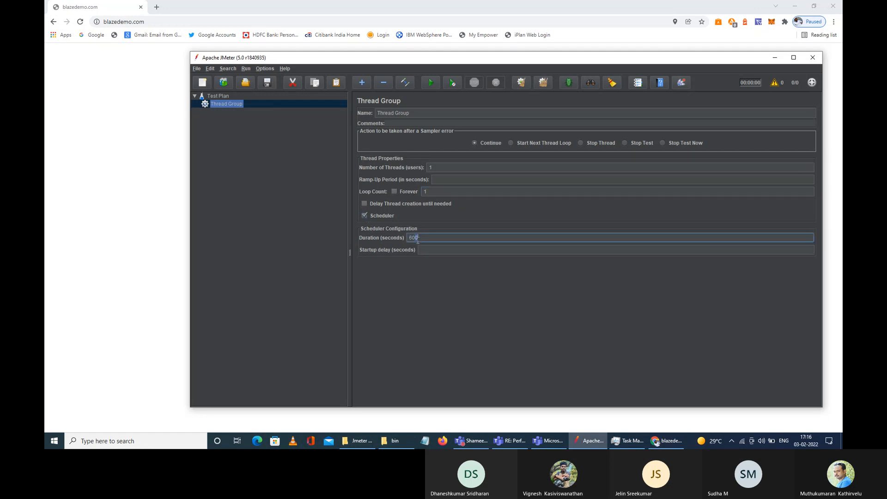
key(BackSpace)
click(365, 216)
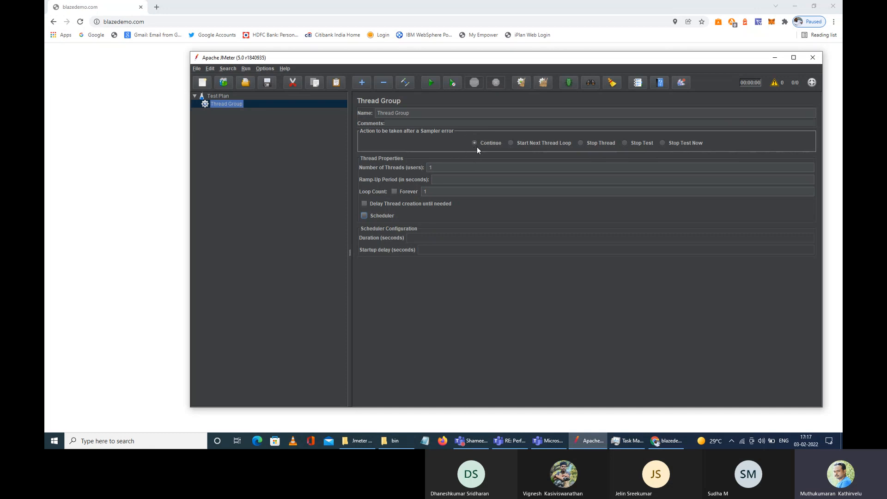
Step: Choose 'Start Next Thread Loop' as the action after a sampler error
click(511, 143)
Step: Open the Day 1 notes from the Jmeter Training folder in a maximized Notepad
key(super+d)
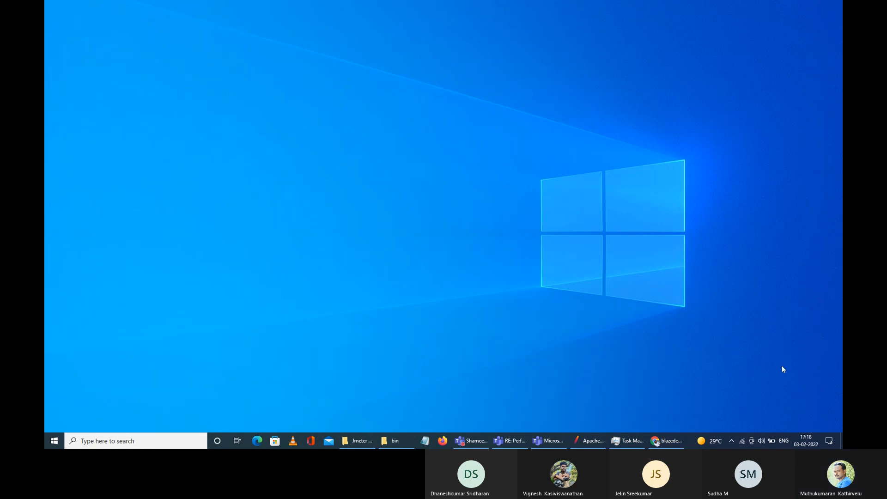
double_click(819, 397)
double_click(273, 107)
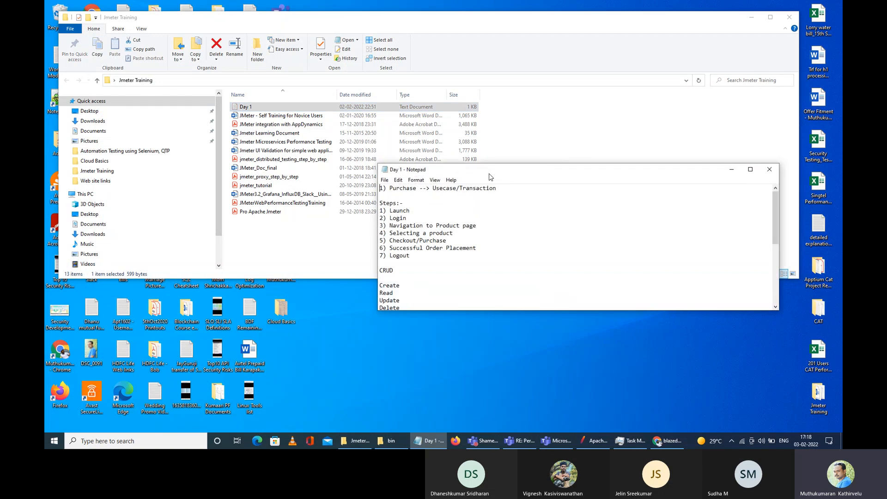
double_click(491, 175)
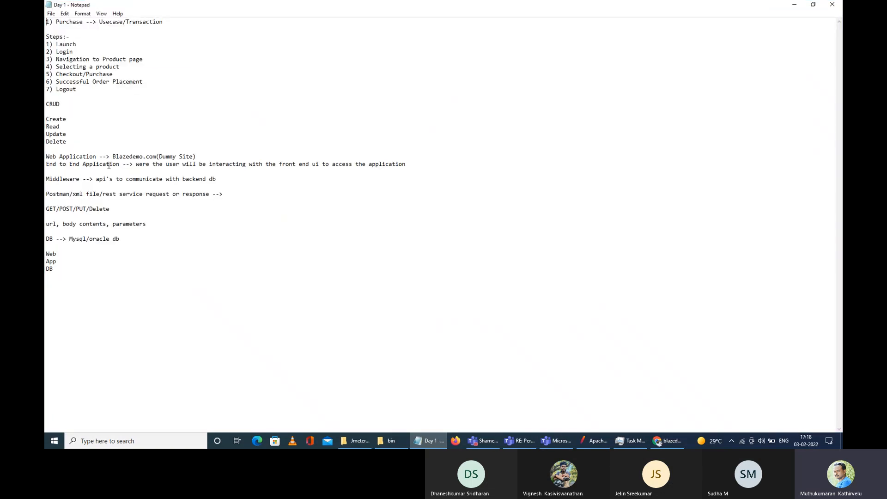
Step: Highlight the Navigation to Product page, Selecting a product and Checkout/Purchase steps
click(76, 56)
shift+click(56, 59)
drag(137, 68, 63, 67)
key(Right)
mouse_move(56, 60)
mouse_down()
mouse_move(147, 60)
mouse_move(56, 68)
mouse_up()
click(154, 59)
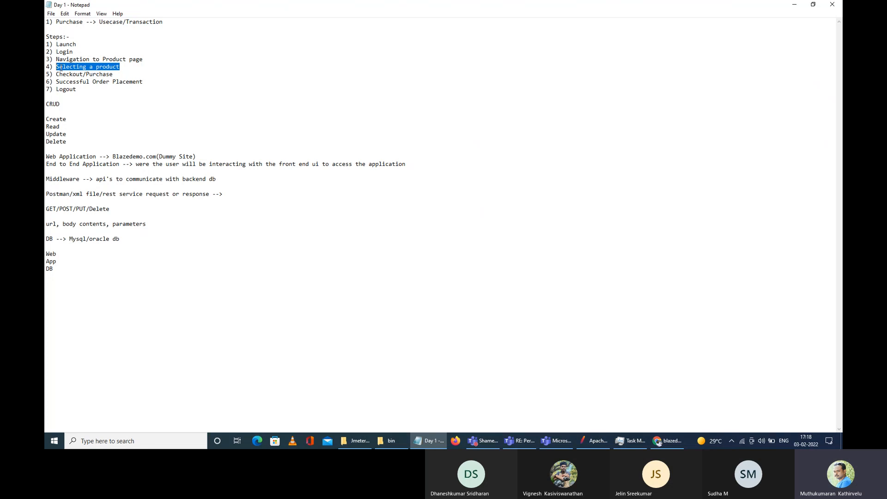
click(56, 76)
drag(56, 67, 124, 67)
drag(56, 75, 115, 76)
drag(56, 74, 118, 74)
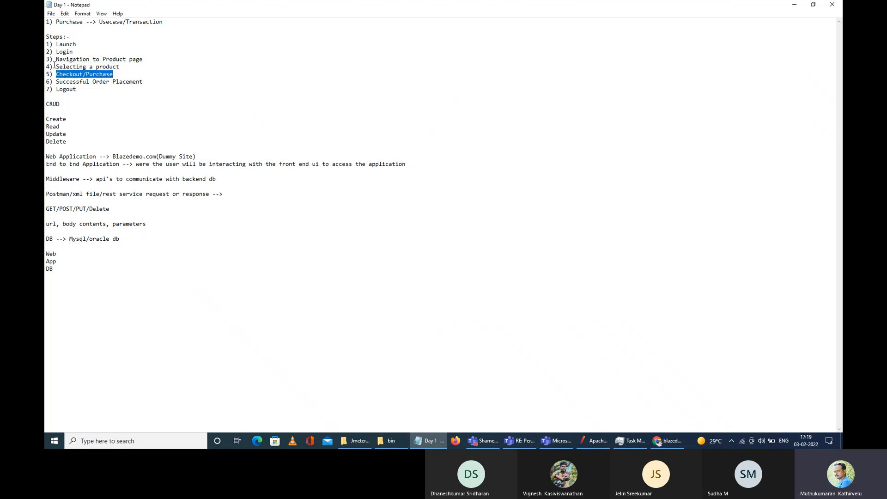
Step: Return to JMeter, move its window higher, and set the sampler error action to Continue
click(595, 440)
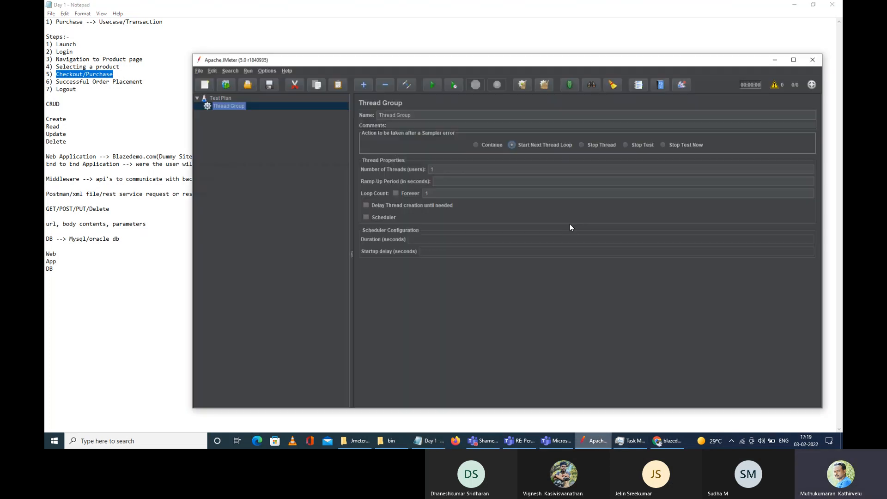
drag(396, 58, 400, 44)
click(470, 110)
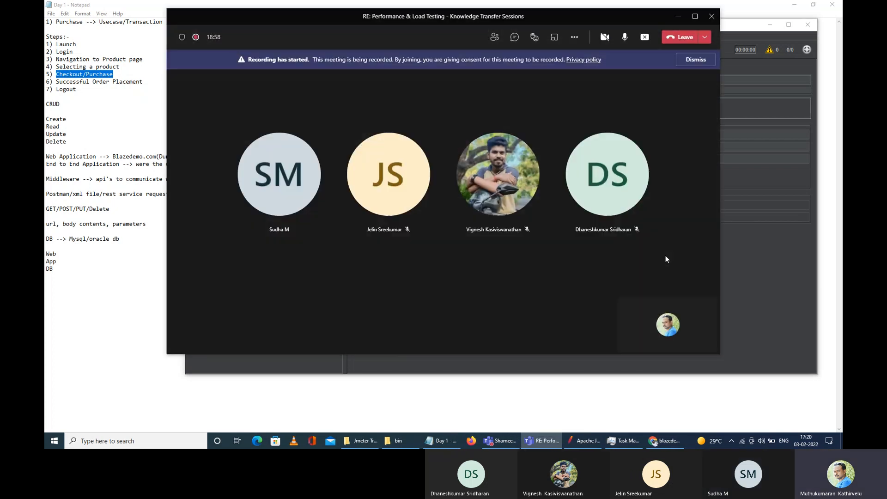
Step: Minimize the meeting window and bring JMeter back to the front
click(679, 17)
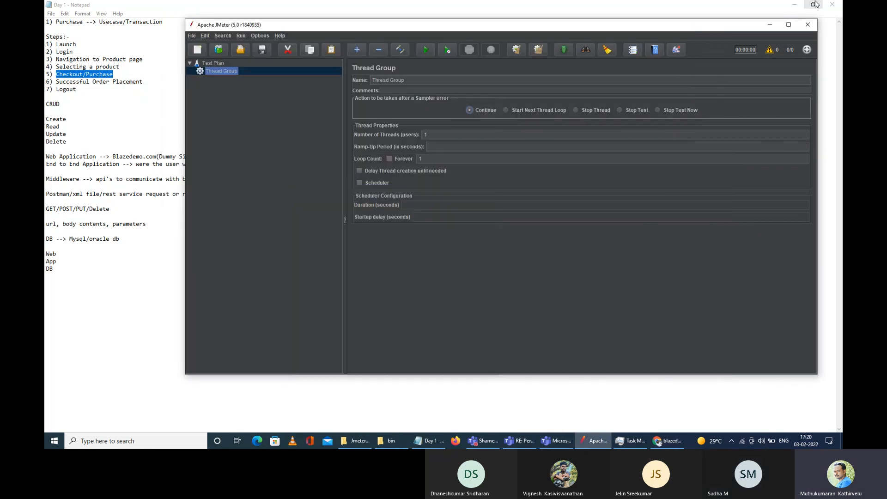
click(816, 4)
click(314, 188)
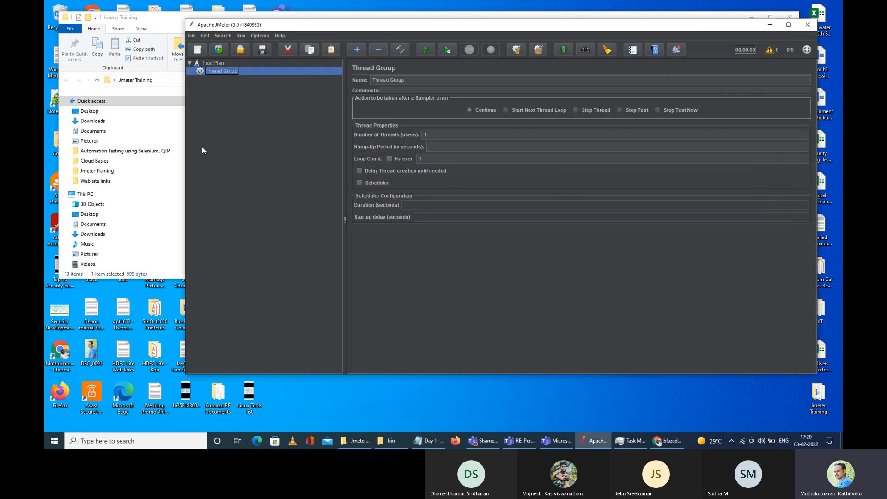
Step: Add a Recording Controller under the Thread Group from the Logic Controller menu
right_click(215, 72)
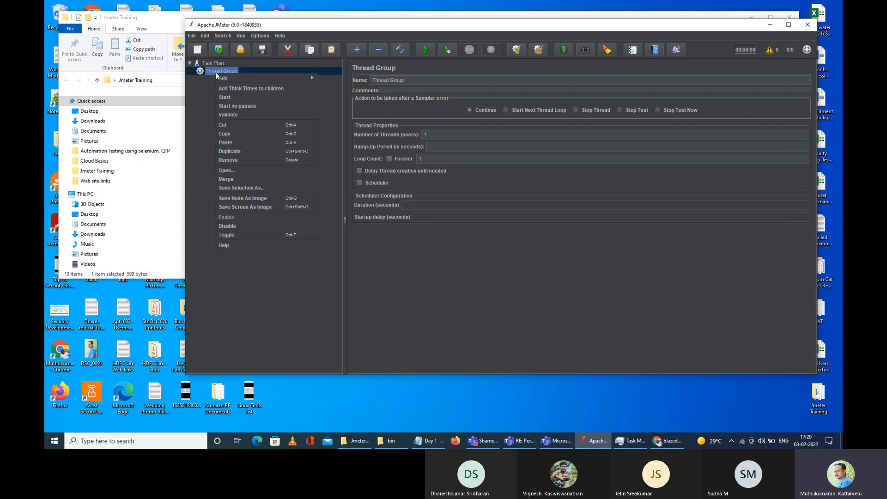
mouse_move(242, 82)
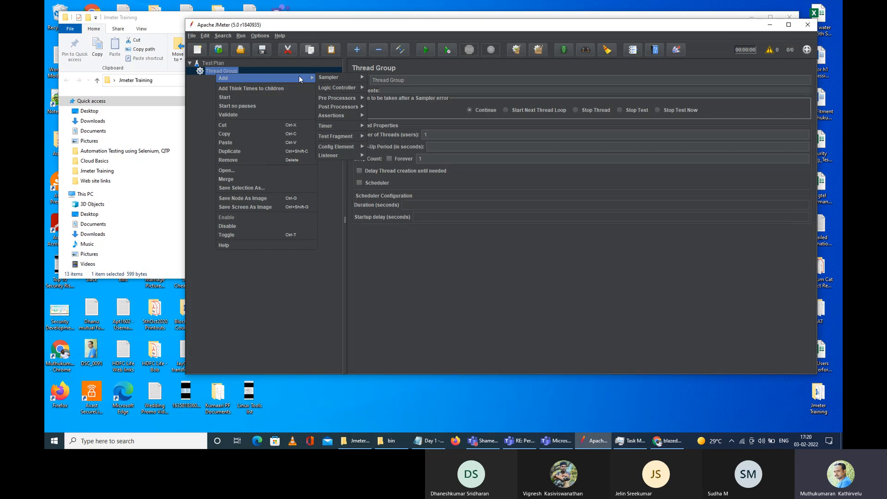
mouse_move(321, 78)
mouse_move(357, 135)
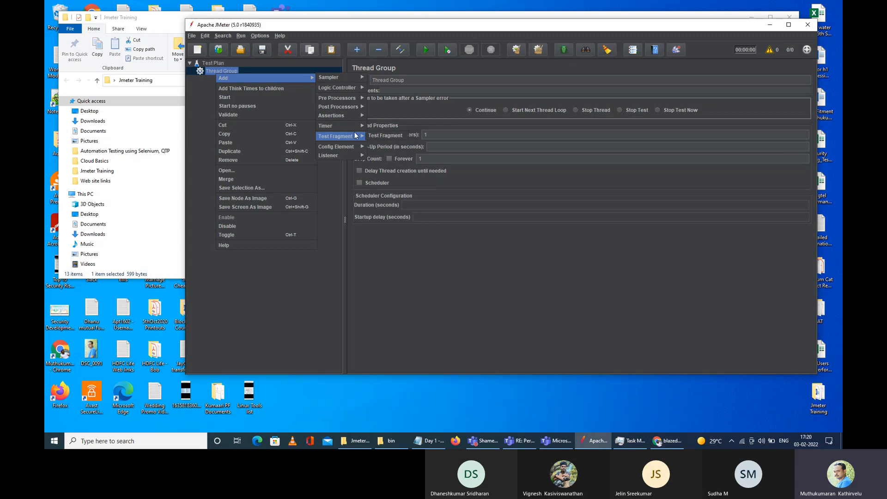
mouse_move(350, 98)
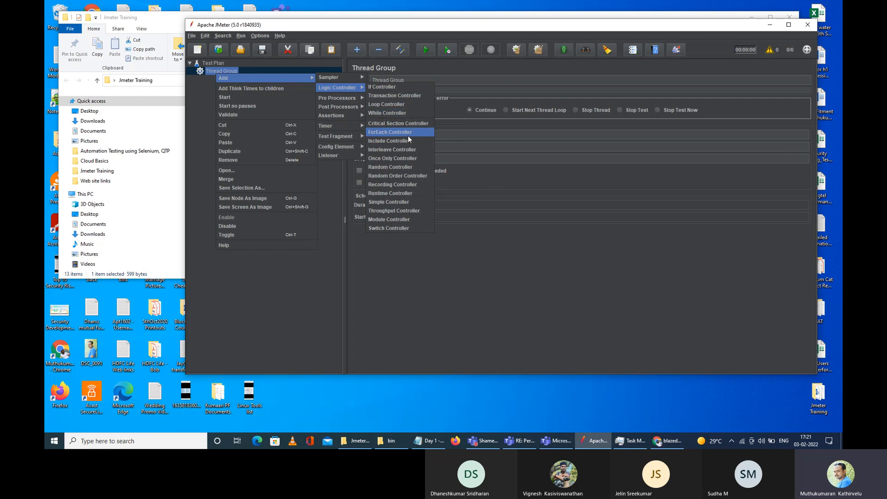
click(404, 184)
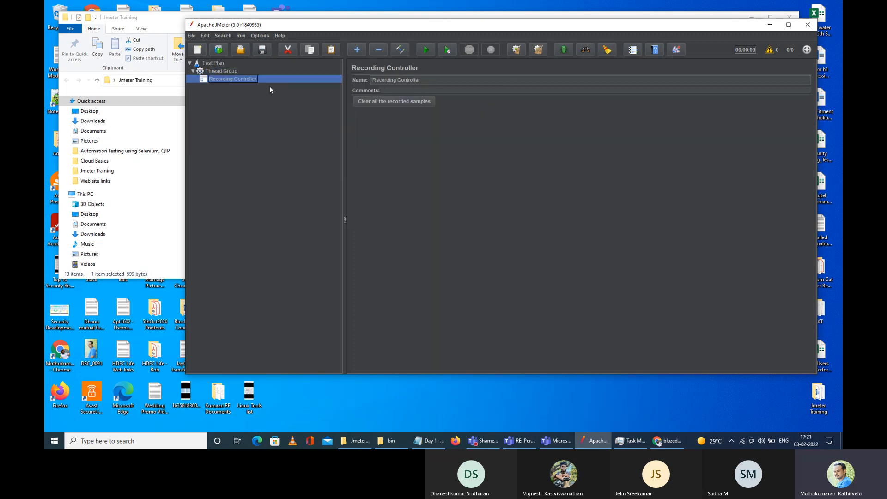
click(226, 70)
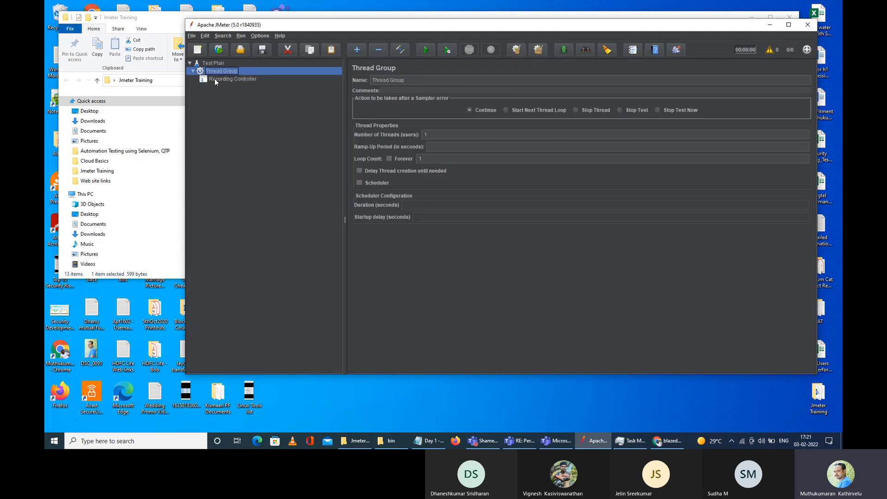
click(218, 63)
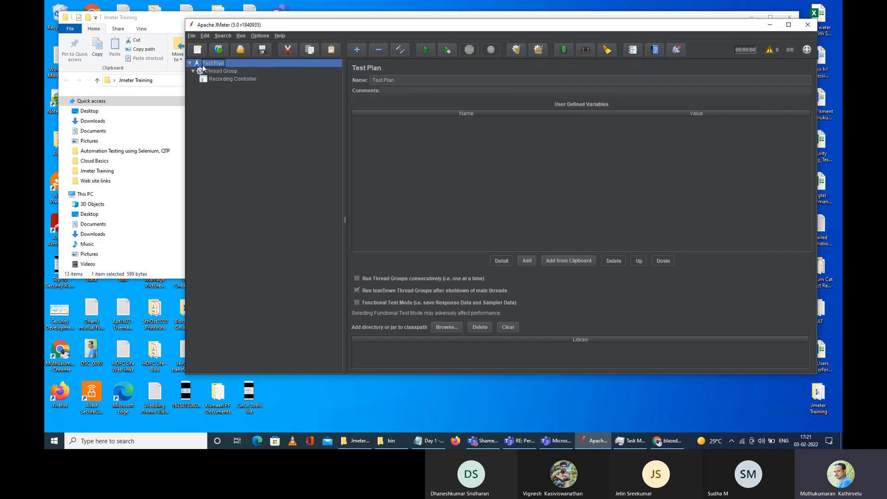
click(214, 72)
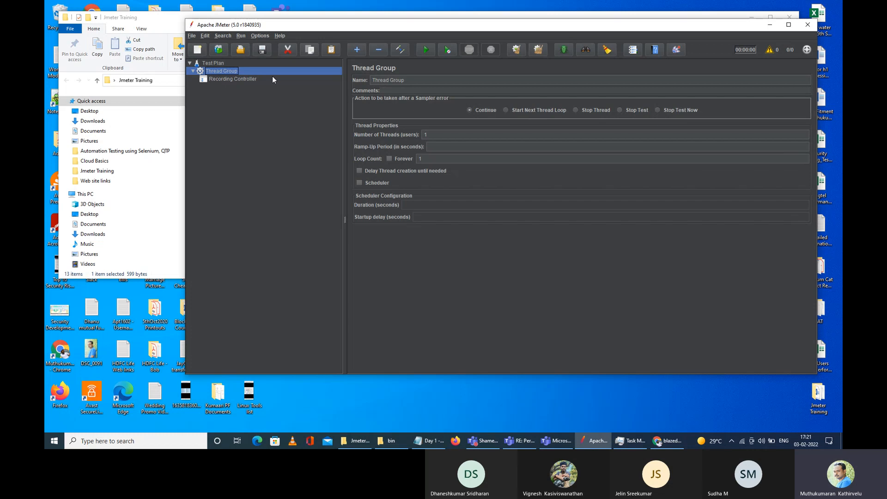
click(245, 79)
click(228, 73)
drag(407, 80, 351, 85)
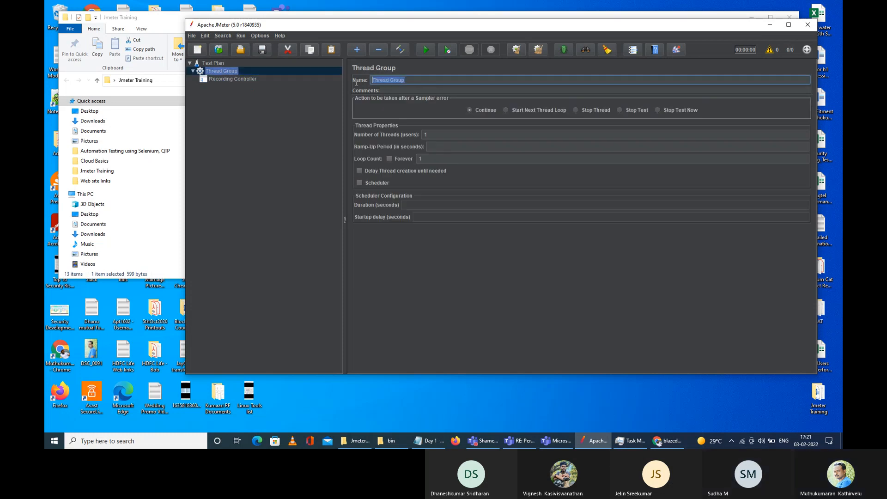
click(214, 63)
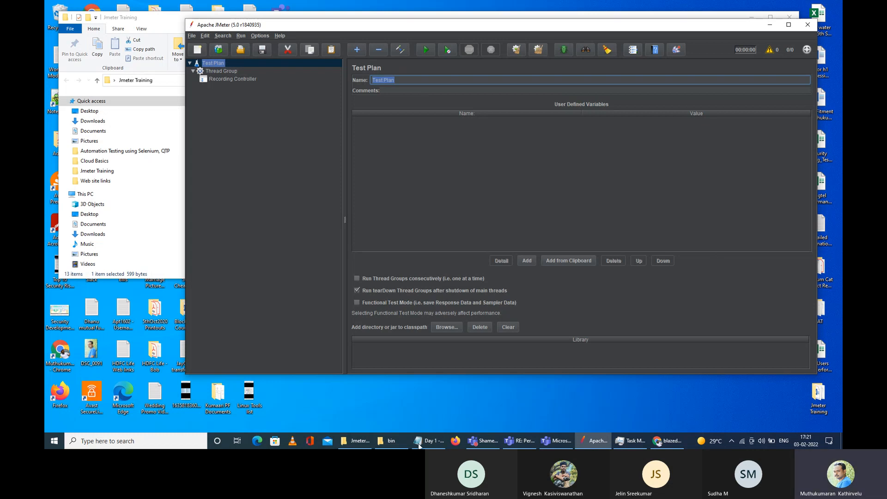
click(659, 443)
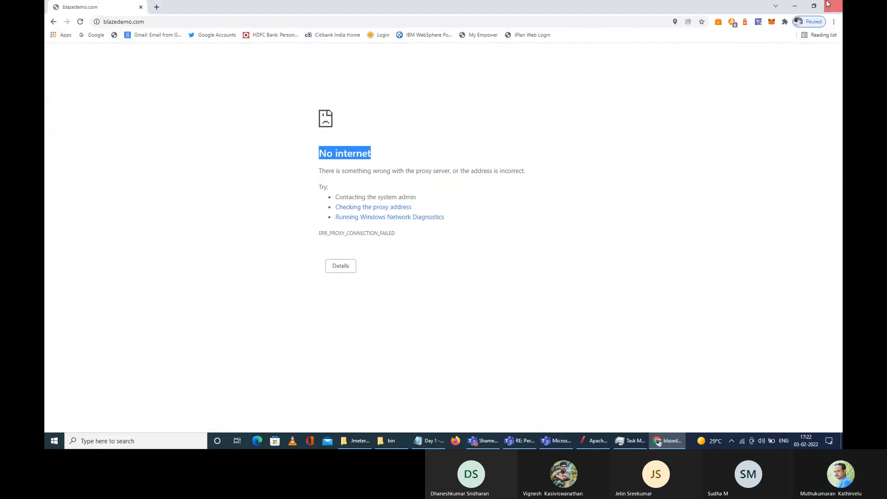
click(797, 7)
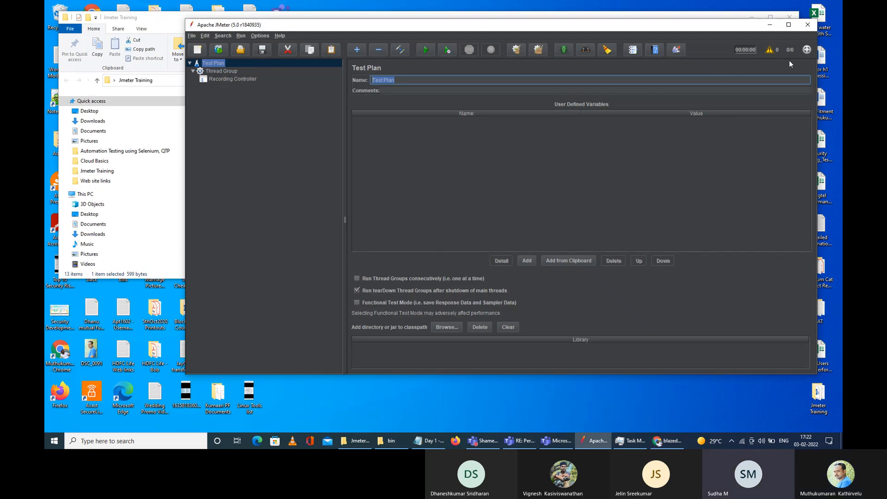
Step: Enter 'Booking Ticket' as the test plan name and apply it
text(Booking Ticket)
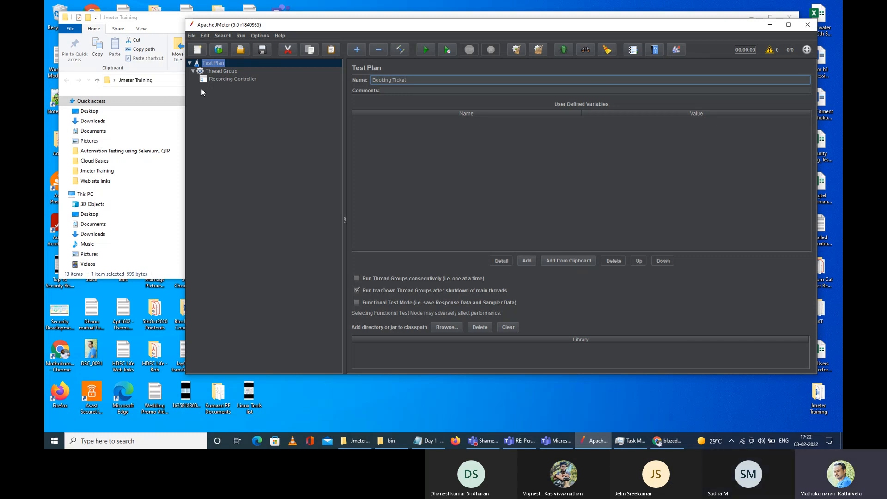
click(211, 71)
click(216, 79)
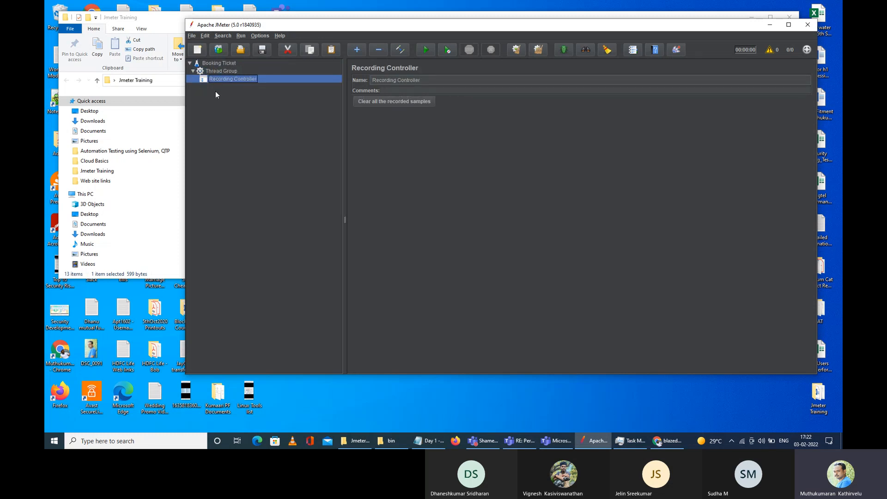
Step: Insert a Transaction Controller under the Recording Controller via Logic Controller
right_click(226, 80)
mouse_move(264, 83)
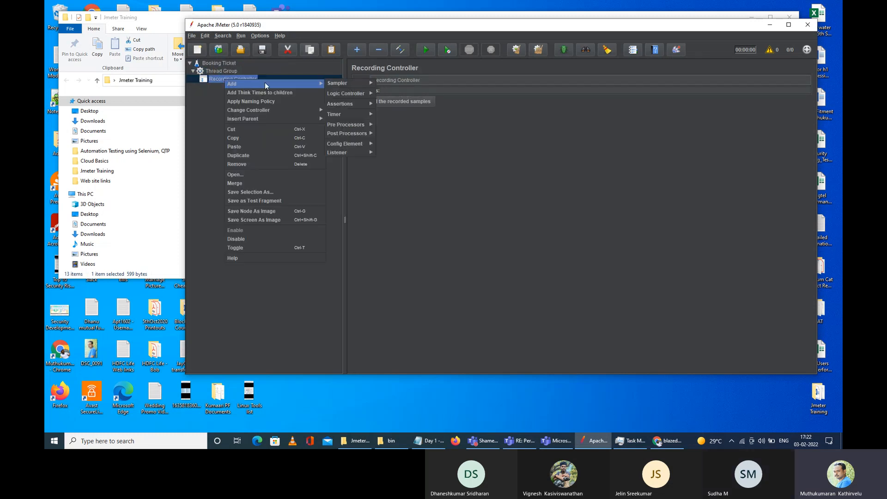
mouse_move(342, 103)
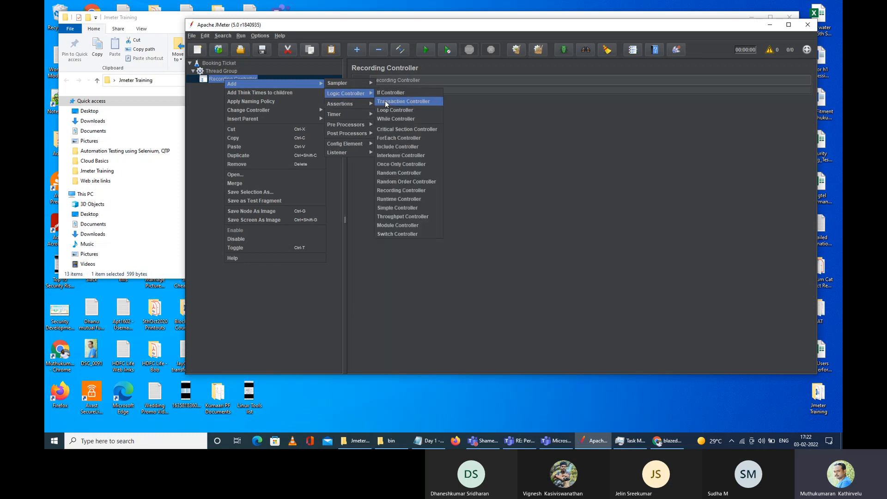
click(386, 102)
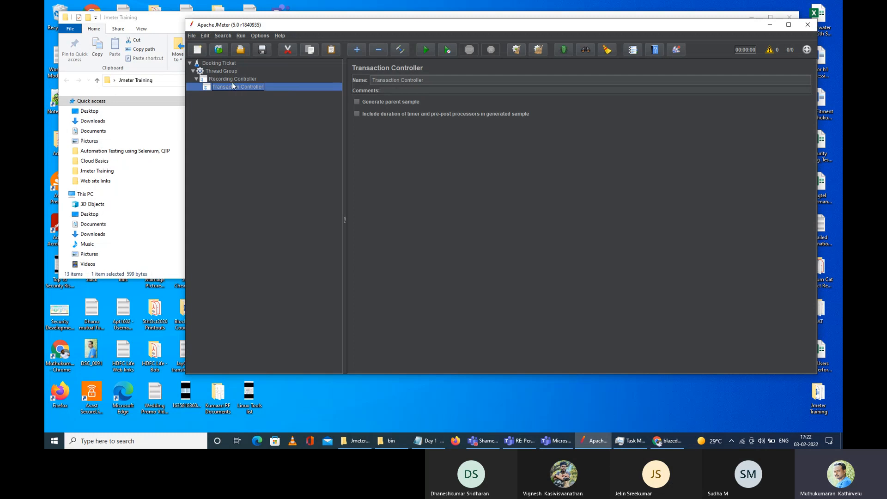
Step: Rename the Transaction Controller to 'Launching the Blazedemo Website'
click(436, 78)
key(ctrl+a)
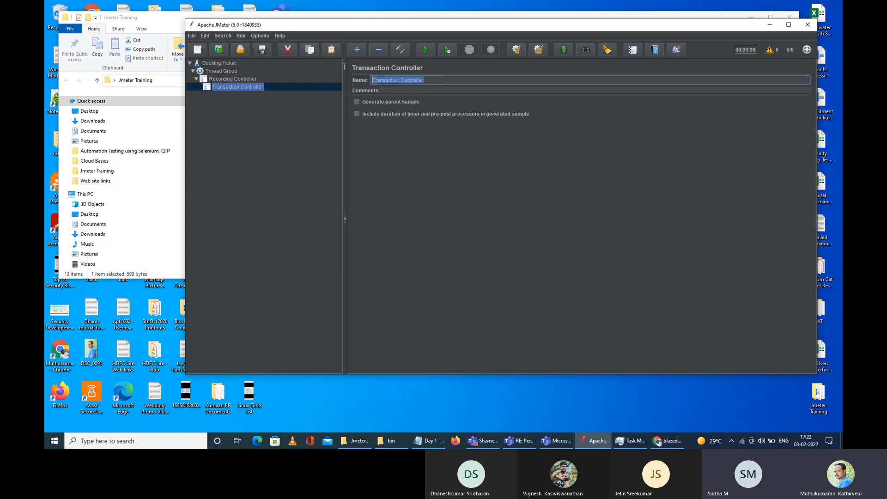
text(Laun)
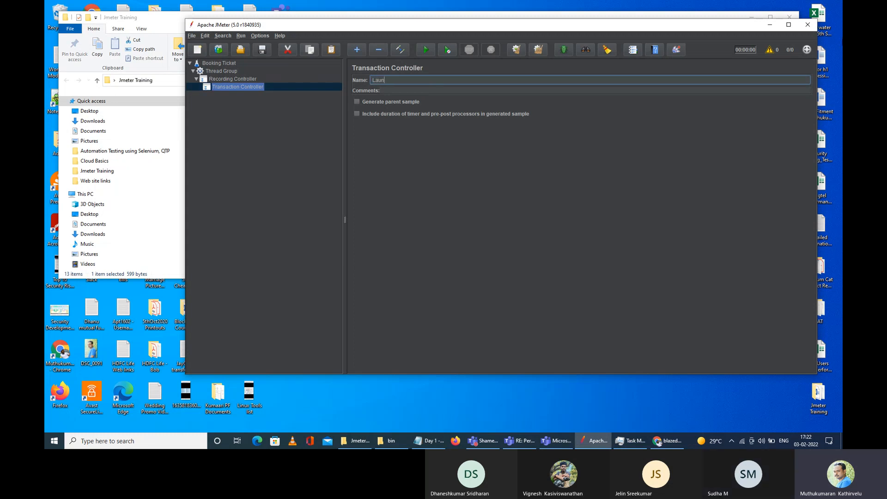
text(ching the Blazedemo Website)
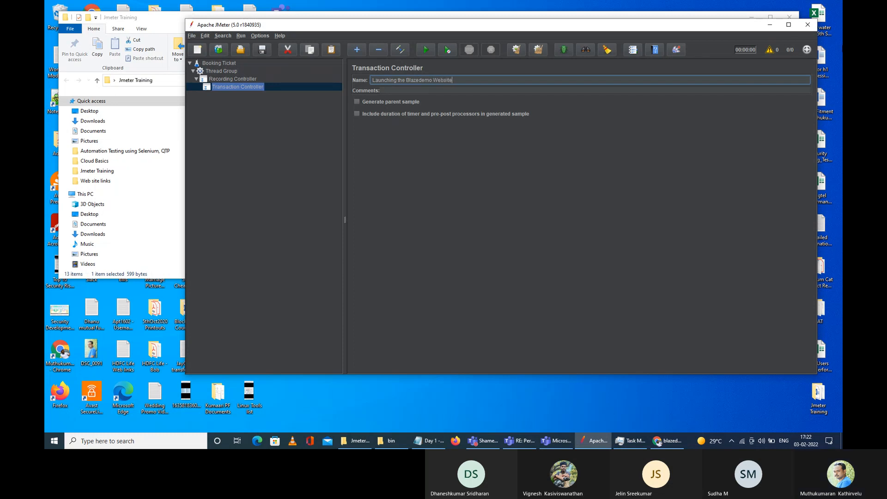
click(240, 79)
click(242, 86)
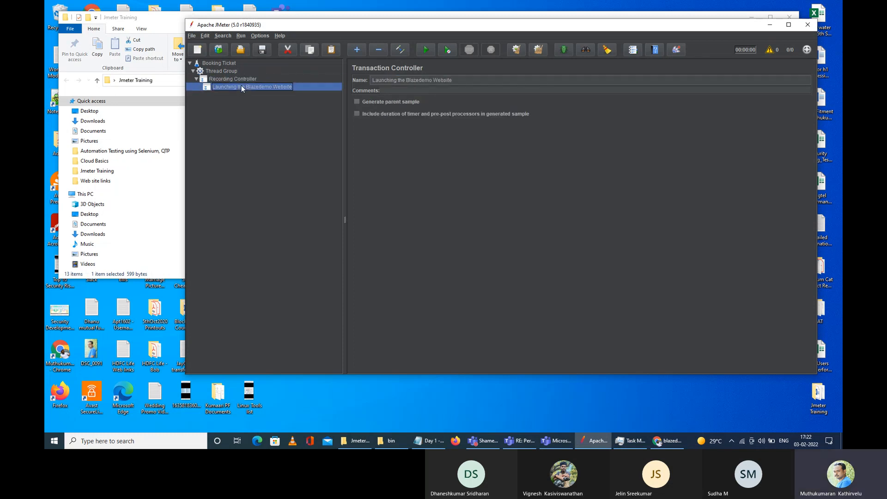
click(230, 78)
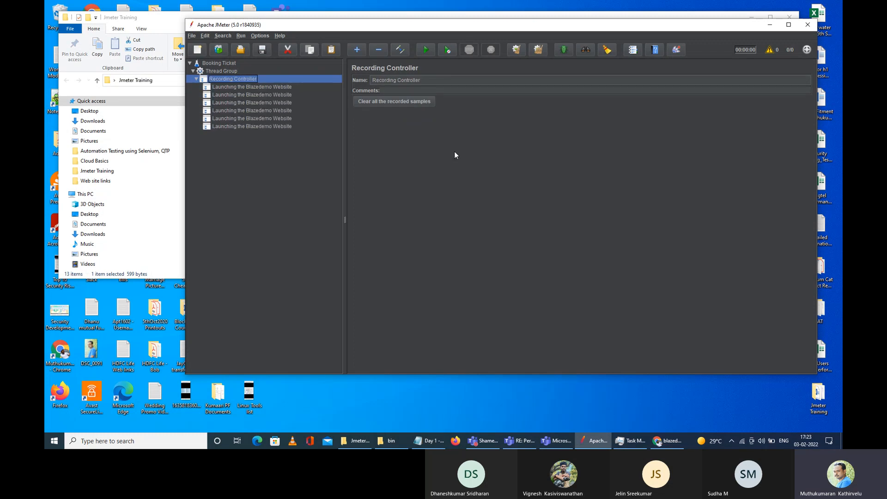
Step: Rename the second transaction controller to 'From and To City'
click(270, 86)
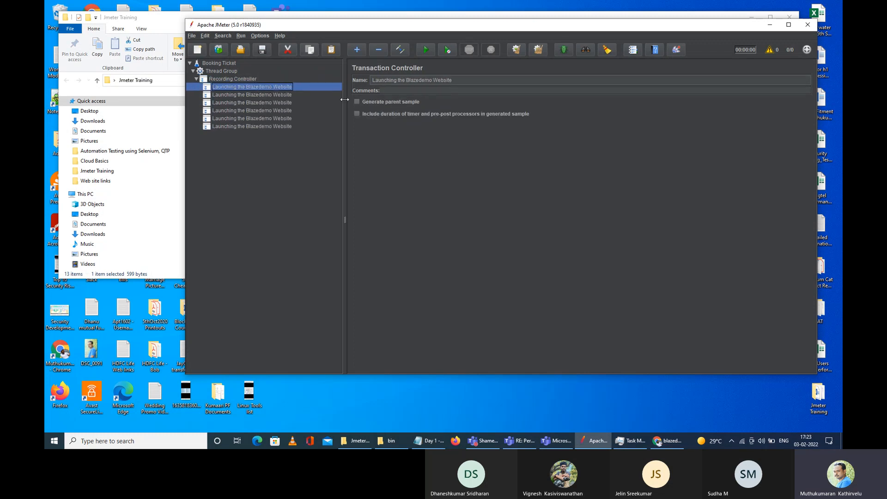
click(276, 94)
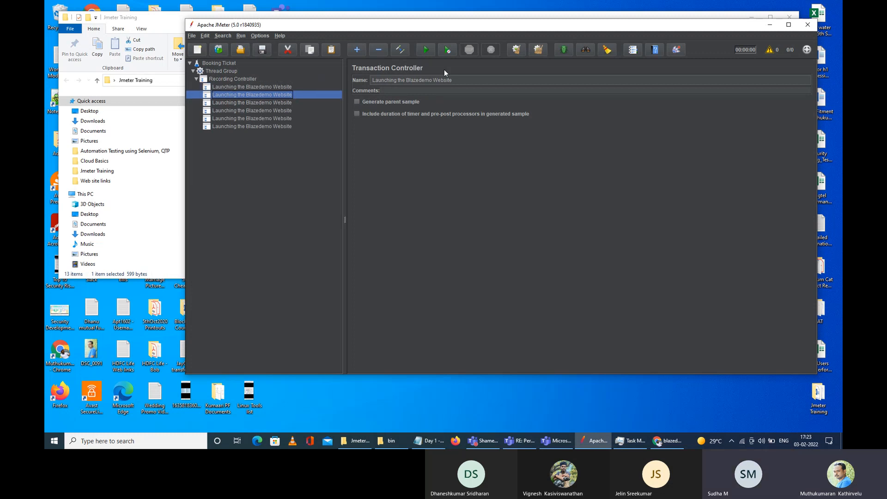
triple_click(444, 80)
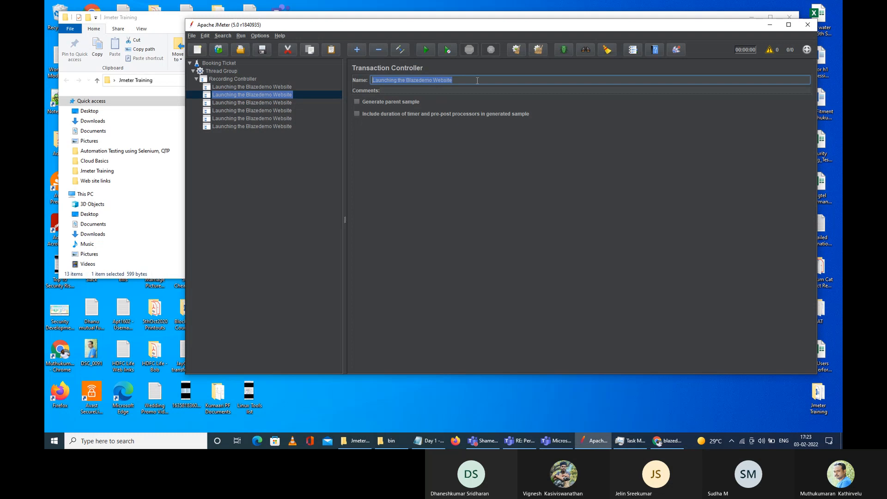
text(Fromnand To)
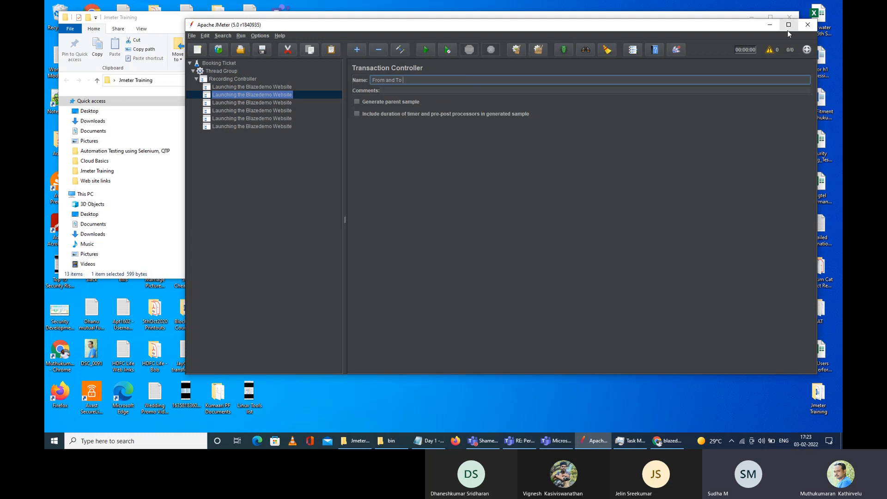
click(789, 25)
text(c)
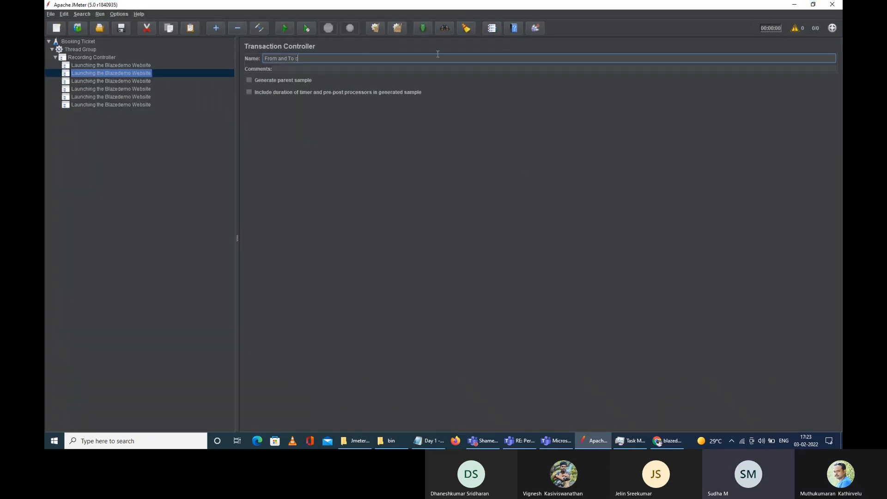
text(ity)
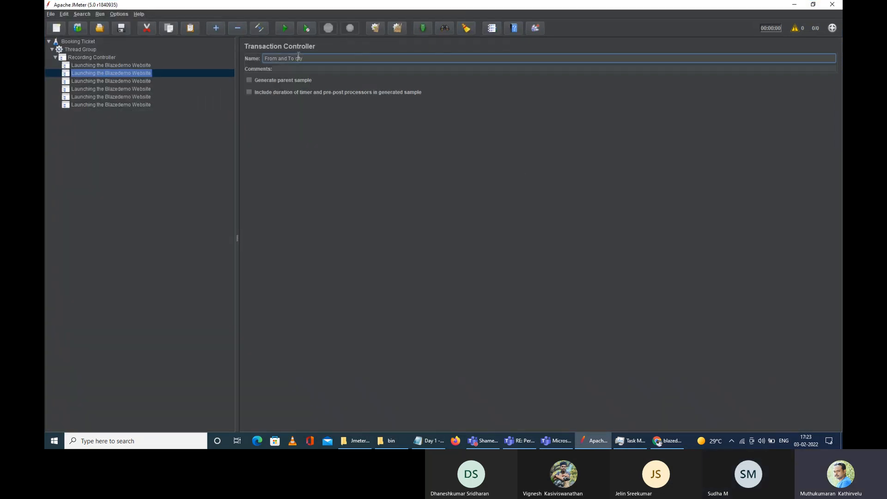
key(Left)
key(Left)
key(Left)
key(BackSpace)
text(C)
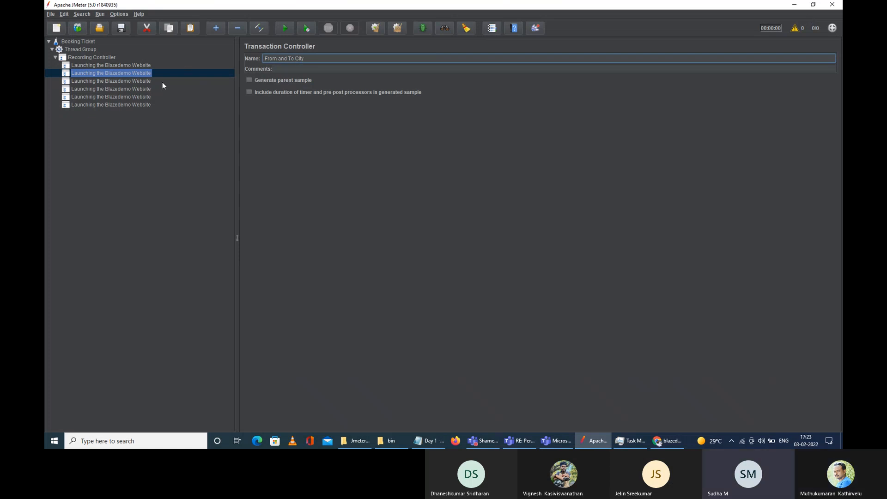
click(118, 81)
Step: Rename the next three controllers to 'Selecting the Best Flight', 'Booking the flight' and 'Confirmation Page'
drag(372, 59, 260, 59)
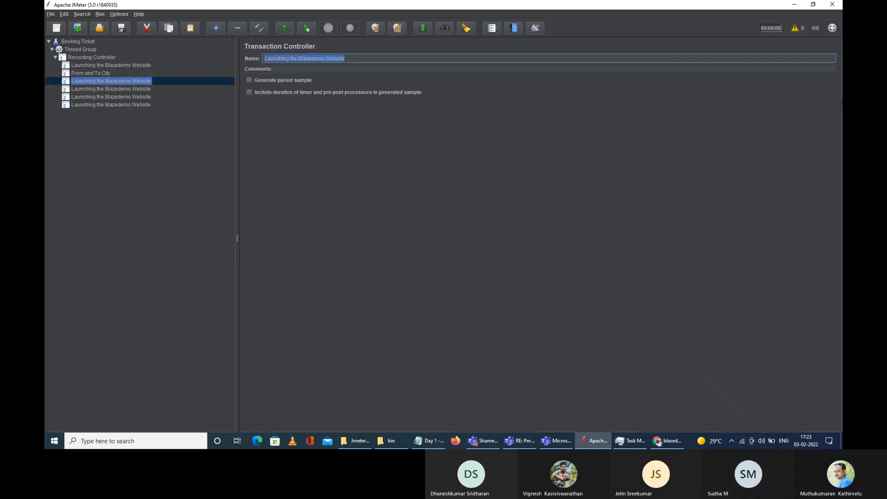
text(F)
key(BackSpace)
key(BackSpace)
text(Selecting the Best Flight)
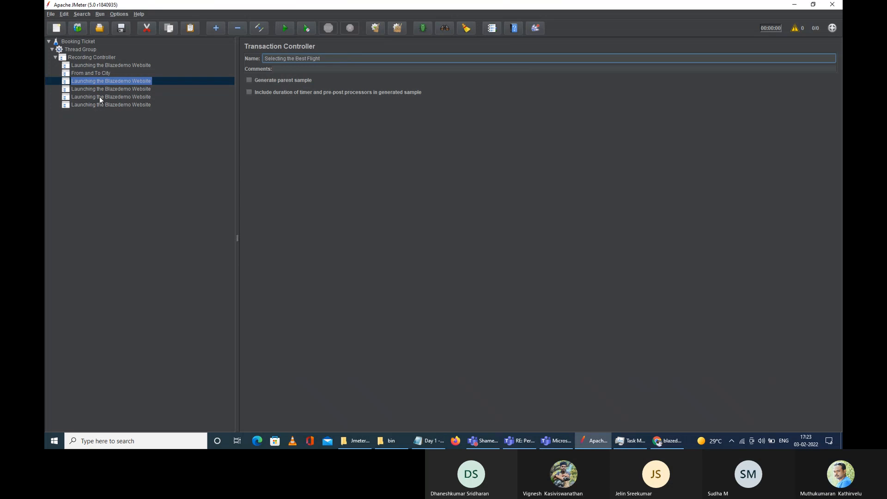
click(101, 89)
triple_click(344, 58)
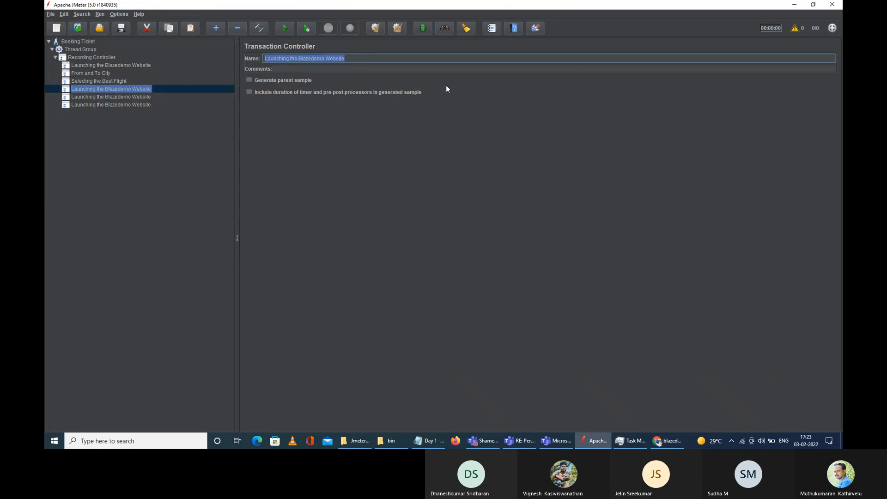
text(Booking the flight)
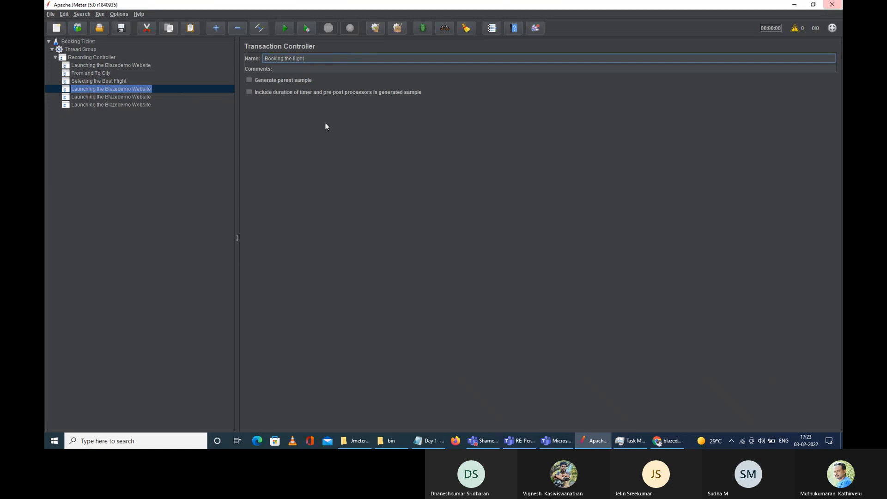
click(137, 99)
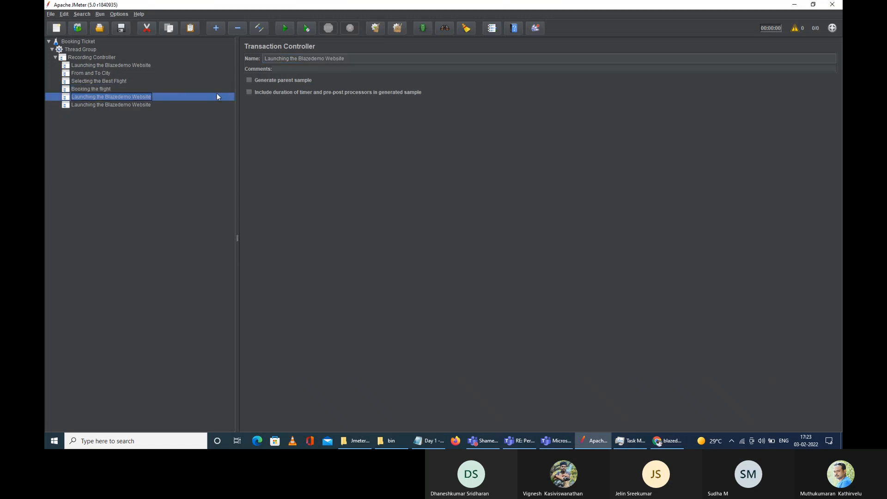
triple_click(360, 59)
text(Con)
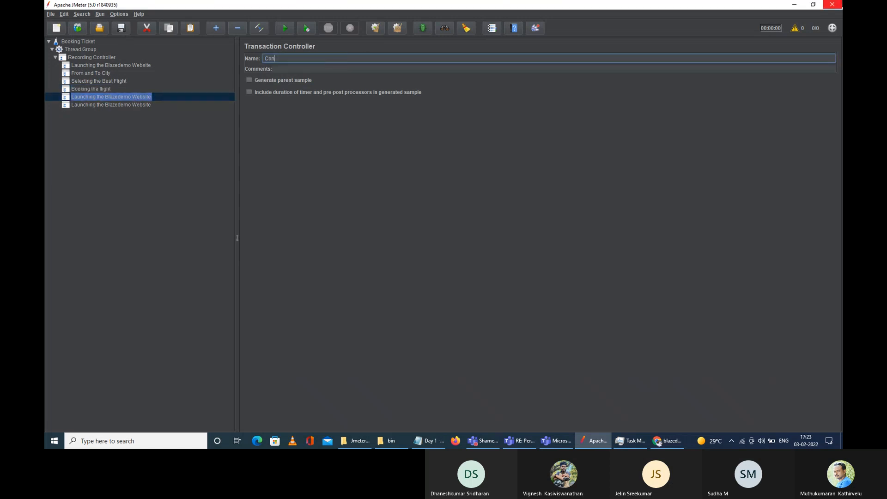
text(firmation Page)
Step: Remove the leftover Launching the Blazedemo Website controller and confirm the deletion
click(149, 105)
right_click(138, 106)
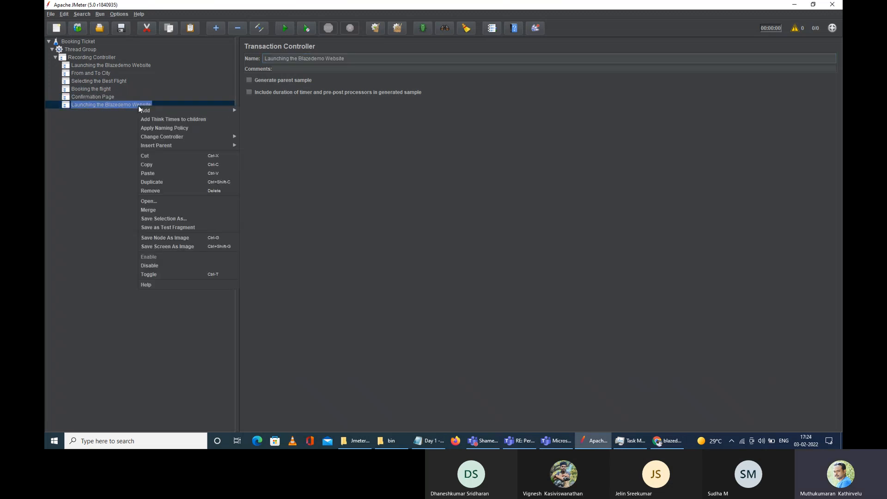
click(157, 190)
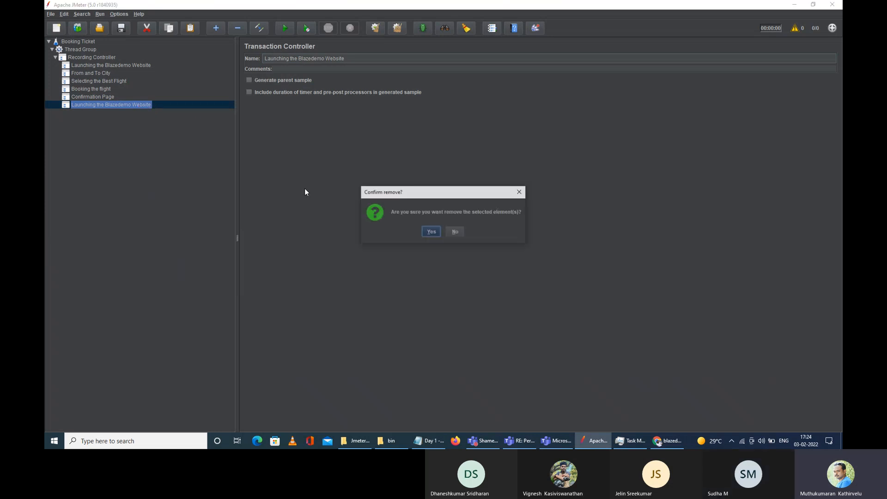
click(434, 230)
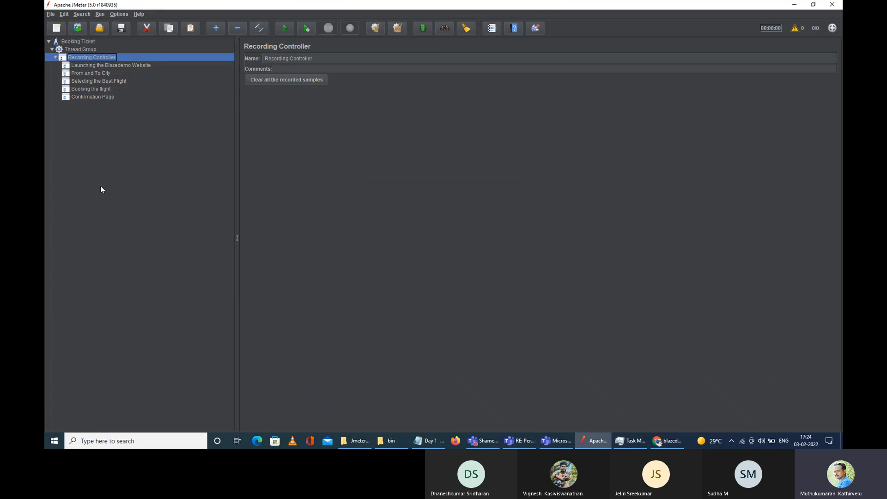
click(67, 50)
Step: Add an HTTP(S) Test Script Recorder under Booking Ticket from Non-Test Elements
right_click(72, 49)
mouse_move(77, 54)
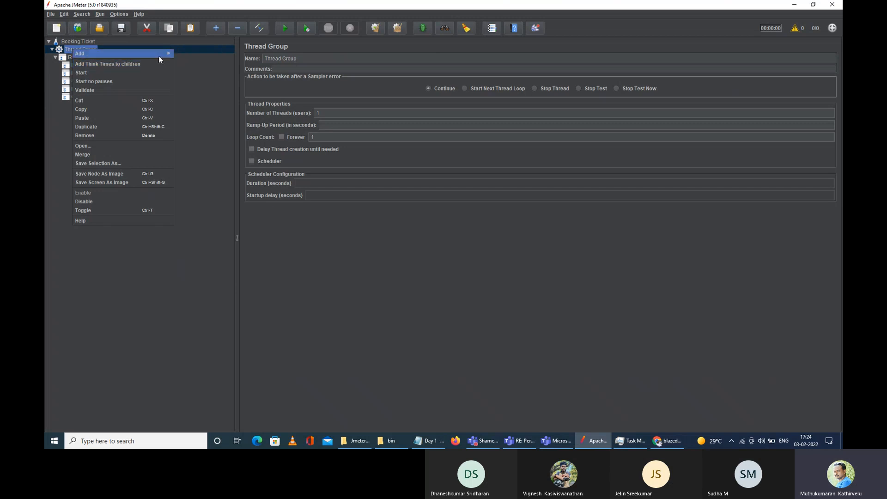
mouse_move(198, 57)
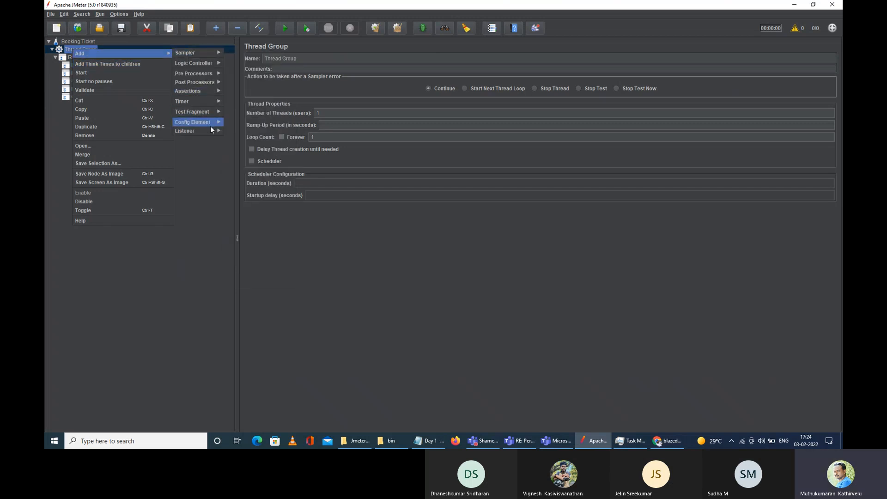
mouse_move(210, 125)
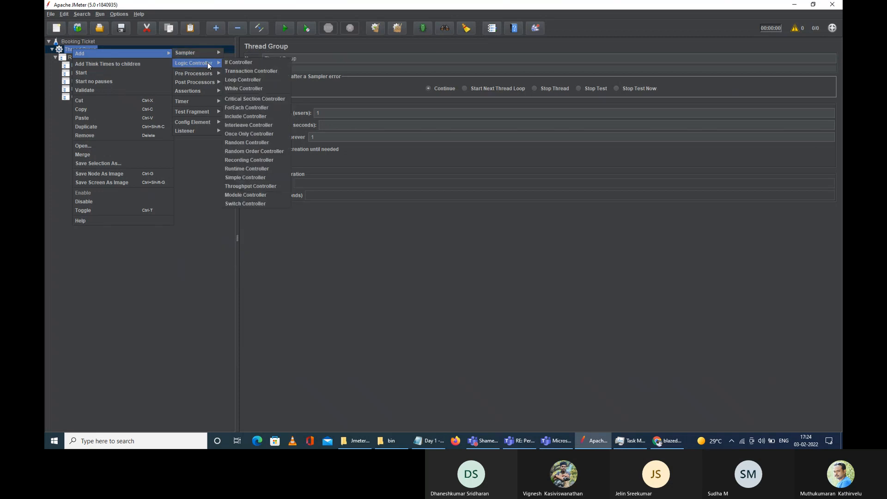
click(89, 41)
right_click(86, 40)
mouse_move(132, 46)
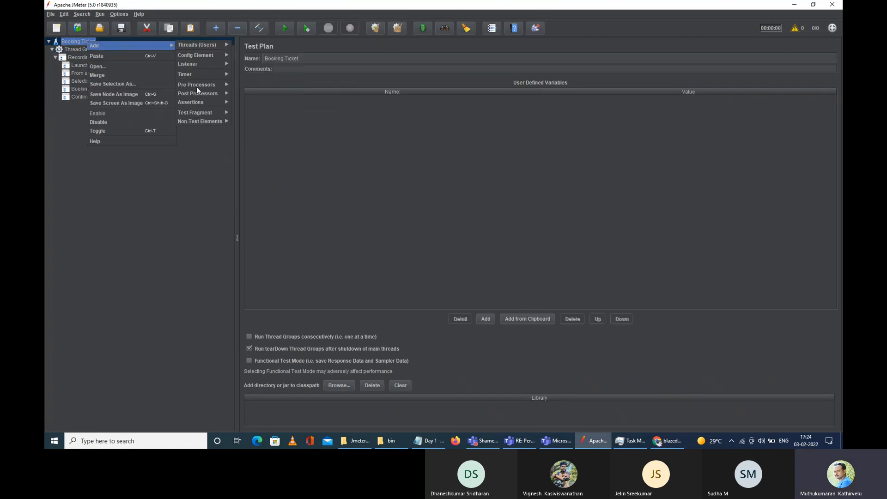
click(80, 41)
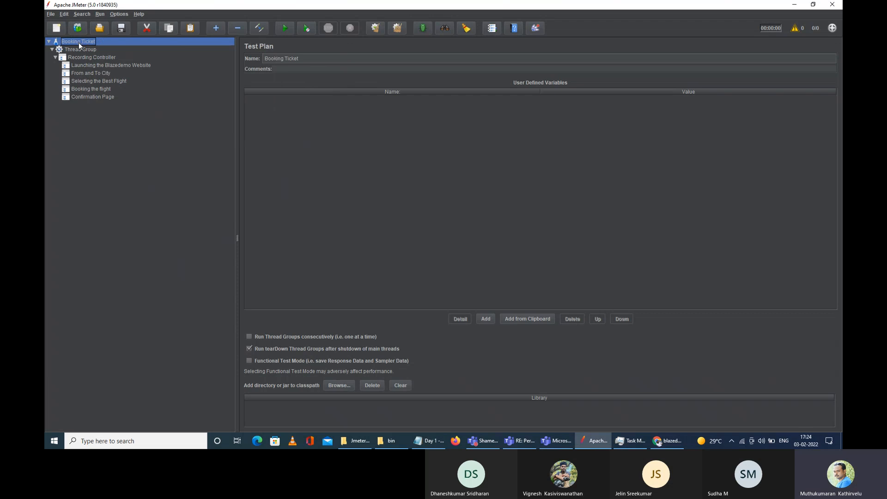
right_click(78, 42)
mouse_move(163, 47)
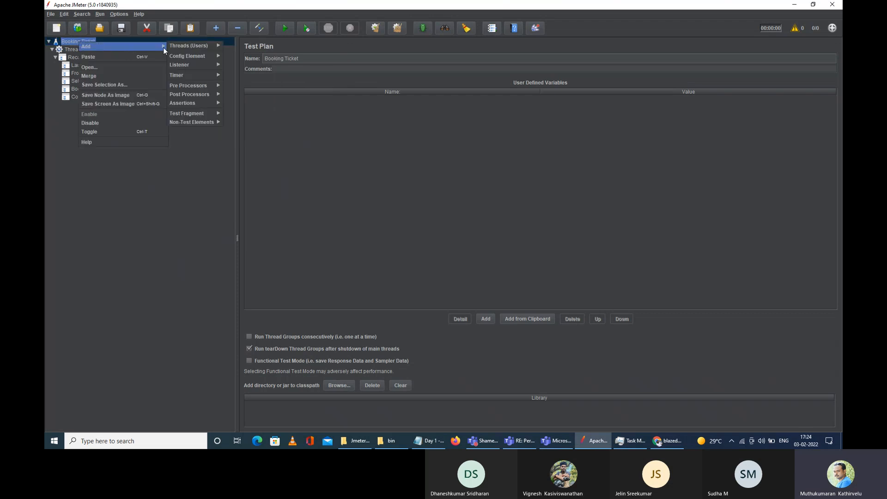
mouse_move(203, 121)
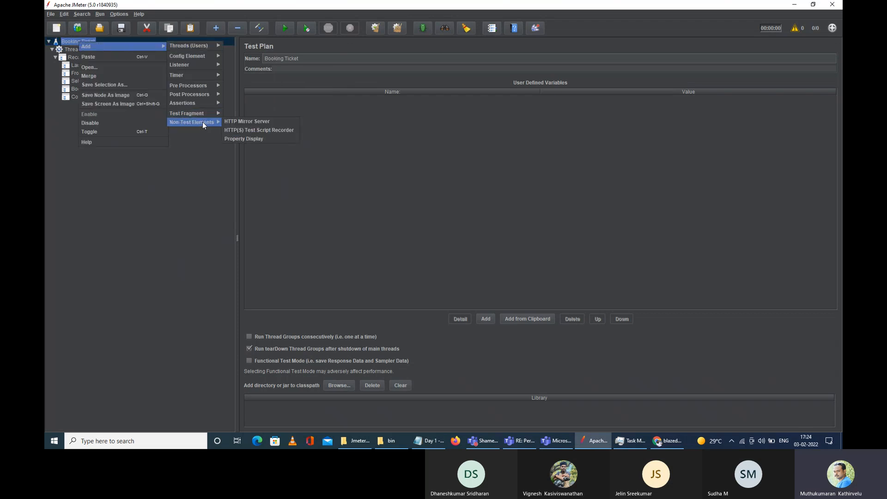
click(270, 132)
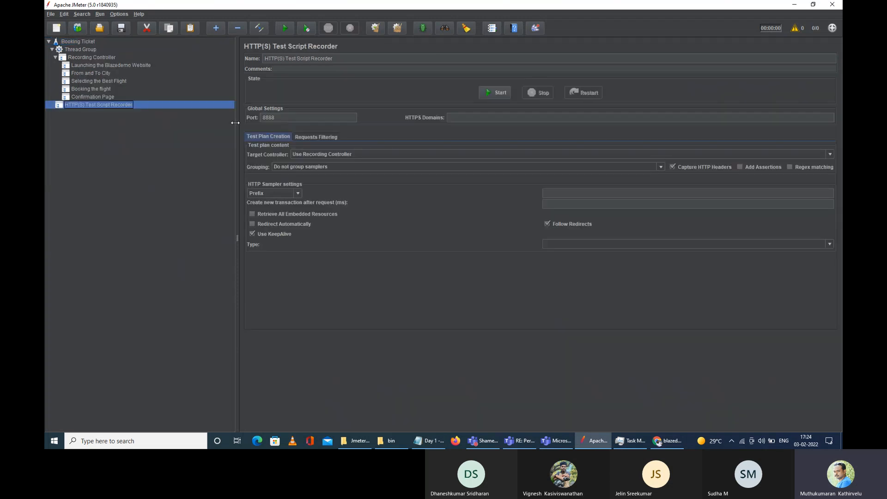
Step: Check the recorder's port 8888 and HTTPS Domains field, then switch to Chrome
double_click(270, 119)
click(489, 121)
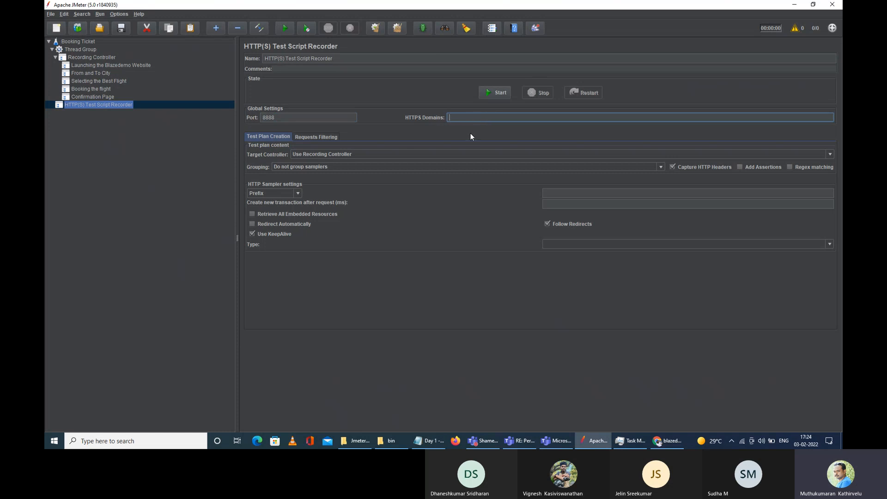
drag(290, 119, 194, 121)
click(566, 119)
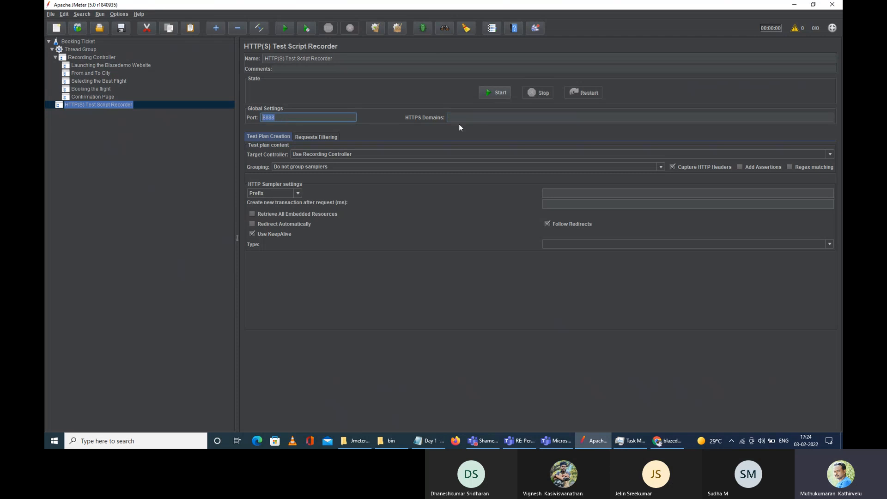
click(667, 441)
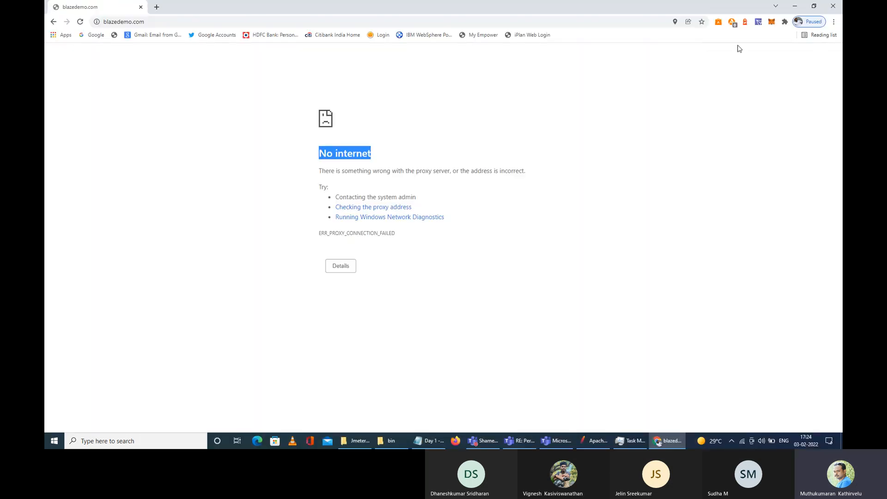
click(836, 23)
click(756, 165)
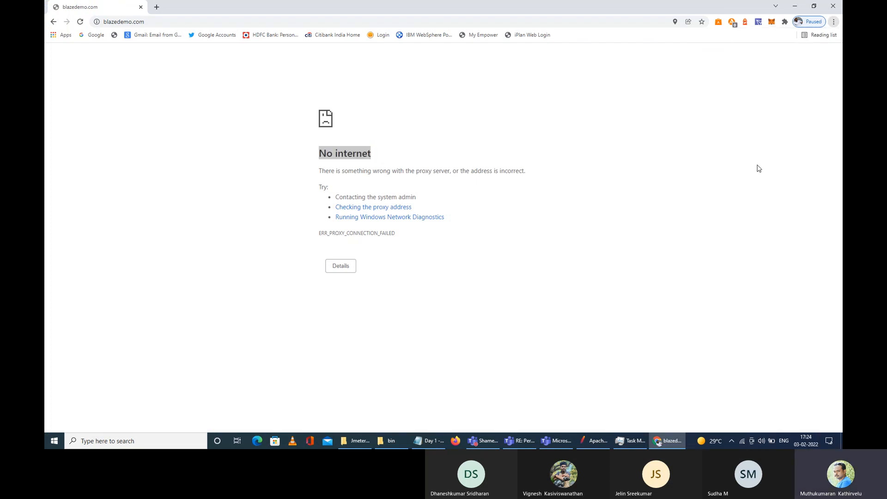
click(72, 201)
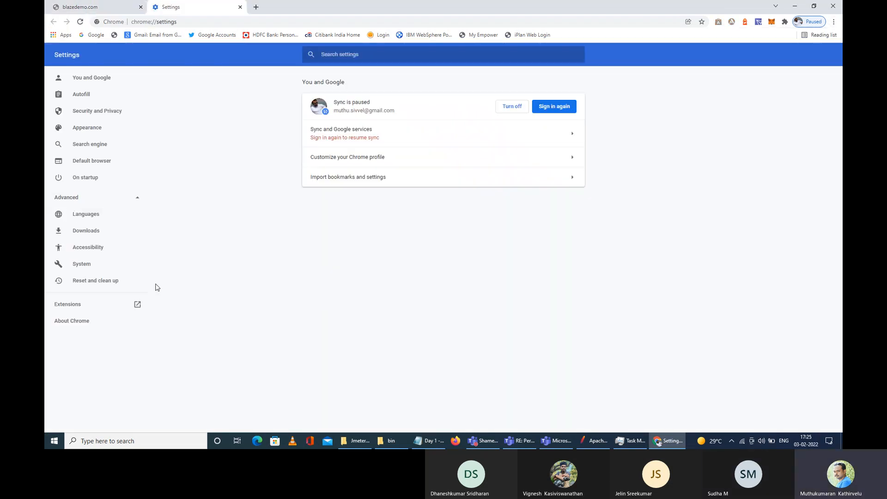
click(82, 264)
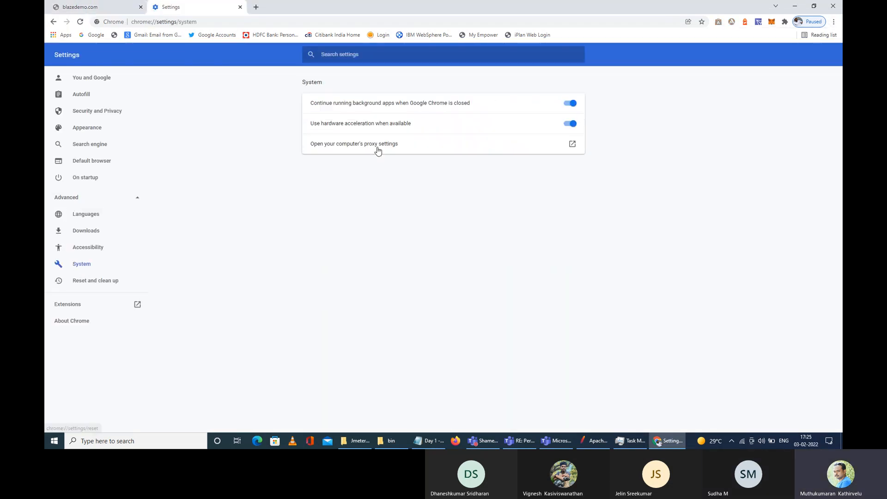
click(563, 151)
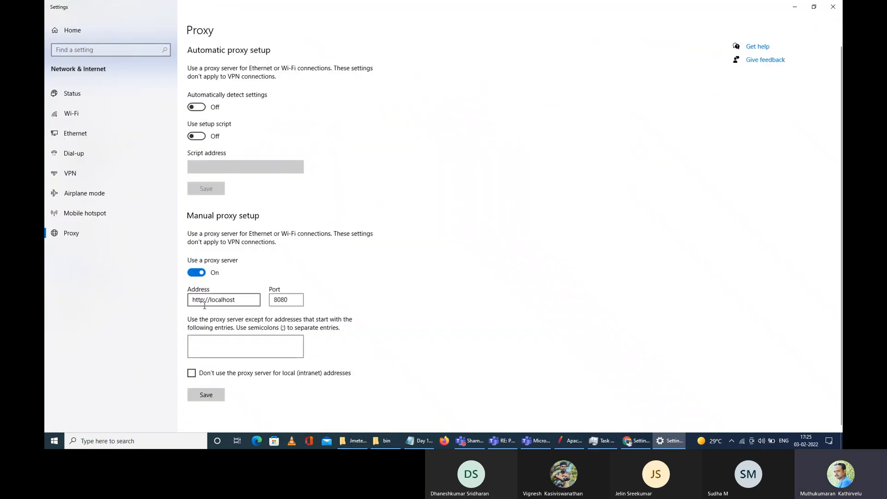
drag(236, 300, 168, 294)
key(Tab)
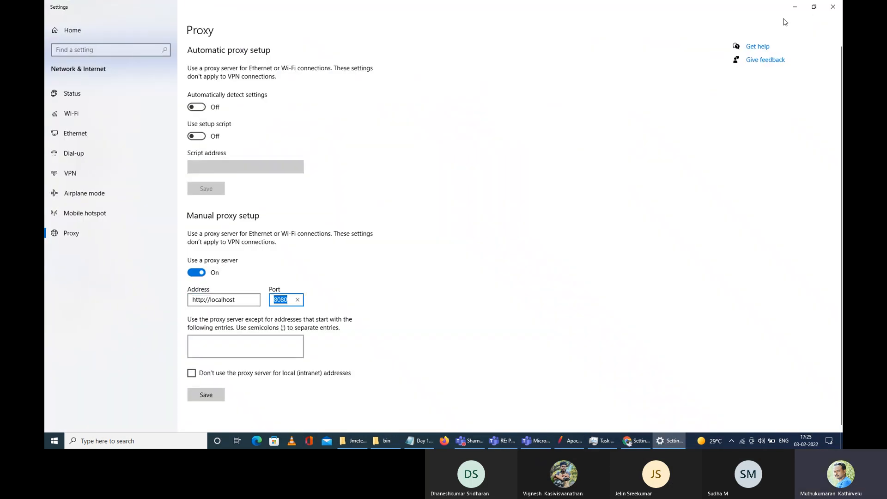
click(833, 7)
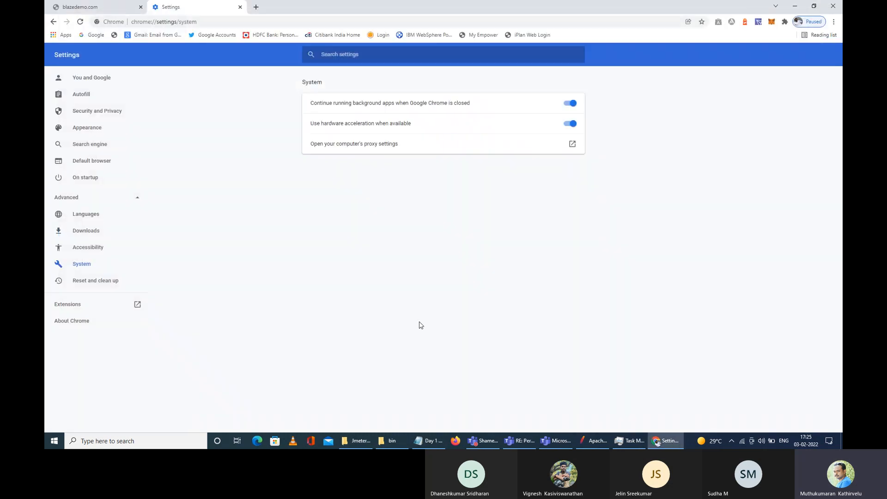
click(93, 7)
Step: Change the recorder's port from 8888 to 8080
click(594, 440)
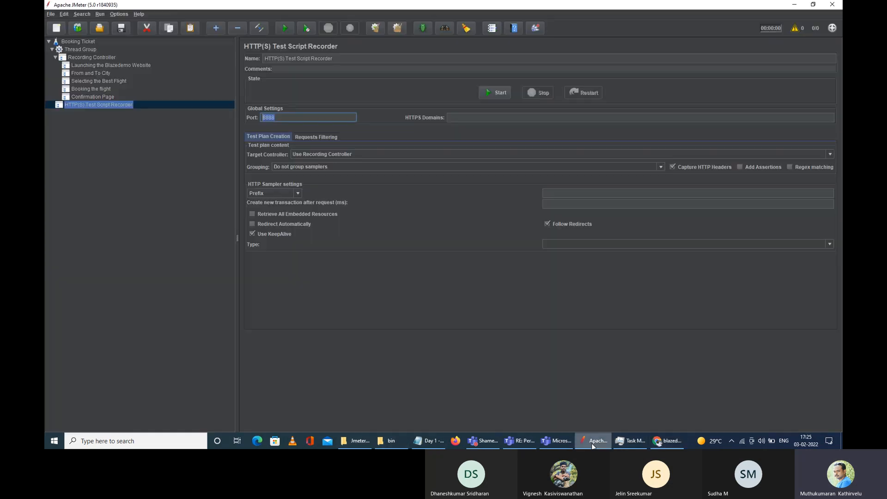
drag(294, 121, 262, 120)
text(8080)
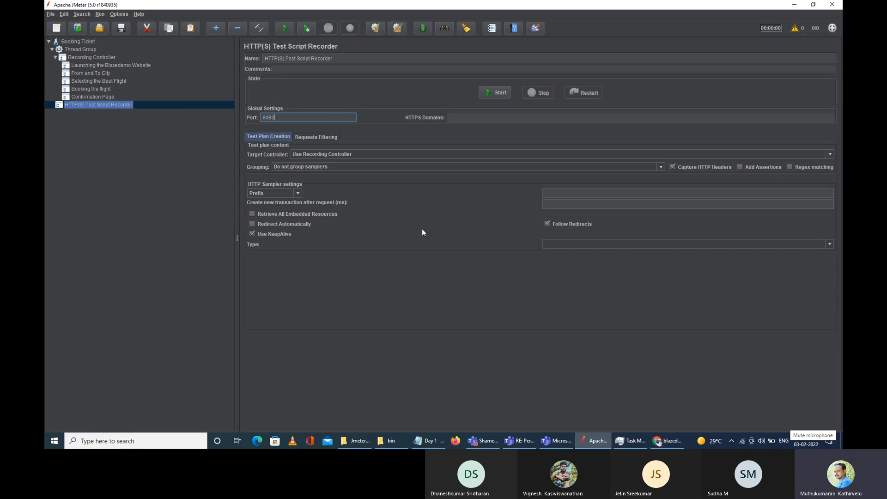
Step: Set the target controller to Launching the Blazedemo Website and start the recorder
click(360, 155)
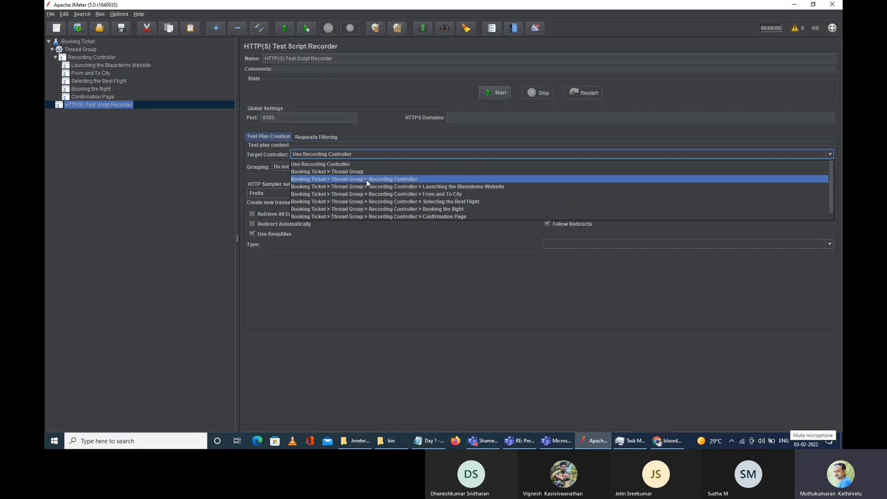
click(391, 187)
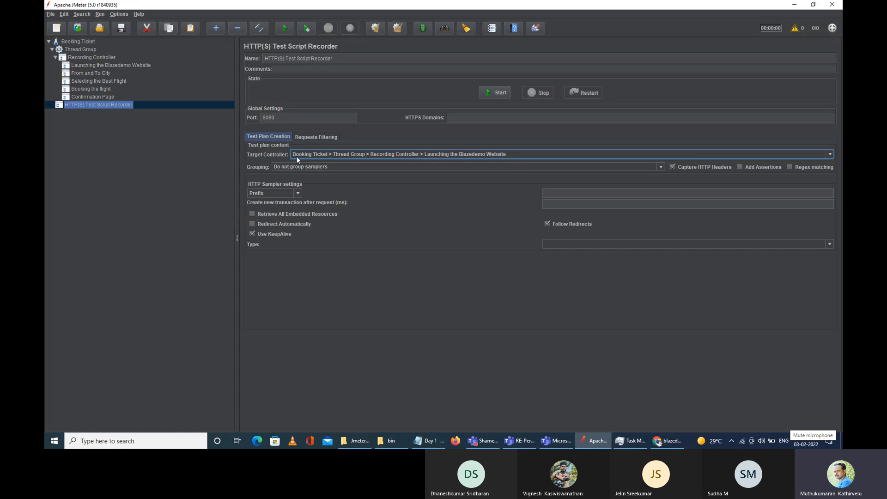
click(492, 92)
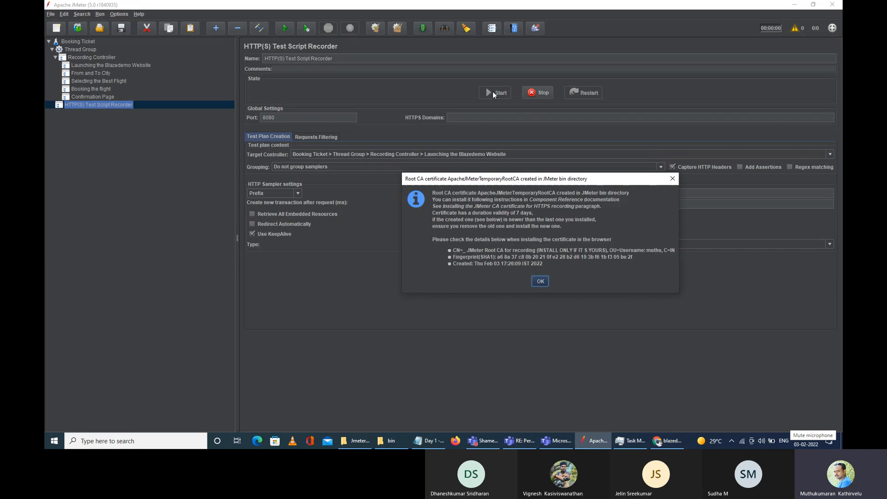
Step: Dismiss the root CA certificate notice and park the Transactions Control window at the lower left
click(541, 282)
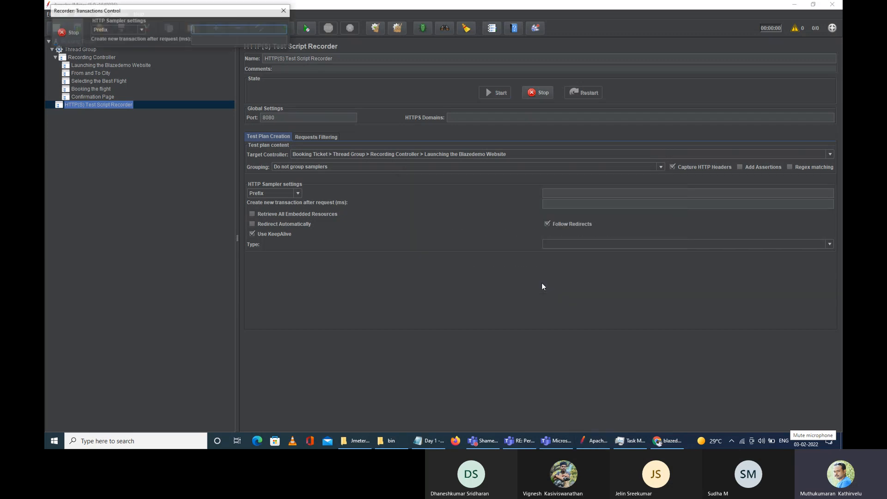
drag(143, 12, 140, 382)
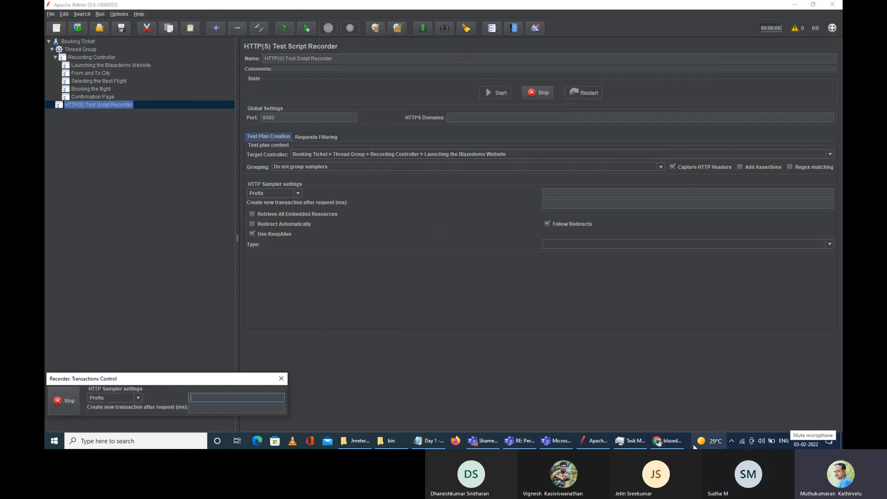
click(667, 441)
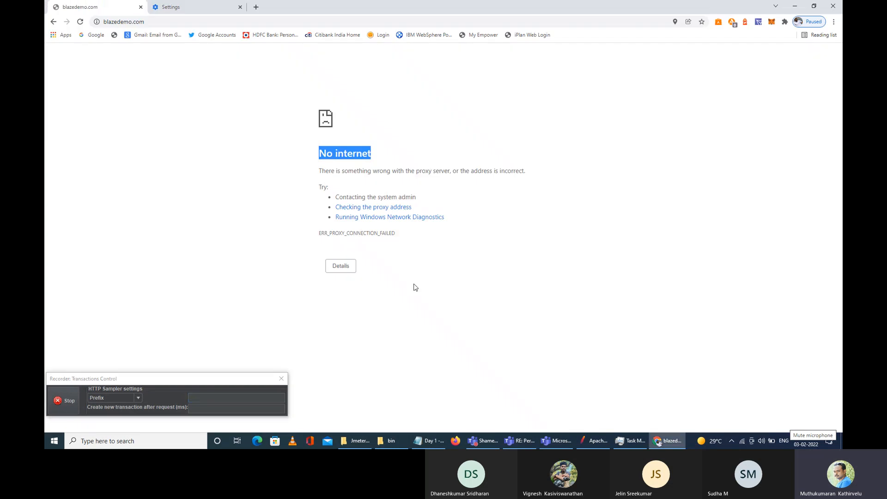
Step: Reload blazedemo.com and check the requests recorded under Launching the Blazedemo Website
click(164, 22)
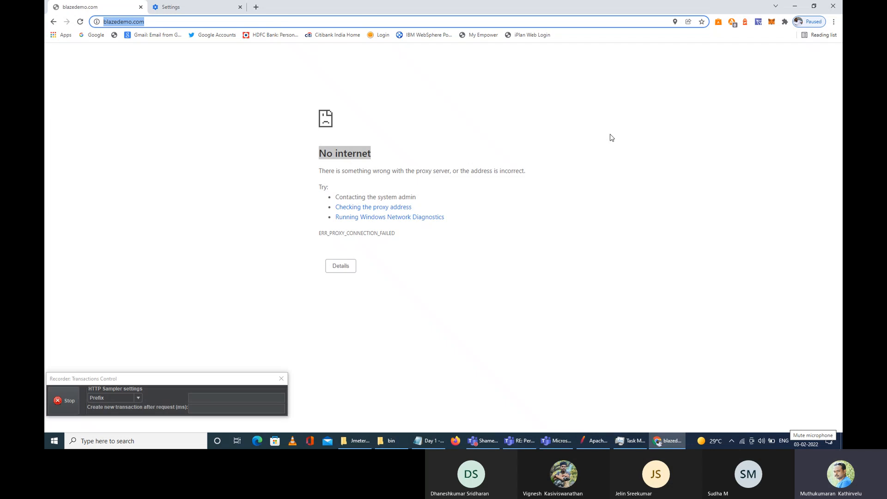
click(594, 440)
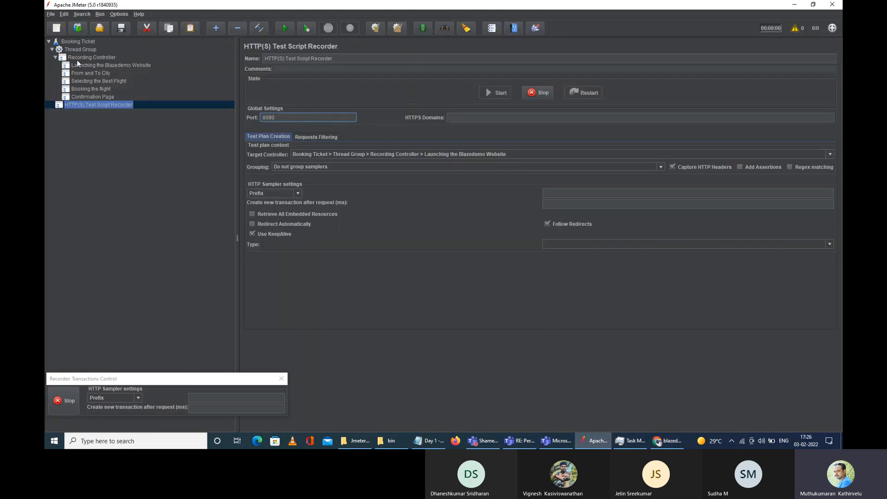
click(667, 442)
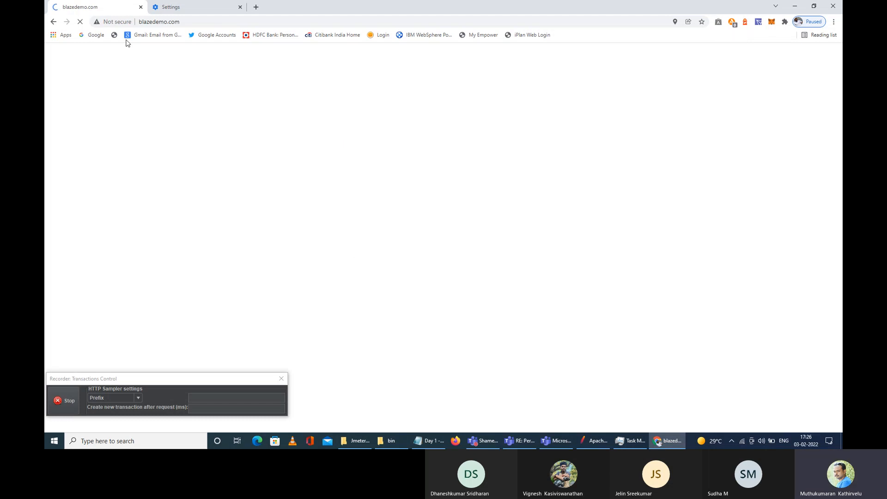
click(594, 441)
drag(250, 6, 492, 82)
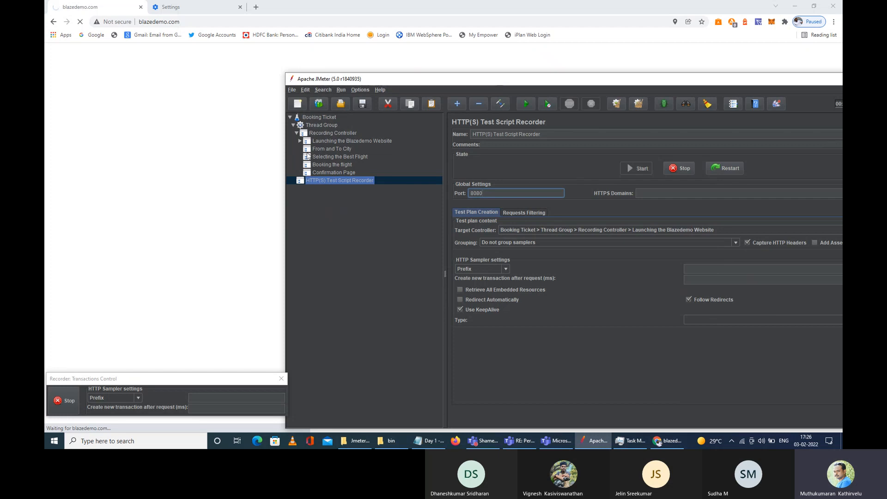
click(299, 141)
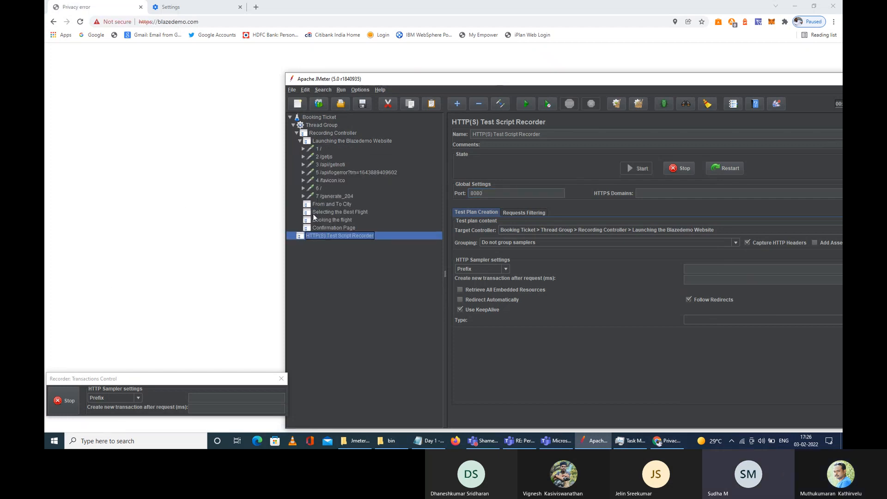
drag(408, 83, 297, 306)
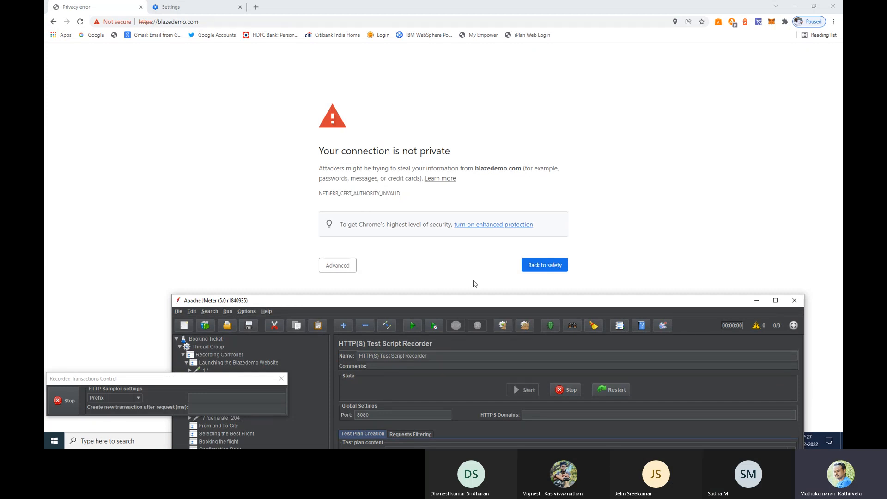
Step: Proceed past the certificate warning to load the Simple Travel Agency home page
click(720, 183)
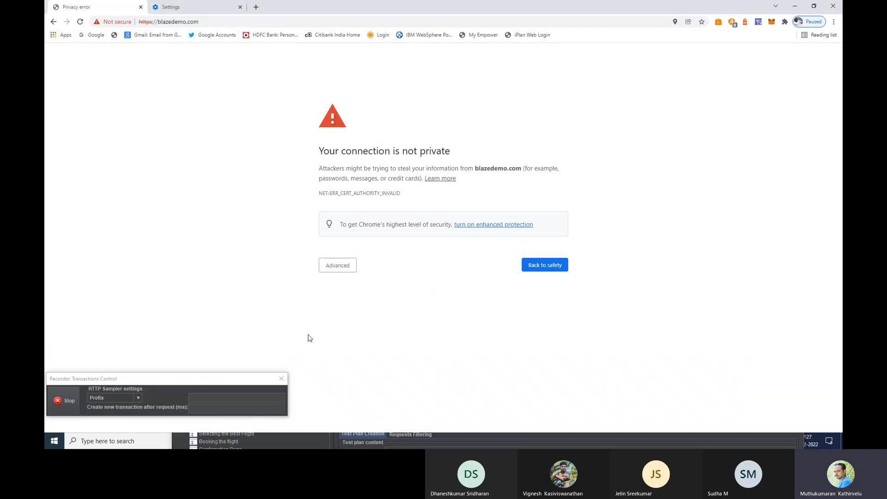
click(342, 270)
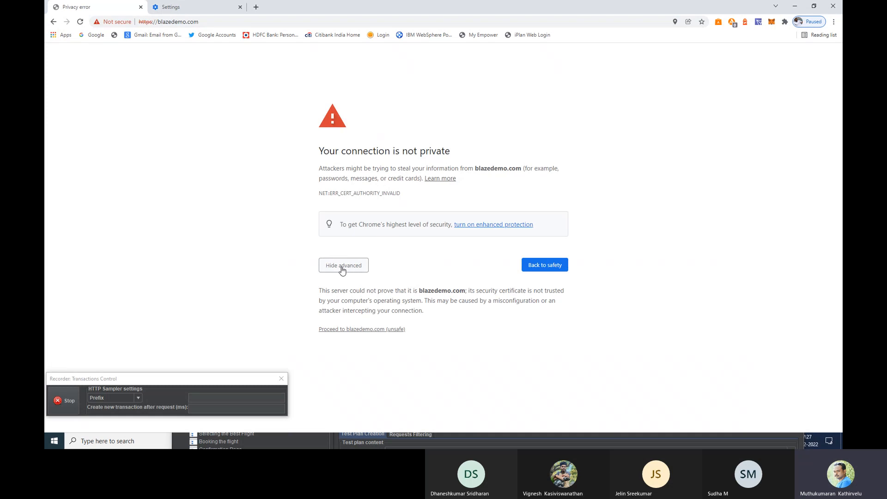
click(353, 329)
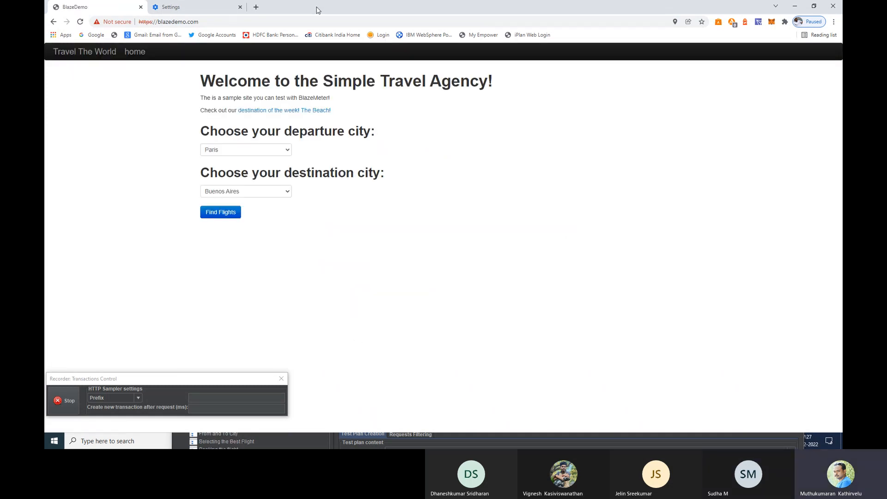
drag(317, 10, 654, 194)
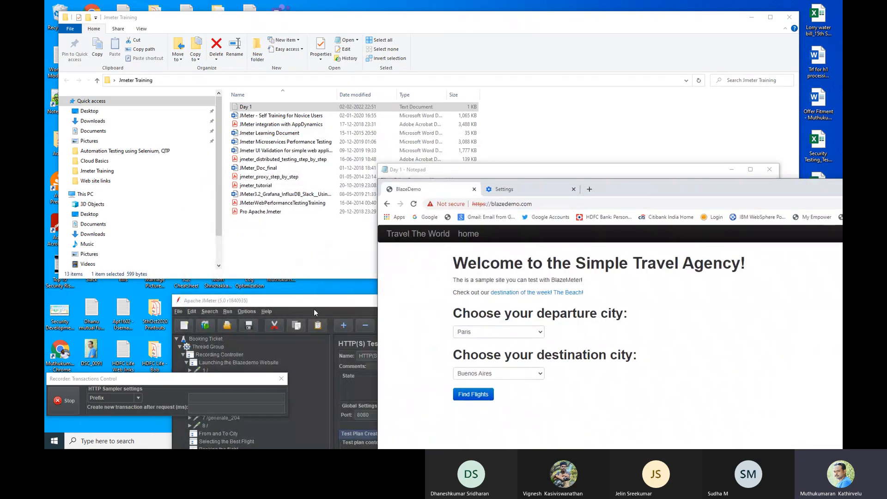
Step: Collapse Launching the Blazedemo Website and open the From and To City controller
drag(319, 301, 268, 181)
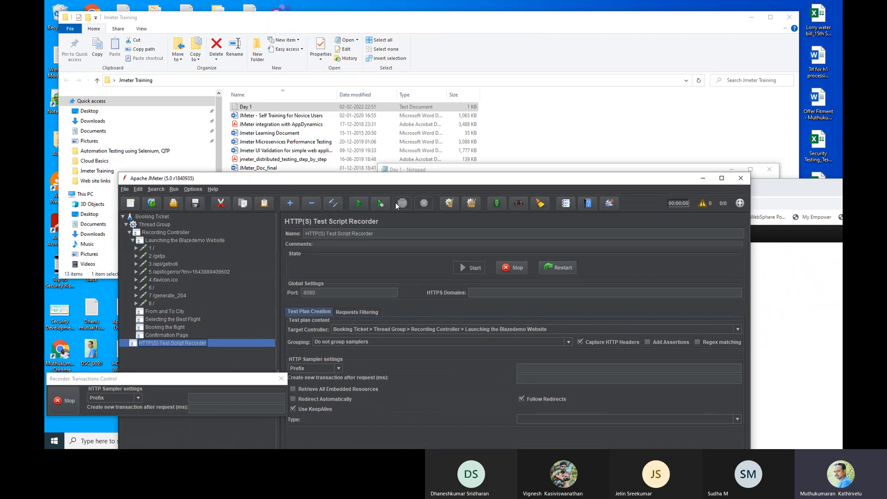
click(795, 193)
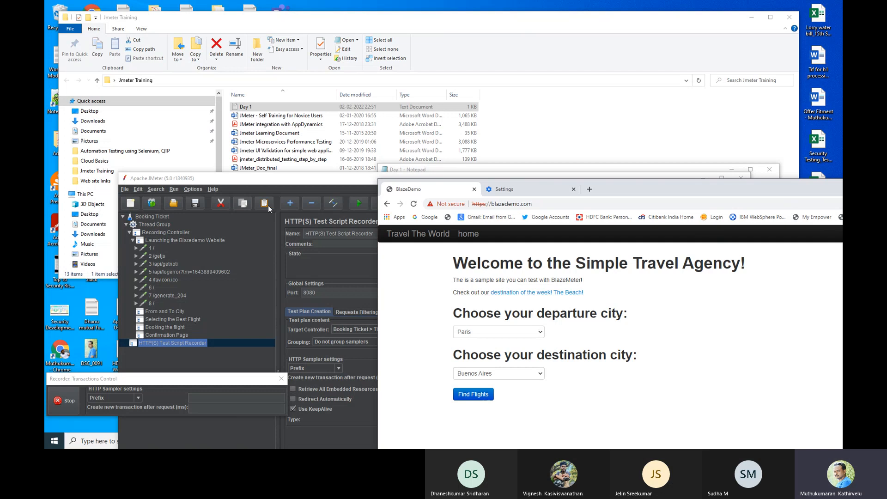
drag(291, 179, 244, 139)
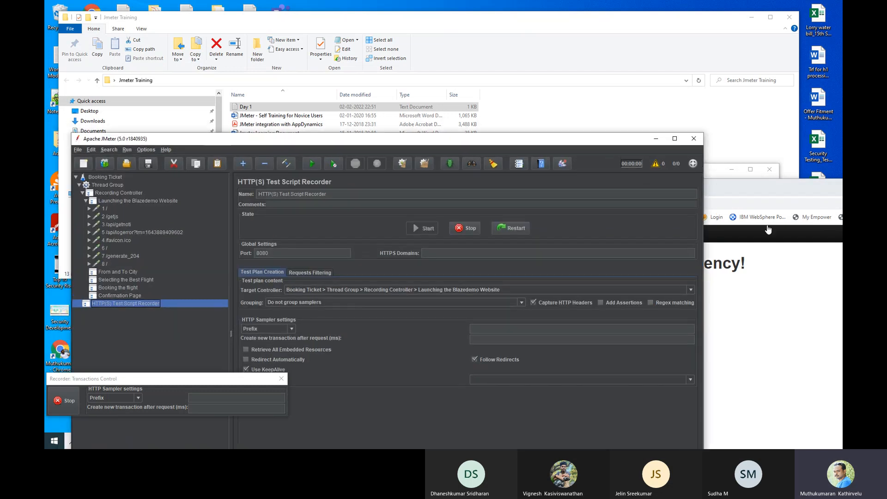
click(735, 187)
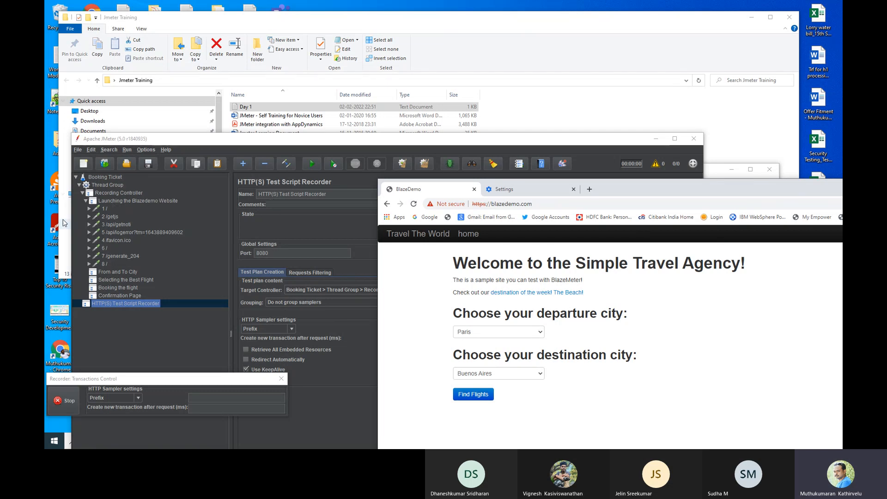
click(86, 201)
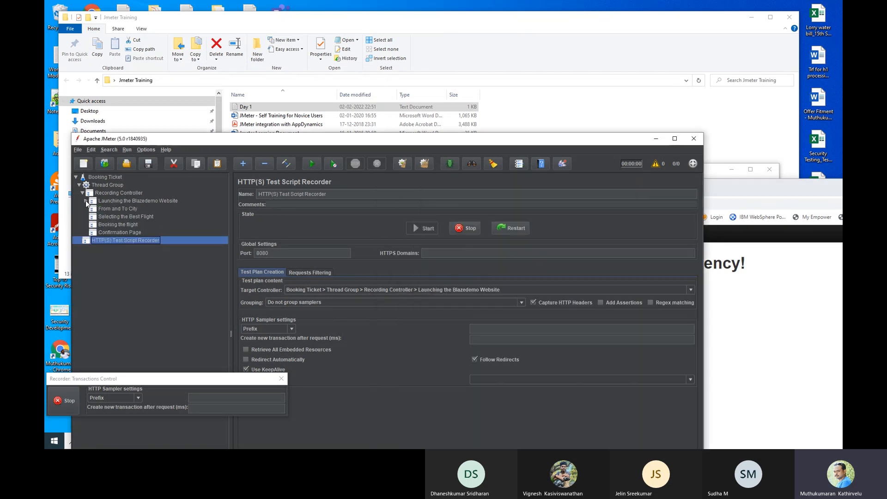
click(123, 208)
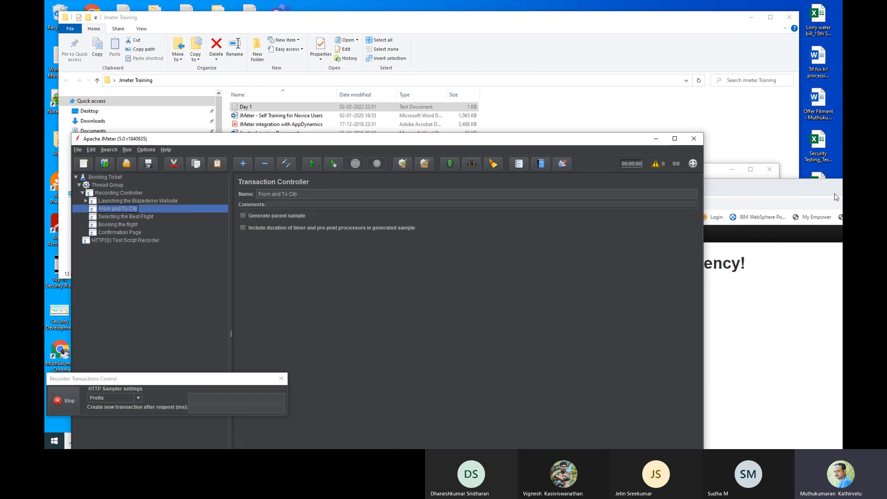
Step: Return to the HTTP(S) Test Script Recorder settings, target still Launching the Blazedemo Website
drag(540, 143, 424, 70)
drag(693, 185, 759, 65)
drag(261, 70, 268, 76)
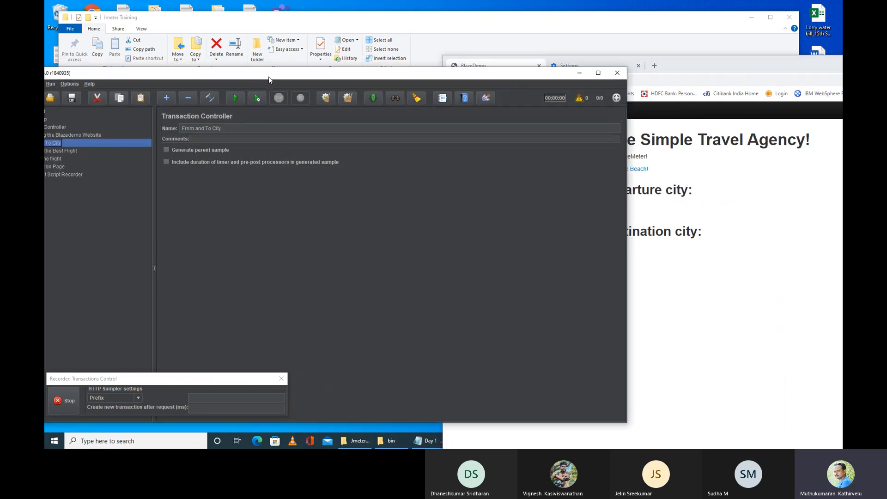
drag(287, 81, 349, 25)
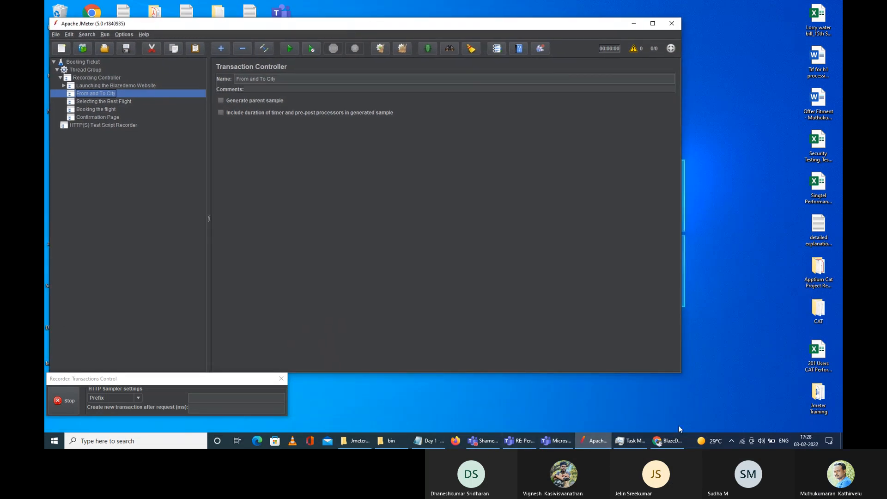
click(678, 442)
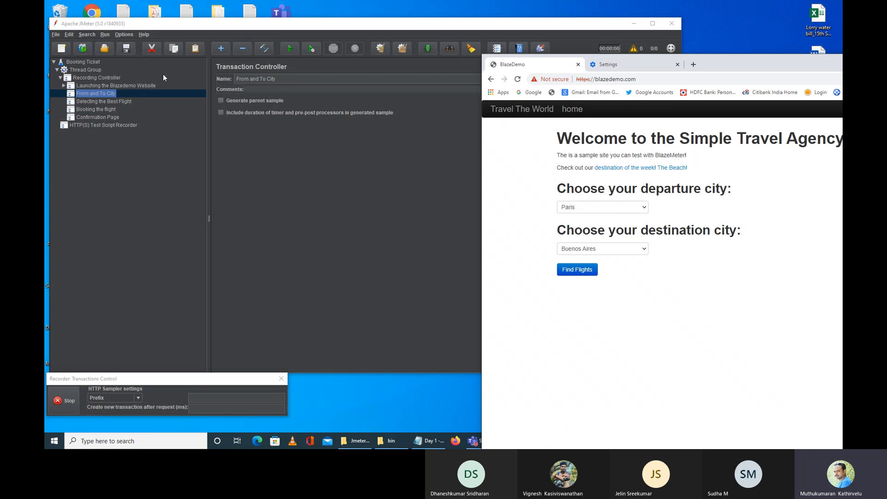
click(146, 168)
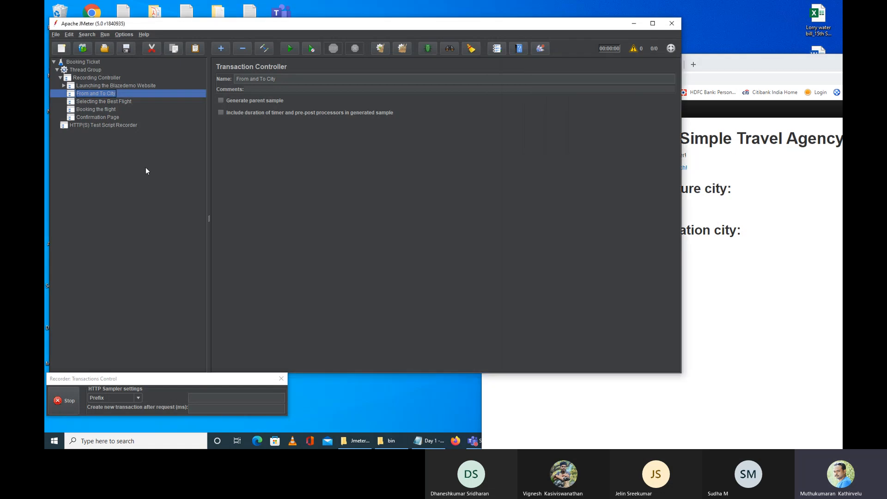
click(91, 124)
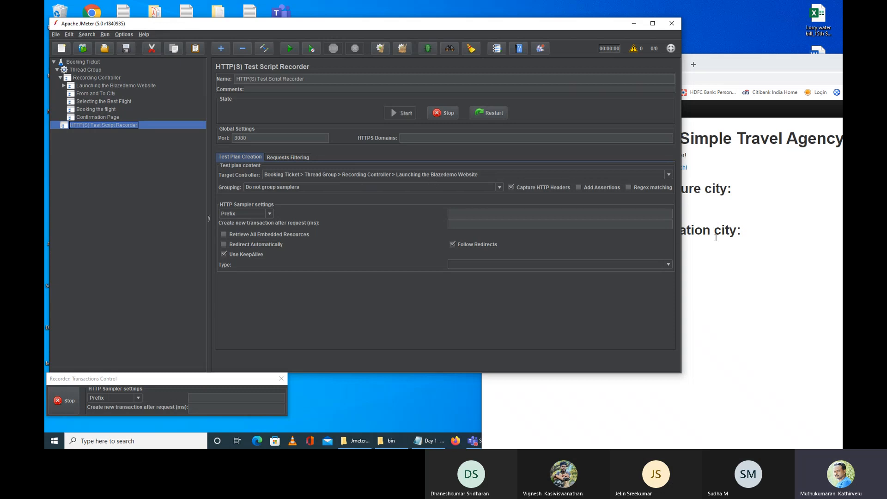
Step: Set the recorder's Target Controller to Recording Controller > From and To City
click(64, 85)
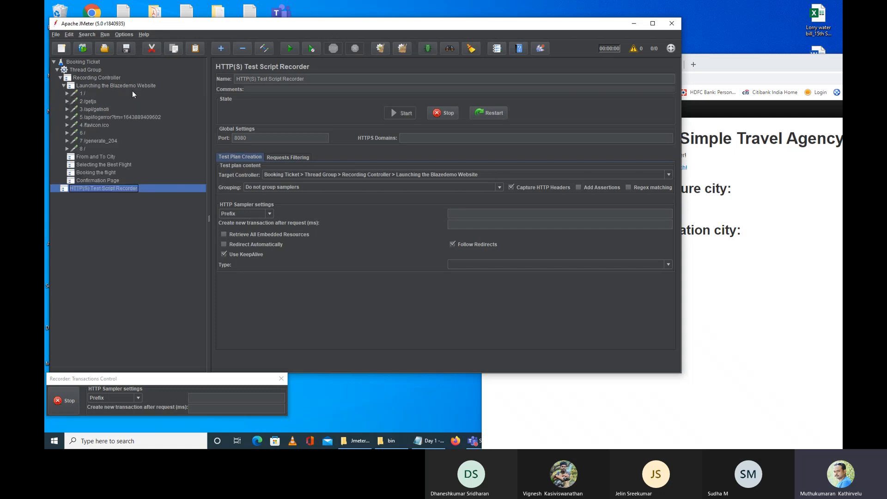
click(64, 86)
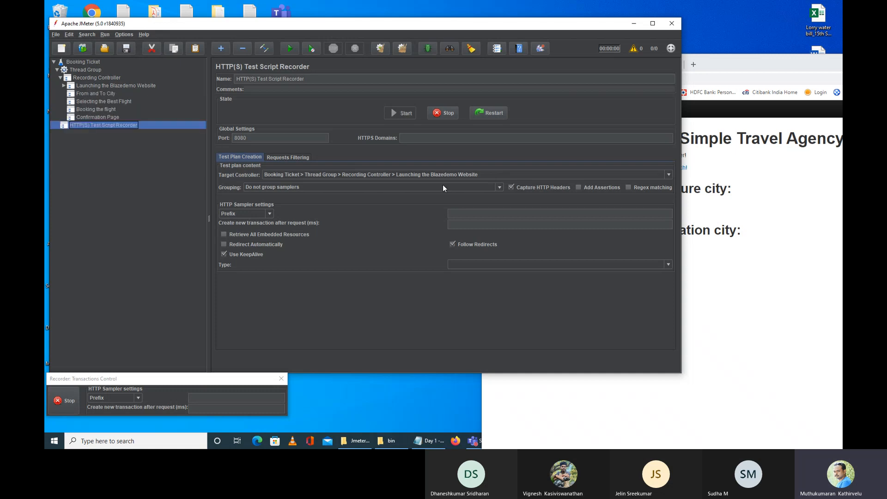
click(400, 175)
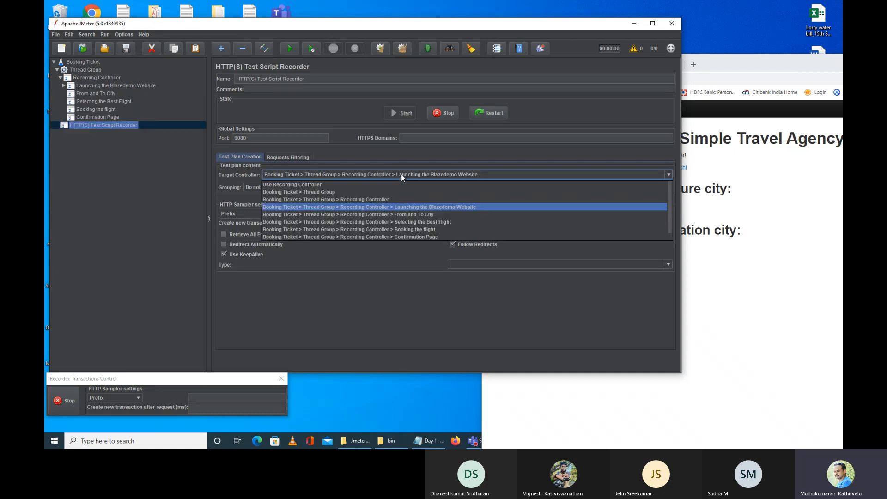
click(417, 216)
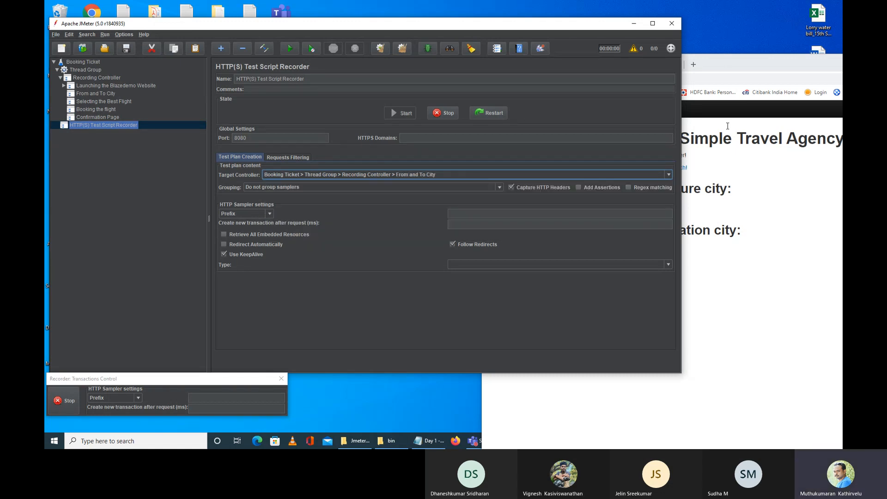
click(726, 61)
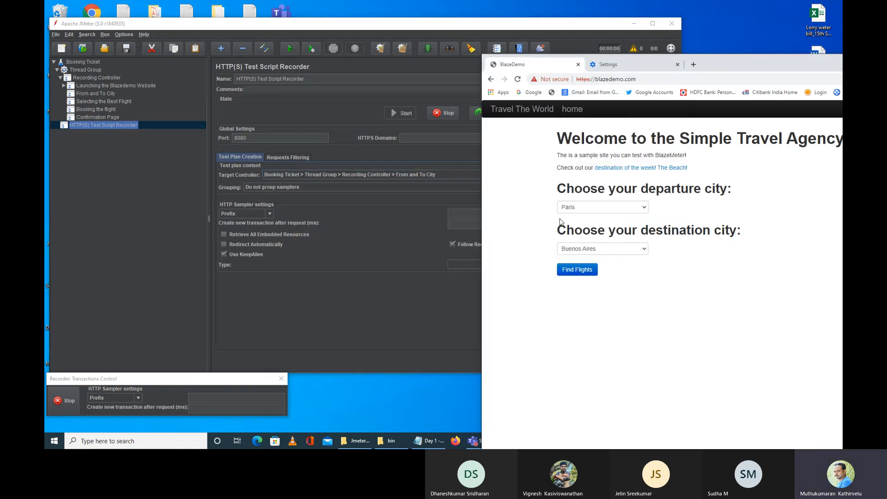
Step: Search flights from Portland to New York, landing on reserve.php's privacy warning
click(587, 211)
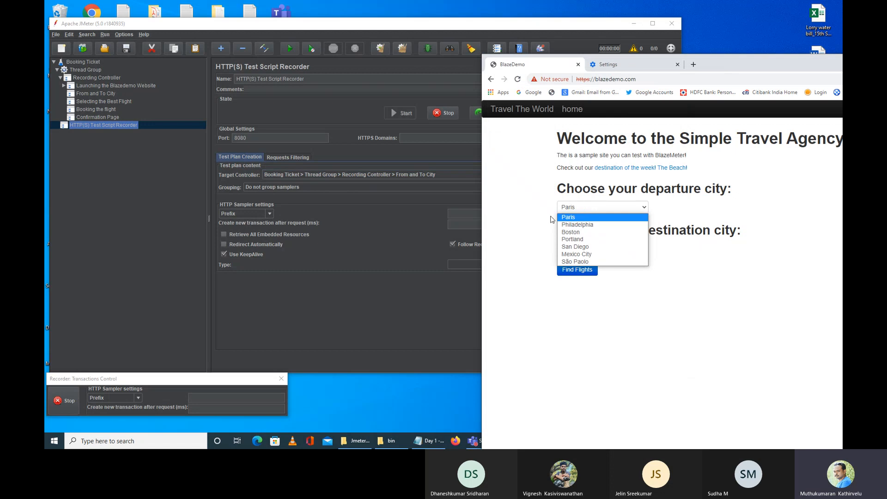
click(591, 240)
click(618, 252)
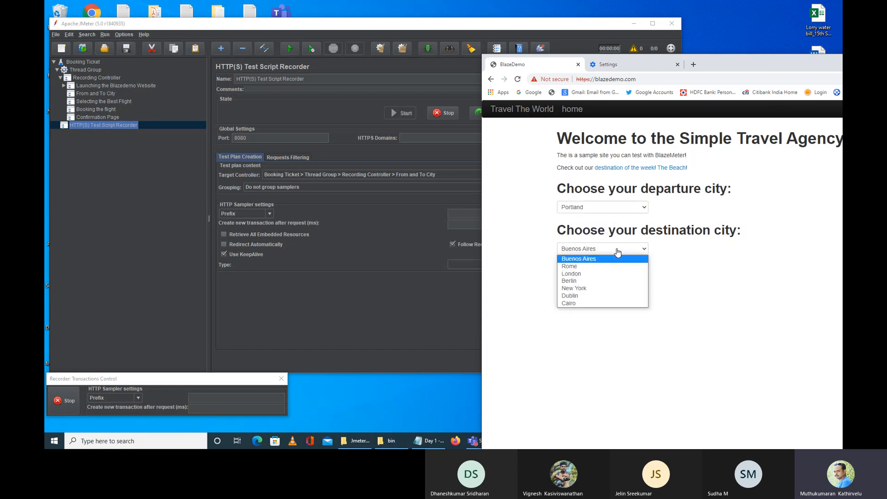
click(598, 291)
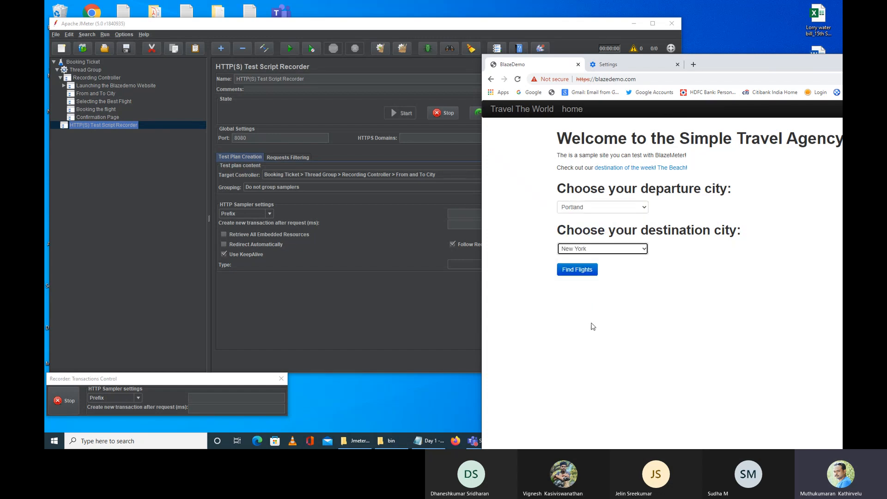
click(568, 274)
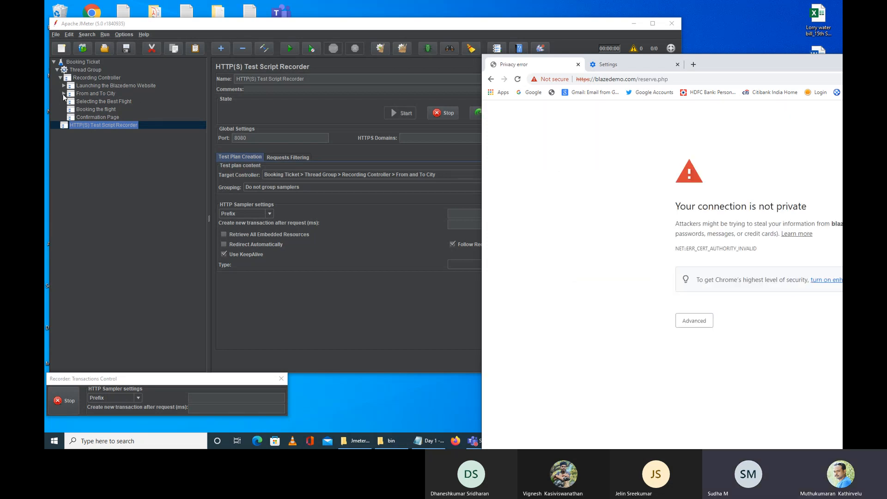
drag(735, 70, 519, 30)
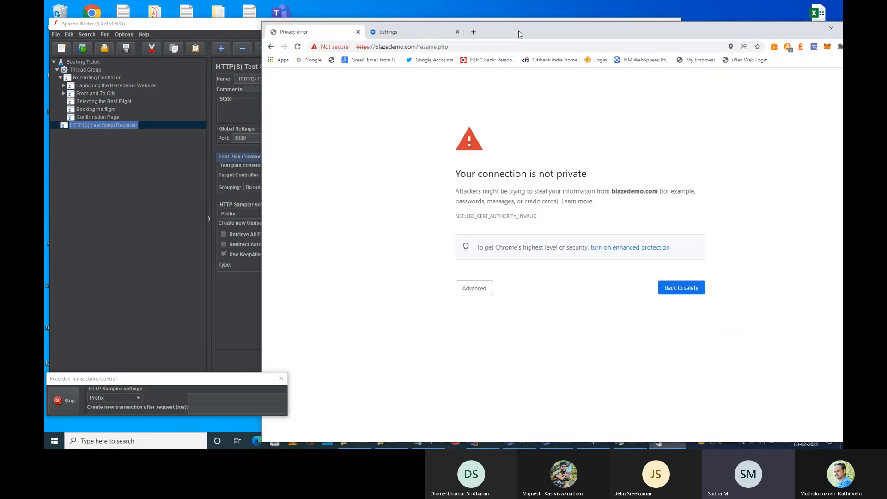
click(137, 237)
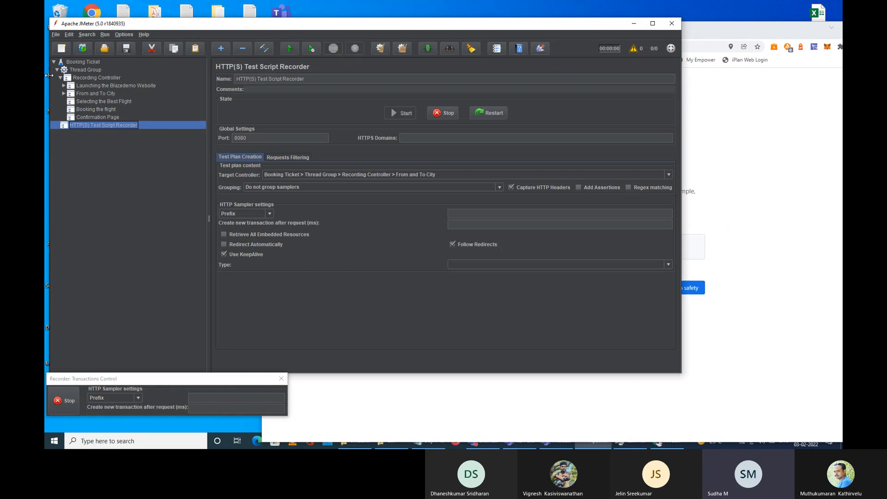
Step: Inspect 9 /generate_204, leaving it under the From and To City controller
click(60, 94)
click(63, 94)
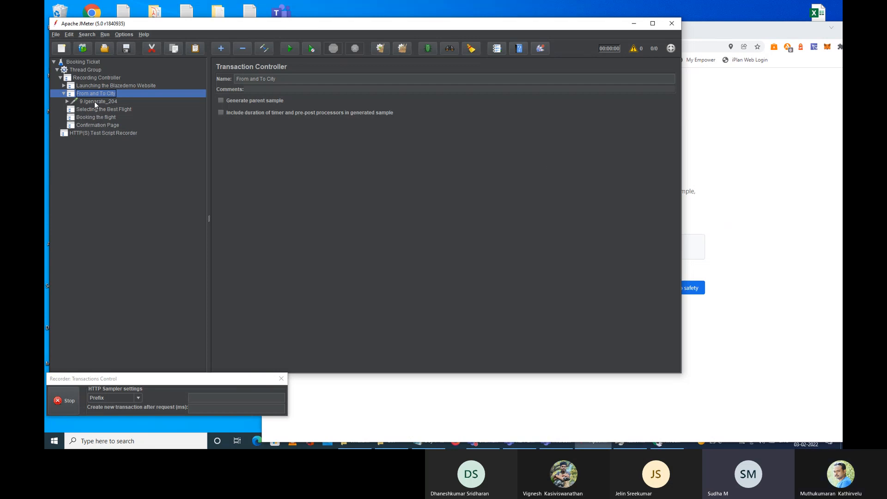
click(74, 102)
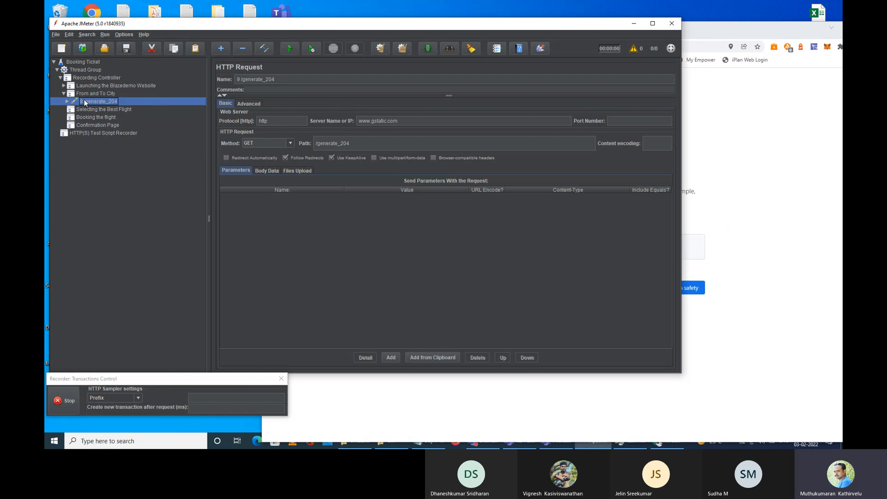
drag(86, 101, 55, 85)
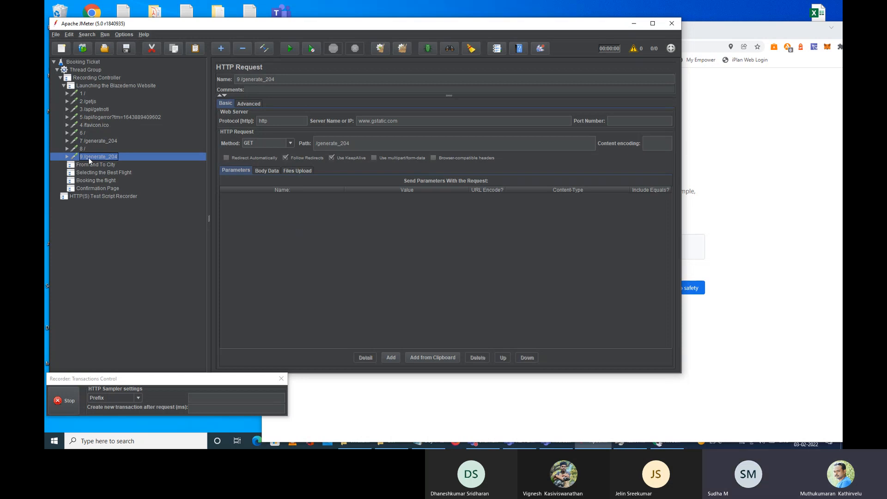
drag(89, 159, 89, 165)
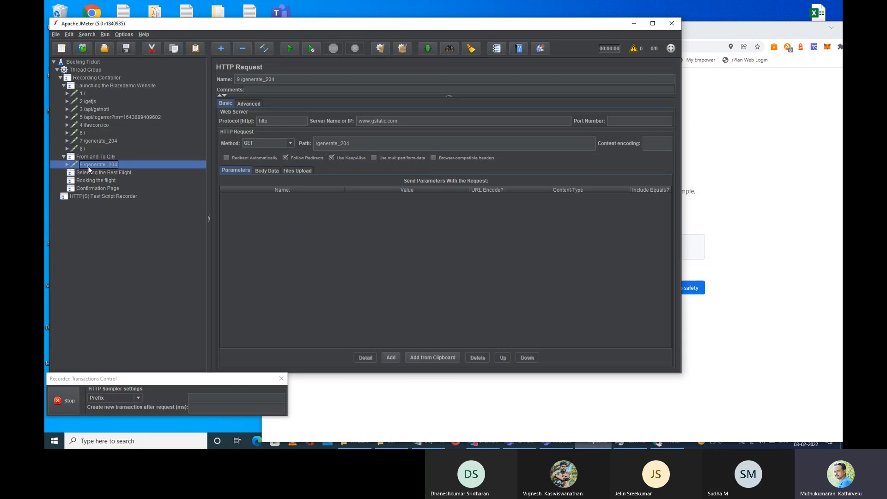
drag(444, 26, 536, 311)
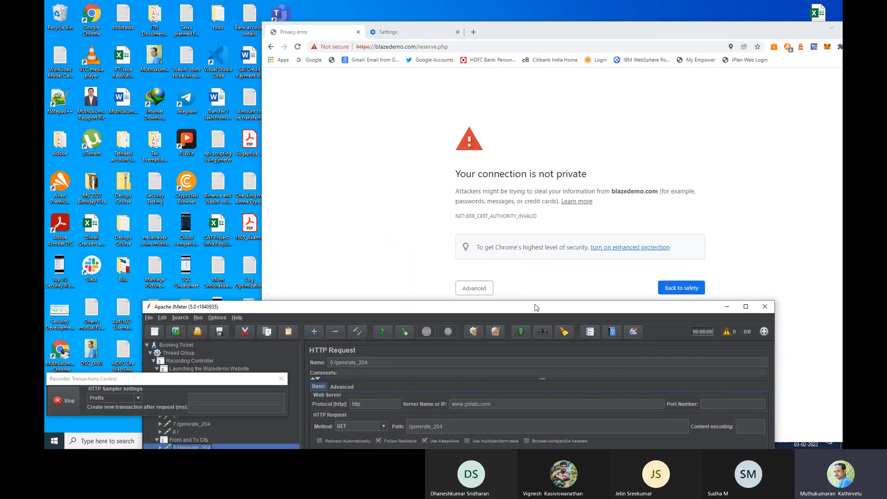
Step: Bypass the warning and resubmit to list Portland-to-New York flights, captured as 10 /reserve.php
click(573, 34)
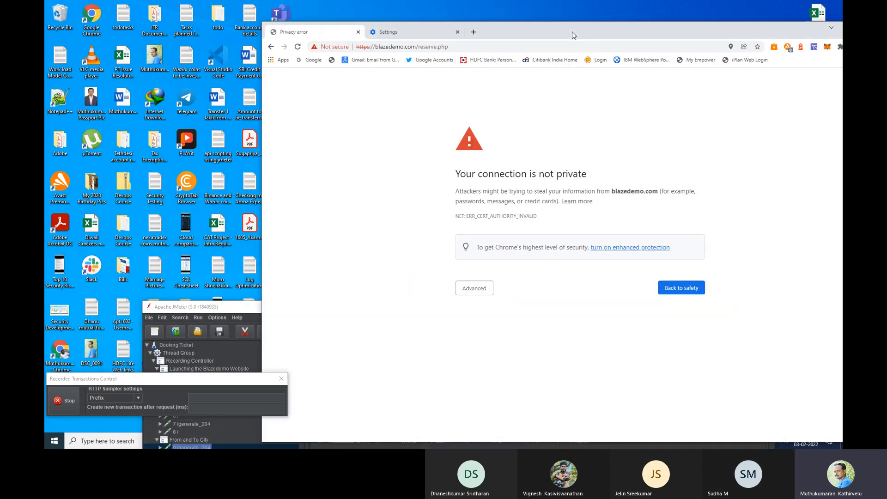
click(475, 289)
click(498, 352)
click(612, 111)
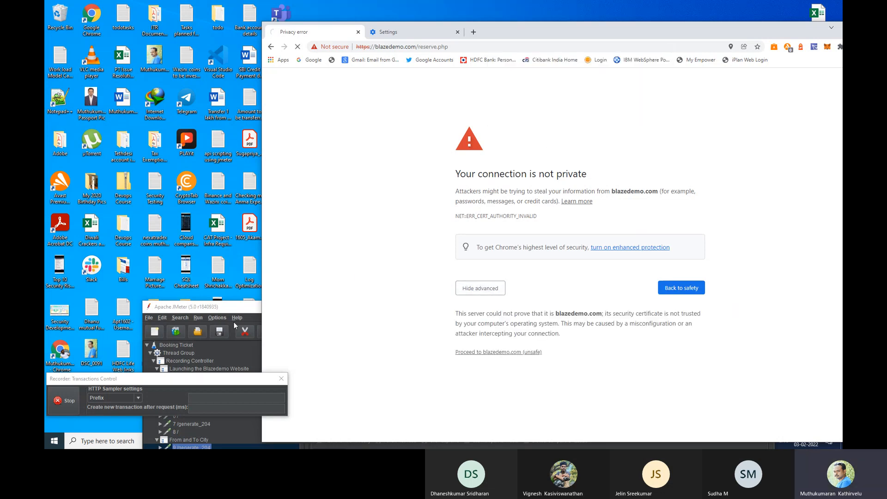
drag(235, 312, 236, 155)
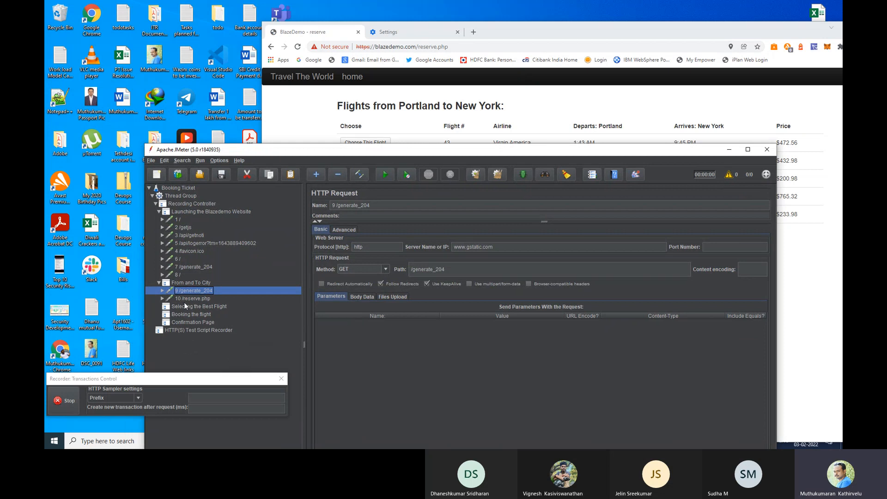
click(562, 36)
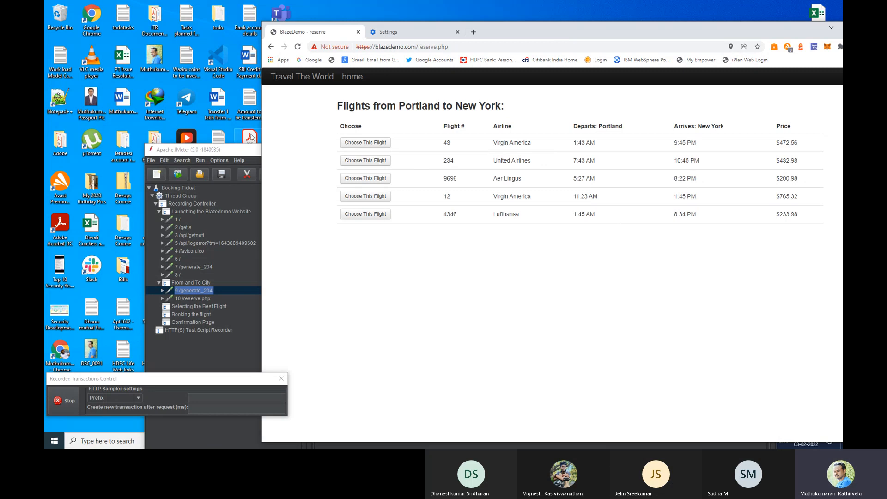
drag(231, 151, 194, 90)
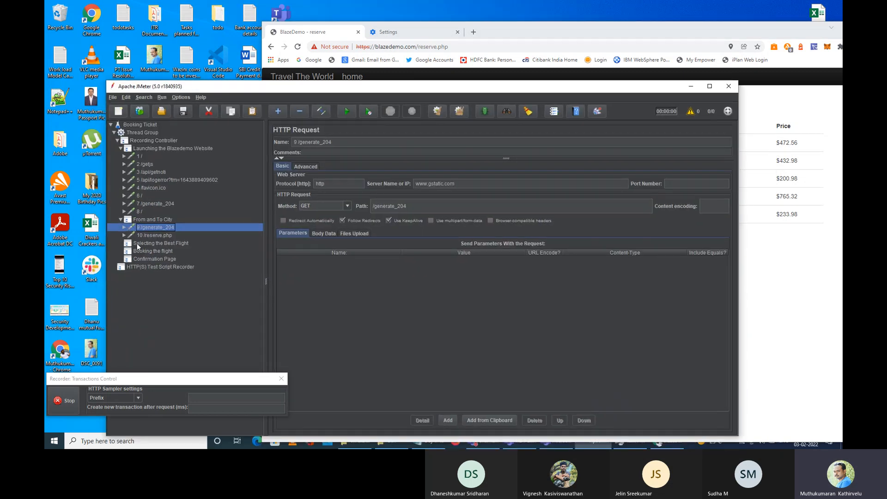
Step: Set the recorder's Target Controller to Recording Controller > Selecting the Best Flight
click(145, 245)
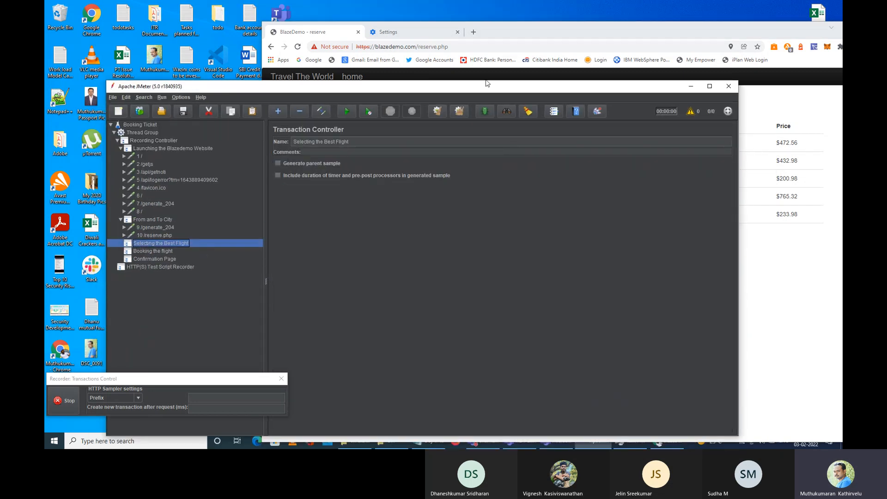
drag(468, 91, 562, 46)
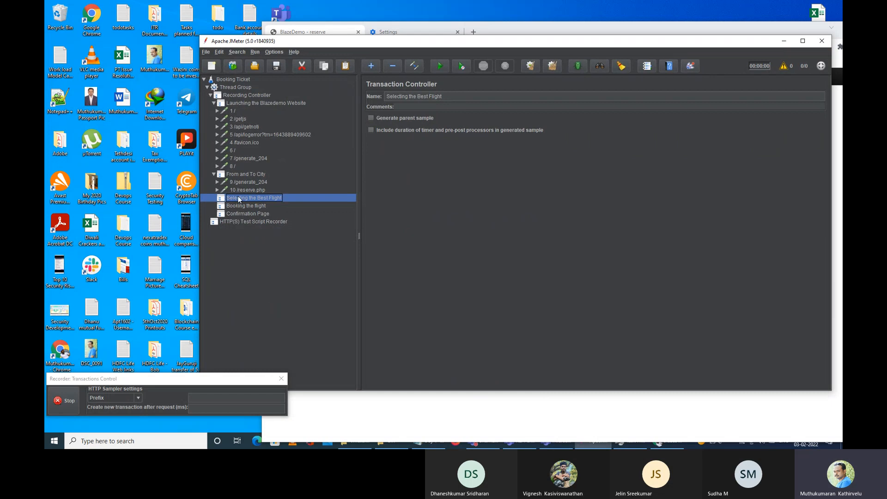
click(252, 222)
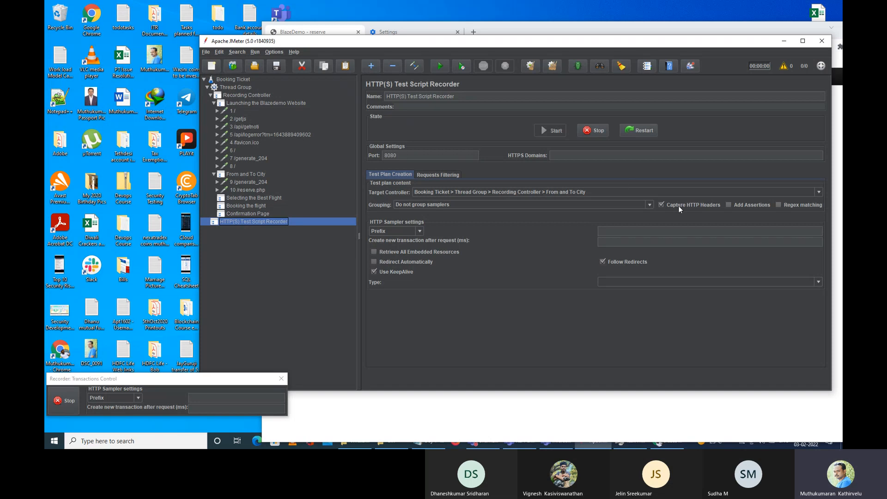
click(592, 193)
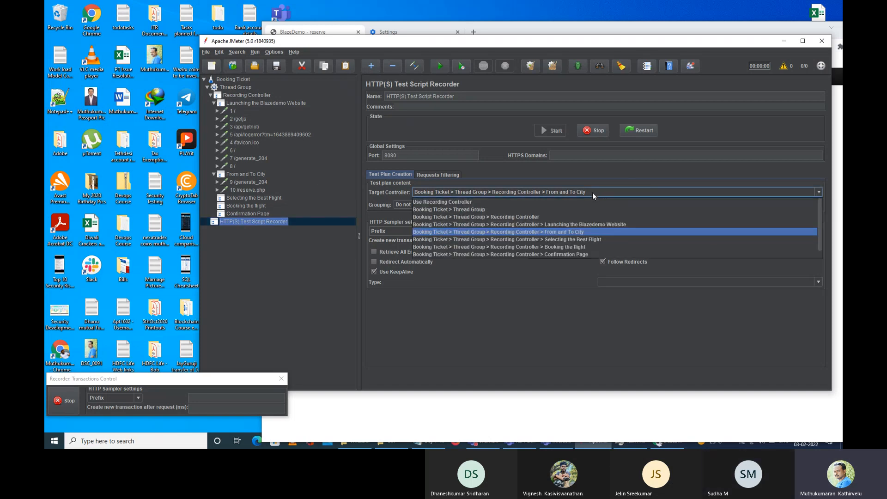
click(581, 240)
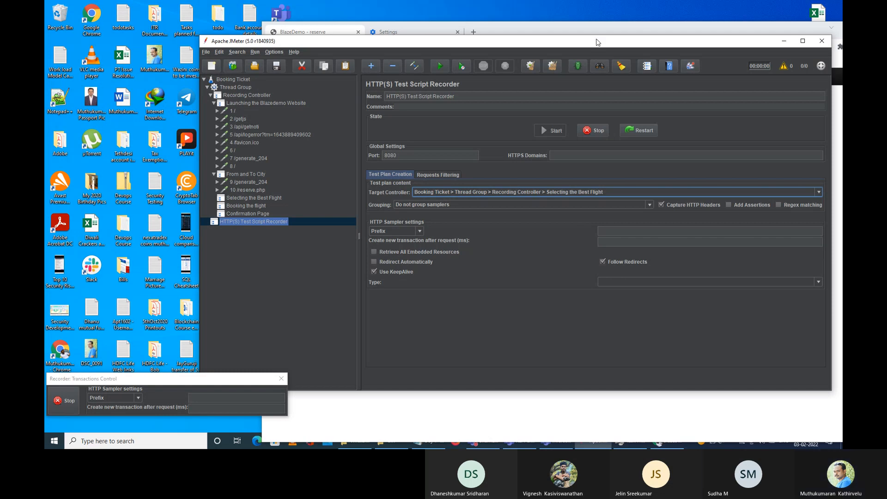
drag(593, 46, 596, 158)
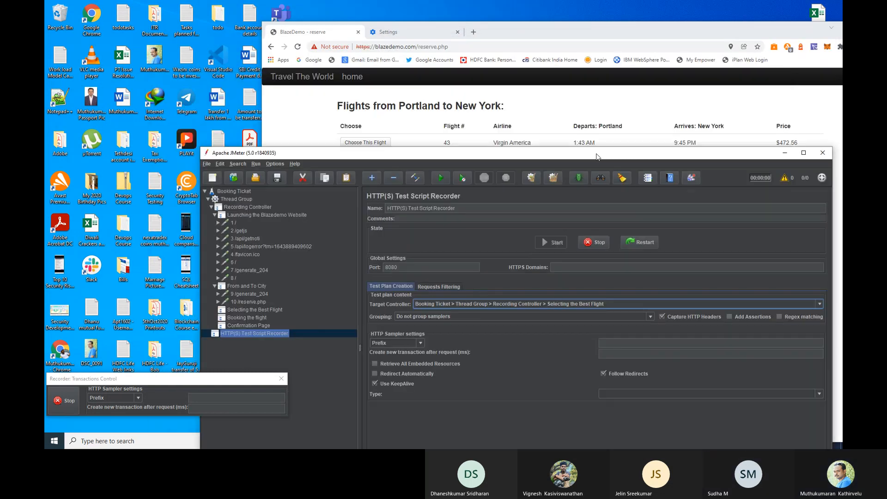
Step: Choose the fourth Portland-to-New York flight and bypass the certificate warning to the purchase page
click(581, 32)
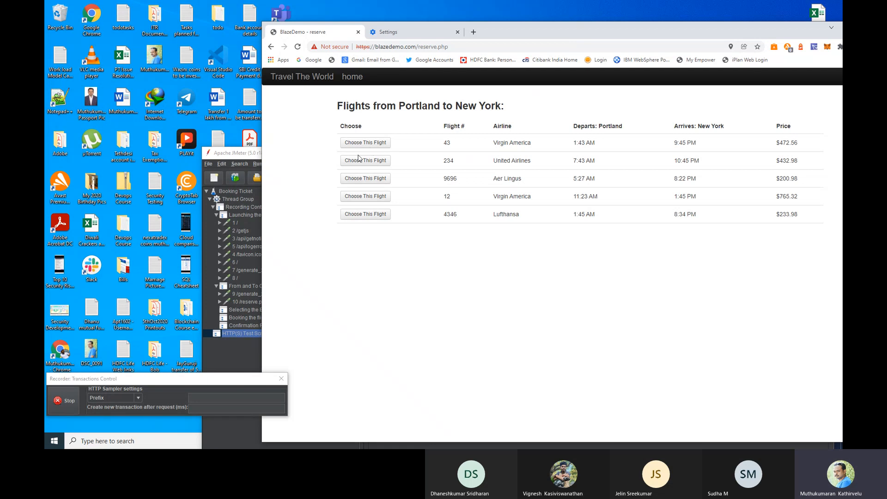
click(360, 199)
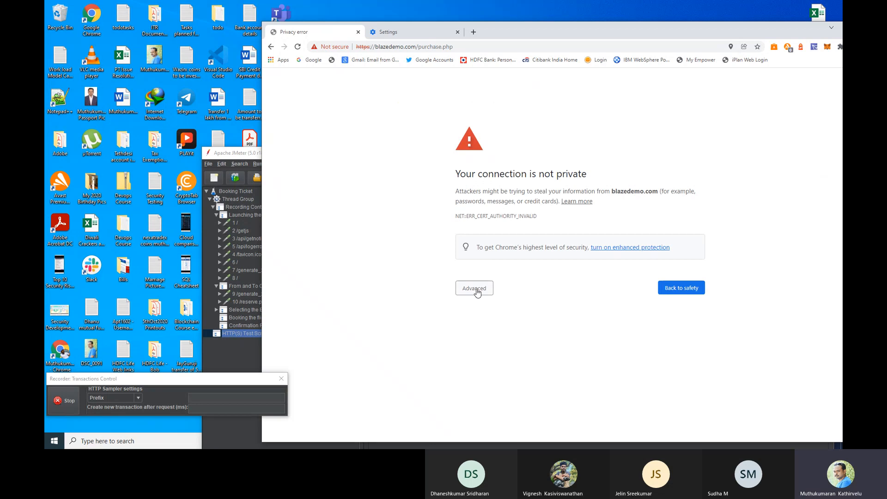
click(478, 292)
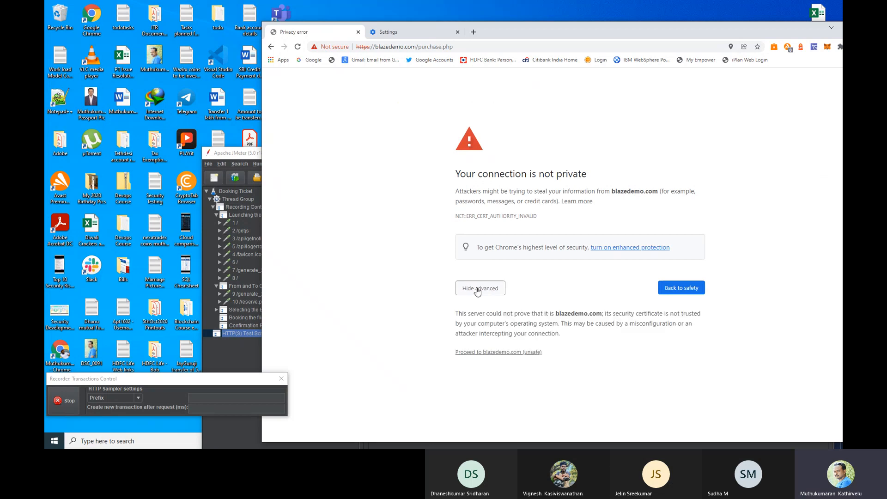
click(468, 358)
click(611, 109)
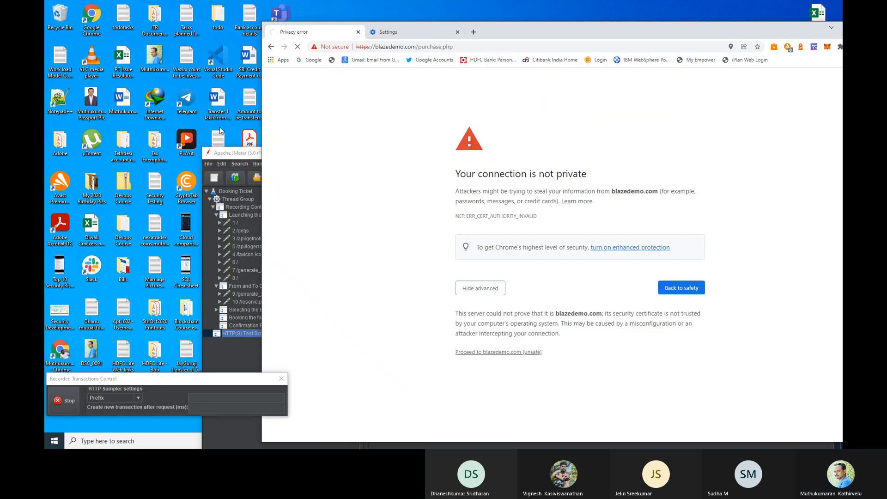
drag(509, 36, 651, 26)
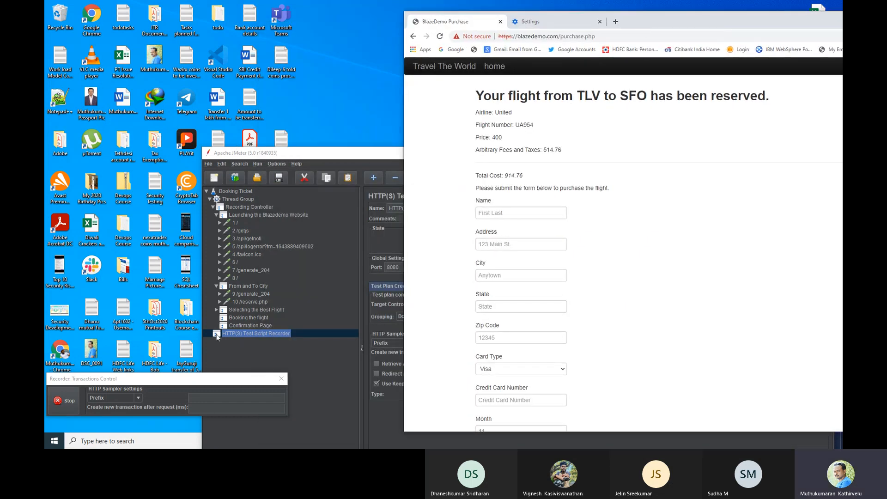
click(216, 310)
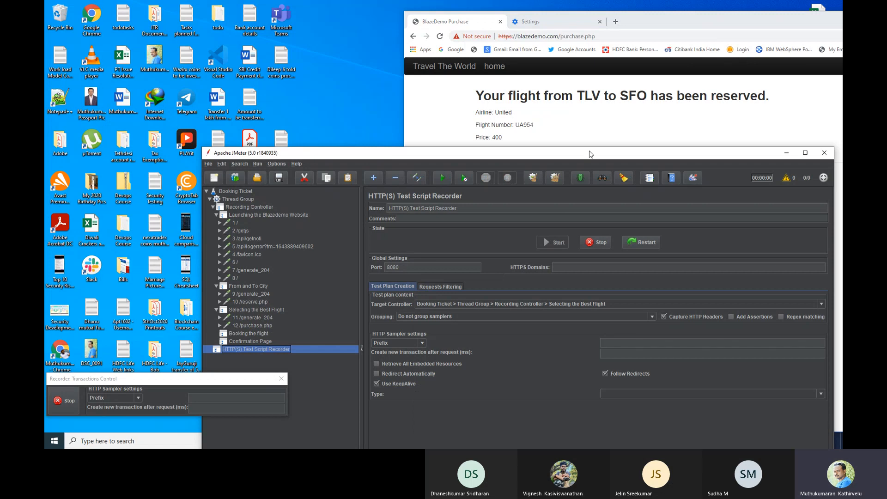
Step: Locate the Booking the flight transaction controller in JMeter's tree
click(666, 21)
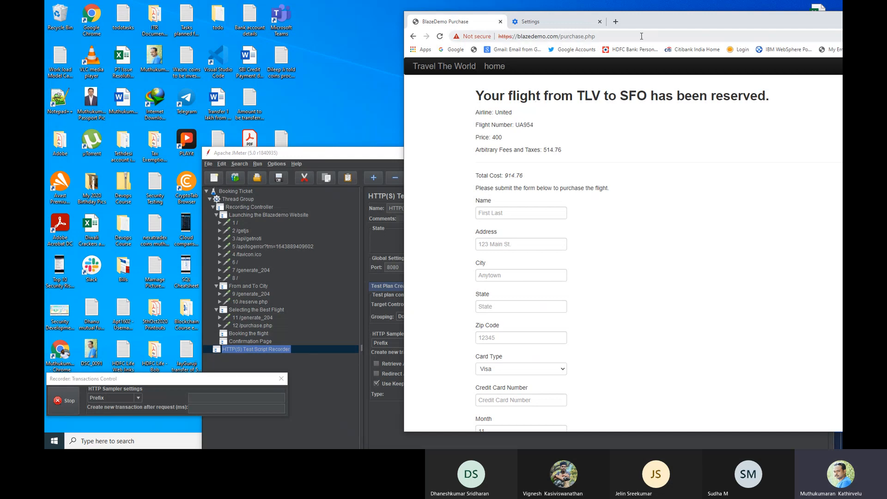
drag(662, 24, 608, 16)
scroll(465, 185, down, 2)
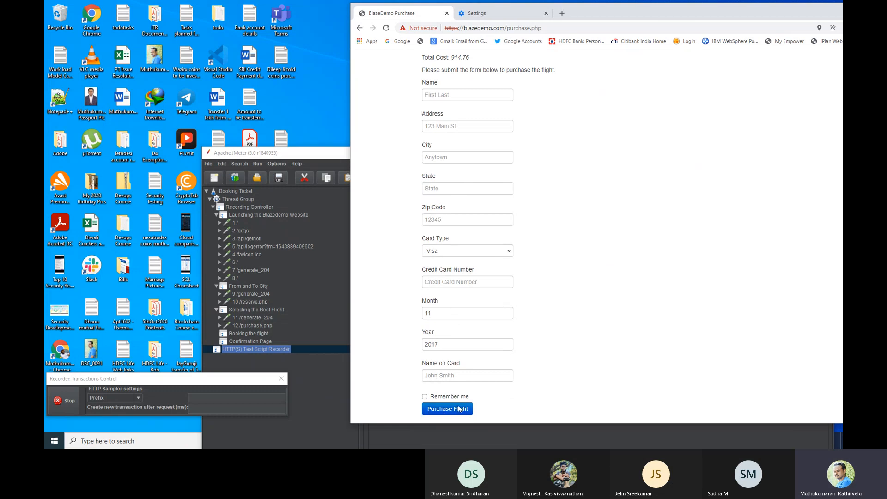
click(251, 333)
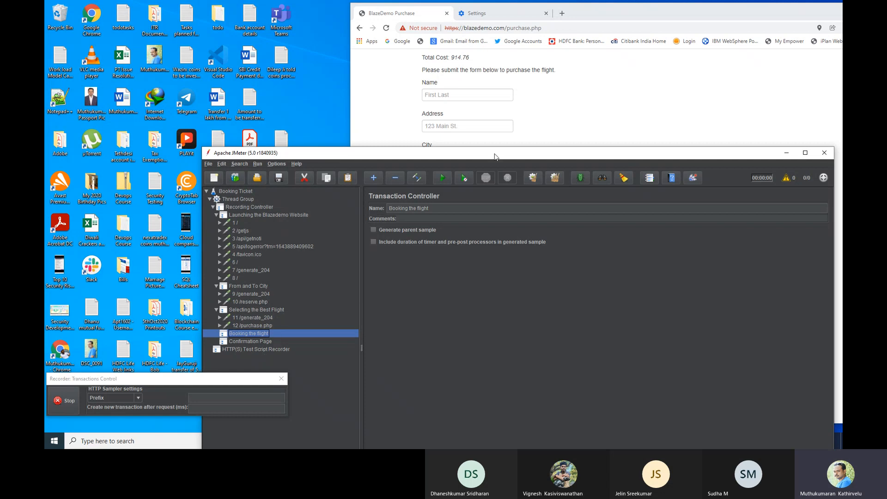
click(568, 98)
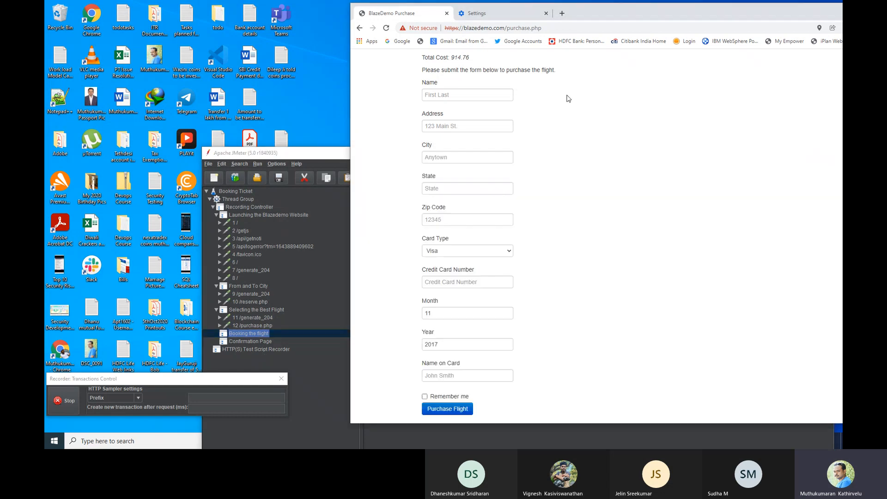
scroll(527, 227, up, 3)
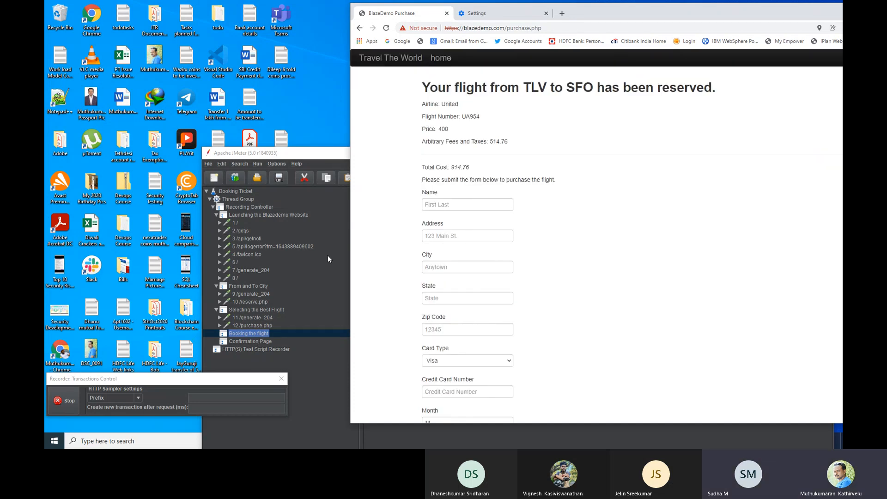
Step: Set the recorder's Target Controller to Booking Ticket > Thread Group > Recording Controller > Booking the flight
click(338, 155)
drag(435, 154, 440, 59)
click(274, 251)
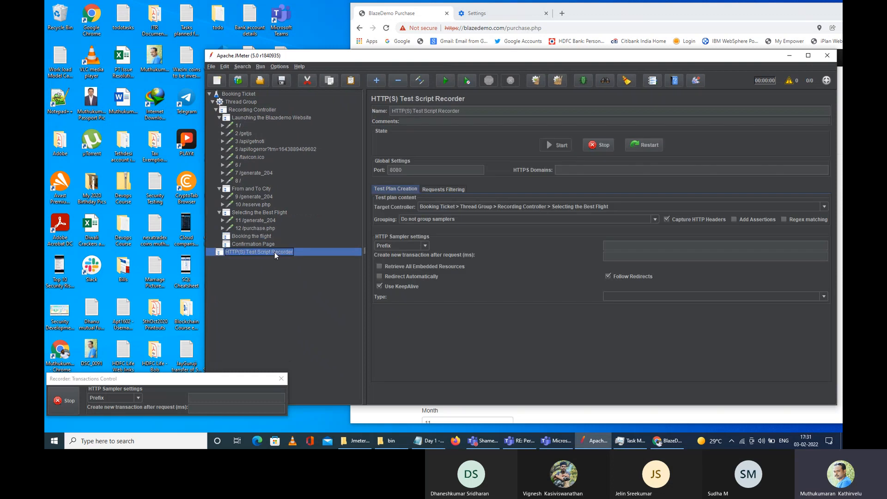
click(595, 206)
click(575, 262)
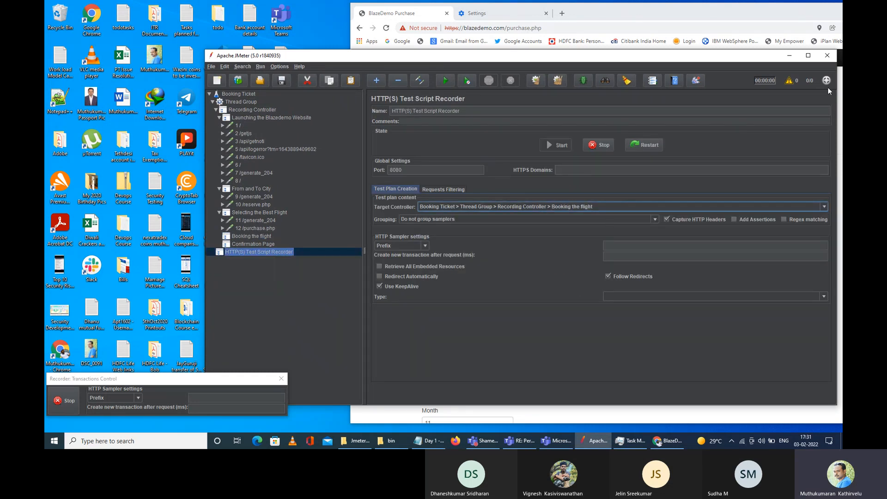
click(557, 3)
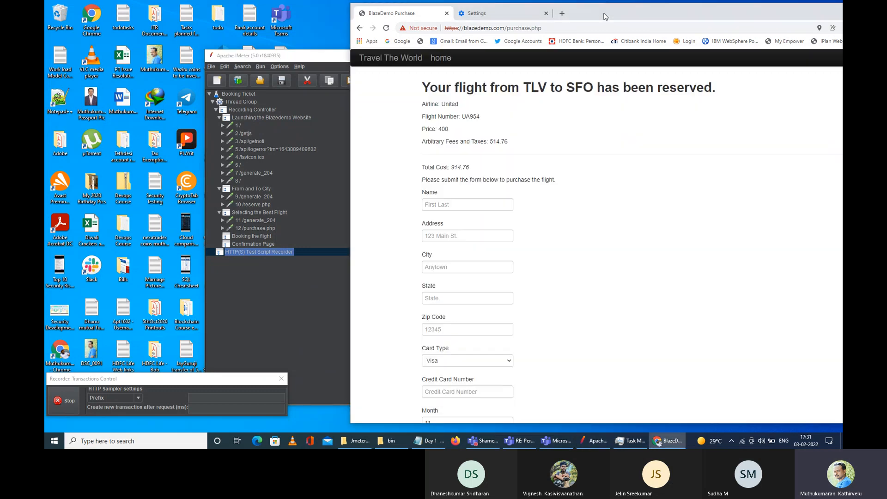
Step: Fill in the buyer's name and full address, including city, state and zip code, on the purchase form
click(441, 201)
text(Mtuhiu)
key(BackSpace)
key(BackSpace)
key(BackSpace)
key(BackSpace)
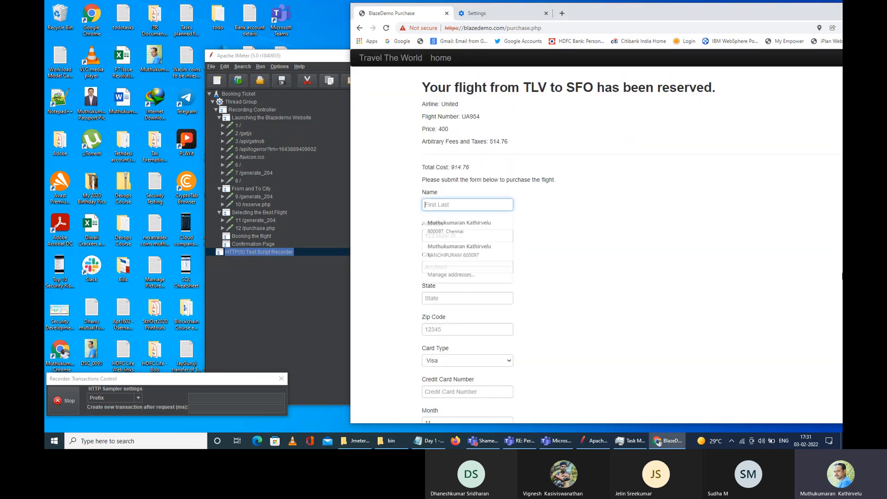
text(Sudha)
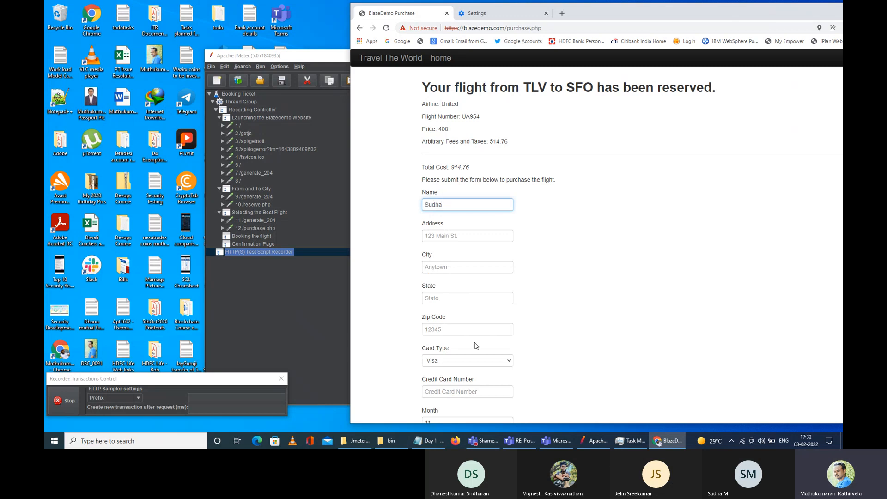
click(455, 236)
text(12c)
key(BackSpace)
text(3 Main )
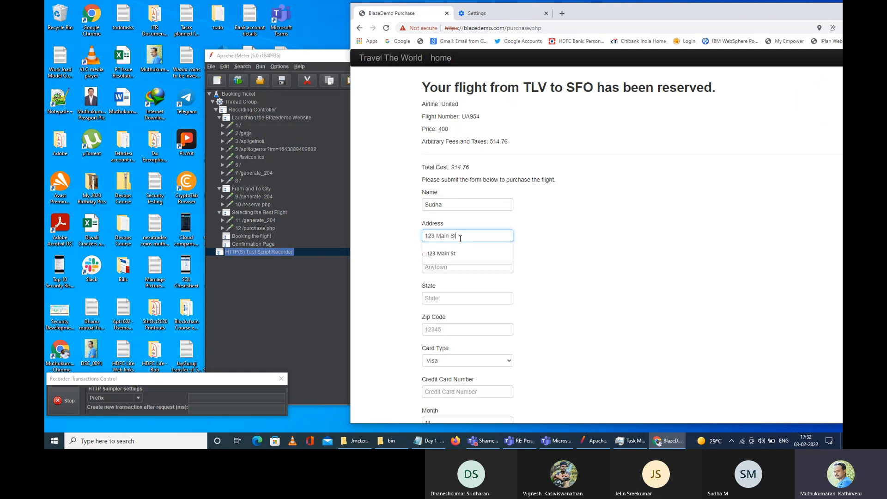
text(St)
click(445, 269)
text(An)
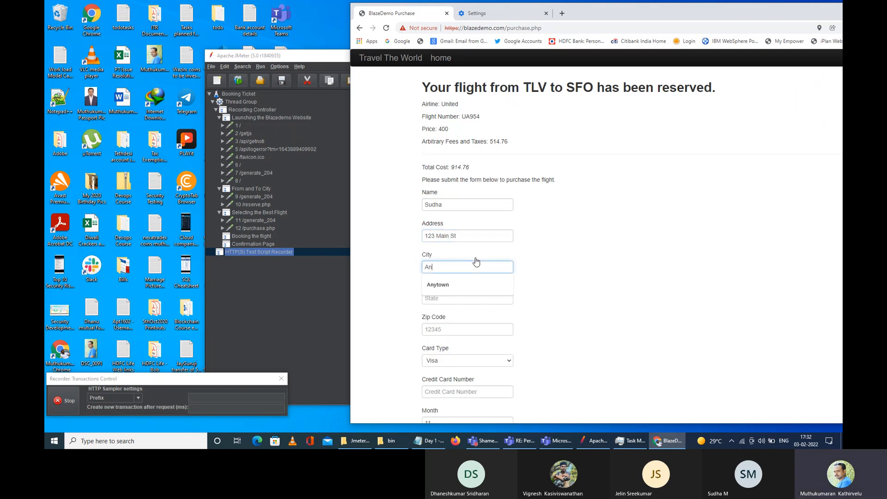
text(ytoiwn)
key(BackSpace)
key(BackSpace)
key(BackSpace)
text(wn)
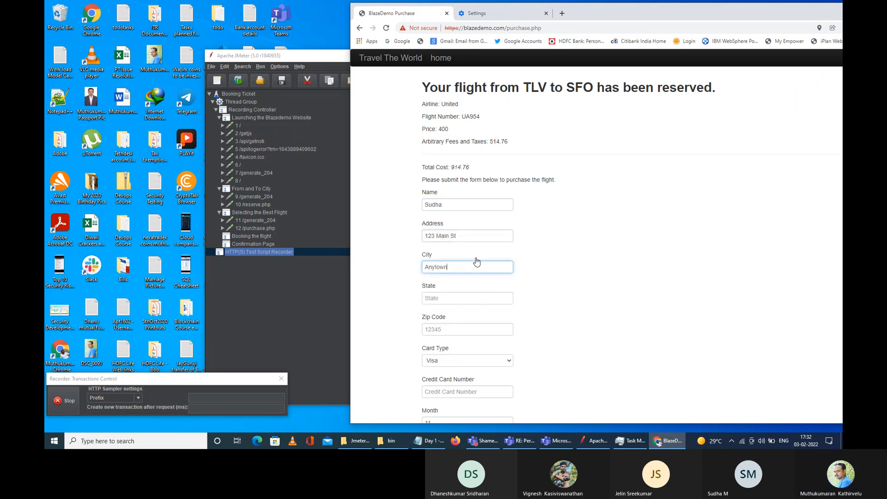
click(443, 298)
text(State)
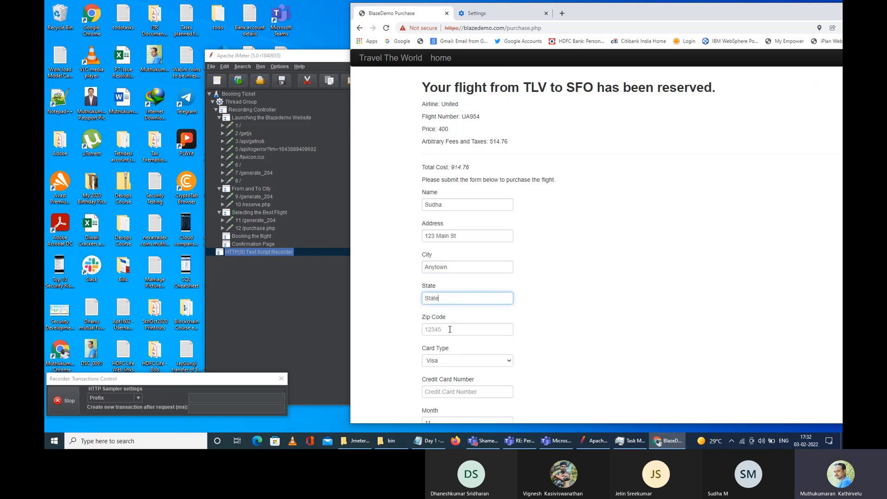
click(466, 332)
text(12345)
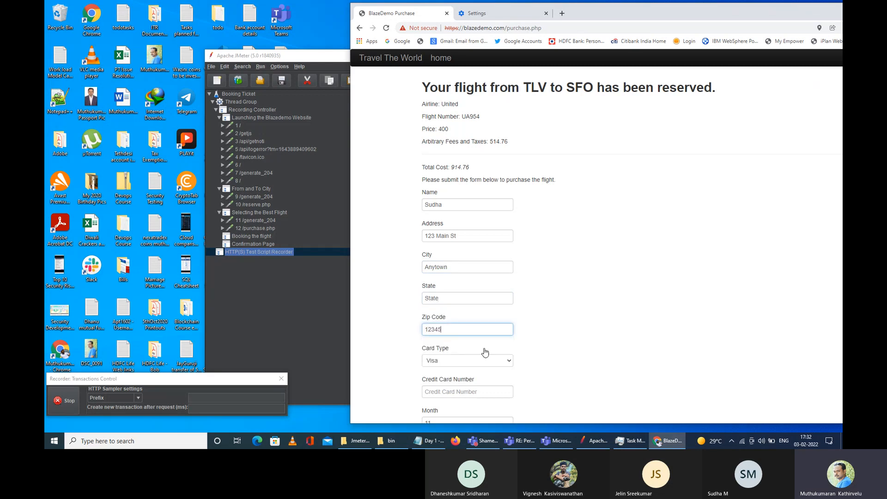
Step: Choose Diner's Club and enter the card number, expiry year 2100 and the cardholder name
scroll(485, 353, down, 2)
click(488, 253)
click(468, 267)
click(462, 254)
click(455, 276)
key(Tab)
text(123456789)
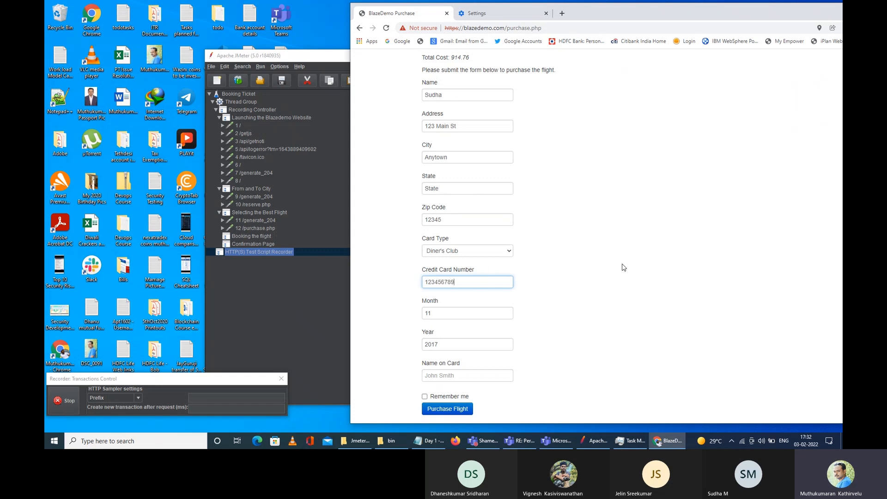
text(01234)
click(458, 345)
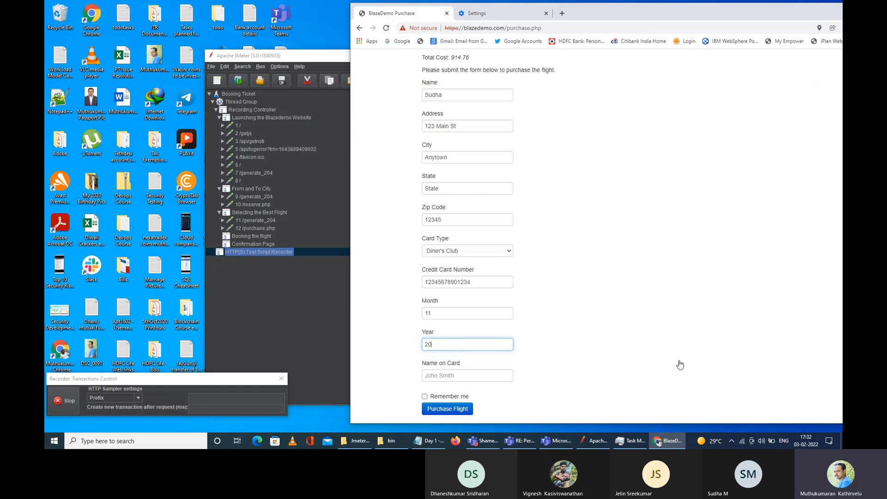
text(100)
key(Tab)
text(Sud)
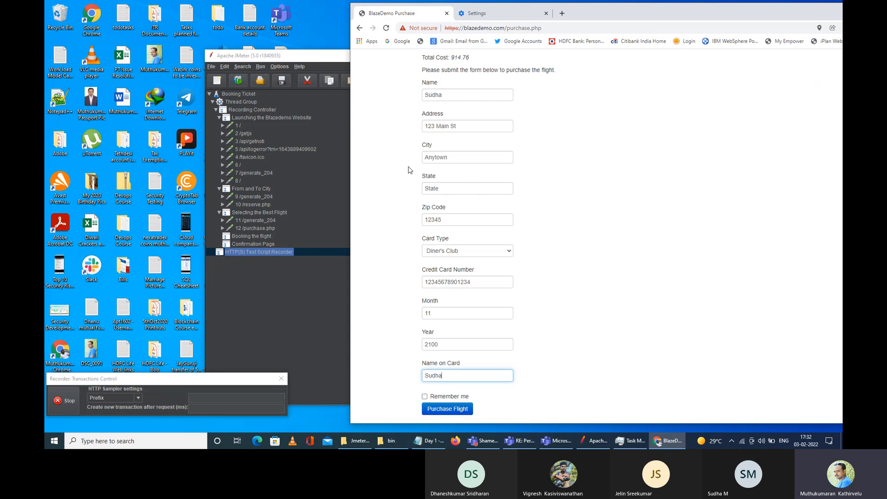
click(287, 301)
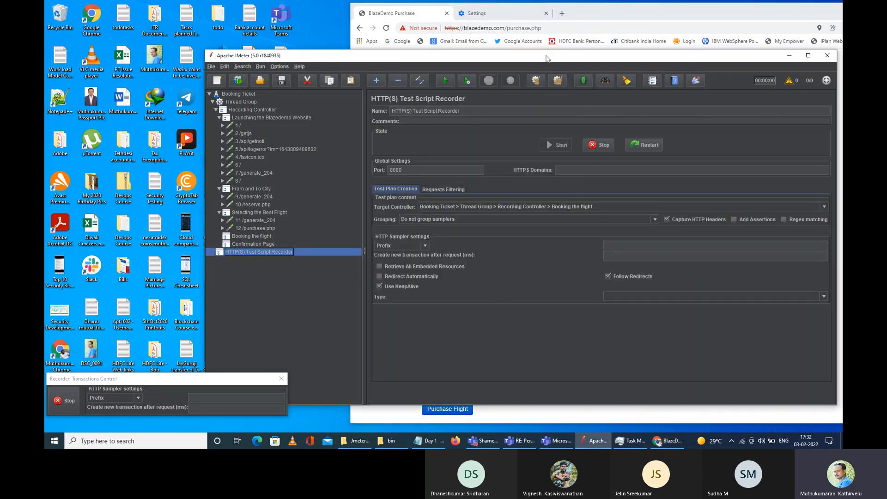
click(621, 8)
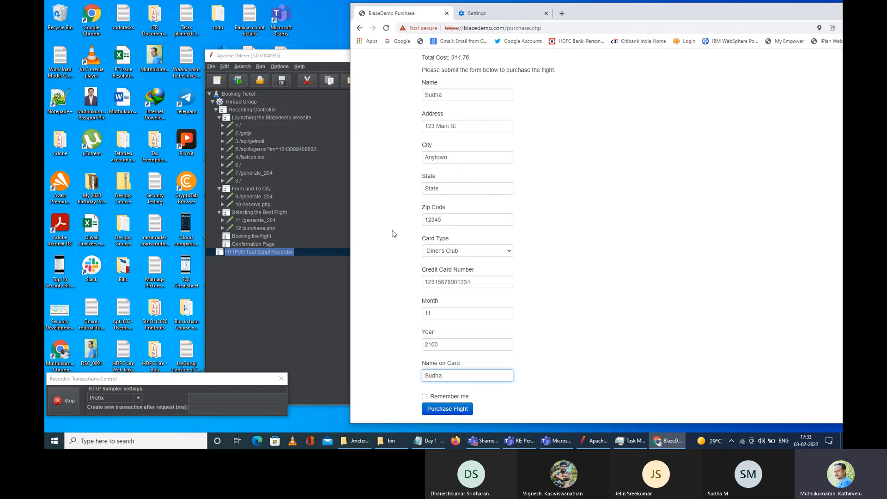
Step: Submit the purchase, proceed past the certificate warning to blazedemo.com and resend the form
click(447, 409)
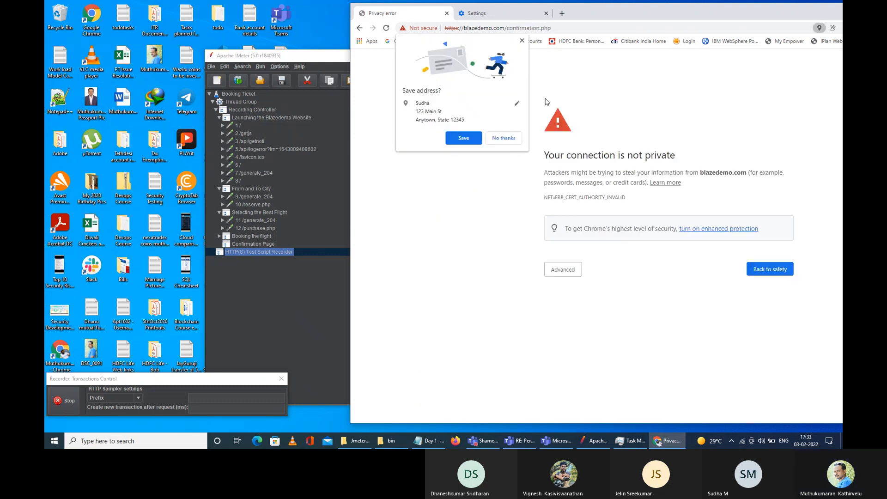
click(522, 41)
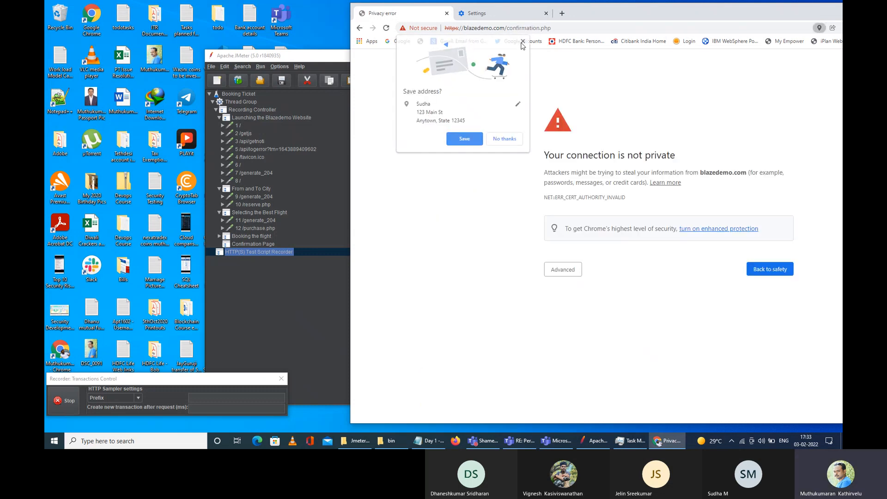
click(576, 274)
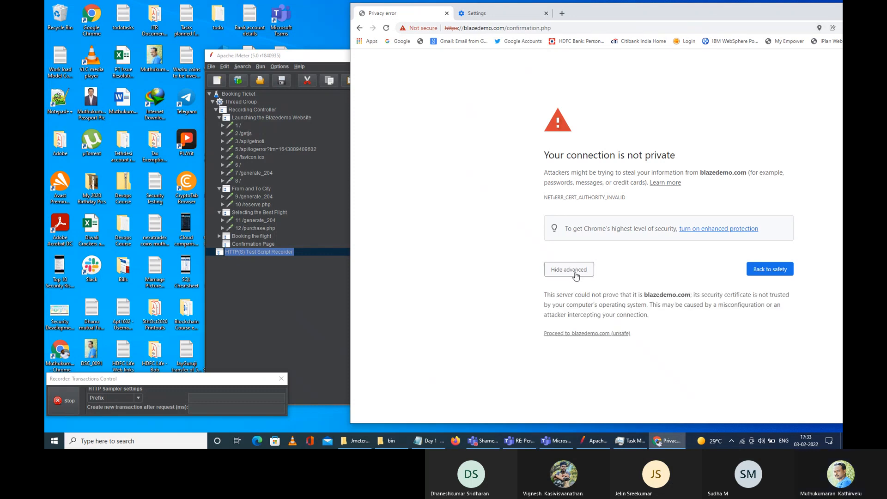
click(588, 334)
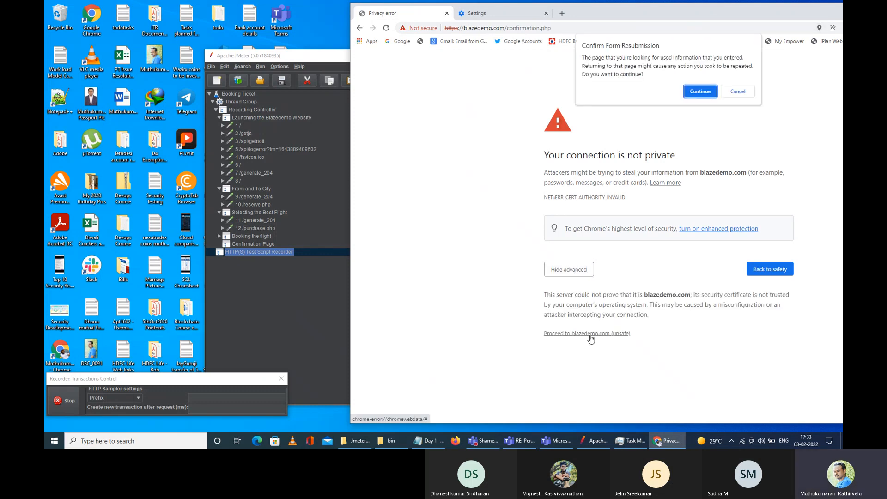
click(701, 95)
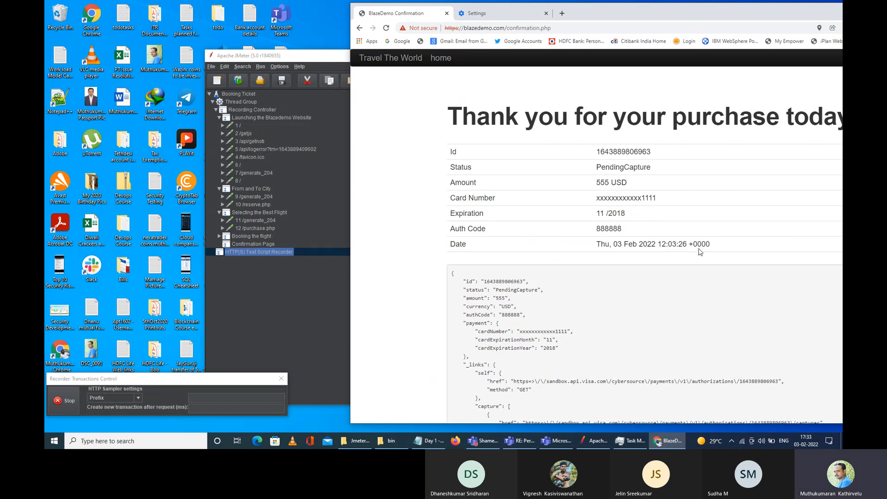
scroll(670, 256, down, 3)
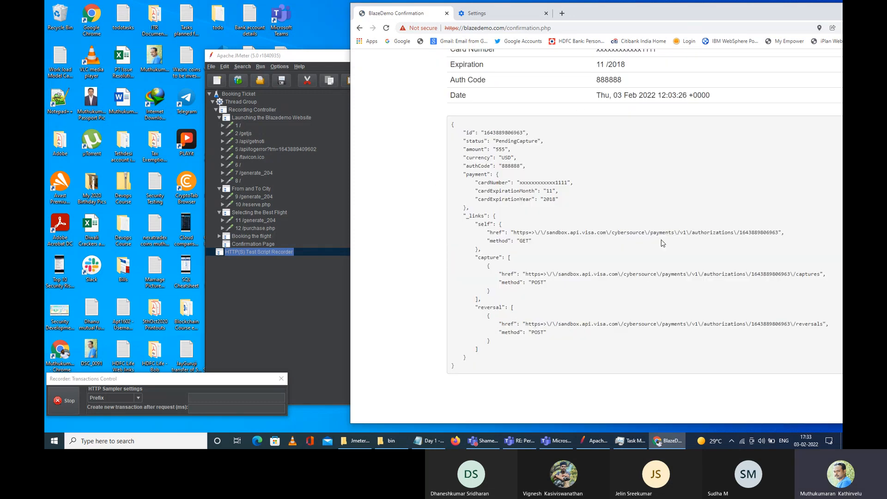
scroll(667, 282, up, 3)
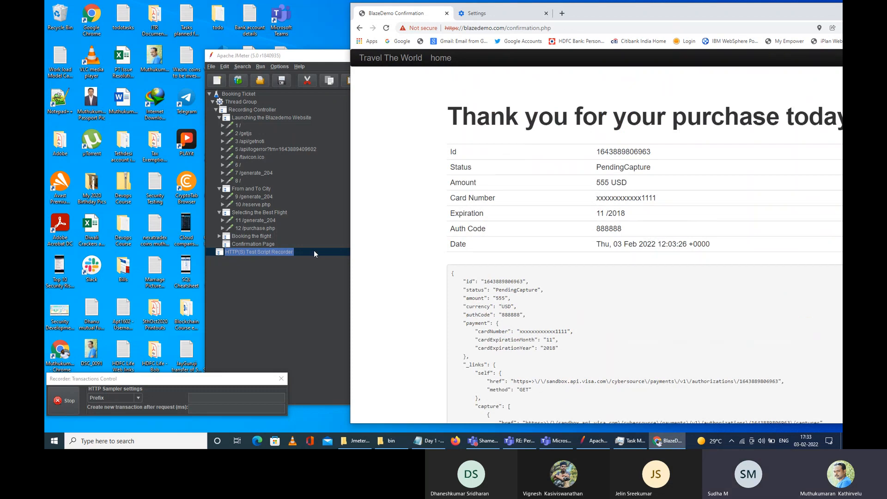
Step: Remove the Confirmation Page transaction controller from the test plan
click(251, 245)
right_click(252, 245)
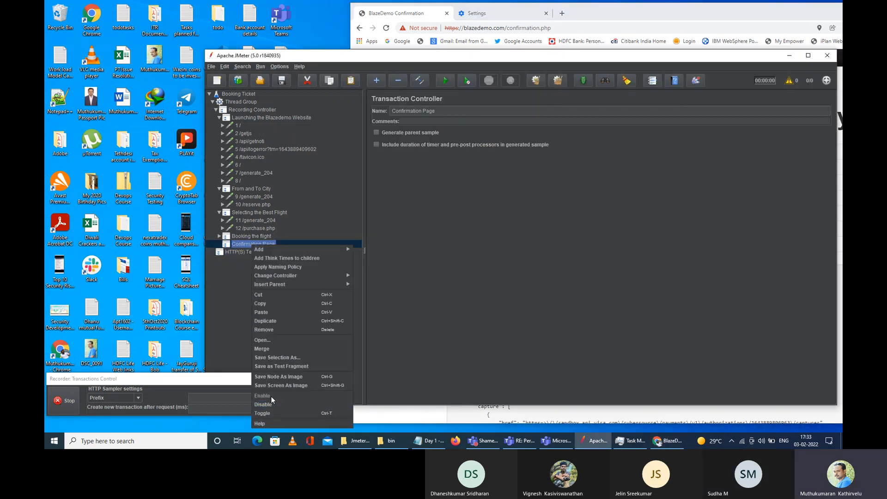
click(288, 330)
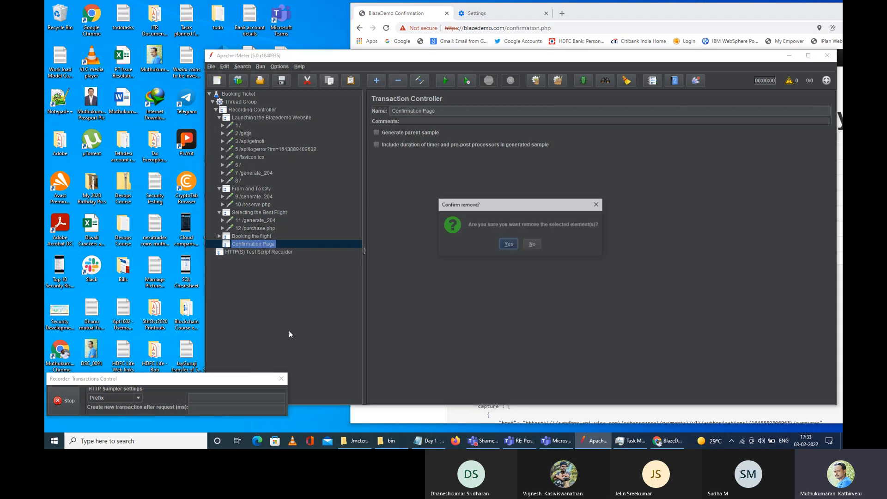
click(509, 246)
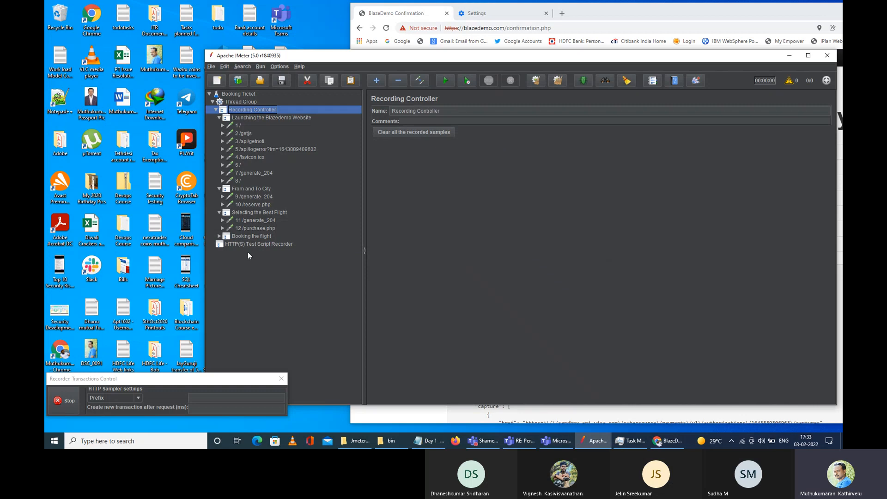
Step: Rearrange the windows to bring JMeter forward and stop the HTTP(S) Test Script Recorder
drag(345, 59, 414, 57)
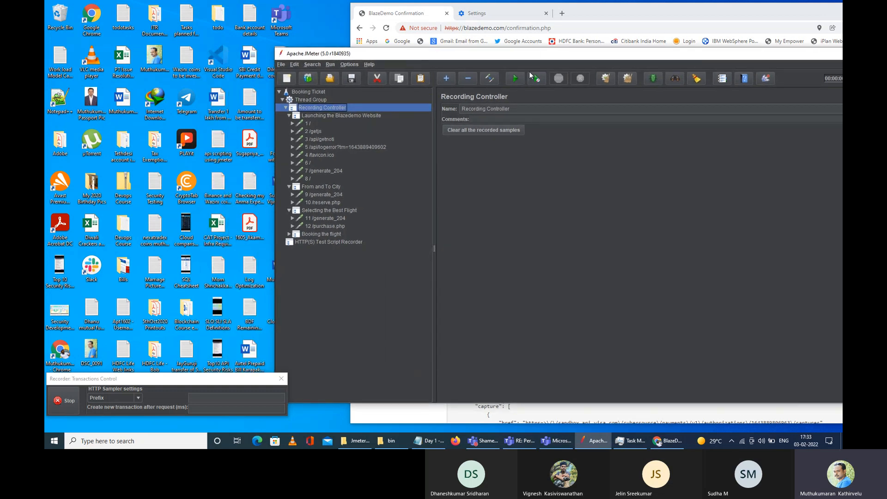
drag(571, 54, 402, 49)
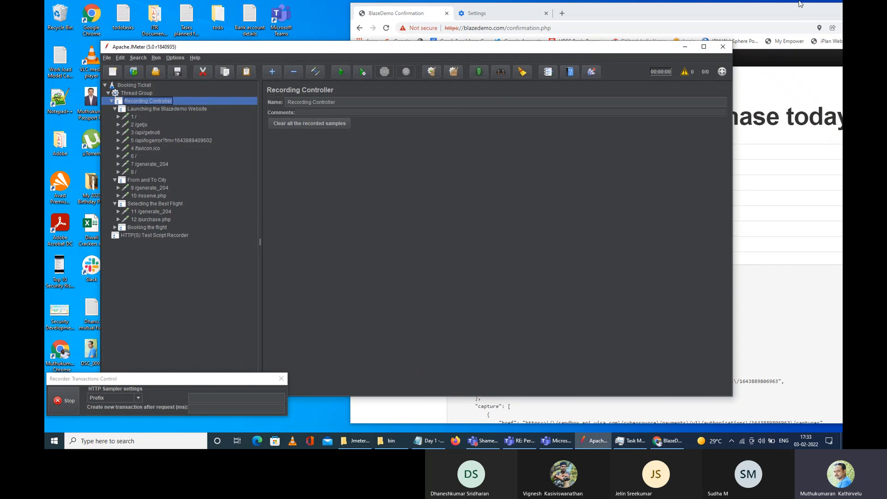
drag(800, 8, 697, 13)
click(833, 21)
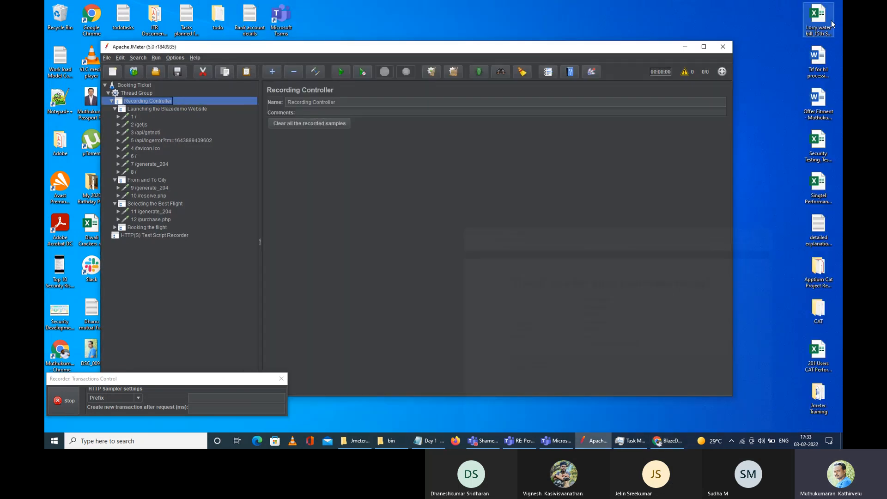
click(556, 441)
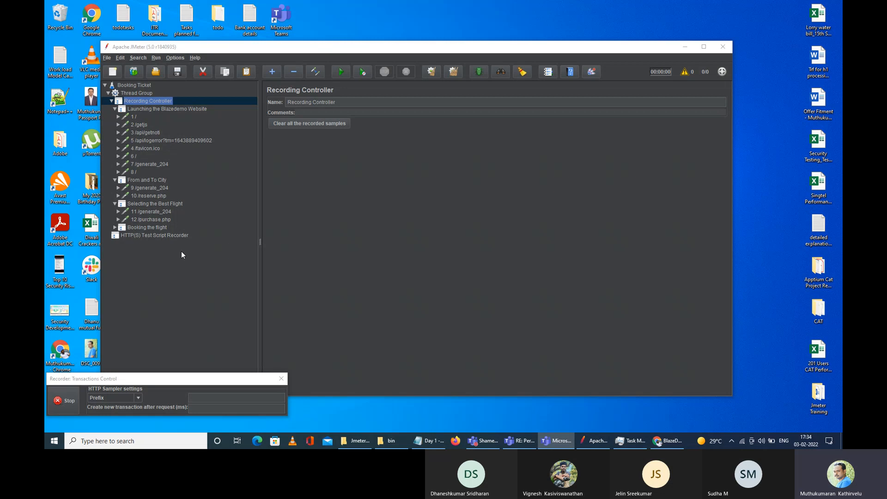
click(179, 236)
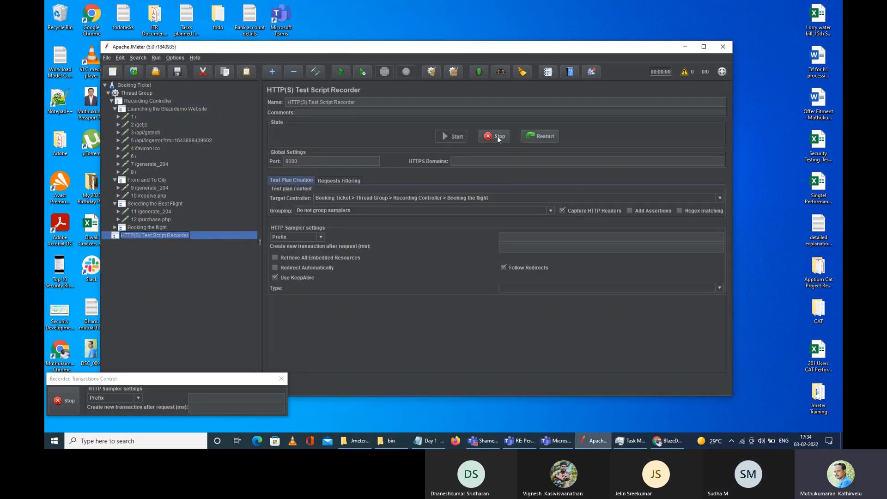
click(498, 136)
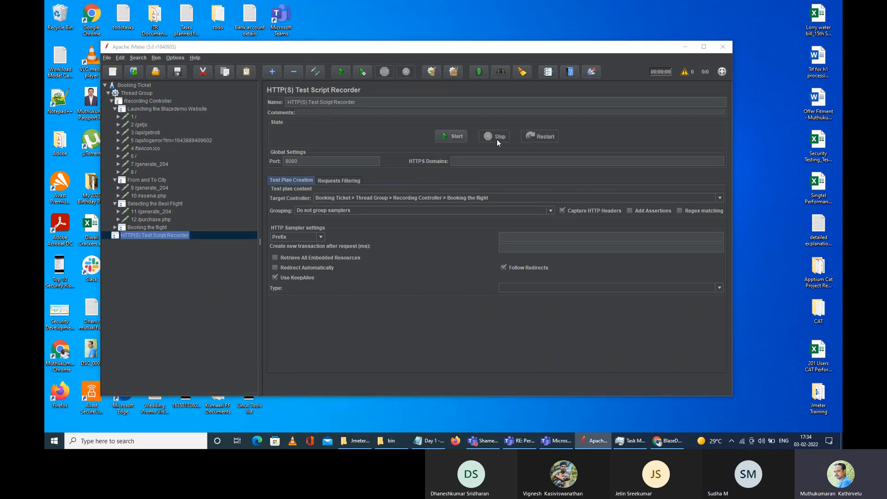
key(alt+Tab)
key(alt+Tab)
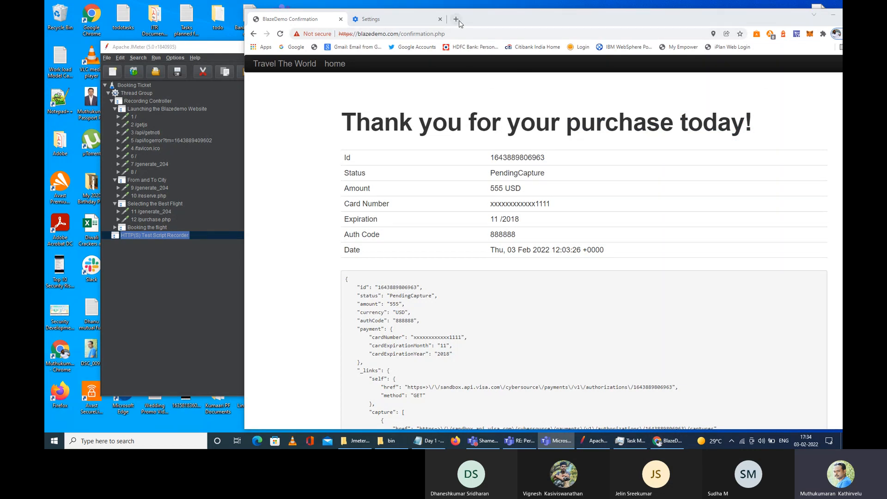
Step: Turn off the Windows manual proxy server through Chrome's system settings
drag(758, 15, 714, 17)
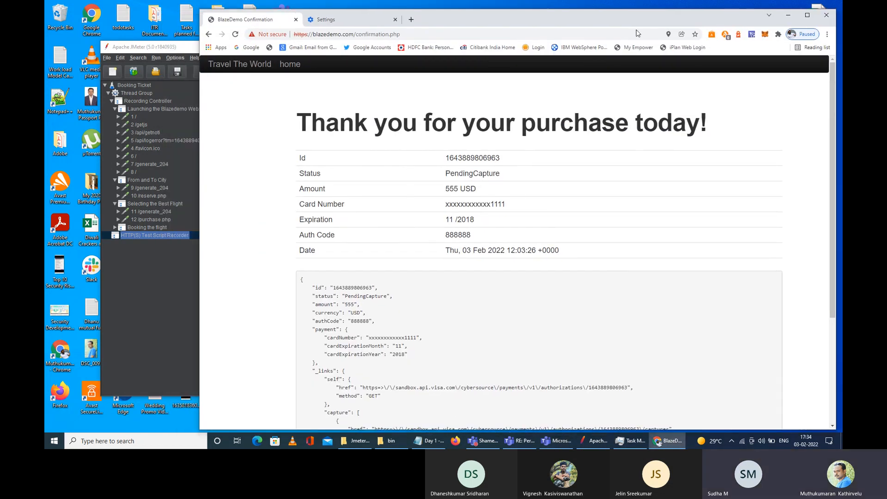
click(828, 34)
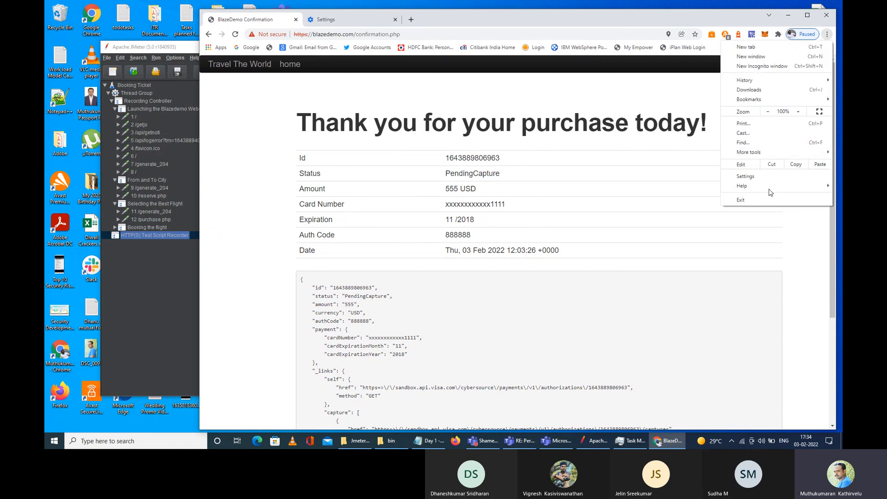
click(739, 178)
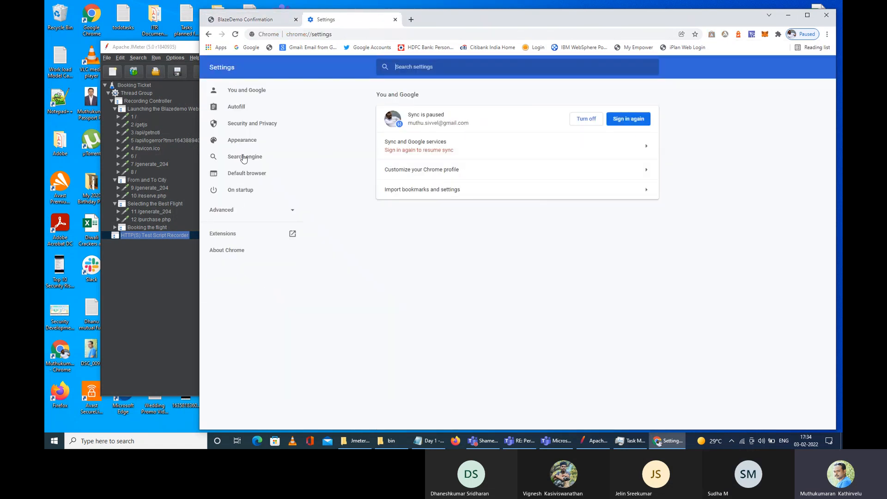
click(237, 212)
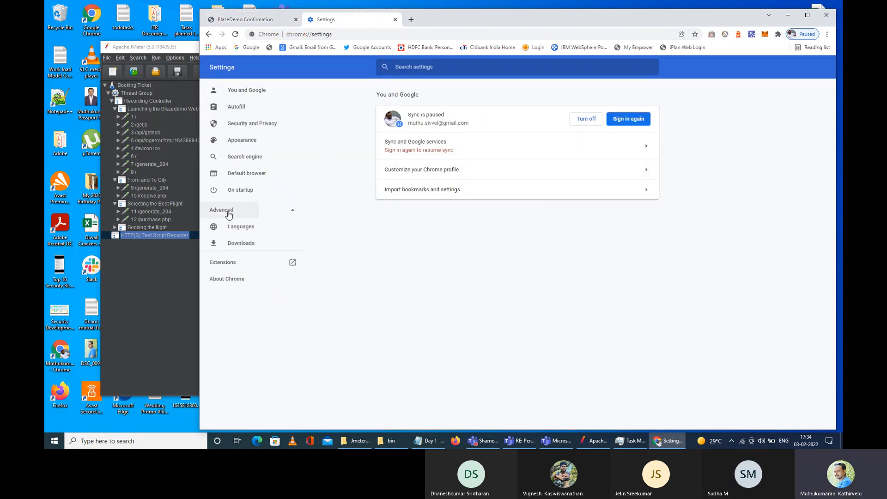
click(243, 278)
click(646, 159)
click(197, 272)
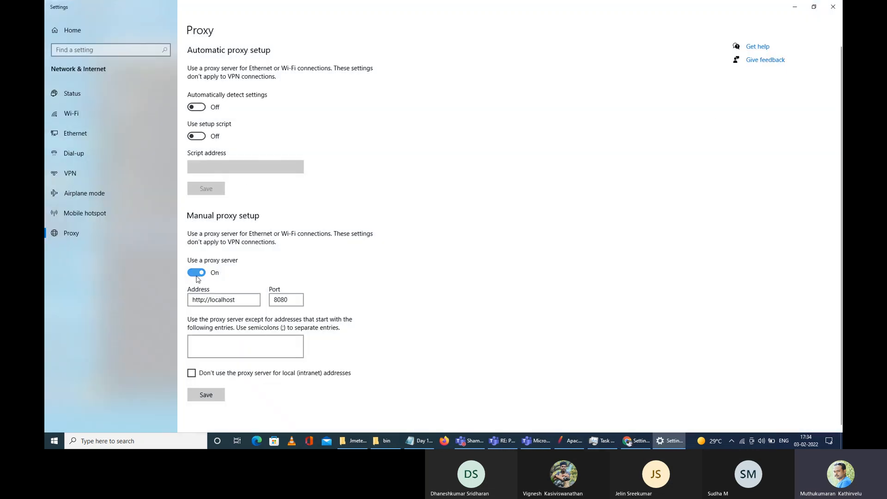
click(834, 7)
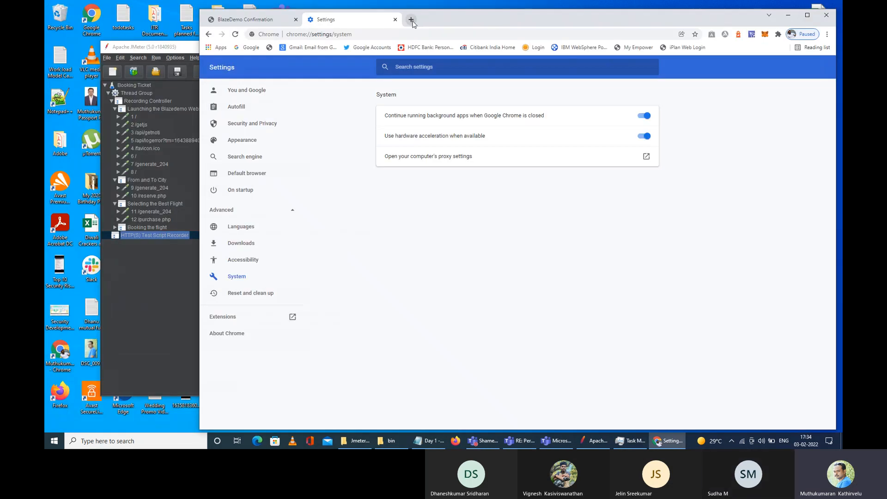
Step: Load google.com in a new browser tab
click(411, 20)
text(goo)
key(Return)
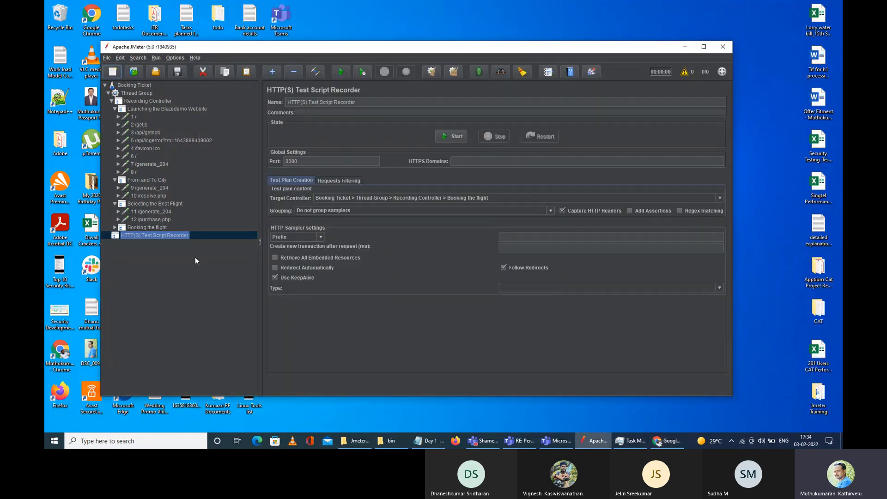
Step: Inside Jmeter Training, create a new folder named Scripting and open it
double_click(818, 397)
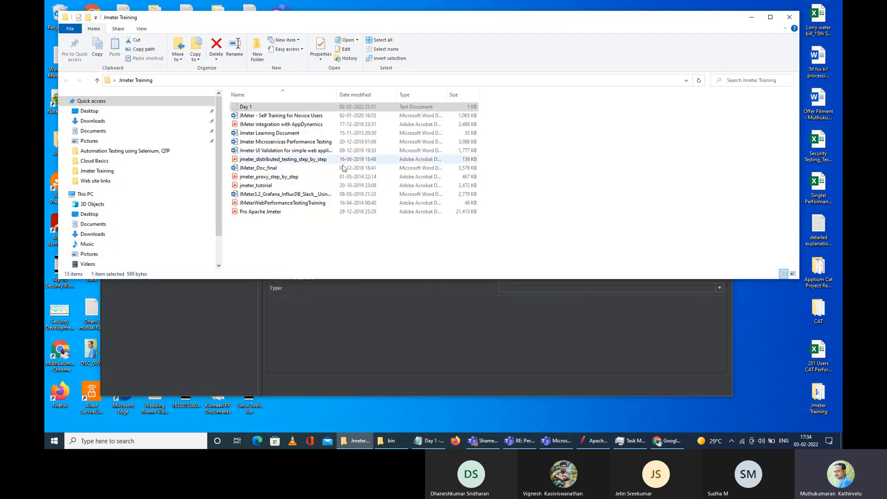
right_click(288, 235)
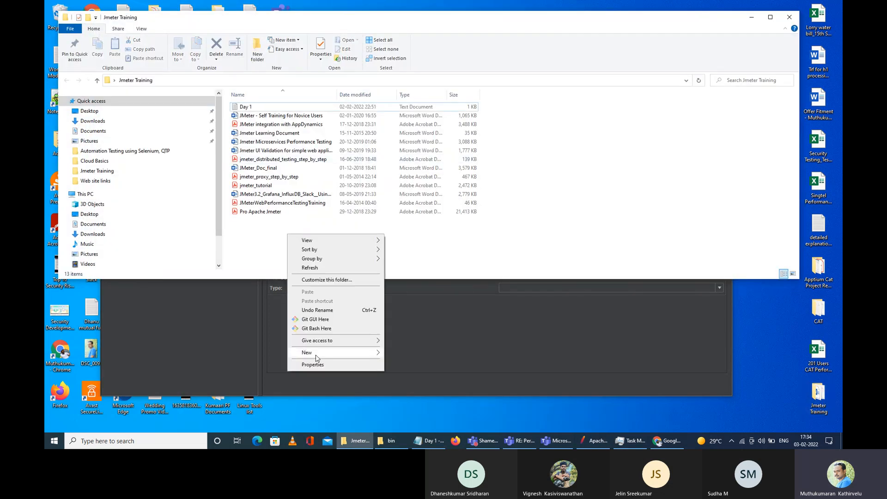
mouse_move(363, 352)
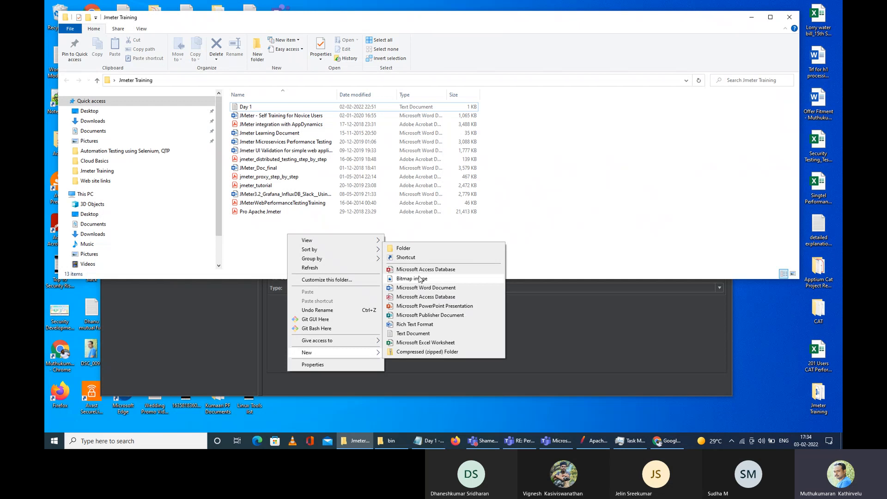
click(407, 249)
text(Script)
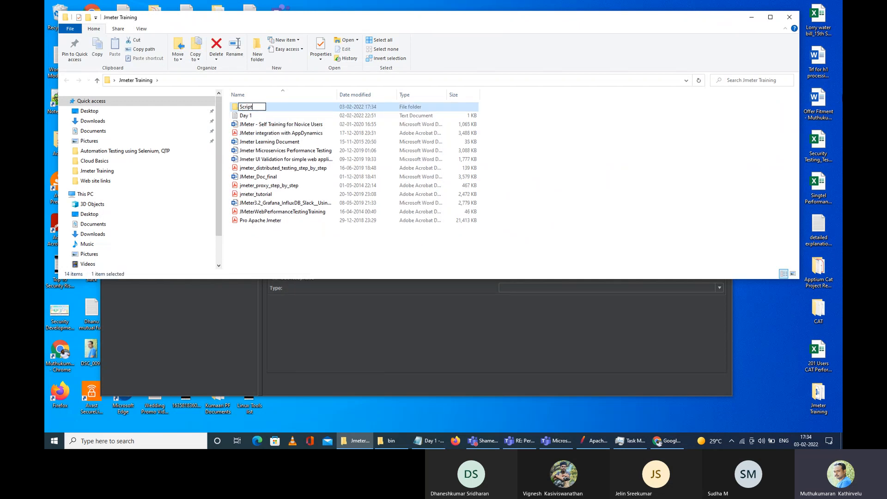
text(ing)
key(Return)
key(Return)
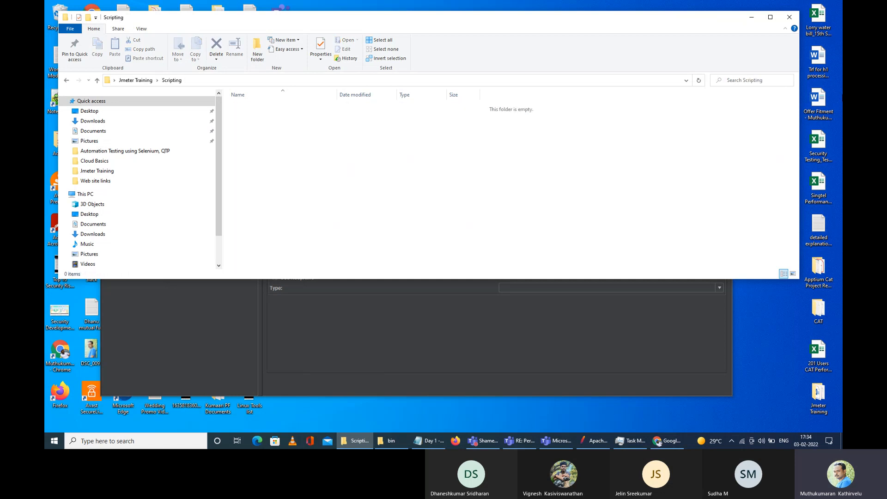
Step: Create Recording and Working folders inside Scripting
right_click(298, 154)
mouse_move(359, 273)
click(411, 274)
text(Recording)
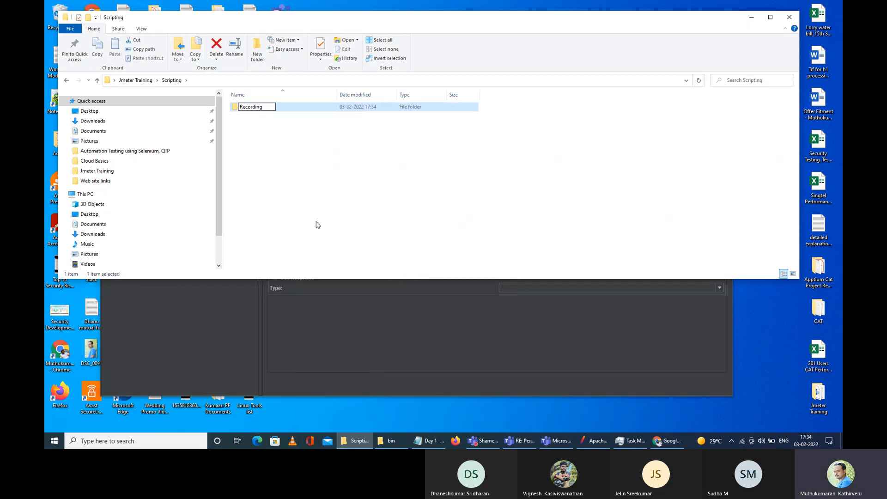
right_click(299, 180)
mouse_move(327, 305)
click(411, 298)
text(Working)
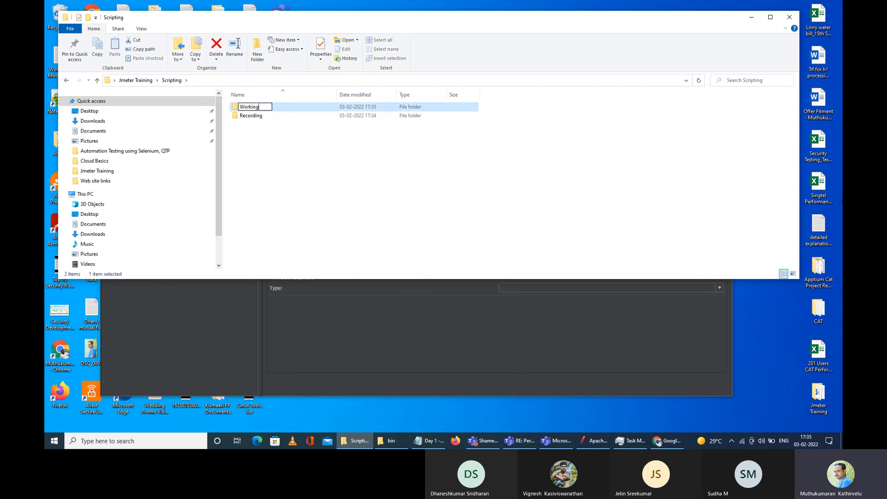
key(Return)
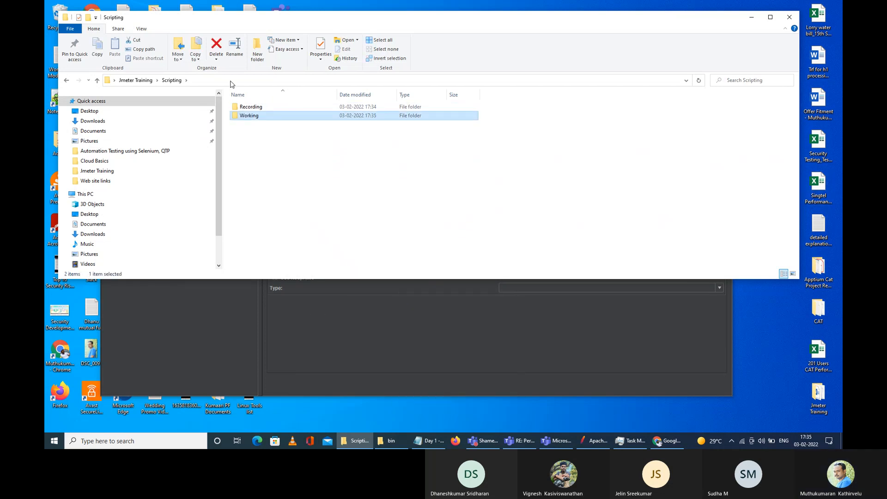
Step: Add a Final folder and check the three new folders
right_click(260, 149)
mouse_move(284, 265)
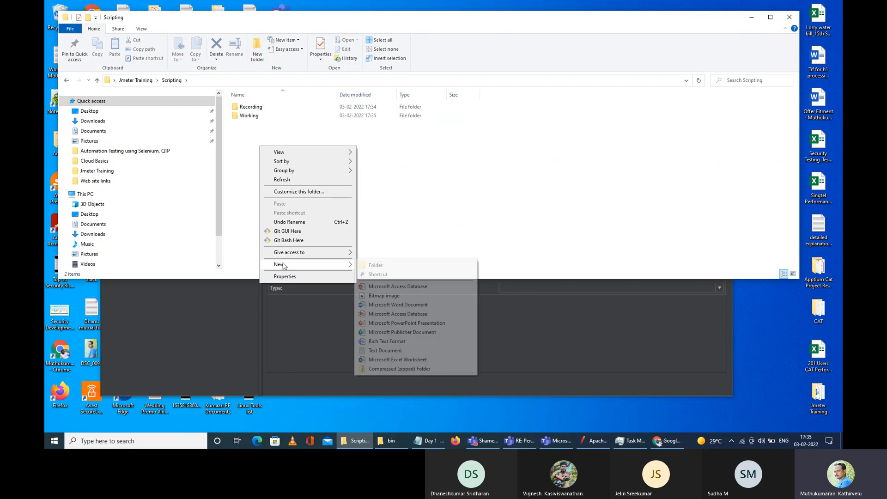
click(374, 263)
text(Final)
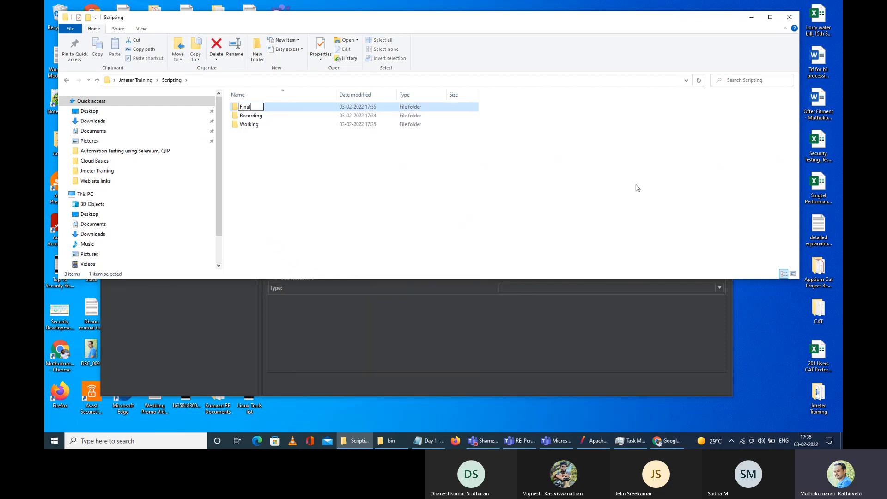
key(Return)
click(256, 117)
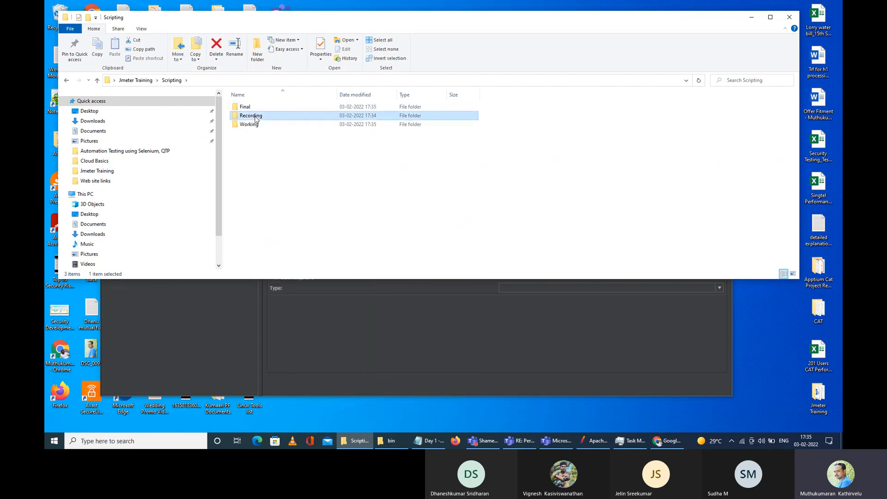
click(257, 127)
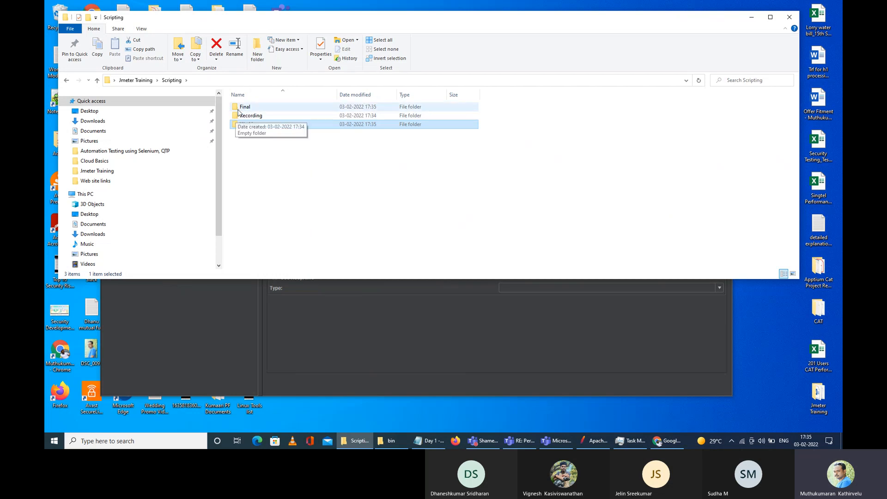
click(245, 109)
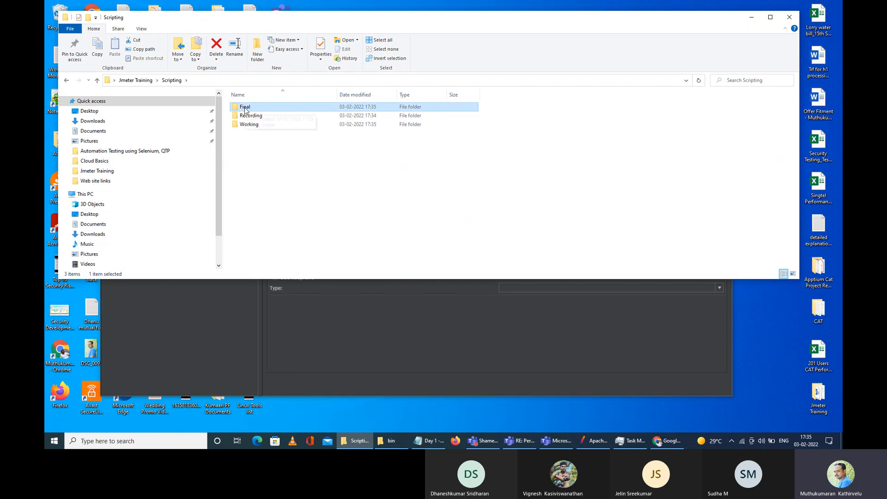
Step: Rearrange the Explorer window and maximize the JMeter window
drag(261, 26, 432, 60)
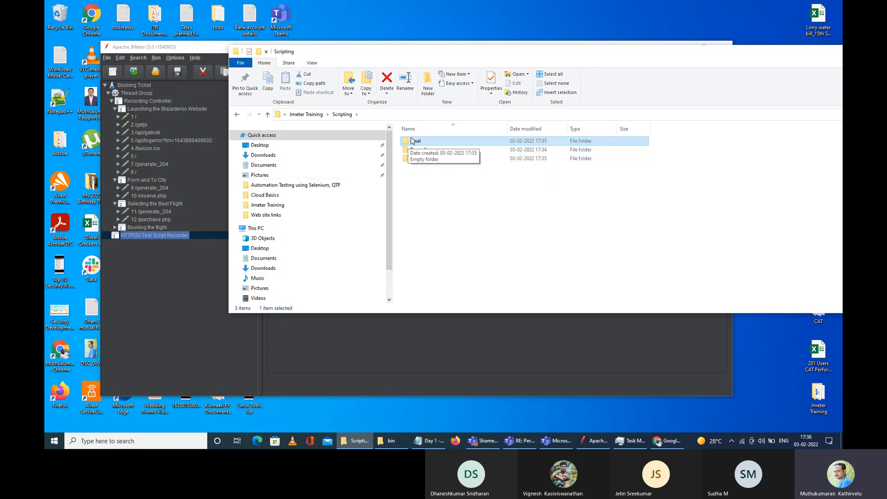
drag(330, 61, 382, 60)
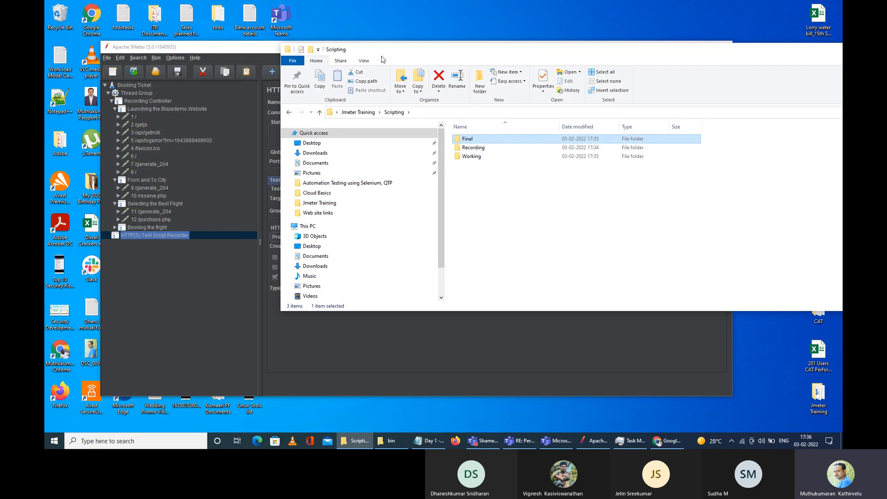
click(107, 59)
click(272, 49)
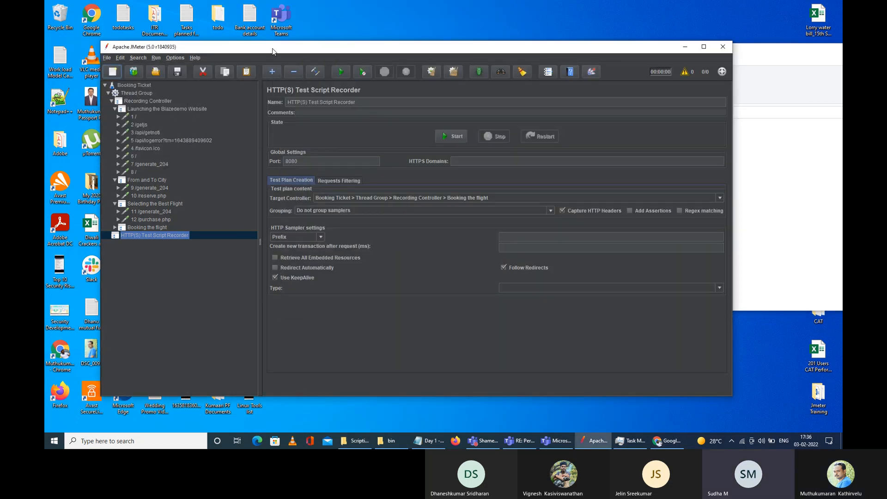
click(753, 63)
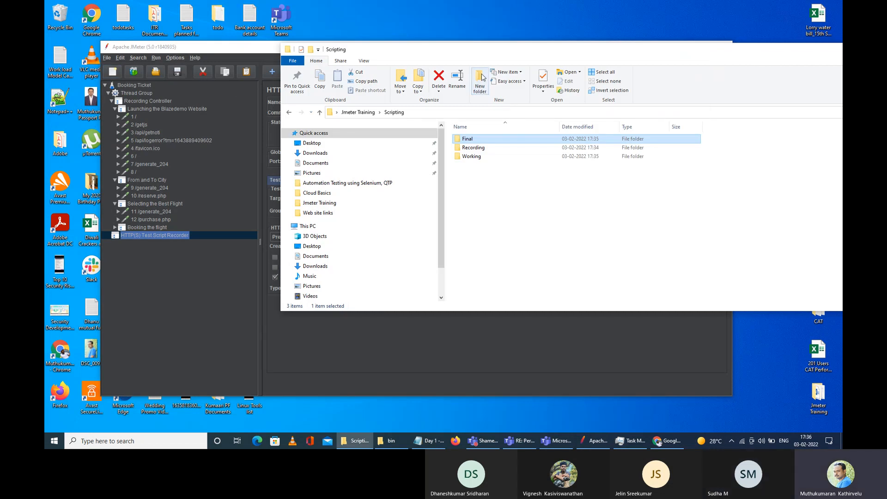
double_click(592, 53)
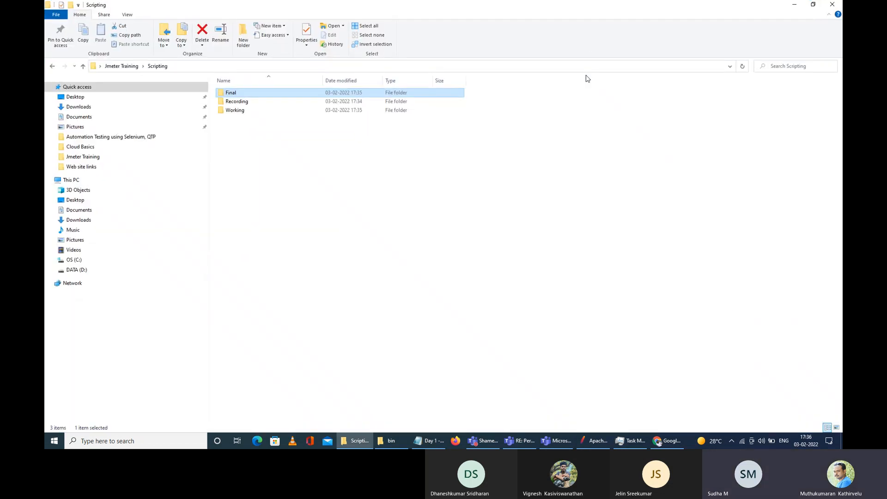
double_click(390, 9)
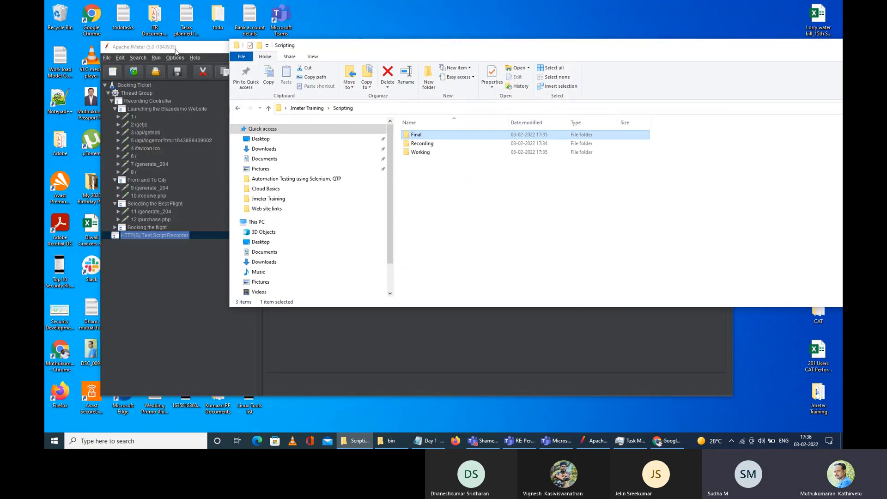
double_click(179, 47)
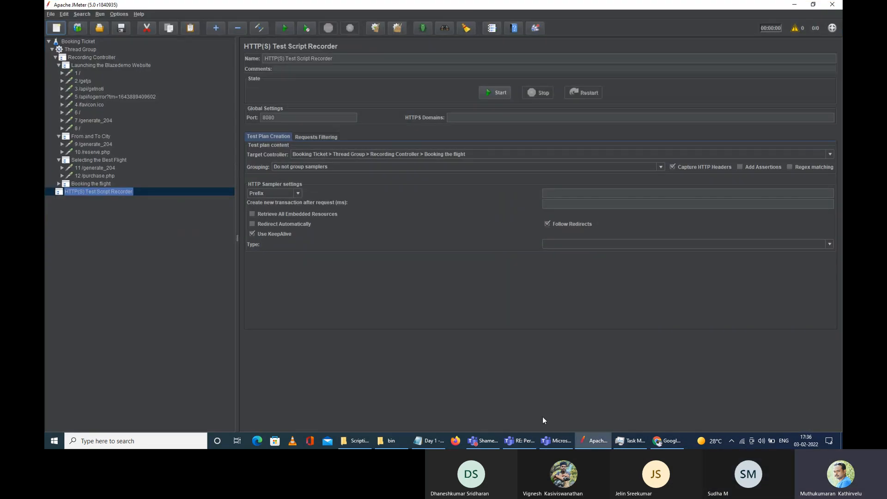
Step: Go back to Jmeter Training, reopen Scripting, then return to JMeter
click(355, 441)
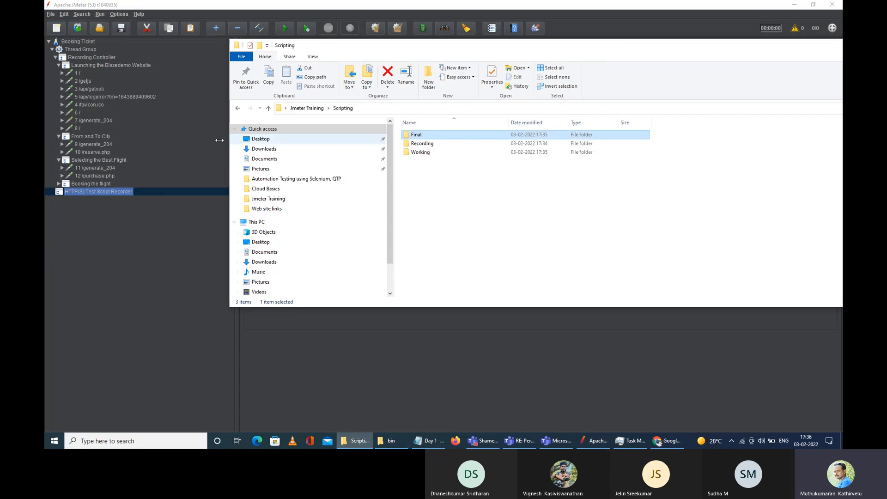
click(237, 109)
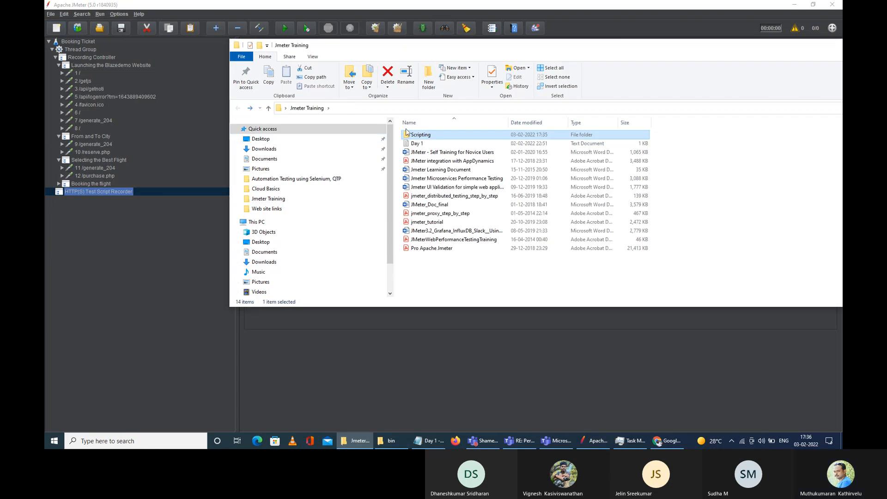
double_click(437, 136)
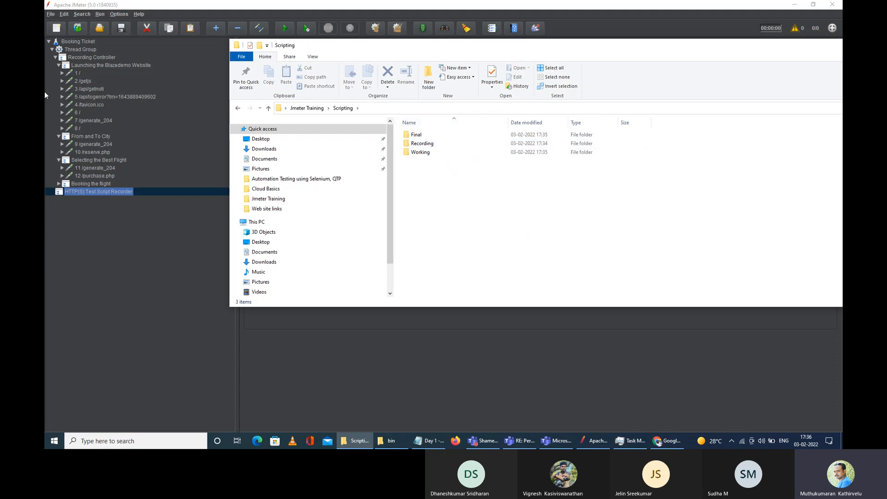
click(48, 30)
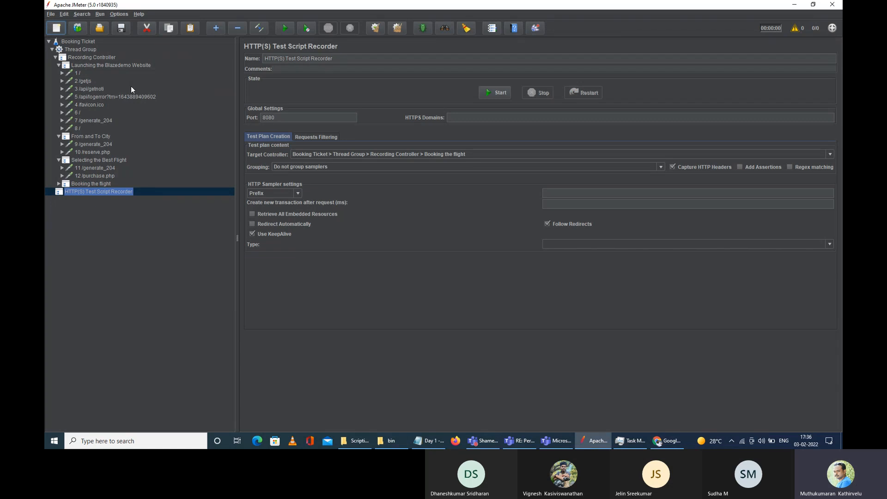
Step: Use Save Test Plan As and browse to Desktop > Jmeter Training > Scripting > Recording
click(51, 14)
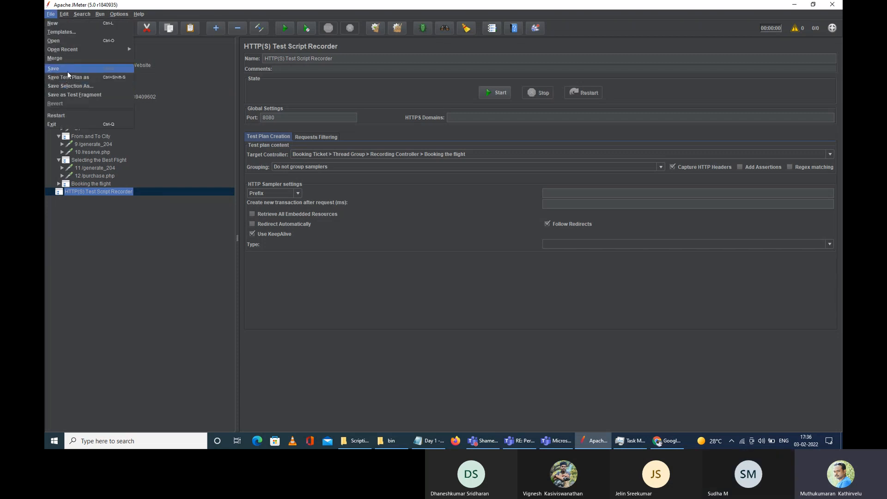
click(501, 264)
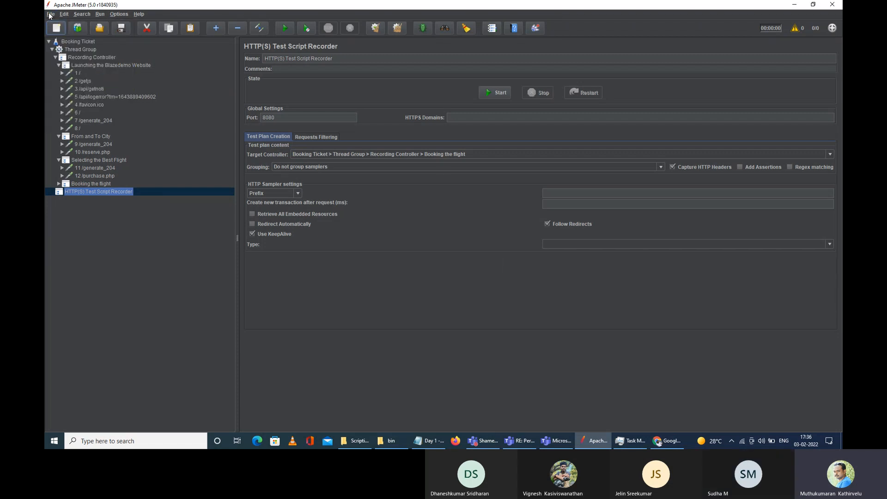
click(50, 14)
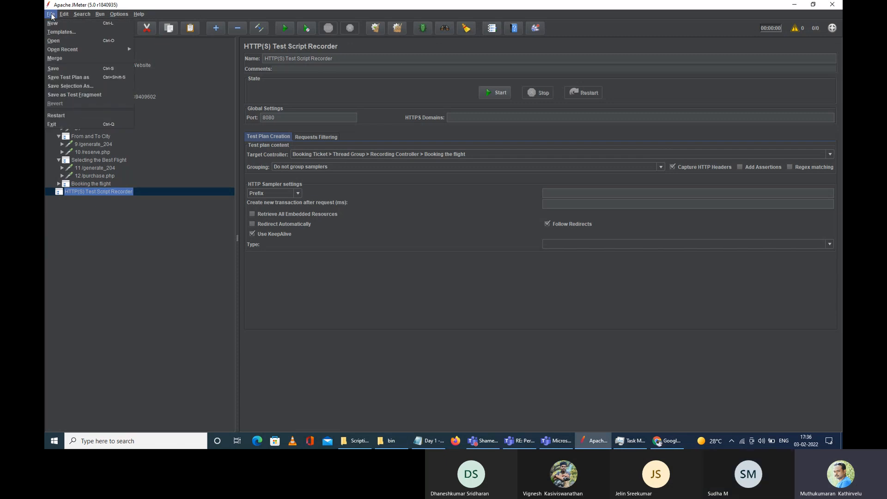
click(59, 76)
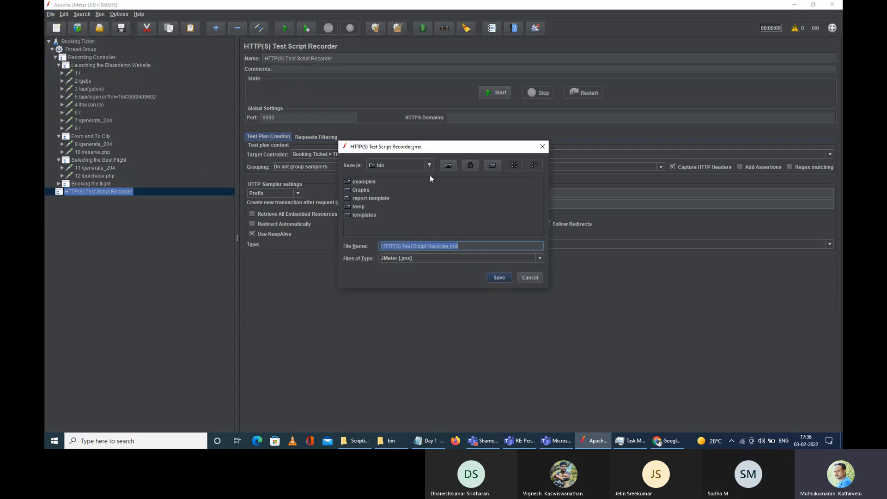
click(426, 168)
scroll(430, 204, up, 1)
drag(429, 202, 430, 177)
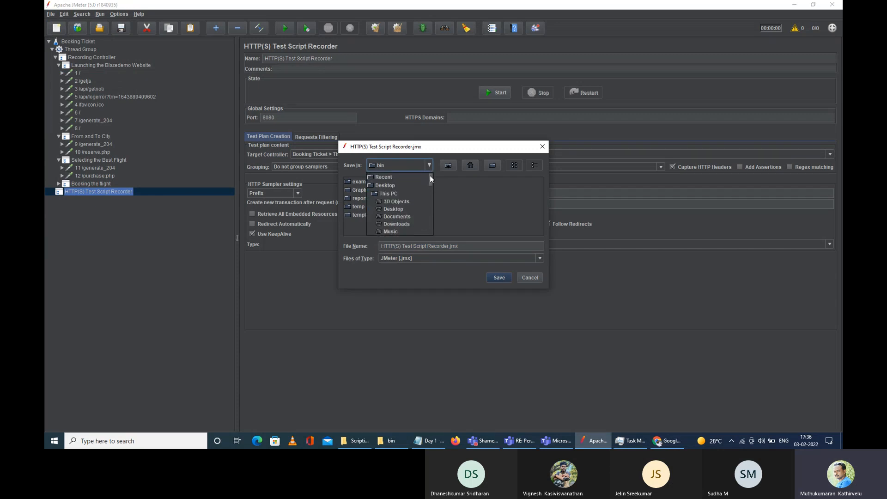
click(391, 188)
drag(428, 234, 488, 229)
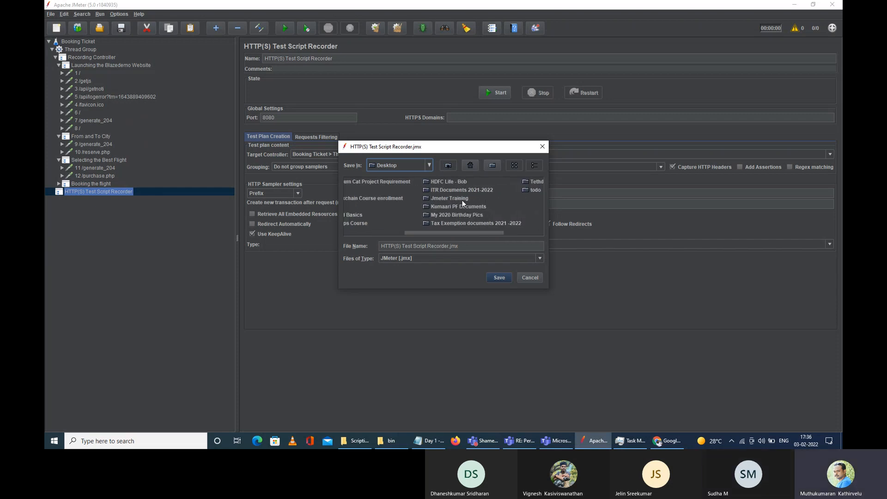
double_click(462, 201)
double_click(354, 181)
click(363, 189)
double_click(363, 189)
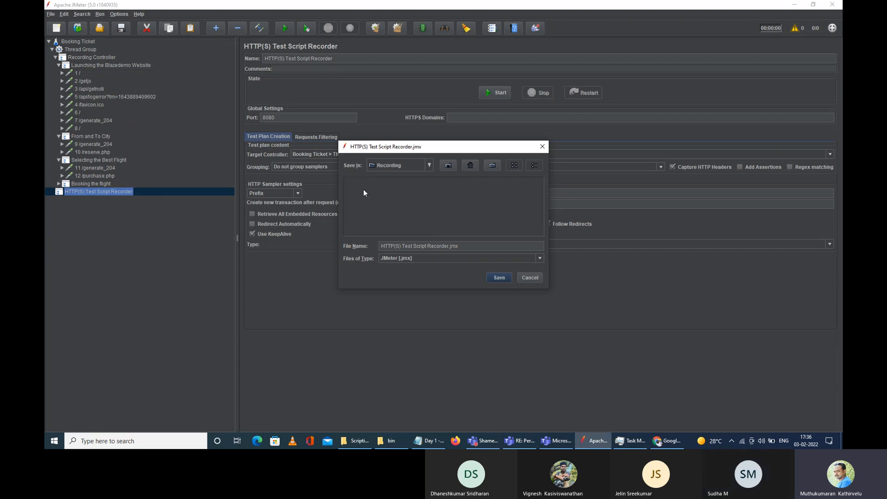
Step: Name the file BookingTicket and save it
click(446, 248)
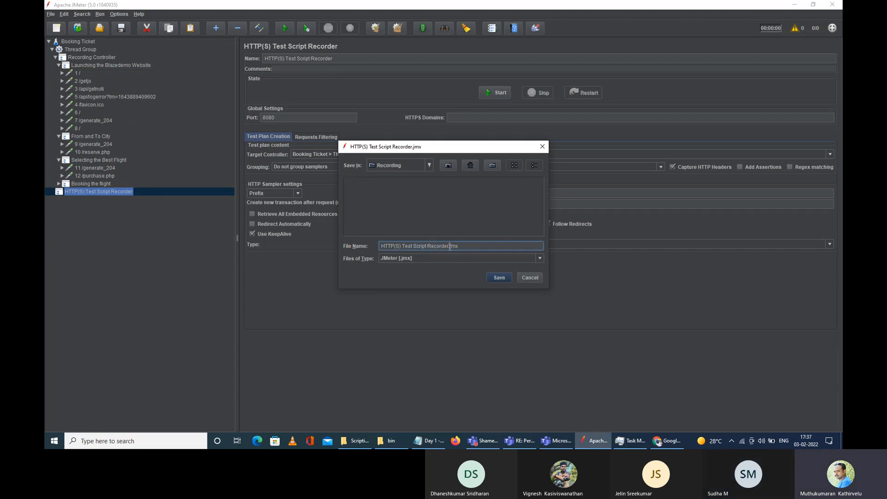
drag(459, 246, 380, 246)
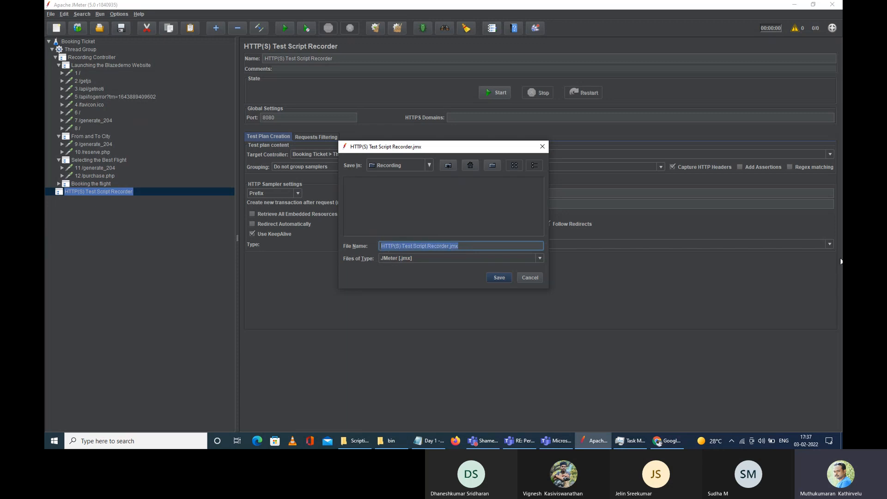
key(BackSpace)
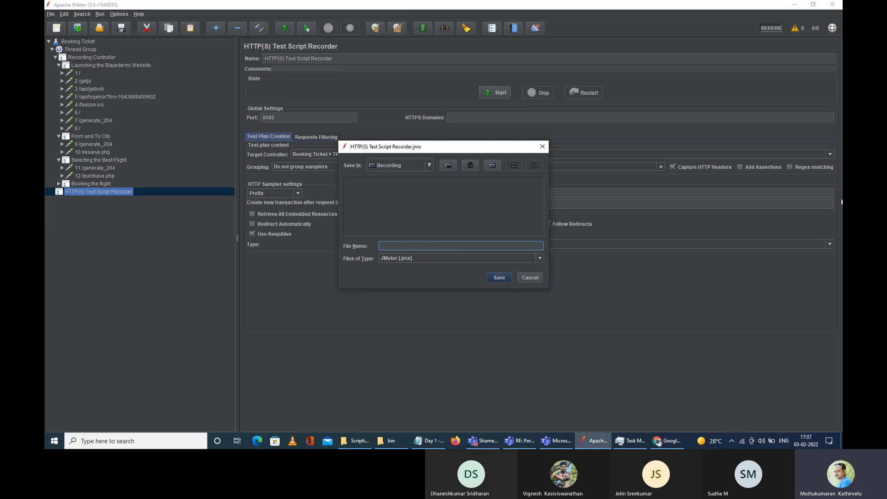
text(okin)
text(gTicjk)
text(ke)
drag(423, 246, 363, 237)
click(399, 246)
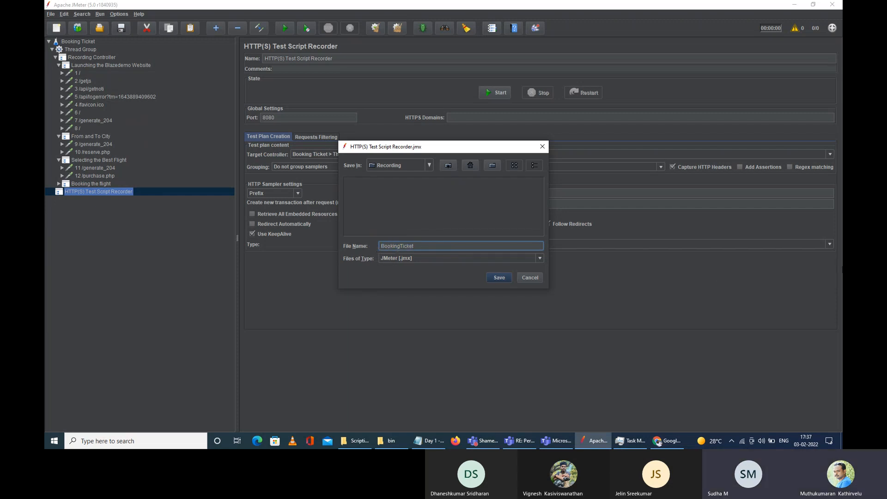
text(_)
key(BackSpace)
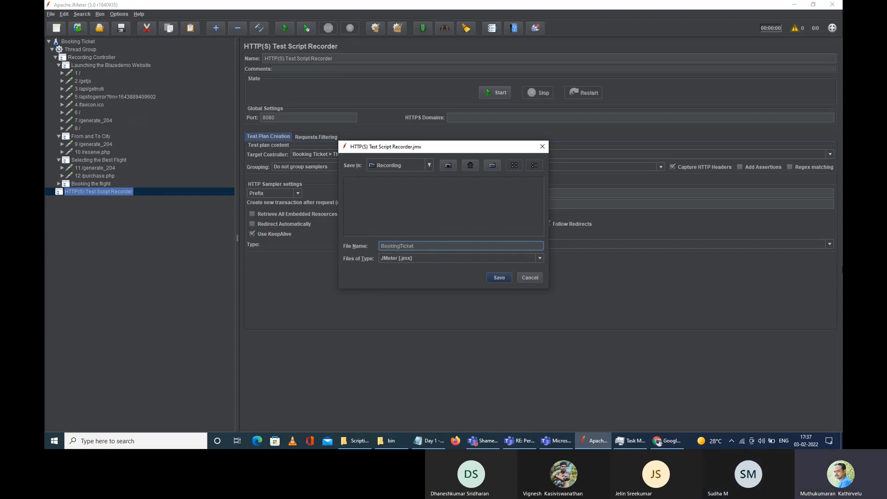
drag(419, 250, 381, 246)
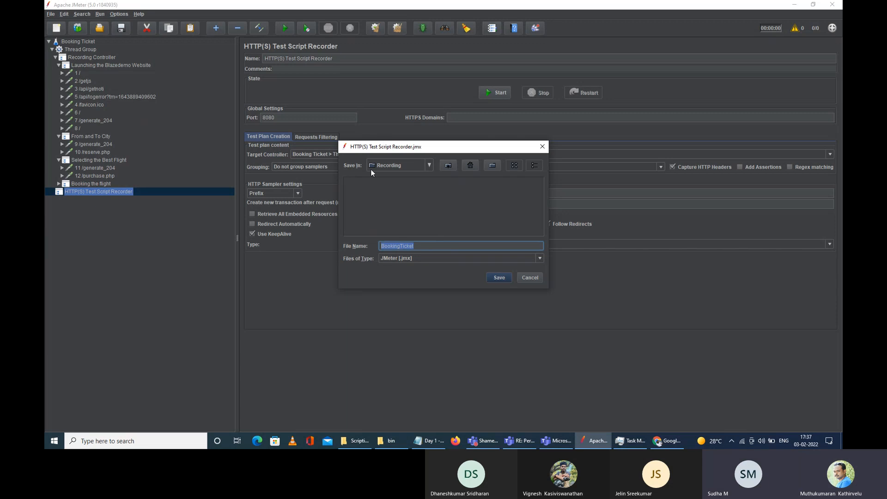
click(499, 279)
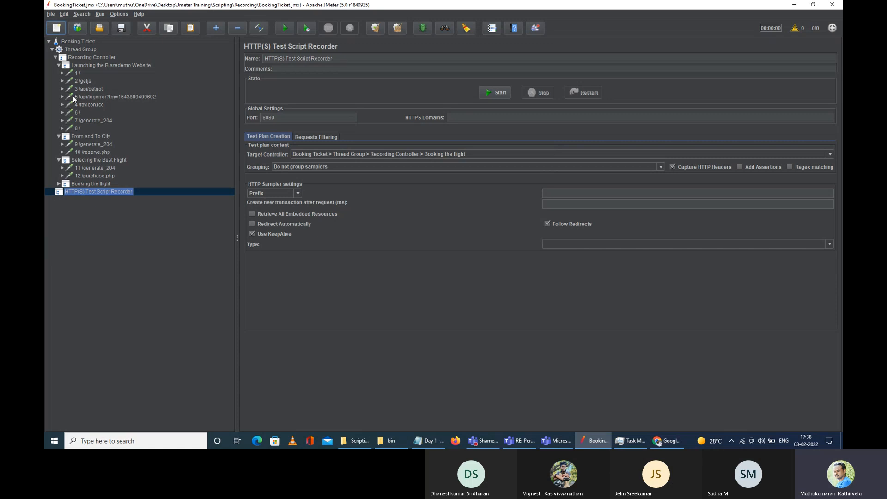
Step: Start a blank plan, drag BookingTicket.jmx from Recording into JMeter, then return to Scripting
click(58, 29)
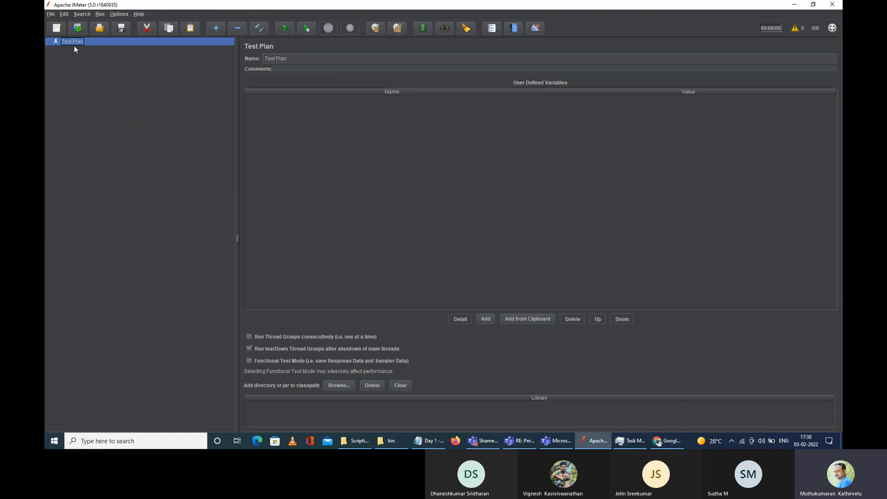
click(356, 440)
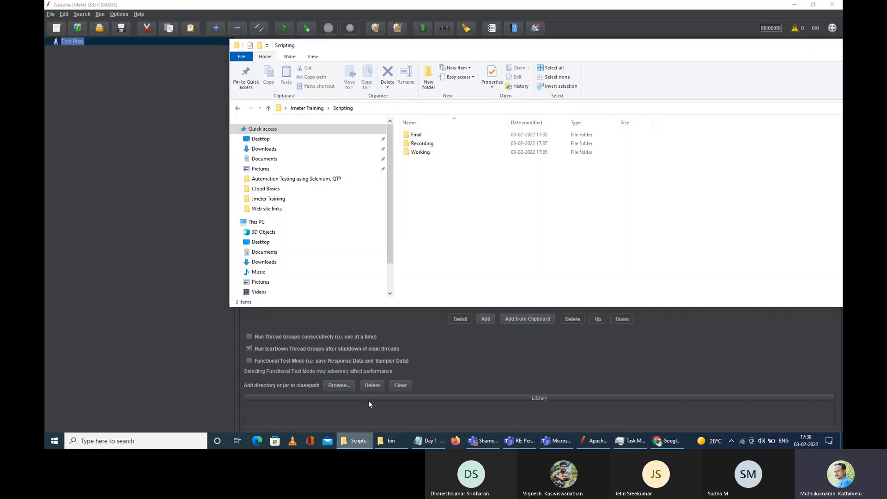
double_click(424, 146)
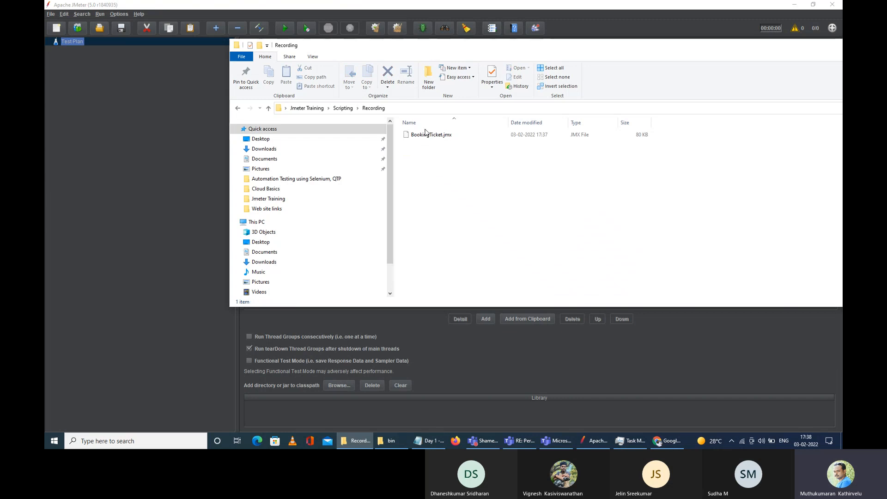
drag(439, 137, 71, 52)
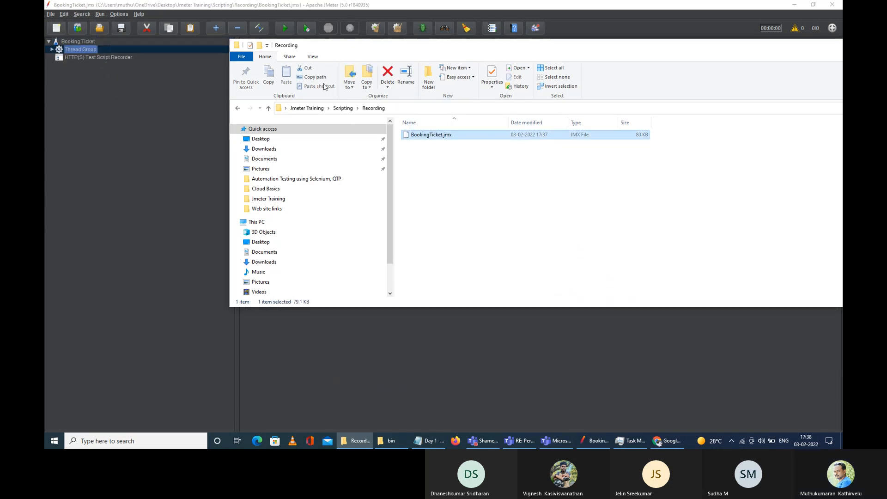
drag(504, 39, 634, 41)
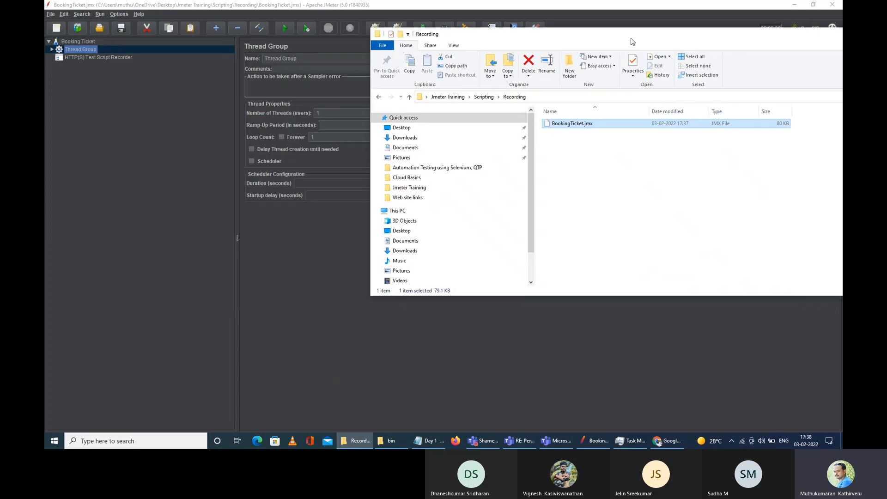
click(379, 97)
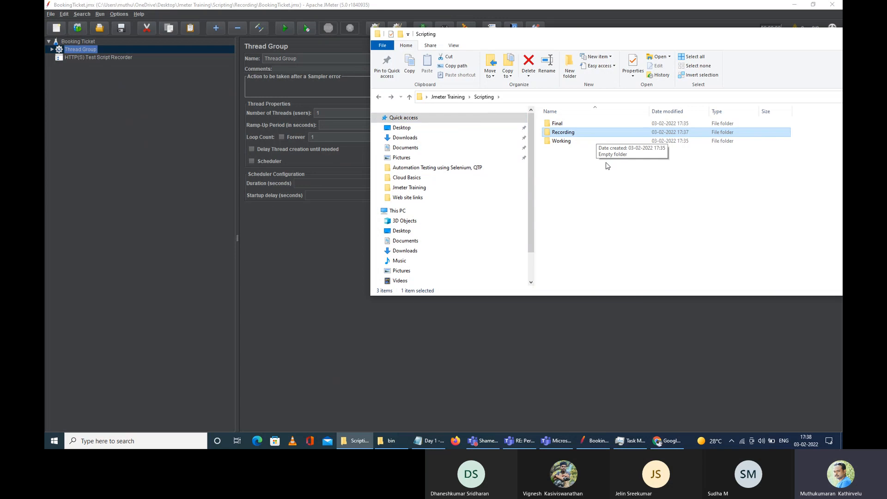
Step: Save BookingTicket.jmx again with Save Test Plan As into Scripting > Working
click(53, 15)
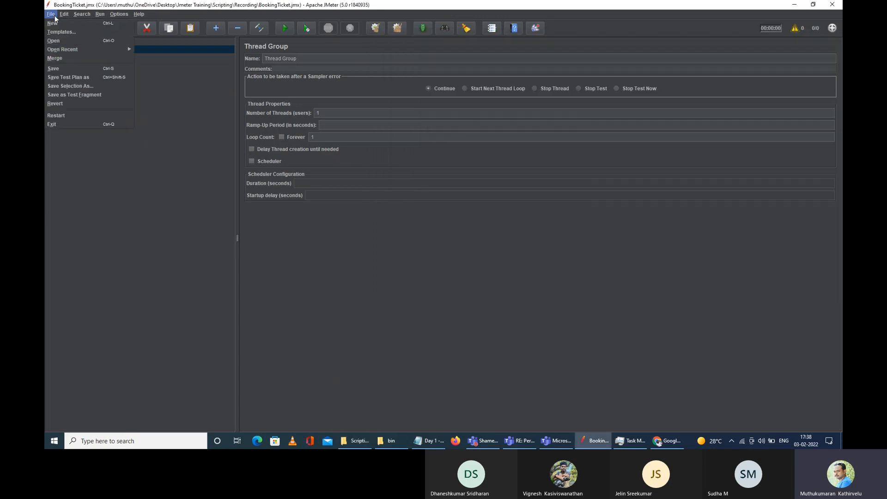
click(88, 78)
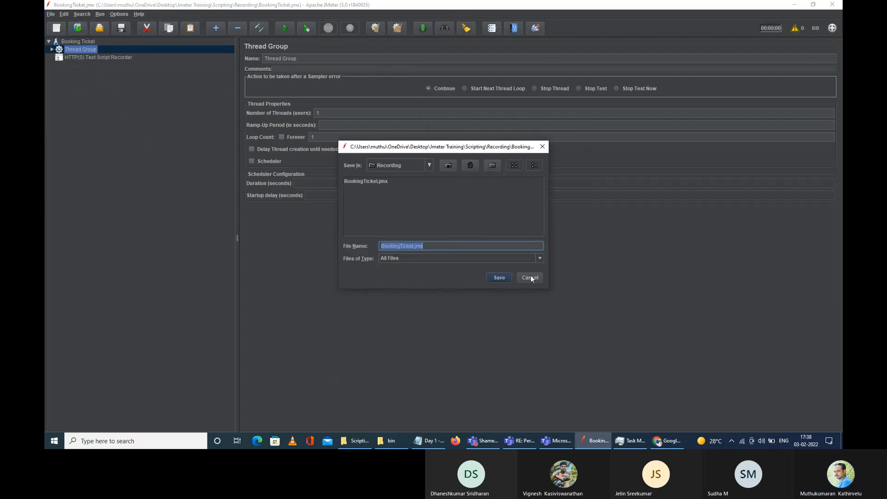
click(449, 166)
double_click(367, 198)
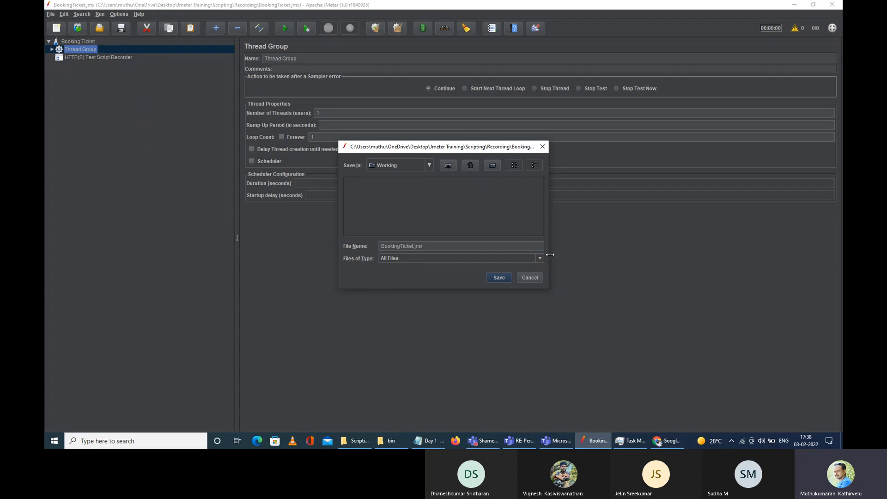
click(493, 279)
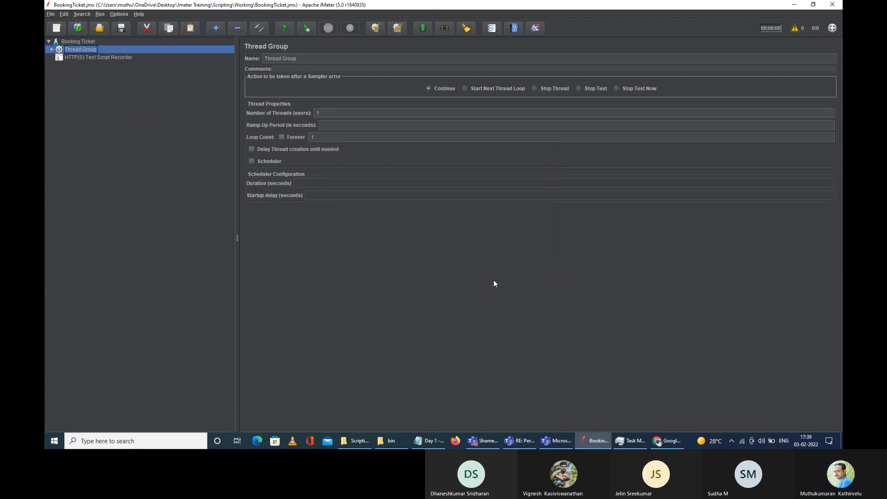
Step: Clear JMeter to a new plan and check that Recording and Working both hold BookingTicket.jmx
click(56, 29)
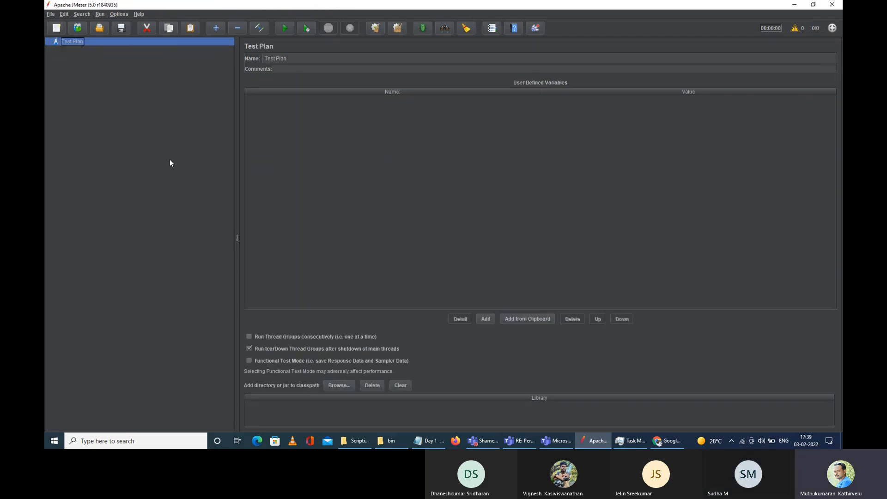
click(357, 441)
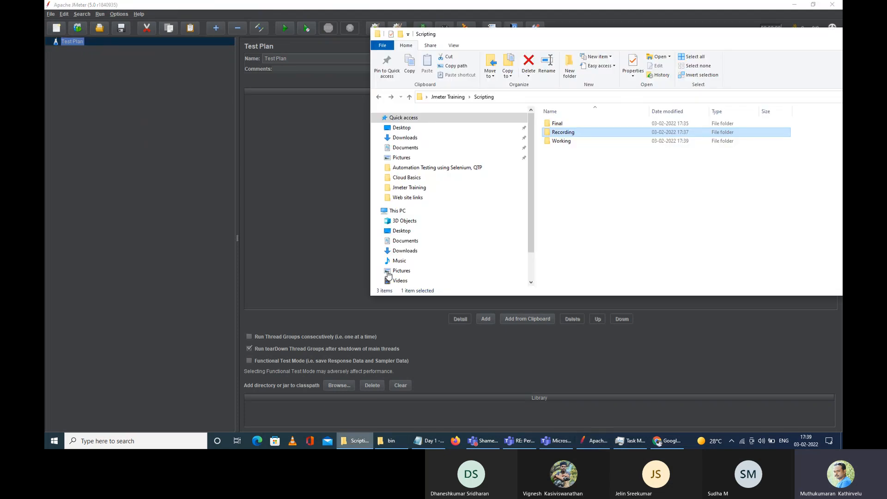
double_click(561, 134)
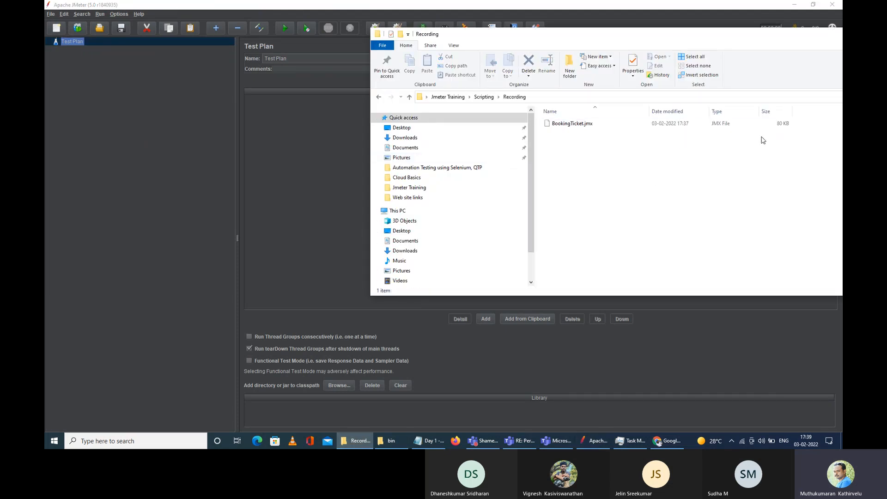
click(379, 97)
double_click(559, 142)
click(379, 98)
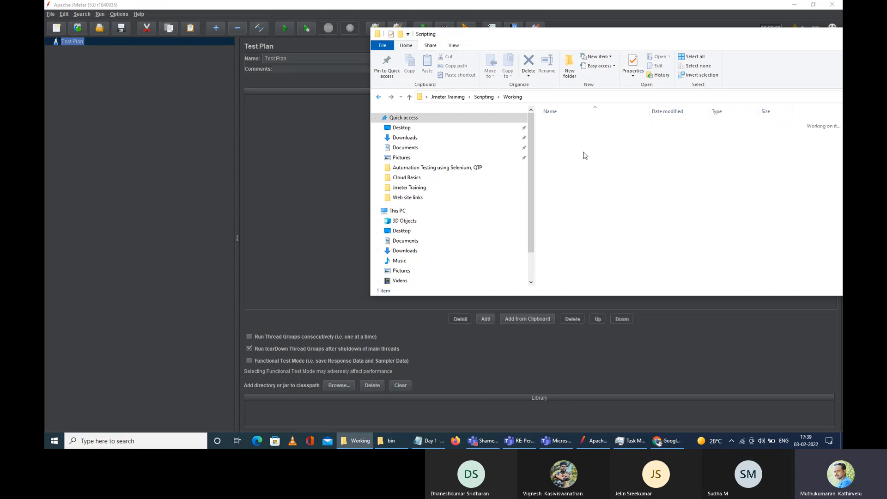
double_click(573, 134)
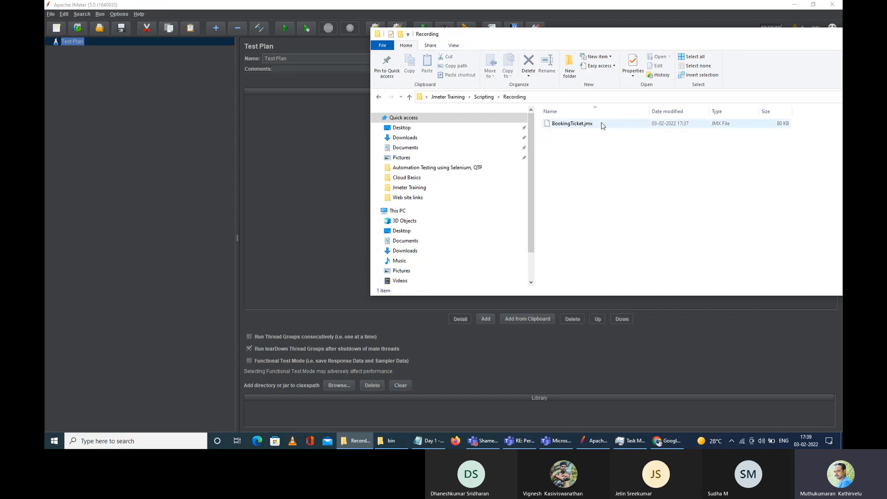
click(379, 96)
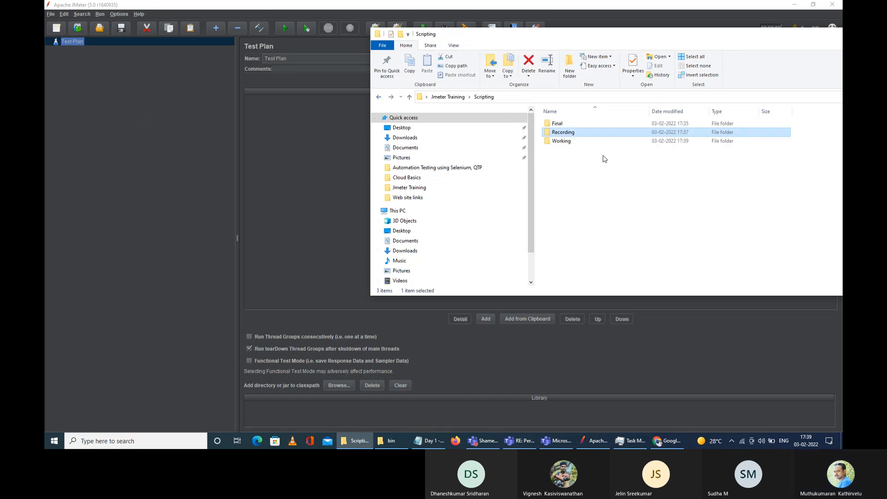
Step: Open the Working folder to see BookingTicket.jmx, 80 KB, modified 17:39
double_click(561, 141)
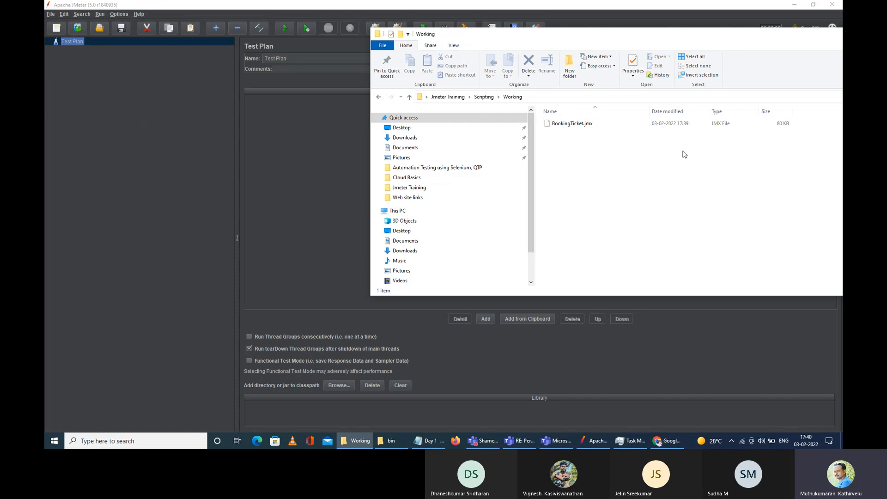
Step: Load BookingTicket.jmx from the Working folder into JMeter and expand its Thread Group
click(379, 97)
double_click(576, 141)
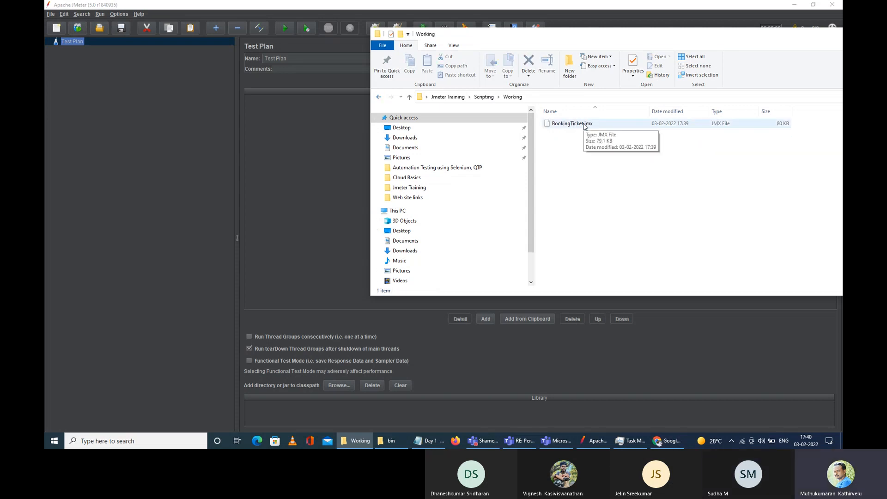
drag(585, 126, 71, 49)
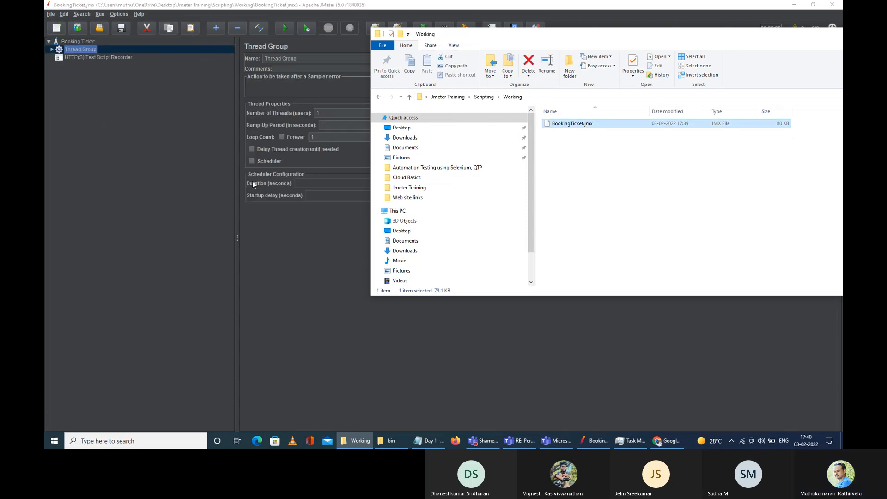
click(51, 51)
click(51, 49)
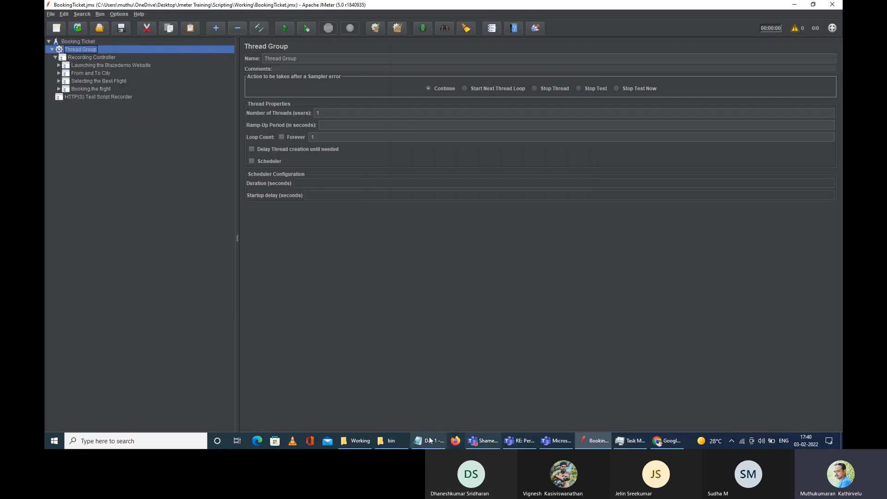
Step: Minimize the bin folder window and bring the Teams meeting window forward
click(355, 441)
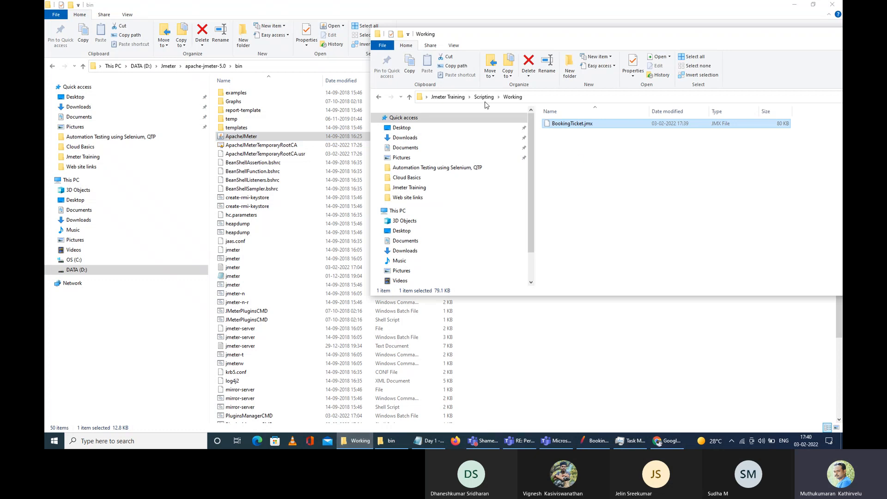
click(794, 5)
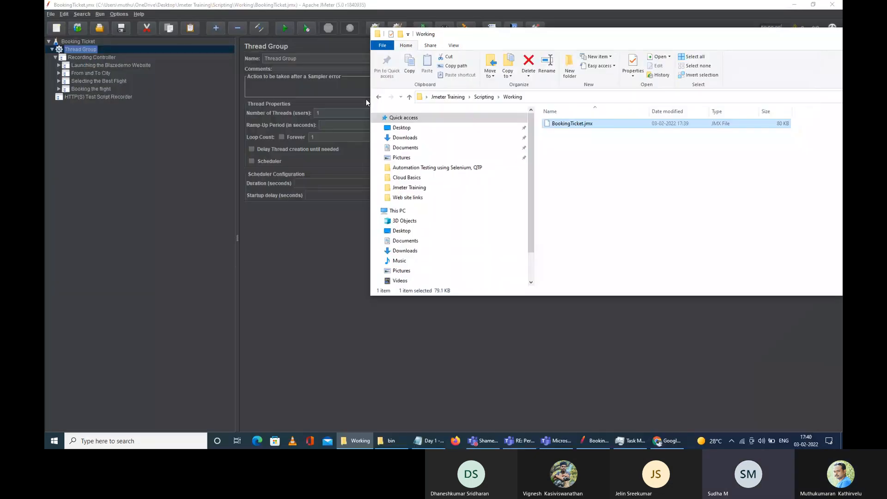
click(124, 180)
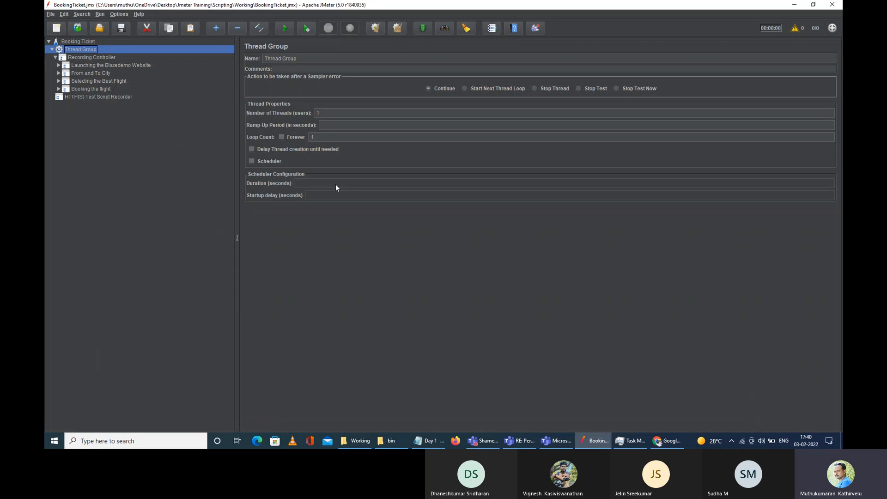
click(527, 444)
mouse_move(527, 444)
mouse_move(535, 414)
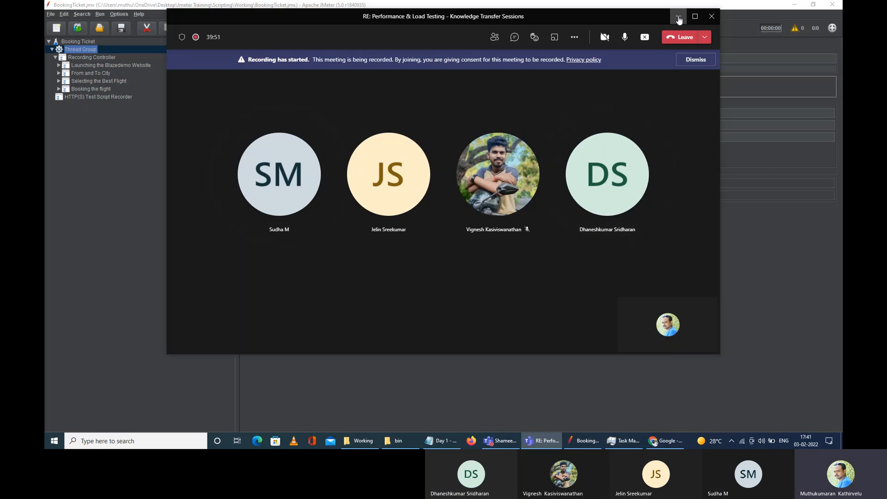
Step: Minimize Teams and walk the JMeter tree from the test plan down to the HTTP(S) Test Script Recorder
click(678, 19)
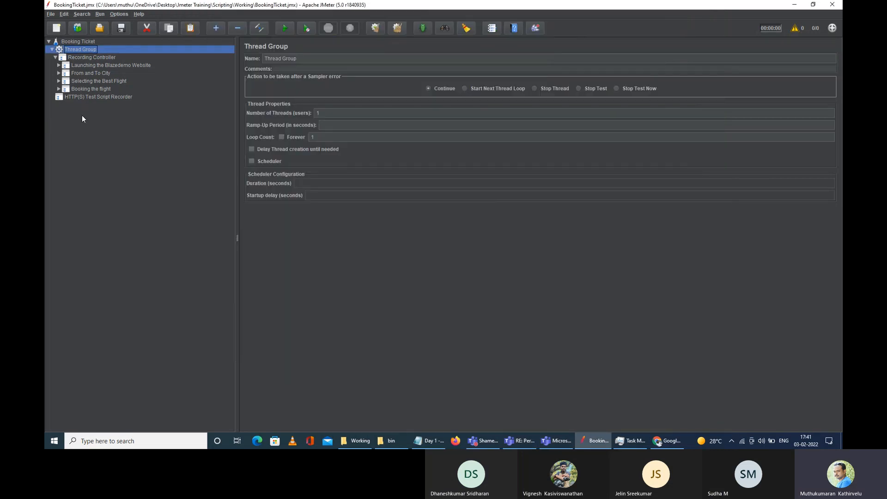
click(88, 41)
click(82, 49)
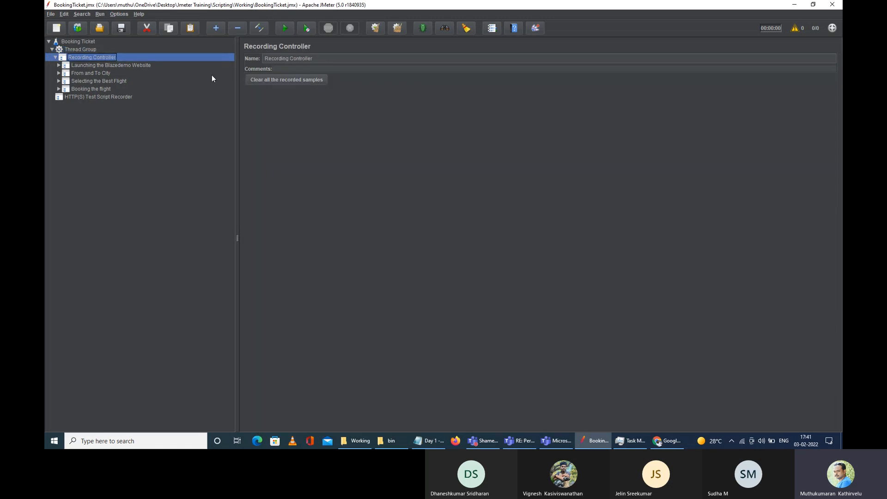
click(117, 65)
click(95, 82)
click(98, 96)
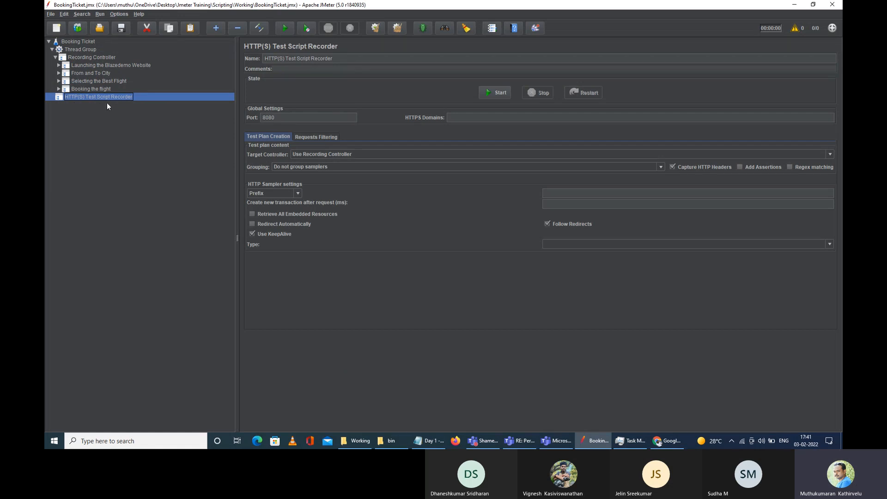
Step: Check the recorder's port 8080 and HTTPS domains settings, then open its context menu
click(319, 118)
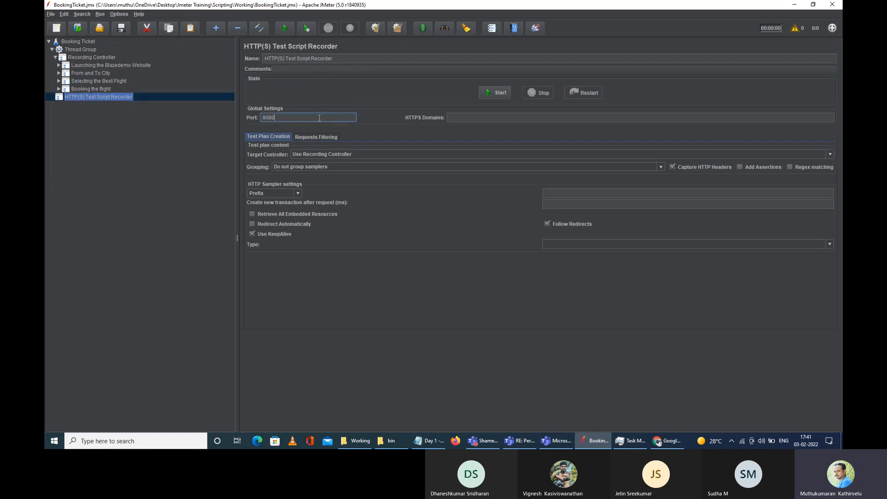
click(476, 118)
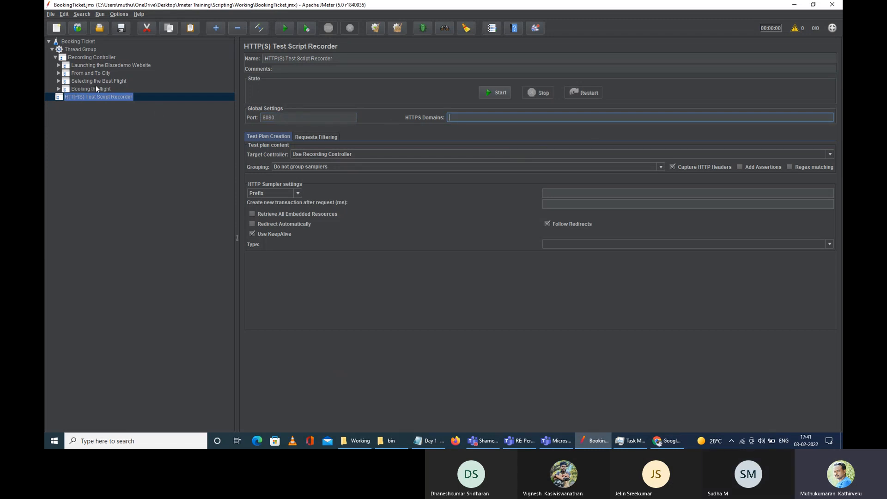
right_click(110, 97)
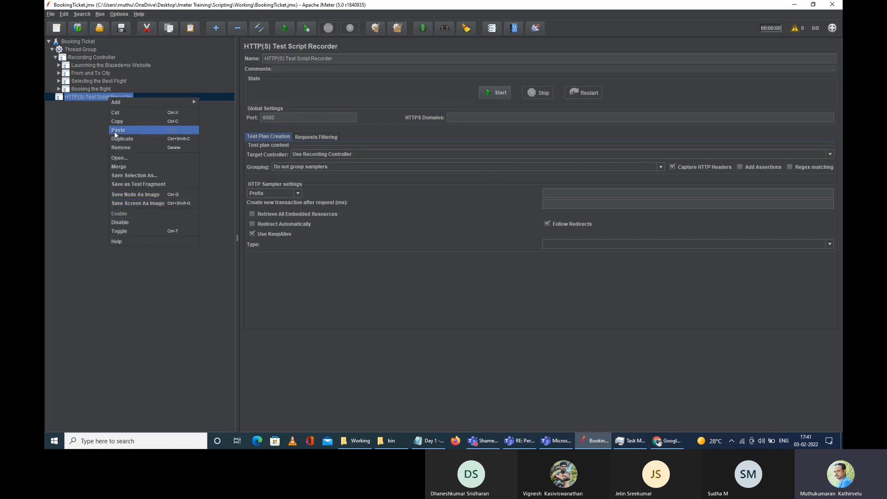
right_click(80, 99)
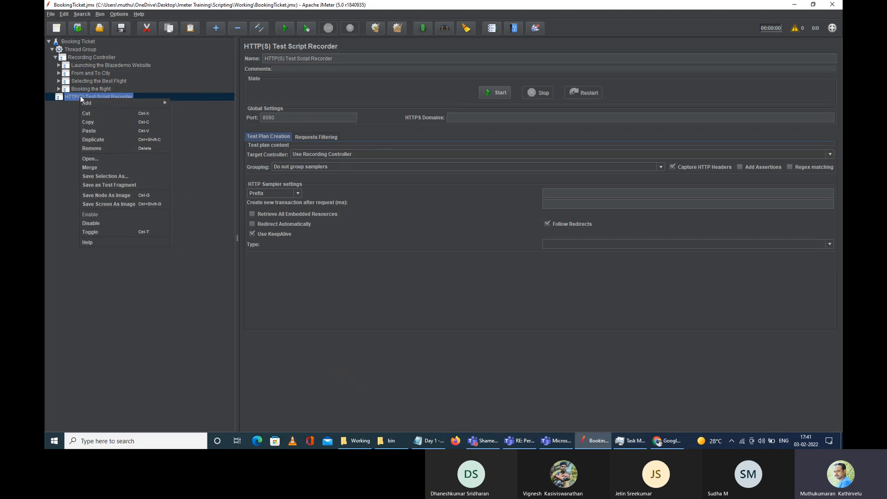
Step: Remove the HTTP(S) Test Script Recorder and save the test plan
click(107, 148)
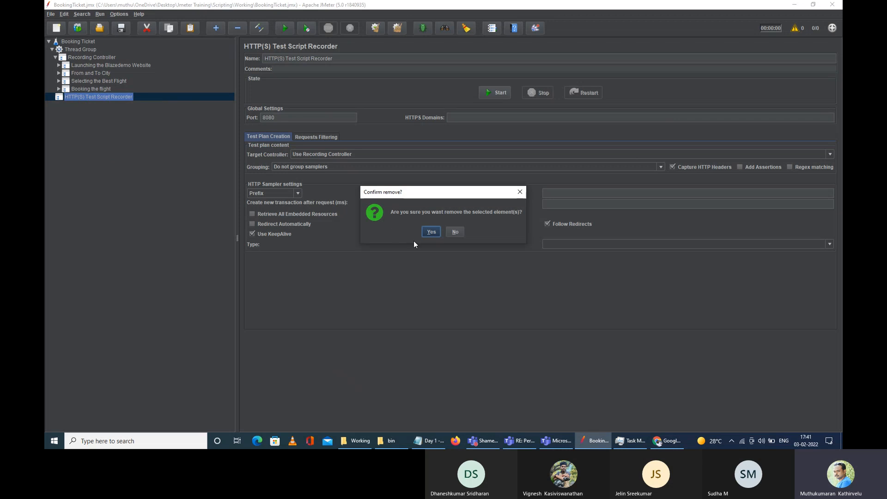
click(432, 232)
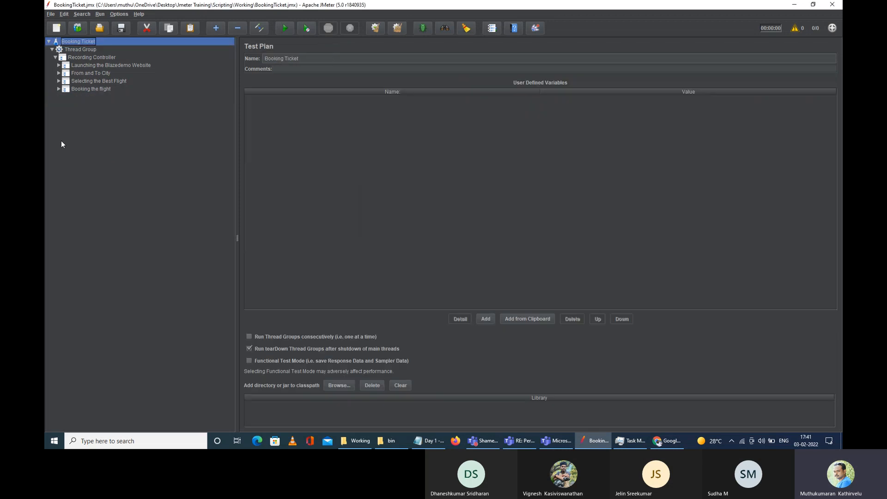
click(121, 28)
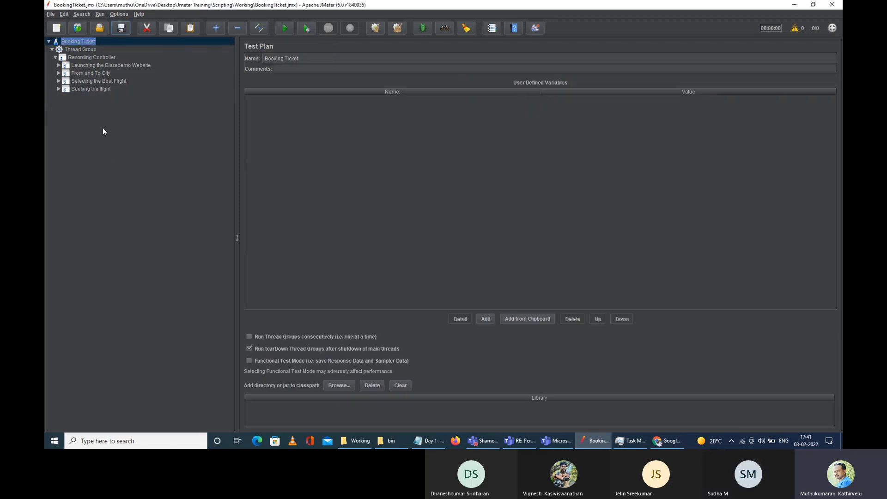
Step: Add a View Results Tree listener to the Thread Group and save the plan
right_click(85, 43)
mouse_move(165, 46)
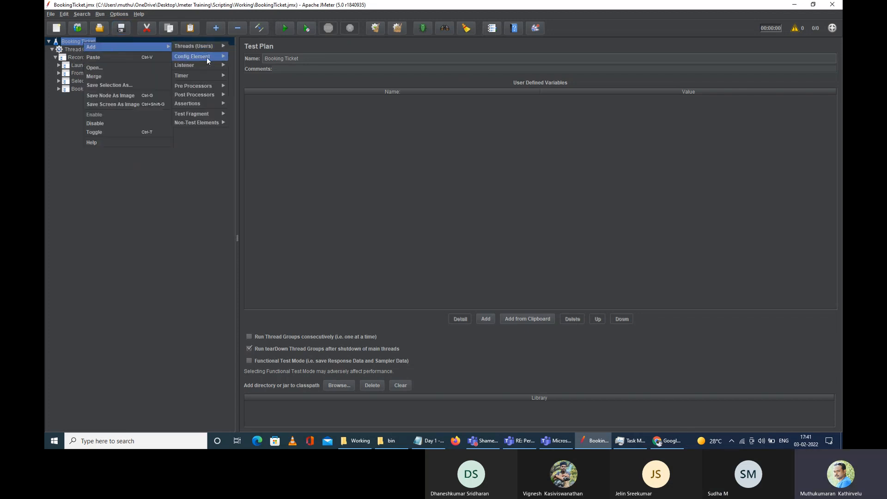
click(72, 50)
right_click(71, 50)
mouse_move(127, 58)
mouse_move(200, 133)
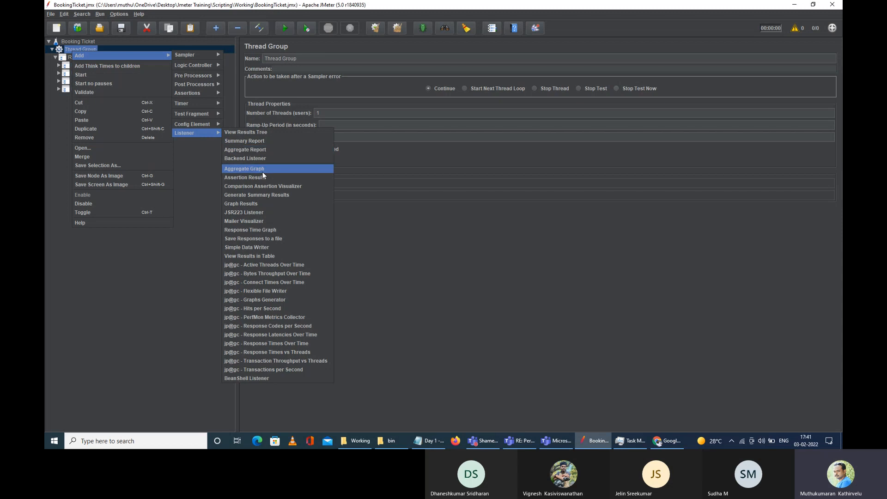
click(261, 133)
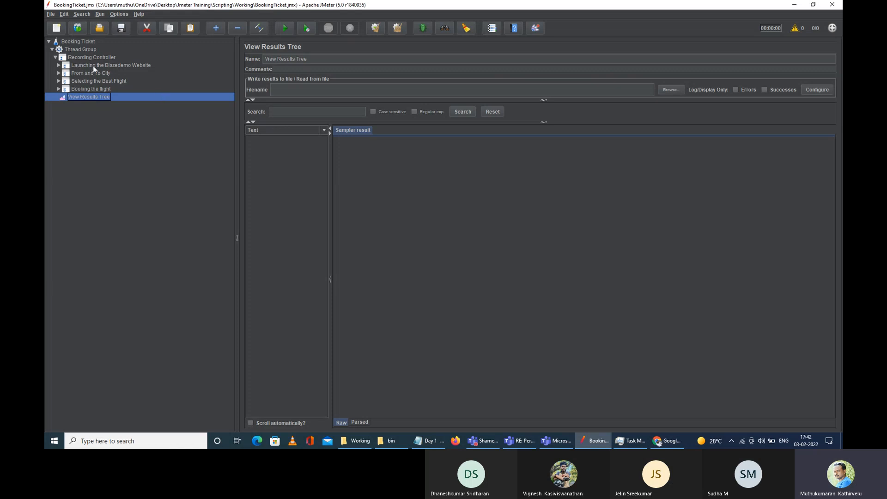
click(120, 29)
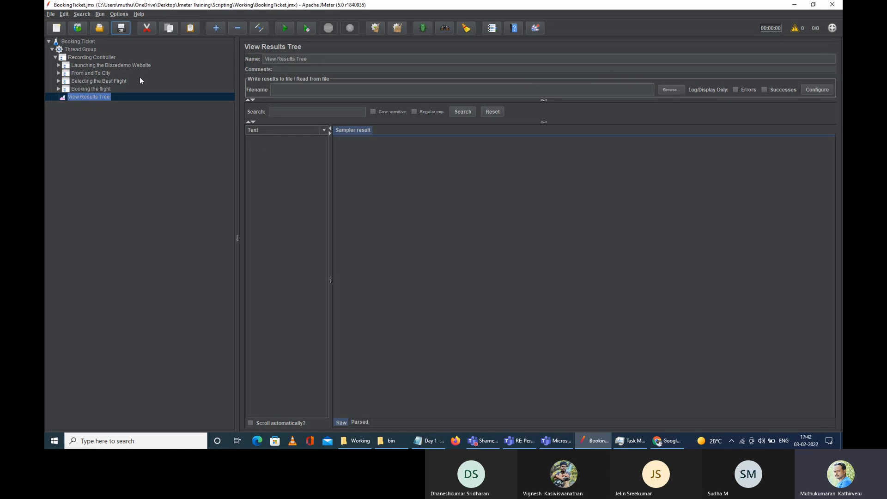
Step: Check the Thread Group's number of threads and loop count, and save again
click(81, 50)
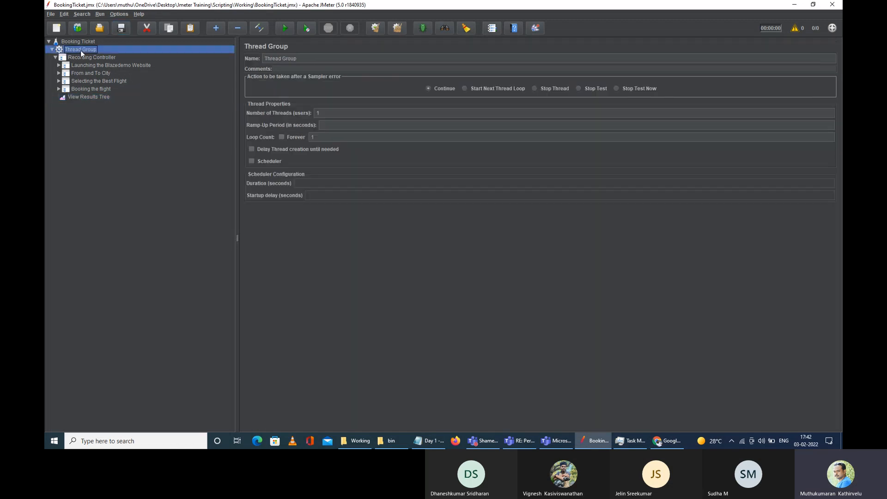
double_click(317, 112)
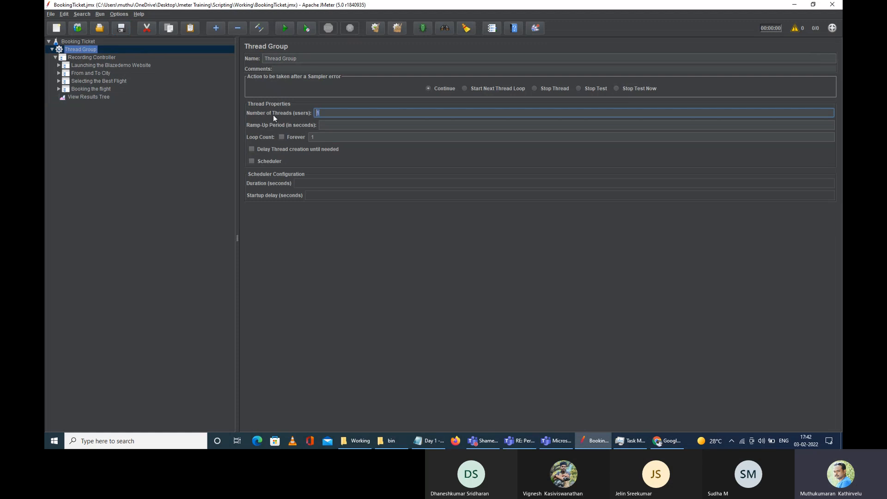
drag(316, 137, 286, 134)
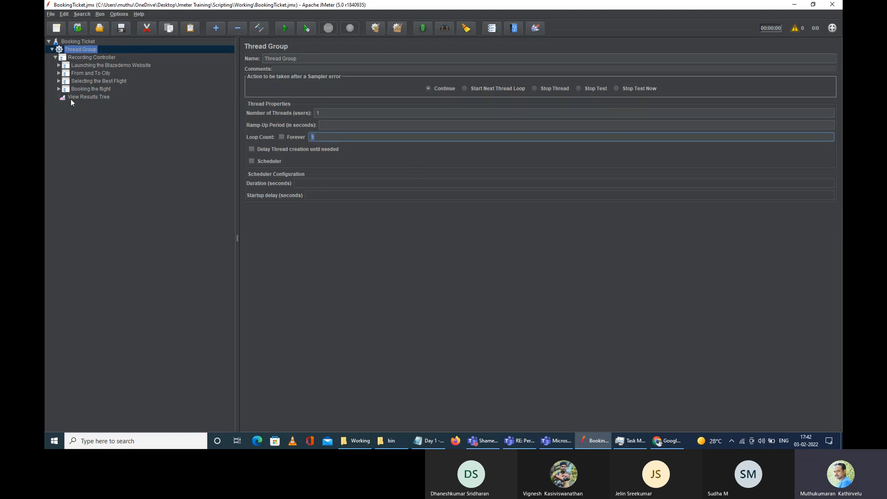
click(118, 29)
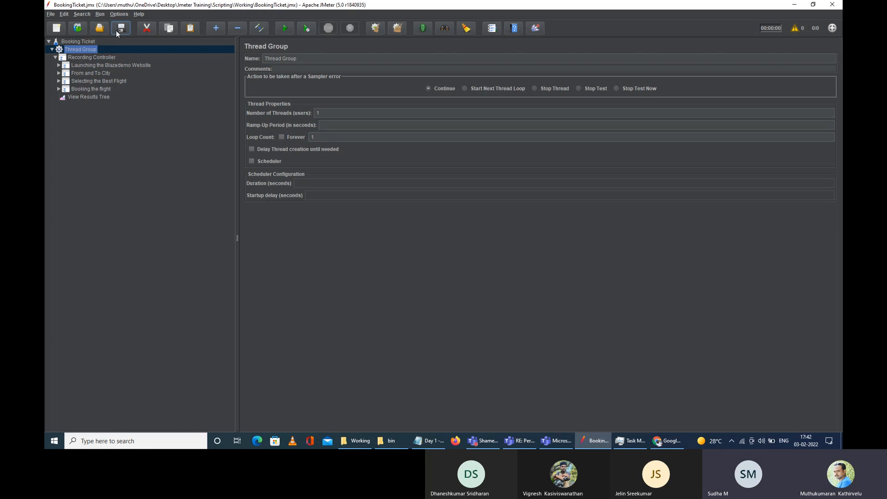
click(87, 98)
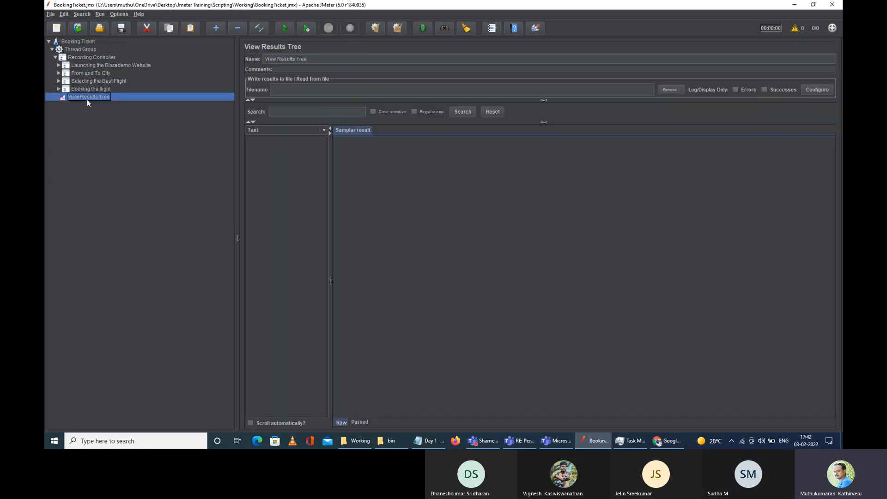
Step: Run the test plan and view sample 1 /'s request and response headers
click(284, 29)
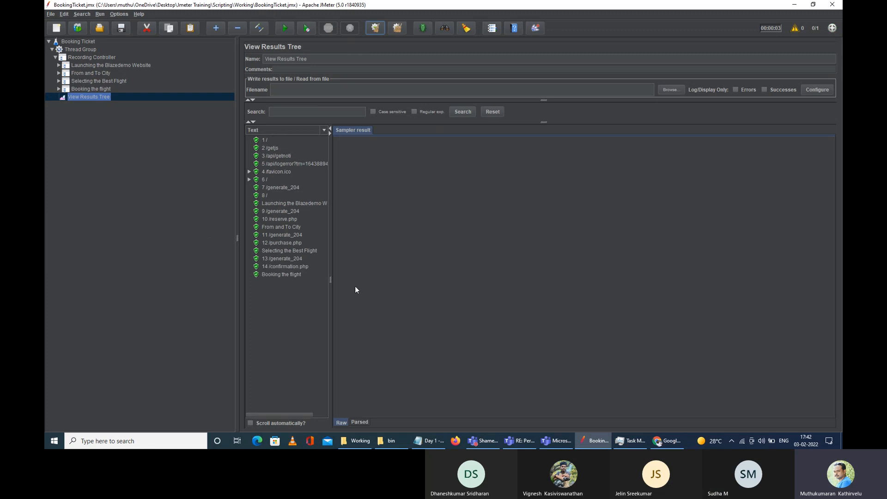
click(259, 140)
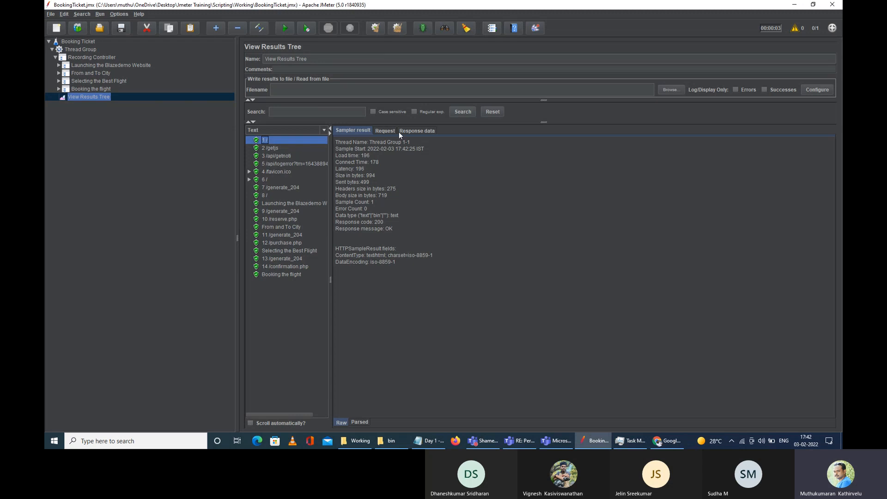
click(392, 131)
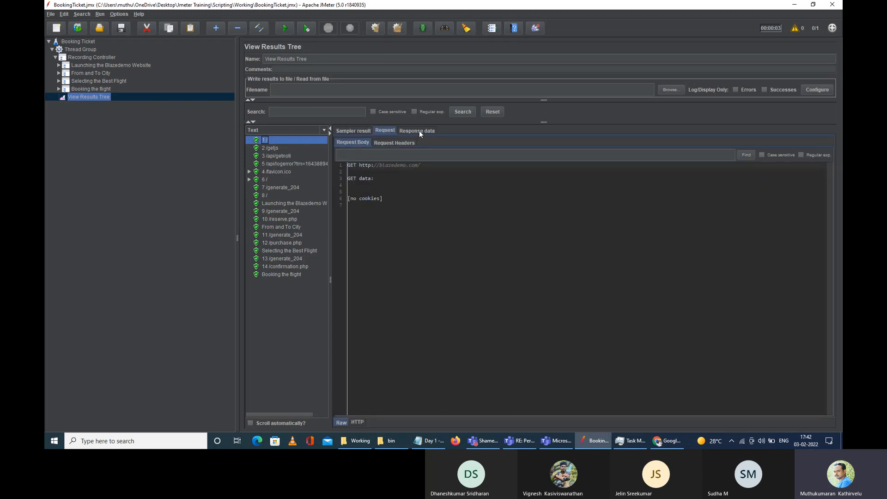
click(395, 145)
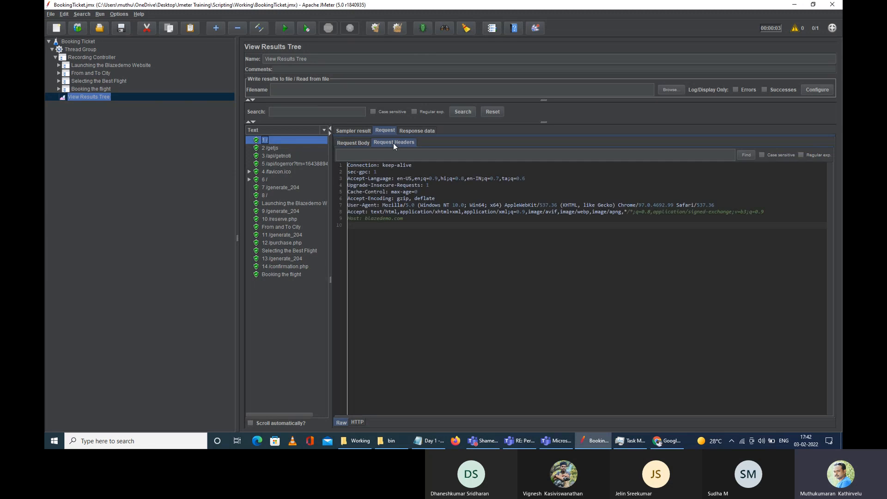
click(421, 131)
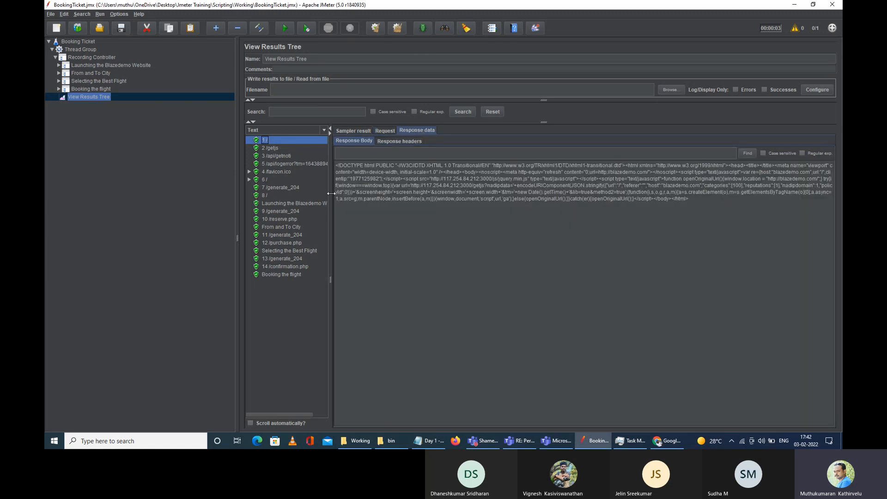
click(394, 142)
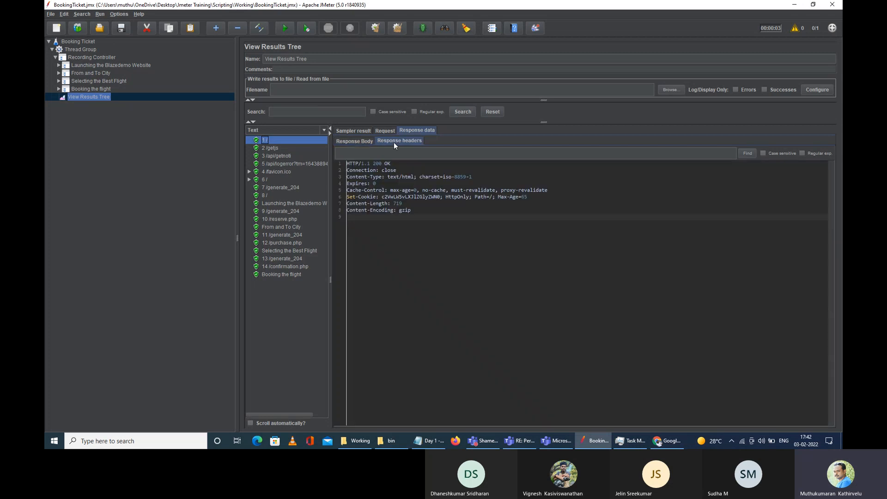
Step: Inspect the 200 OK status, GET request line and HTML body of 1 /, then expand Launching the Blazedemo Website
drag(359, 163, 396, 163)
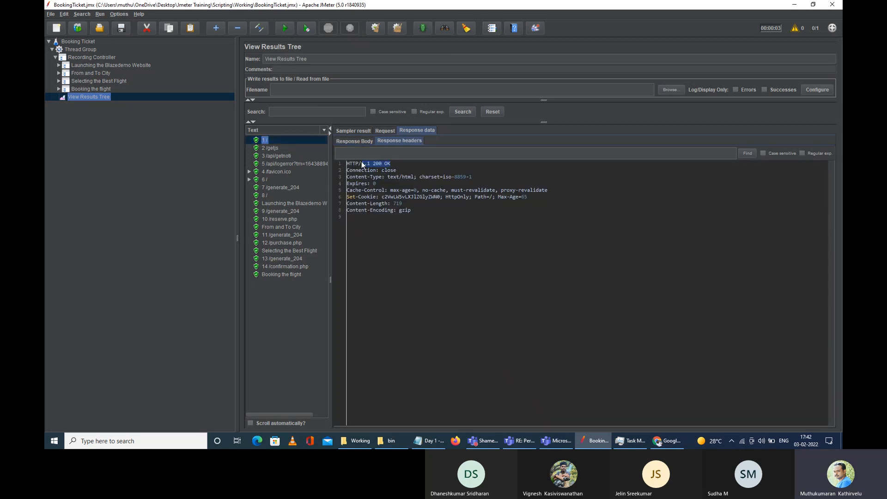
drag(418, 212, 348, 190)
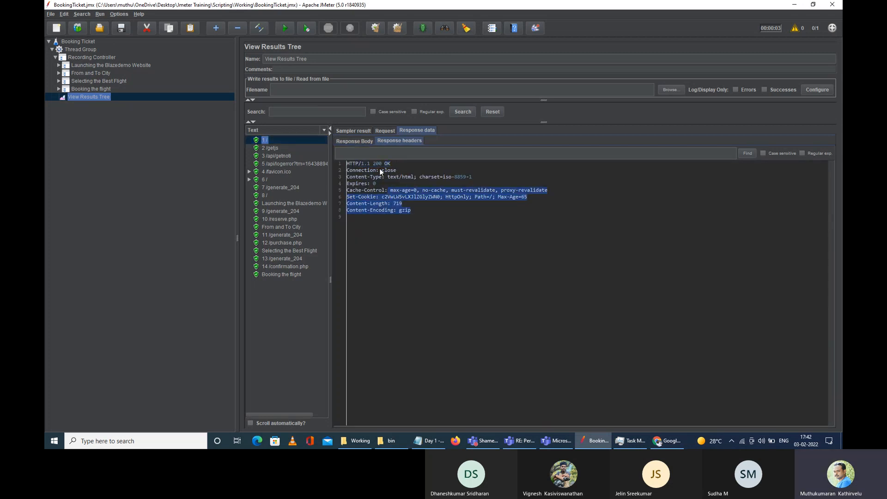
click(385, 130)
click(413, 142)
click(364, 145)
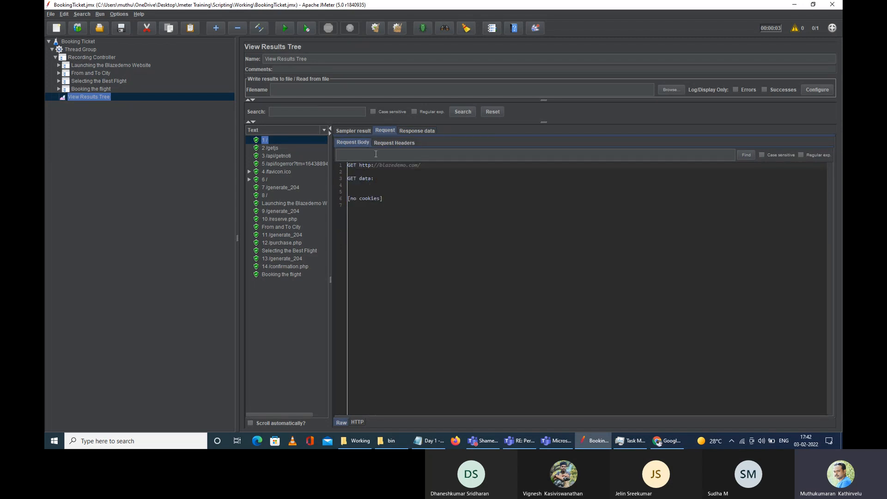
click(417, 130)
click(358, 140)
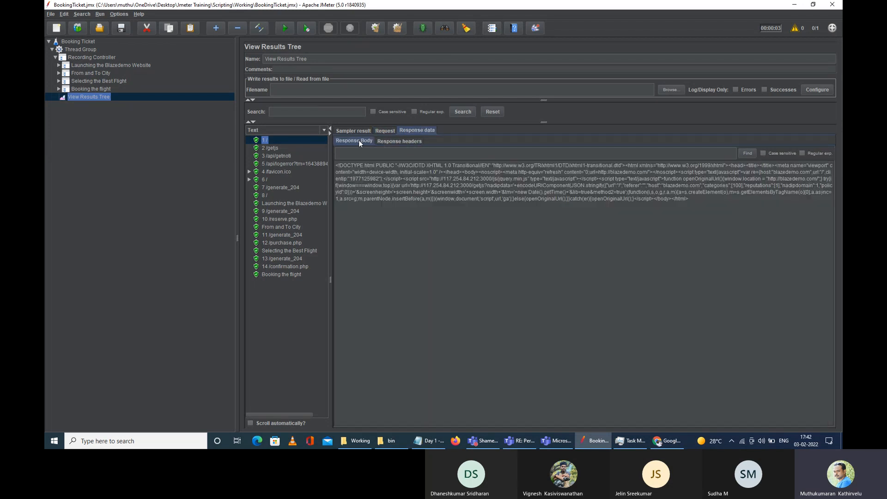
drag(336, 164, 695, 202)
click(722, 196)
click(59, 65)
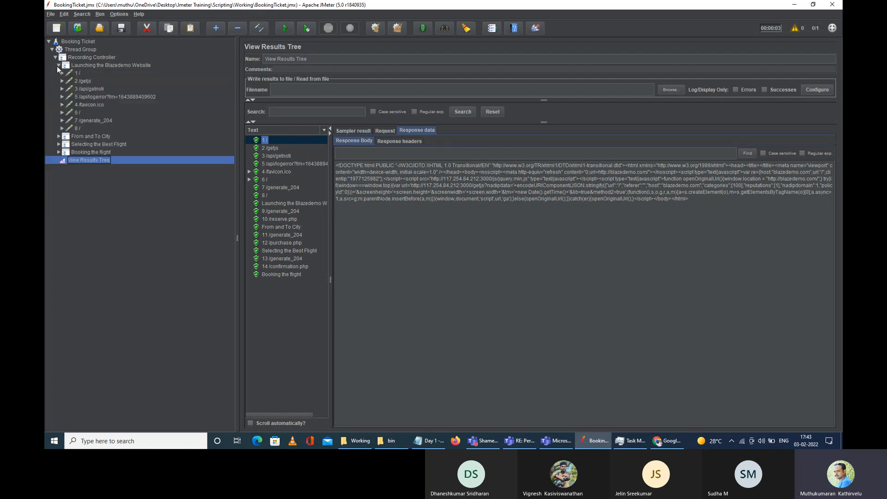
Step: Check request 1 /'s server blazedemo.com and protocol http, then expand it to show its HTTP Header Manager
click(71, 73)
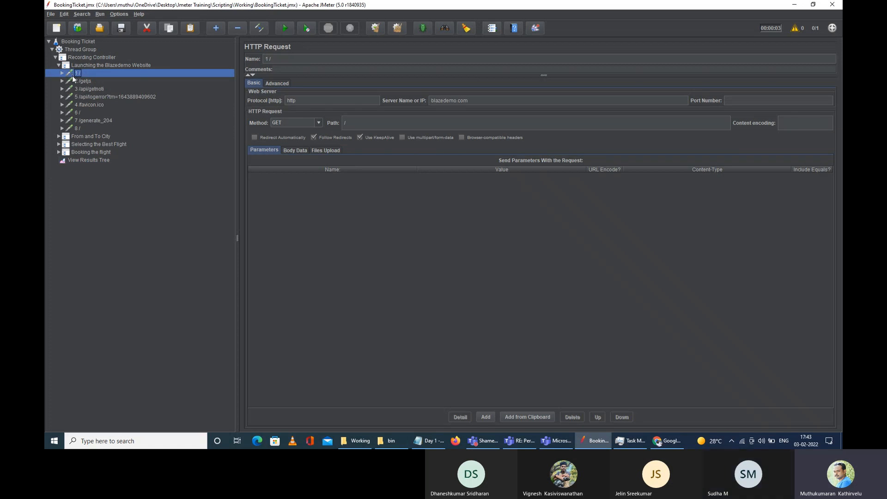
drag(477, 101, 432, 99)
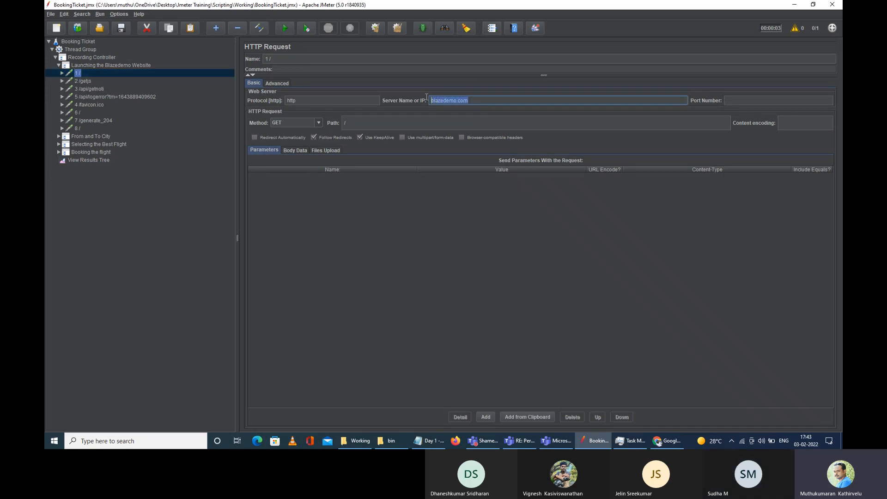
click(296, 100)
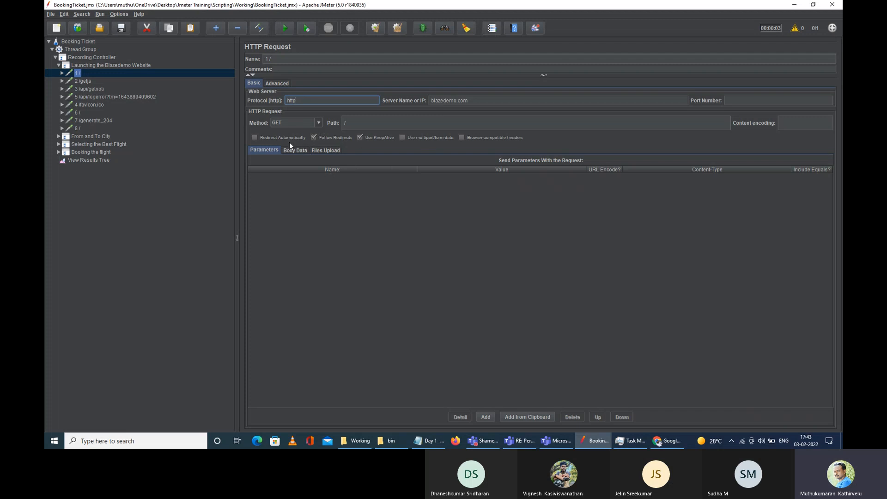
click(62, 73)
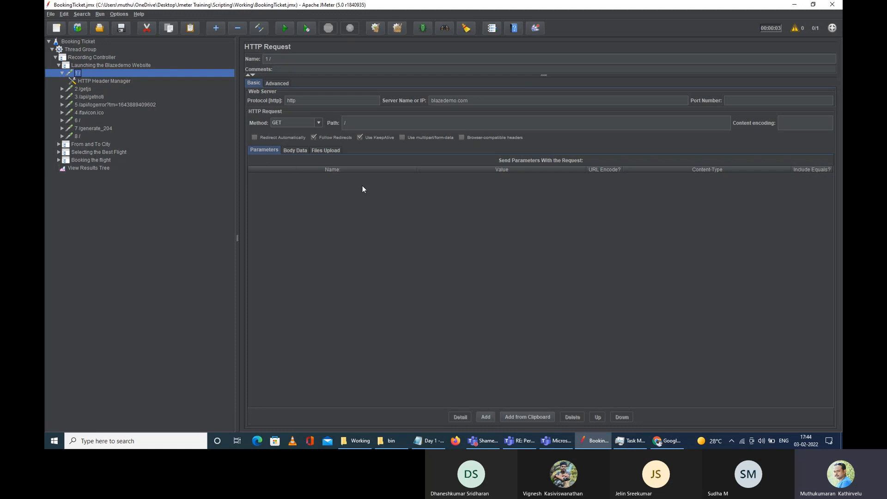
Step: Browse request 1 /'s Body Data, Files Upload and Parameters tabs, then open its HTTP Header Manager
click(299, 151)
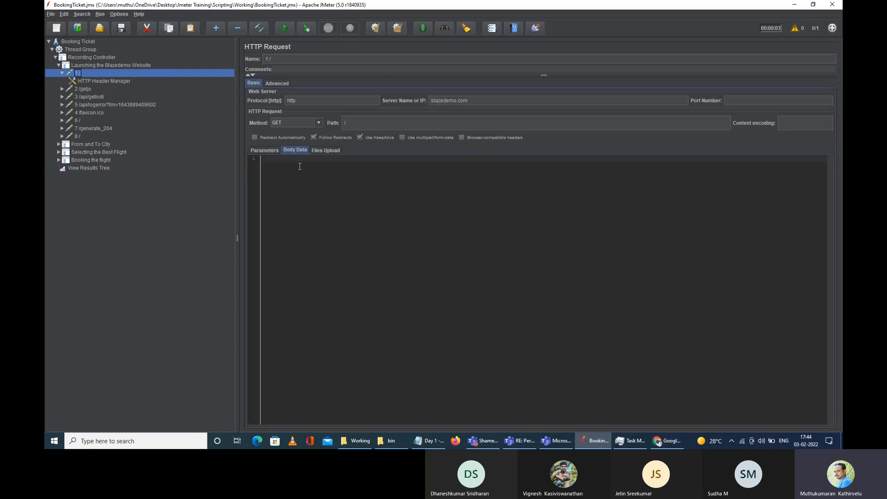
click(332, 150)
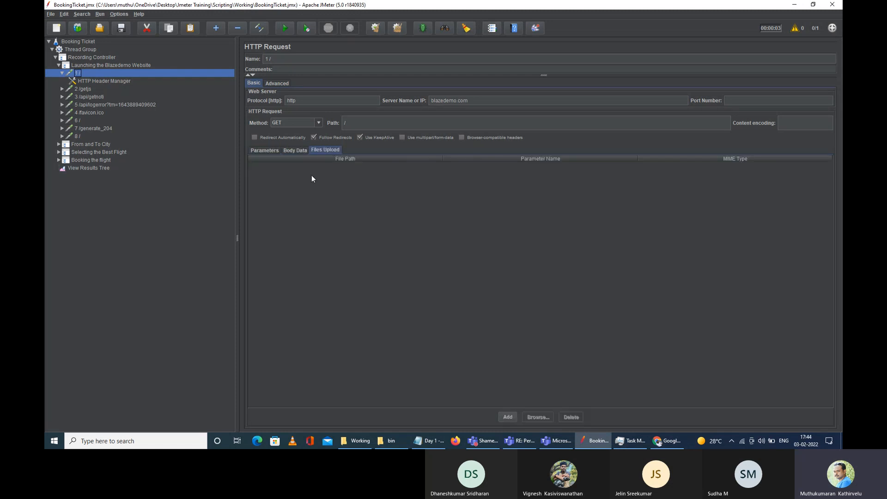
click(262, 150)
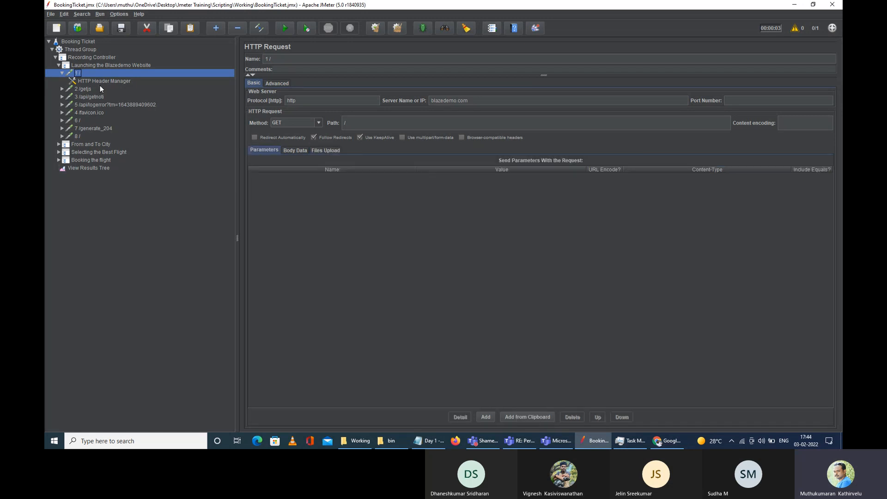
click(102, 82)
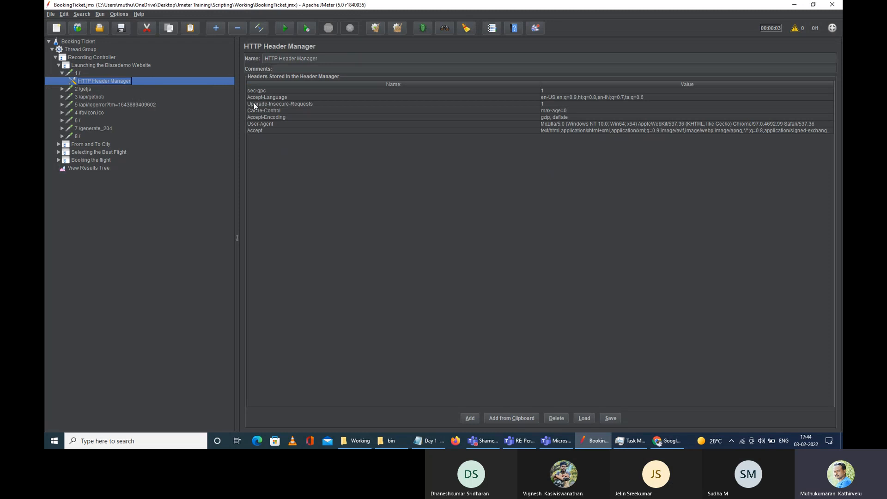
Step: Review the seven recorded headers, such as User-Agent and Cache-Control max-age=0, and select them all
click(274, 129)
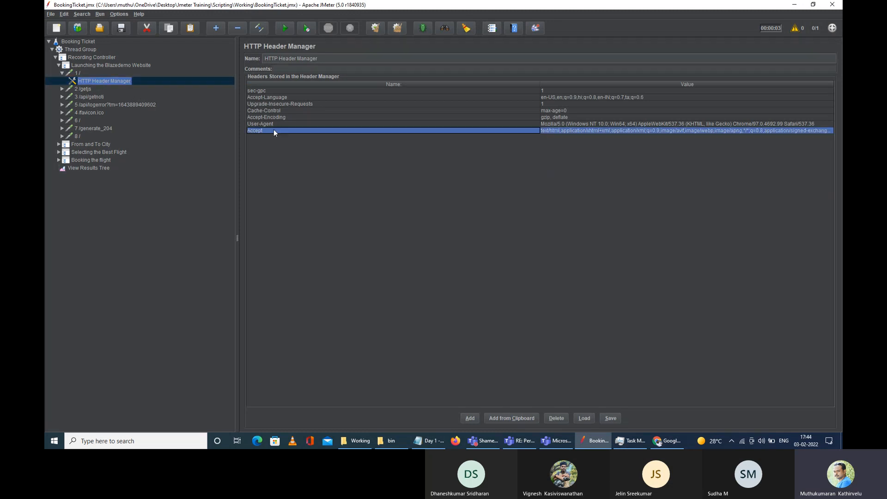
click(279, 122)
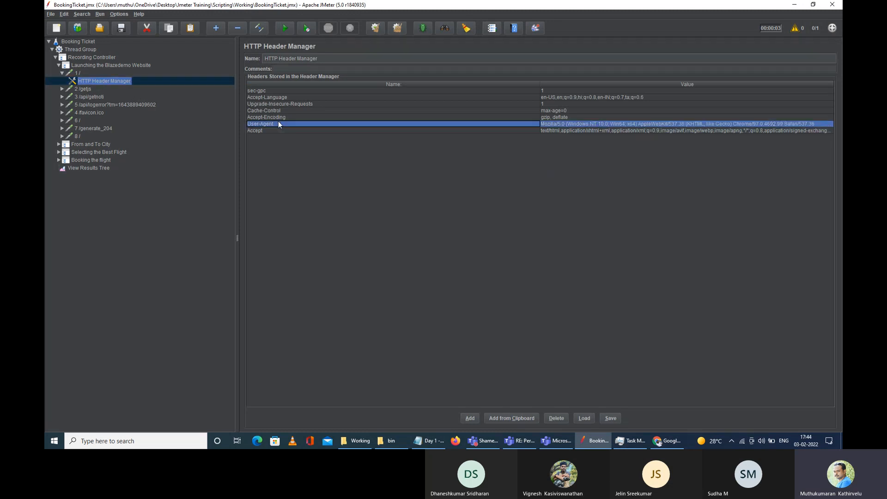
click(569, 124)
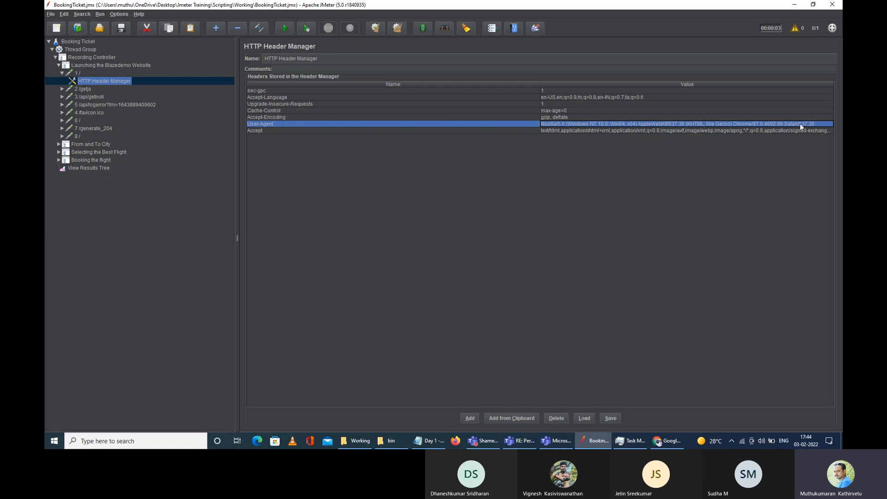
click(256, 117)
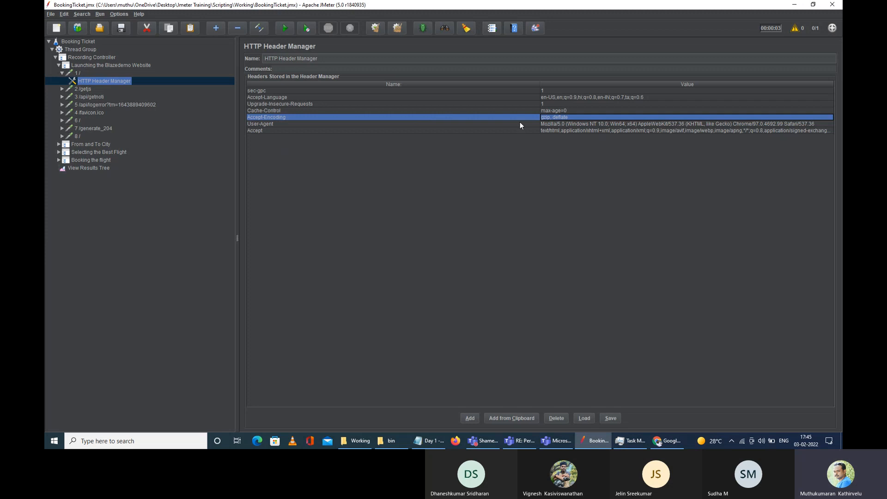
click(274, 111)
click(549, 110)
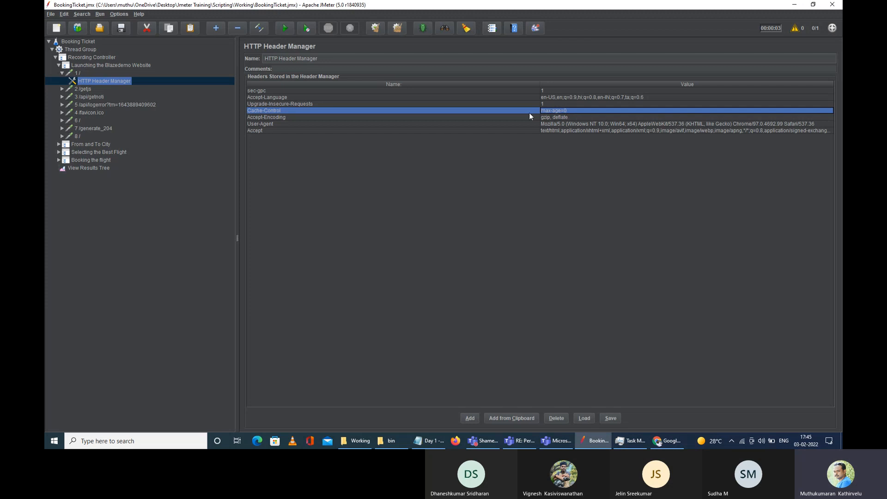
click(553, 98)
click(553, 91)
click(552, 131)
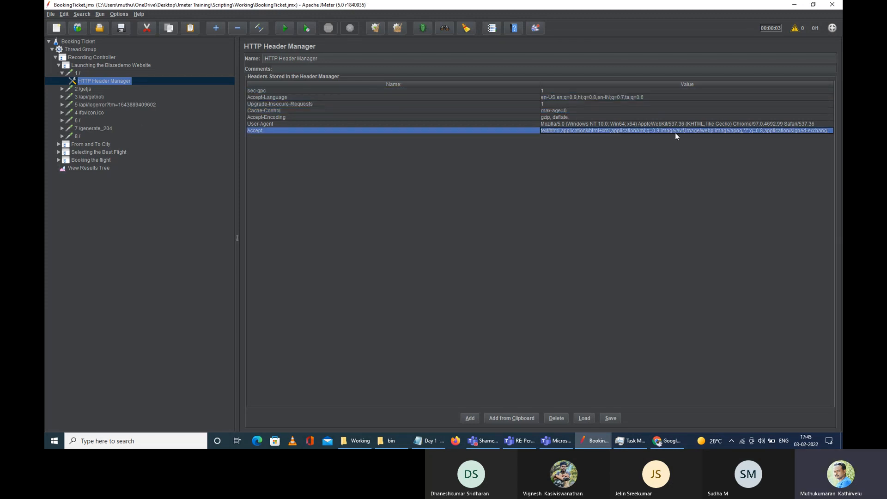
drag(283, 89, 511, 130)
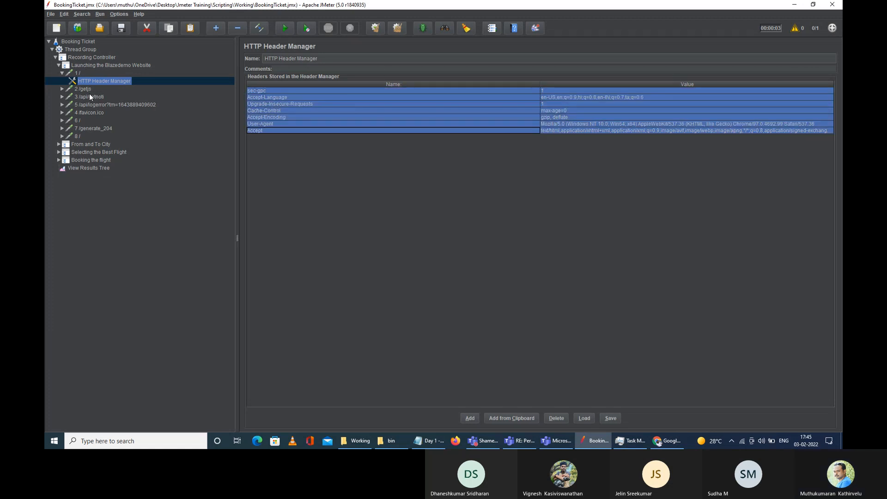
click(77, 73)
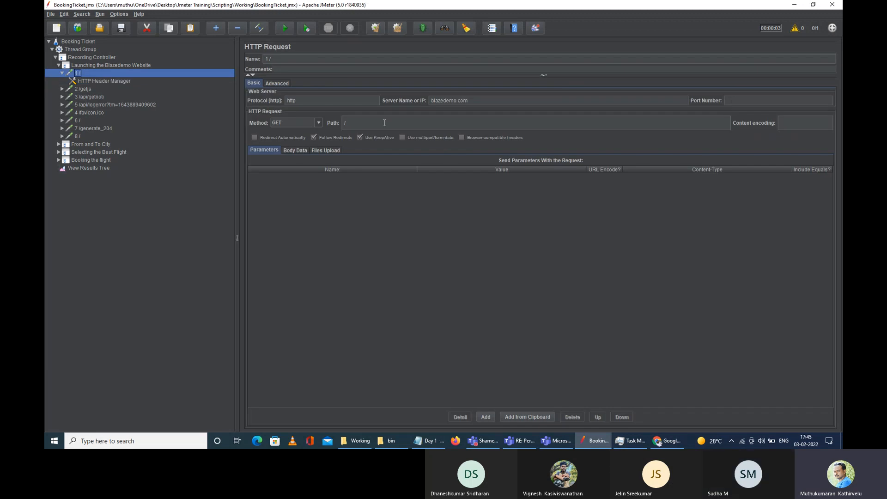
Step: Compare server blazedemo.com on 1 / with 117.254.84.212 on 2 /getjs, and expand 2 /getjs
click(475, 101)
triple_click(476, 101)
click(480, 101)
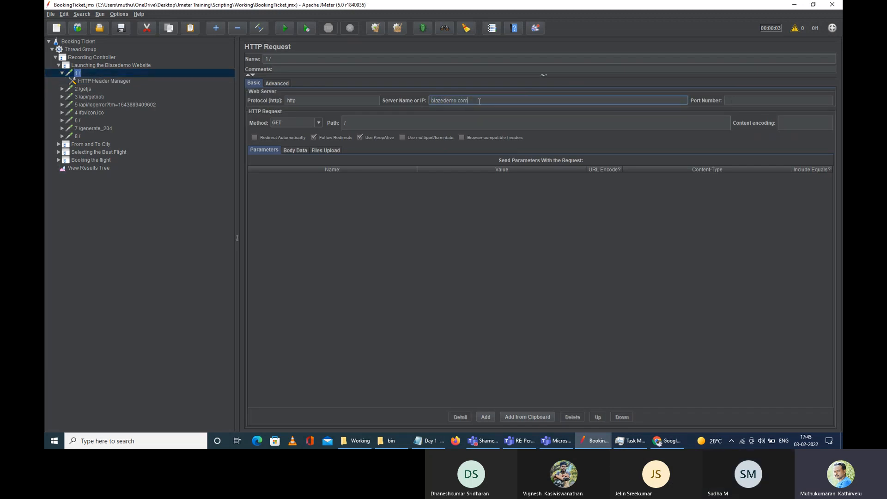
click(84, 89)
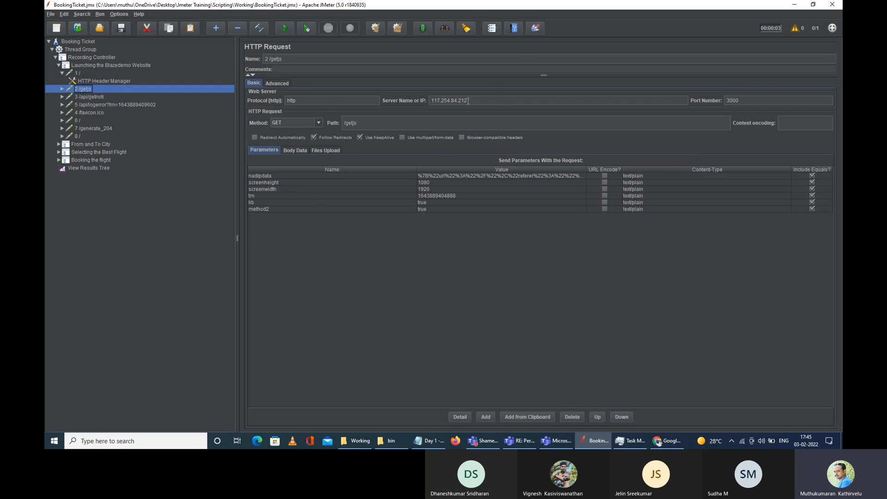
triple_click(455, 100)
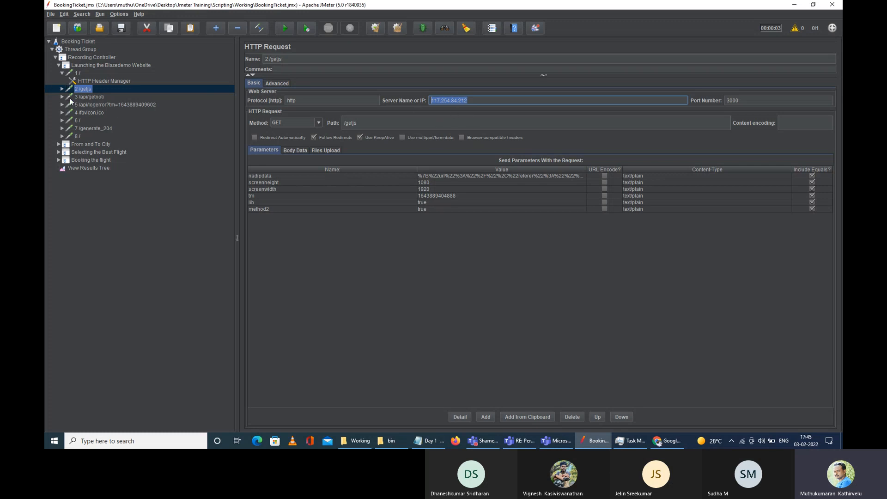
click(59, 91)
click(61, 89)
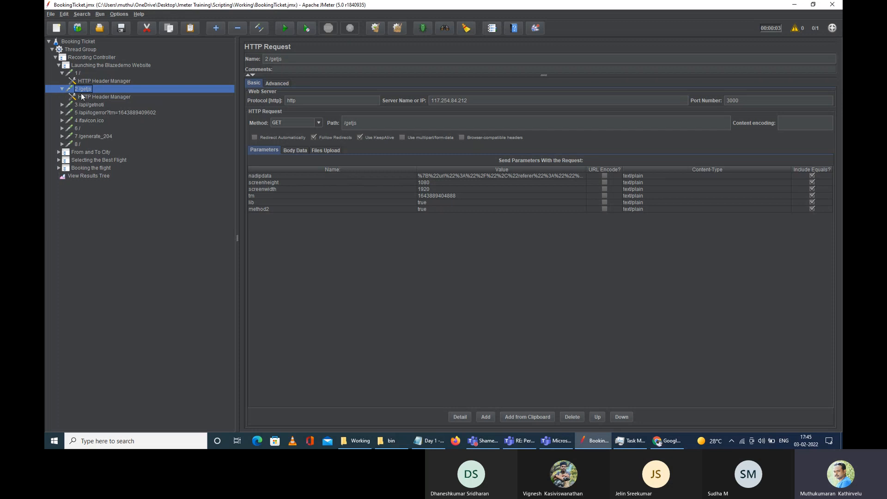
Step: Disable request 2 /getjs, then disable its HTTP Header Manager as well
right_click(83, 92)
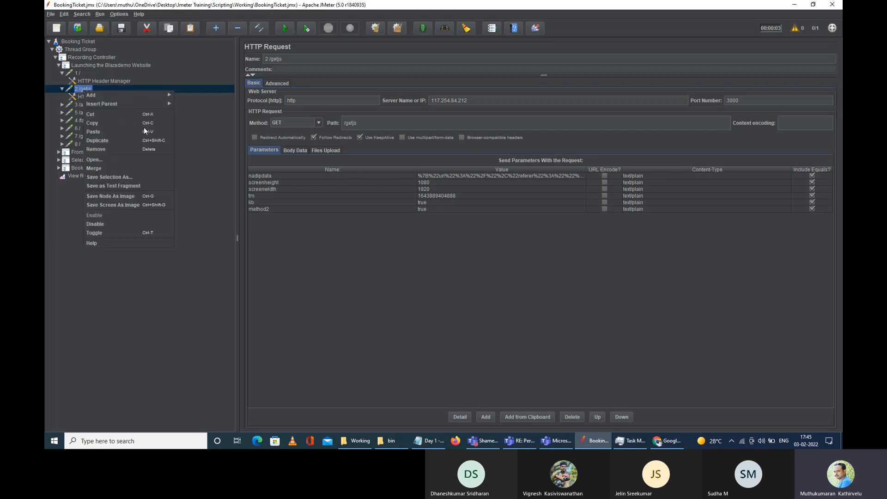
click(124, 226)
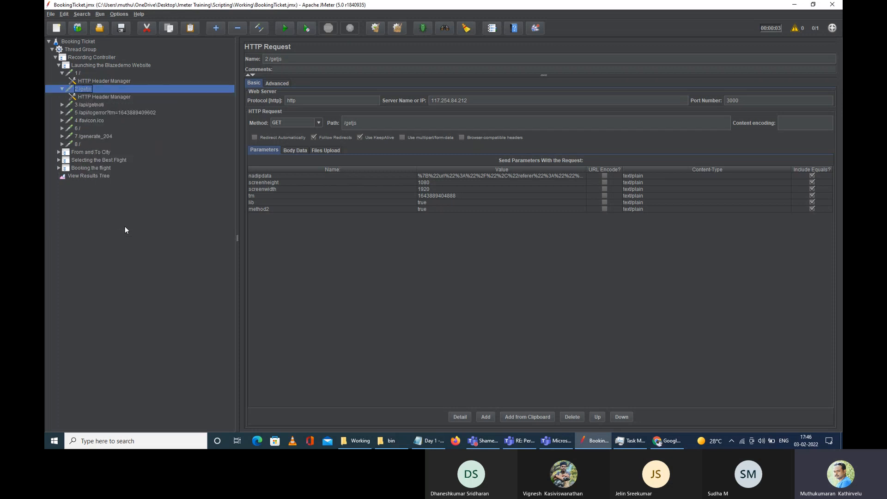
click(93, 97)
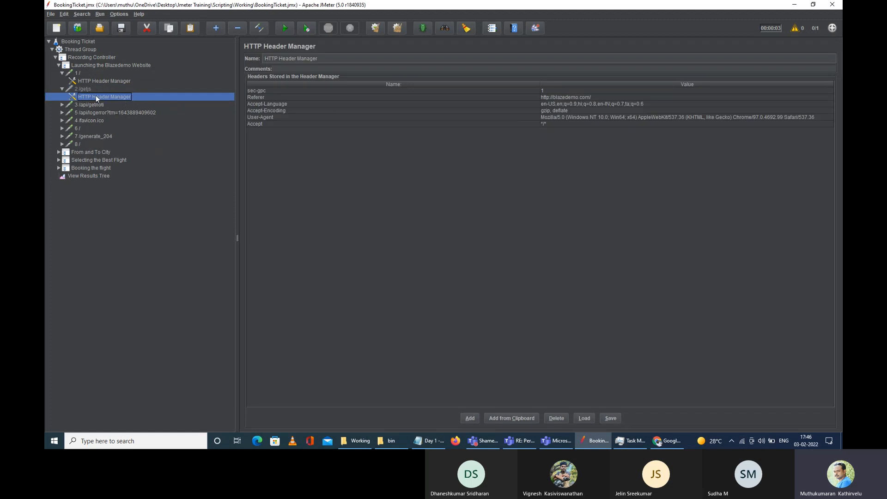
right_click(95, 96)
click(114, 209)
click(83, 89)
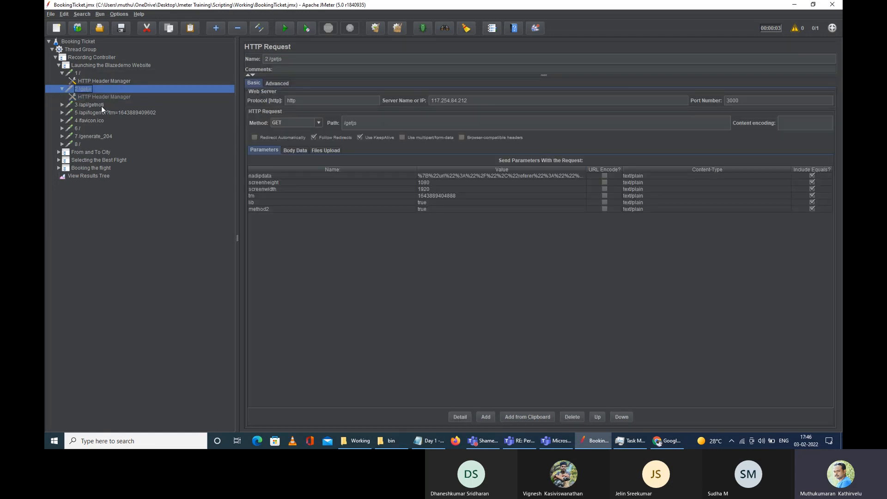
ctrl+click(104, 96)
right_click(87, 91)
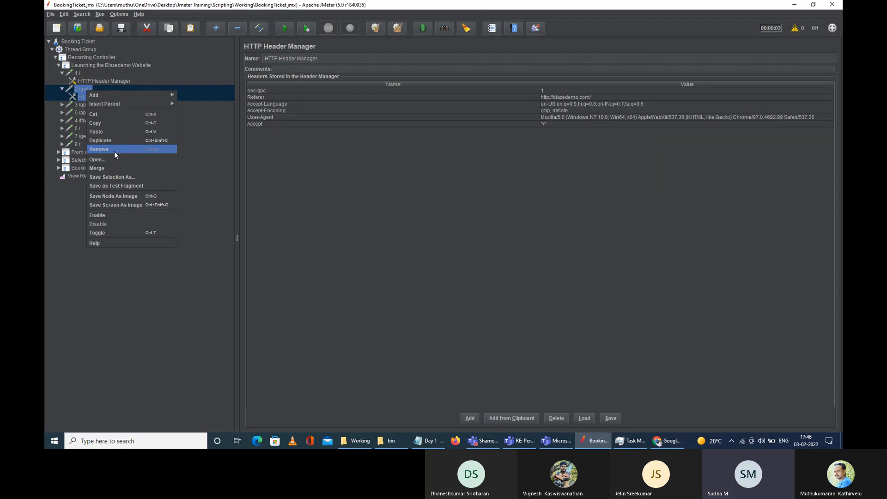
Step: Keep the 2 /getjs header manager, review its headers, then collapse 2 /getjs and check server 117.254.84.212
click(70, 89)
click(61, 88)
click(62, 89)
click(101, 97)
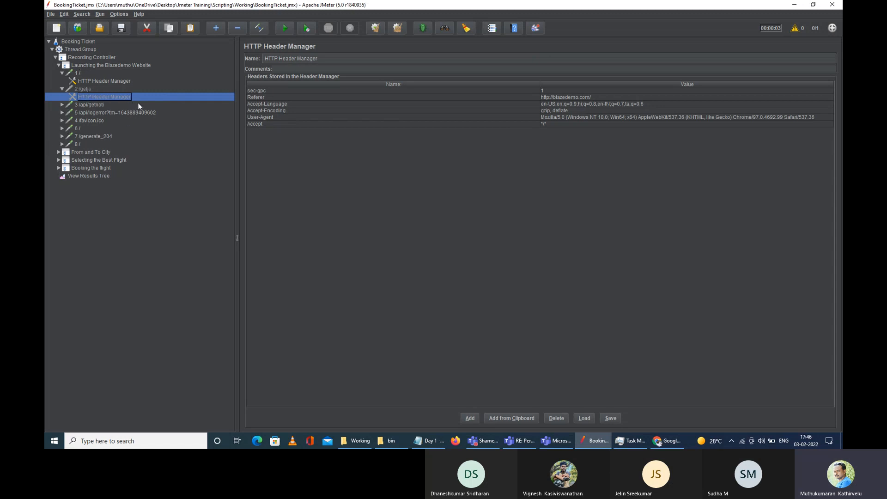
click(84, 89)
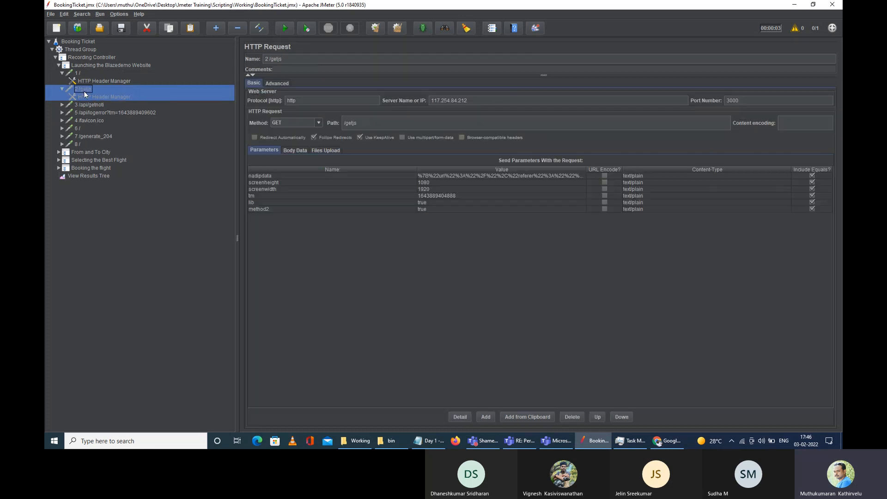
right_click(87, 94)
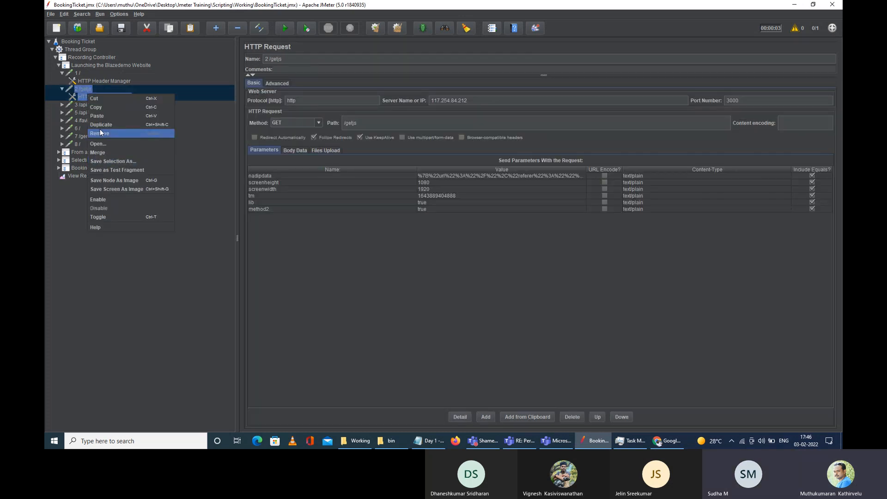
click(63, 89)
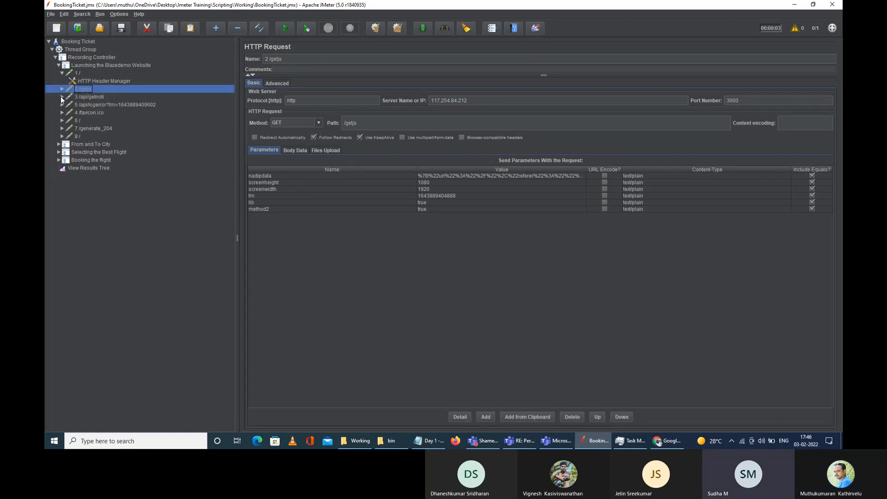
double_click(469, 101)
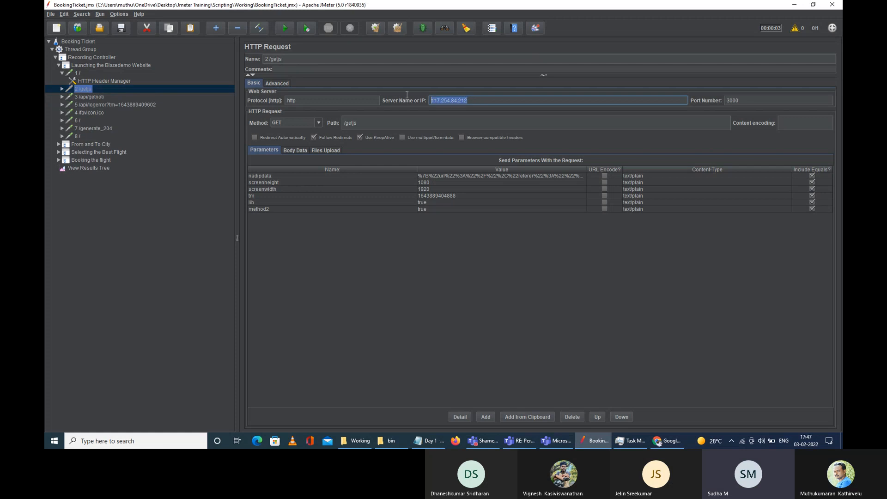
Step: Compare 1 /'s server blazedemo.com and path / against 2 /getjs's 117.254.84.212, then open 3 /api/getnoti
click(77, 73)
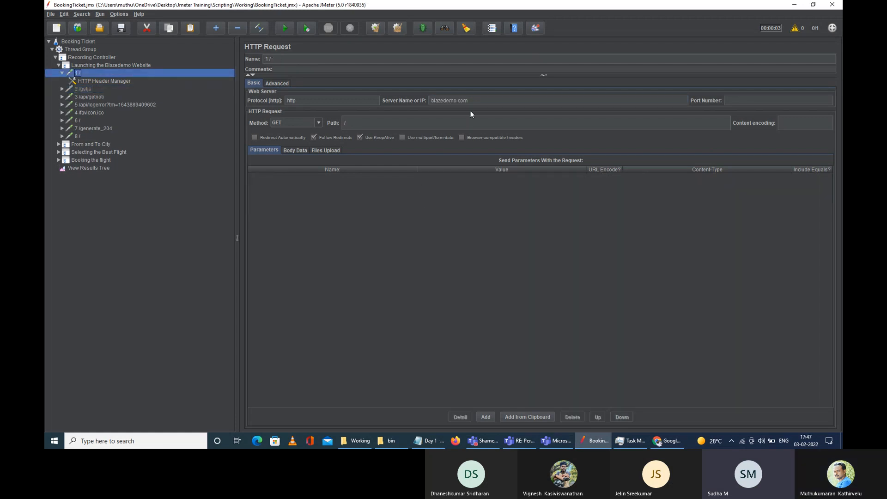
drag(476, 103, 431, 98)
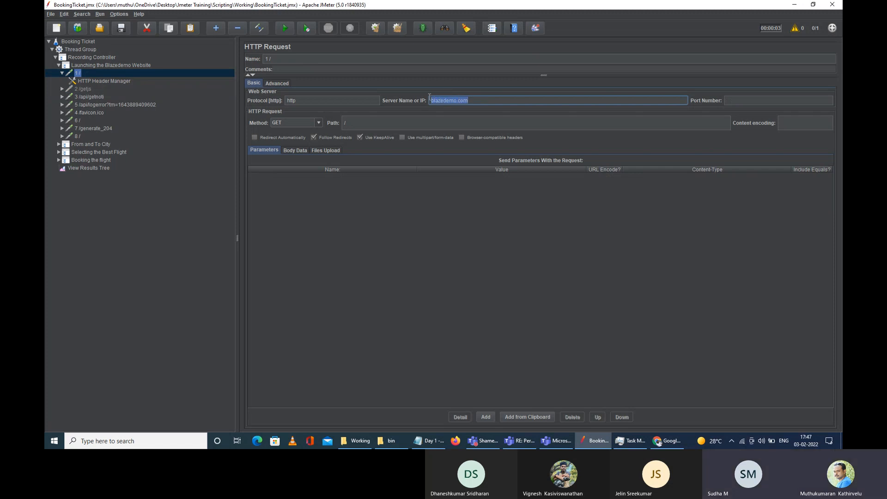
click(484, 101)
drag(488, 102, 418, 101)
click(480, 101)
double_click(459, 102)
click(344, 123)
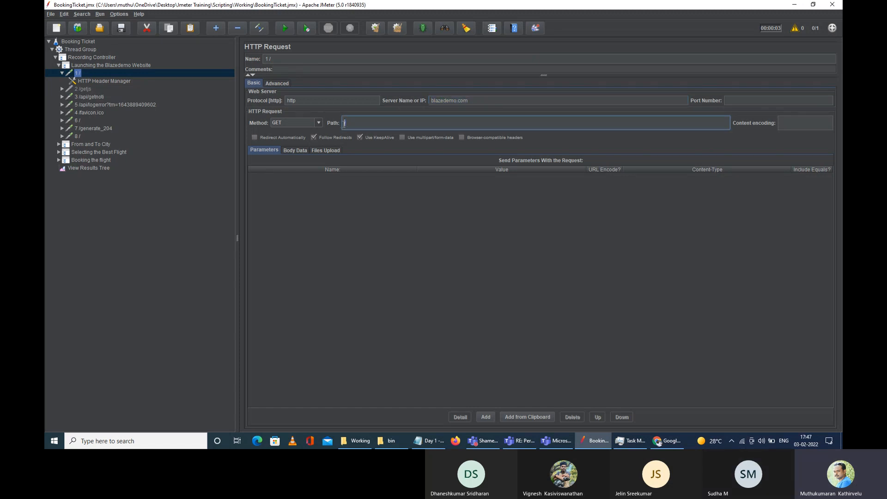
click(81, 89)
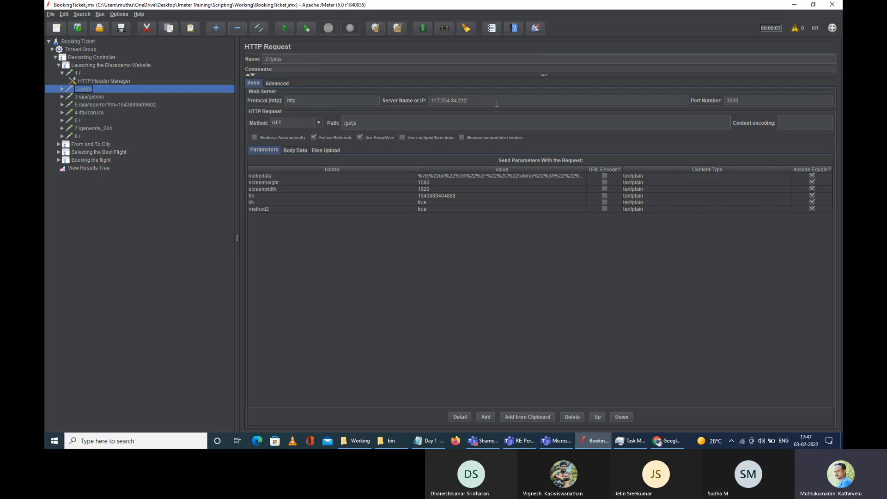
drag(489, 100, 411, 98)
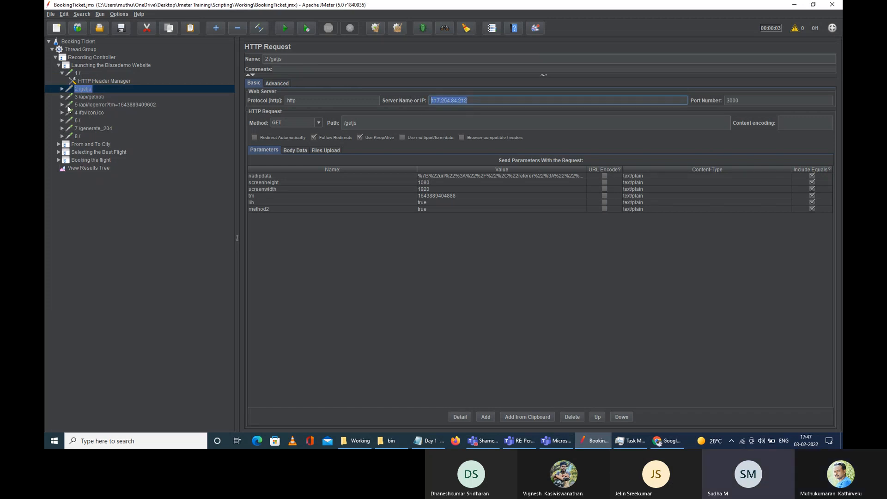
click(83, 97)
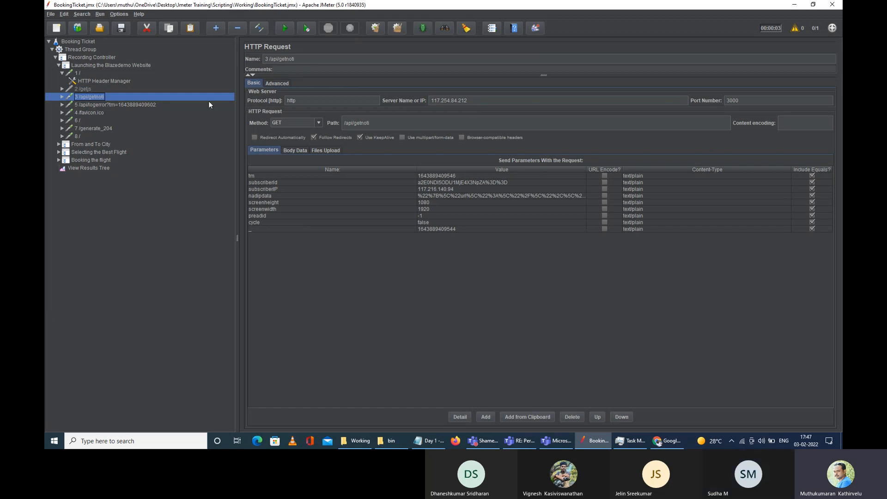
Step: Disable the HTTP Header Manager under 3 /api/getnoti
click(61, 97)
click(91, 105)
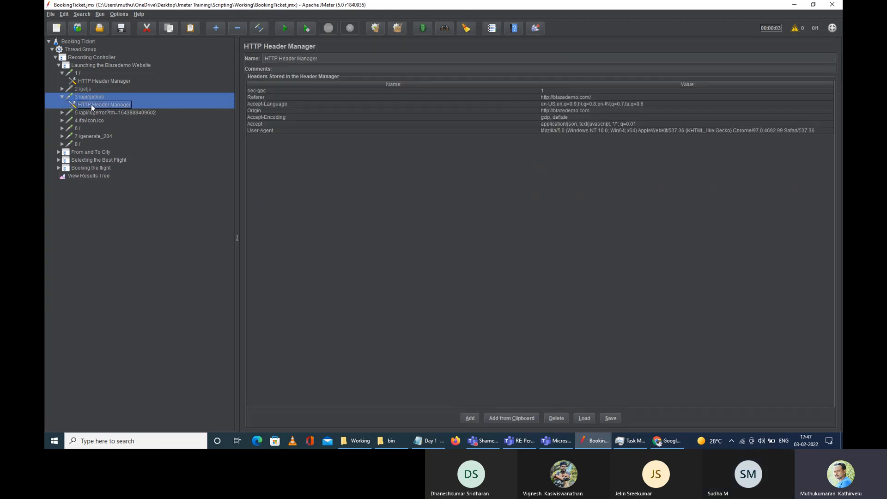
right_click(91, 104)
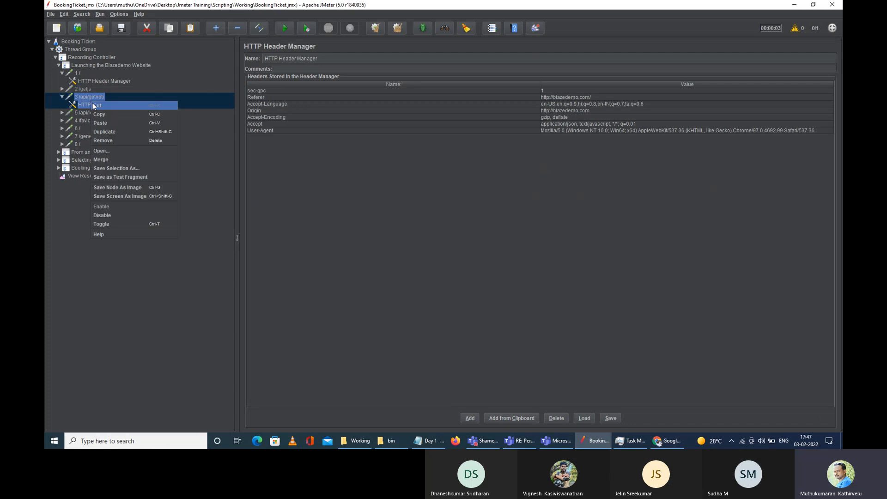
click(106, 215)
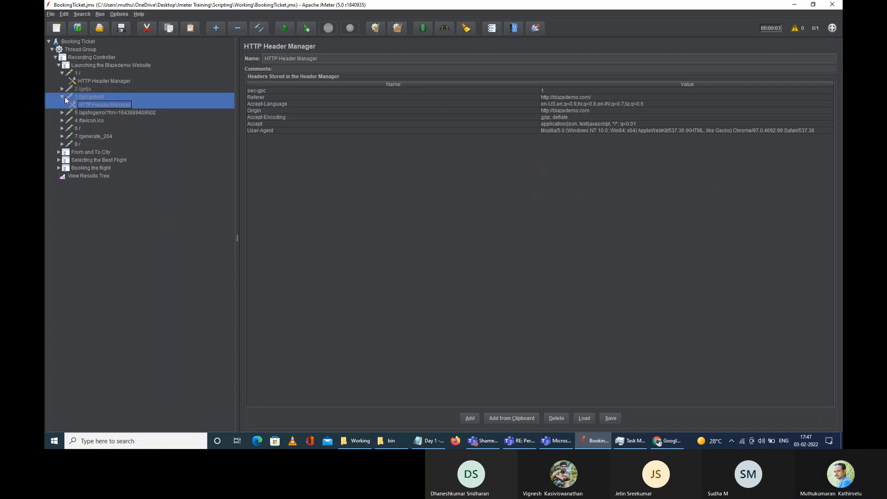
click(64, 97)
Step: Disable the /api/logerror request together with its header manager
click(106, 104)
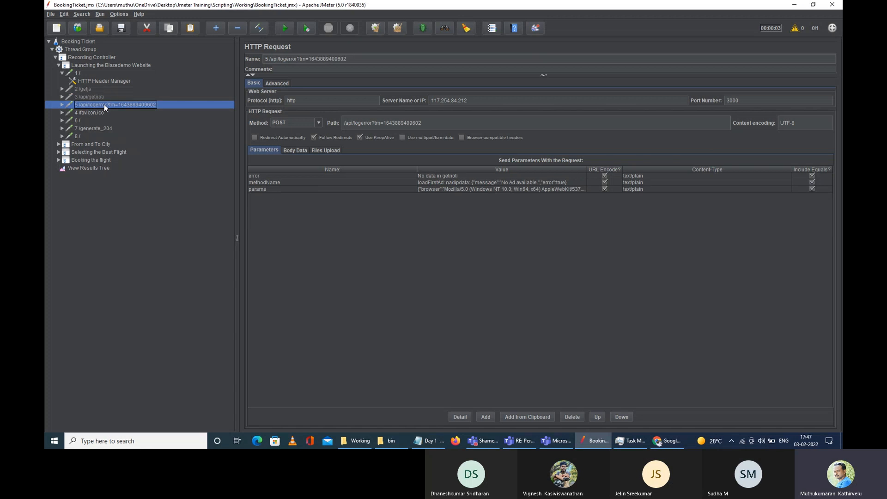
click(61, 104)
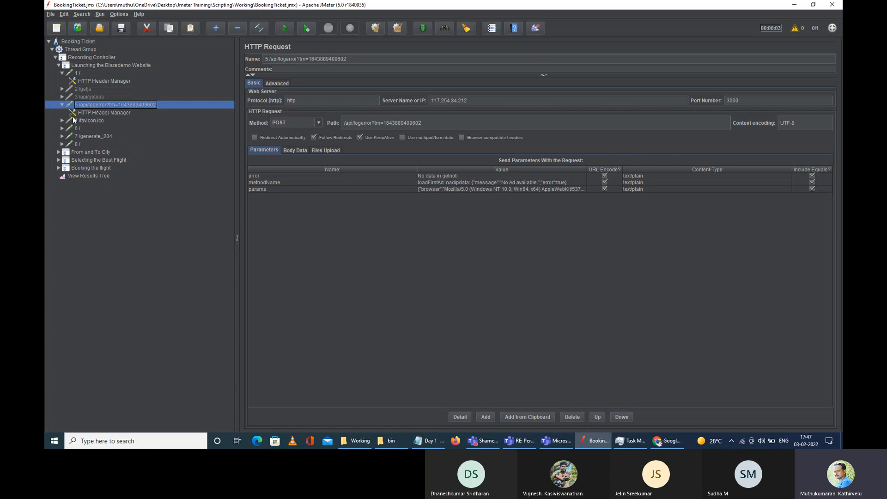
click(96, 113)
ctrl+click(100, 104)
right_click(101, 105)
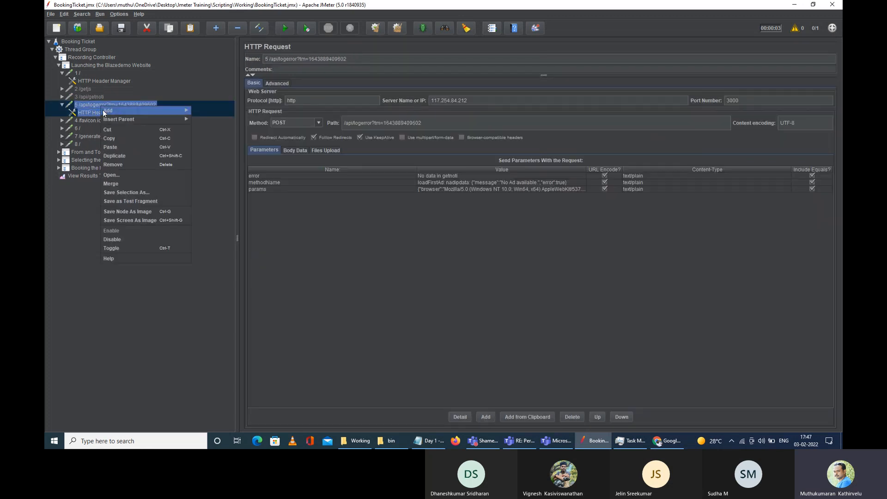
click(129, 240)
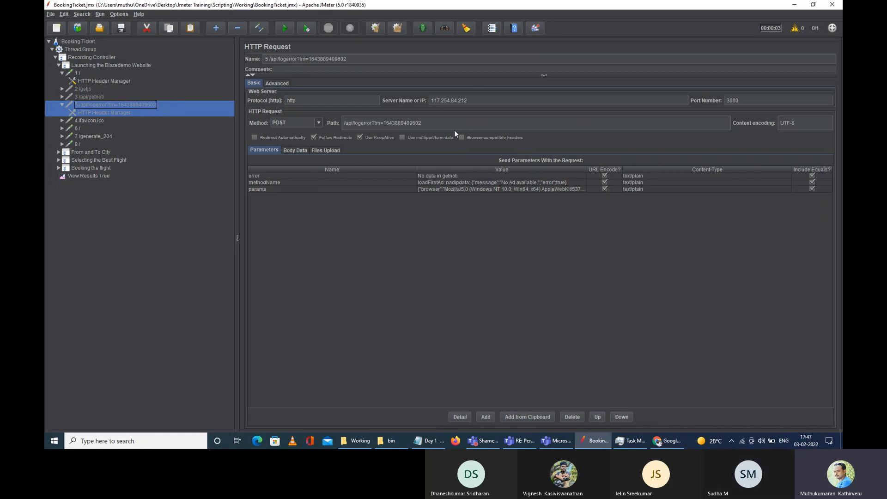
Step: Review the 4 /favicon.ico and 6 / requests and their header managers, both on blazedemo.com
click(62, 121)
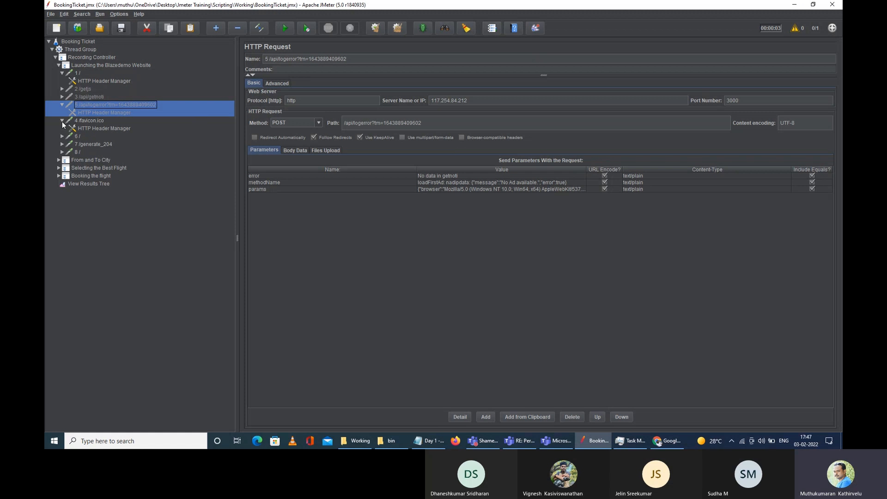
click(103, 129)
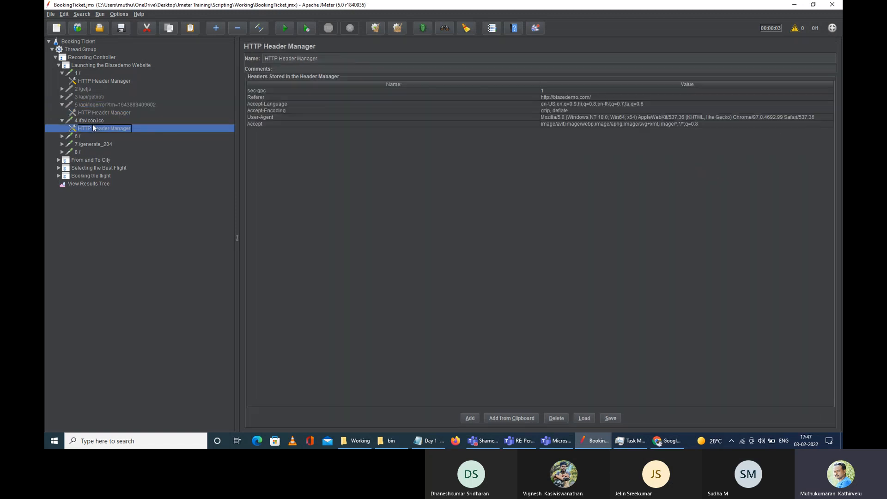
click(96, 122)
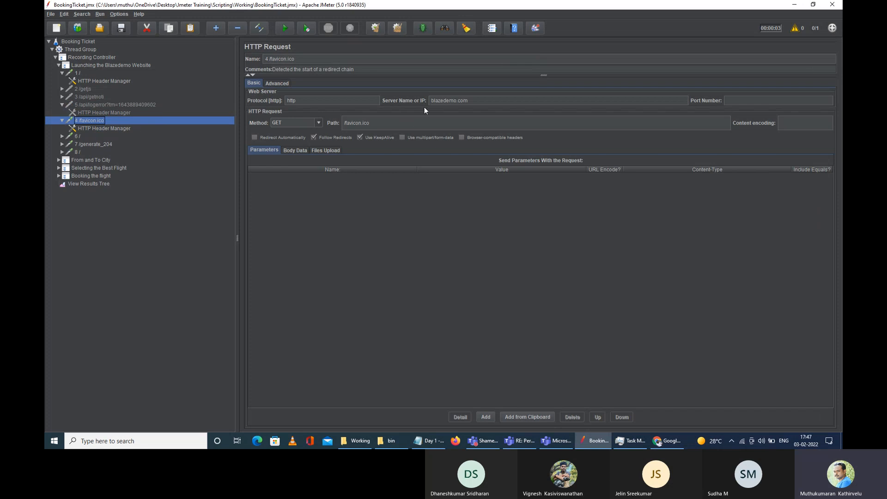
drag(485, 100, 415, 100)
click(92, 128)
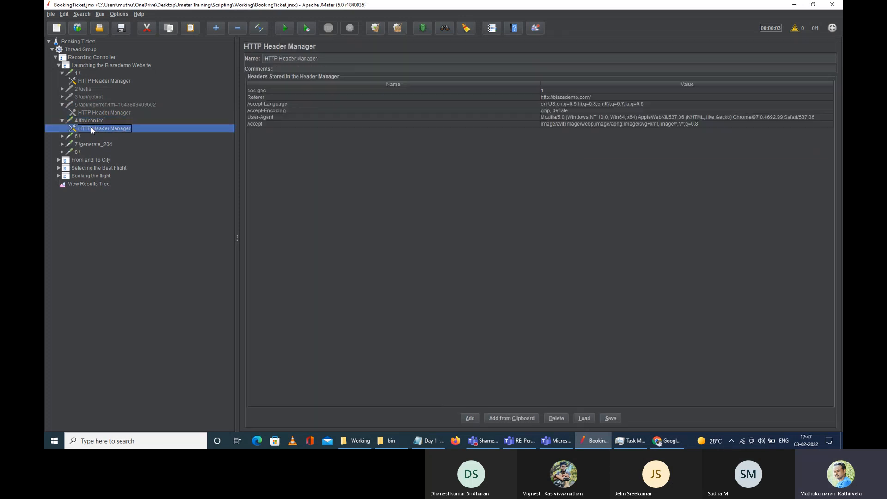
click(63, 136)
click(78, 137)
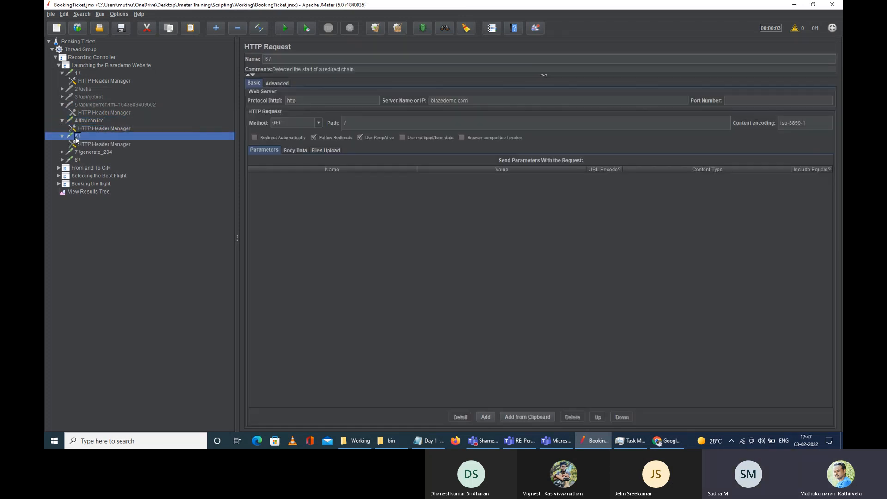
click(469, 101)
click(363, 121)
click(92, 145)
Step: Disable 7 /generate_204 together with its HTTP Header Manager
click(87, 153)
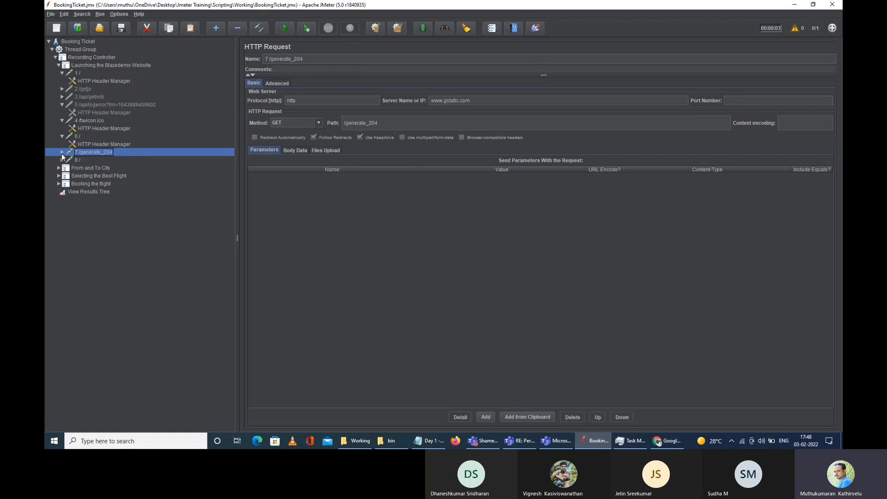
click(62, 153)
click(86, 160)
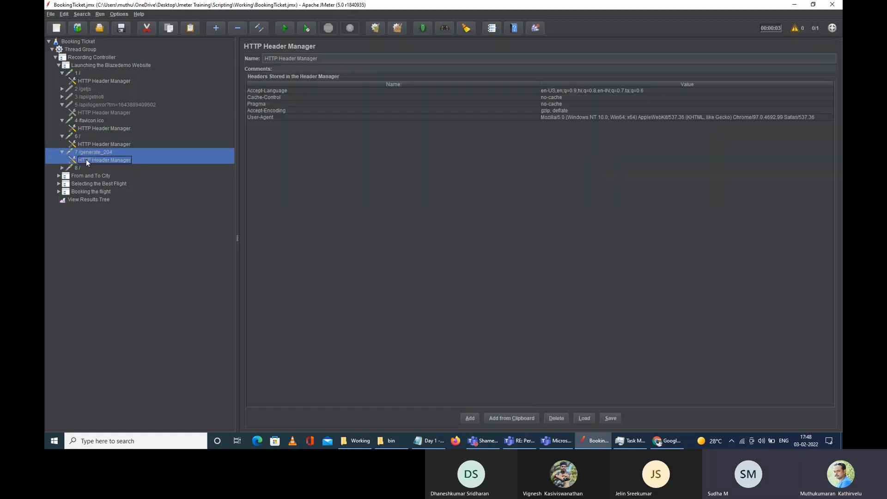
right_click(101, 159)
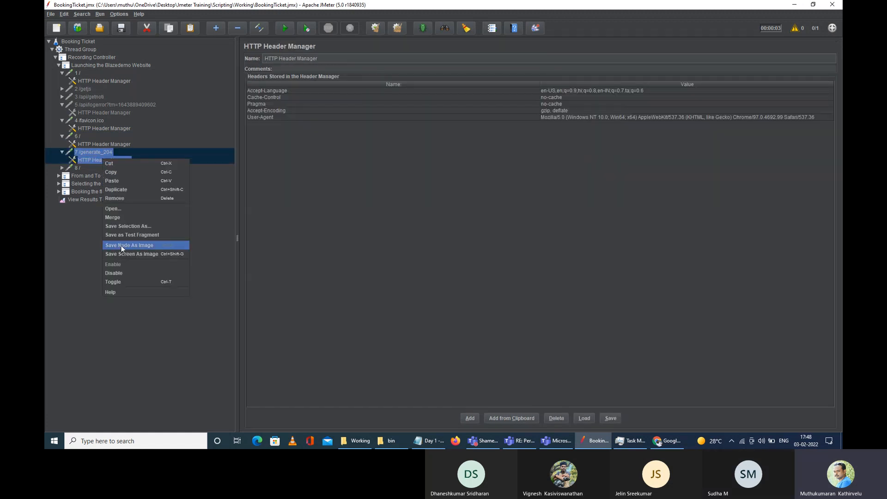
click(120, 271)
Step: View the 8 / request settings and collapse Launching the Blazedemo Website
click(62, 168)
click(74, 167)
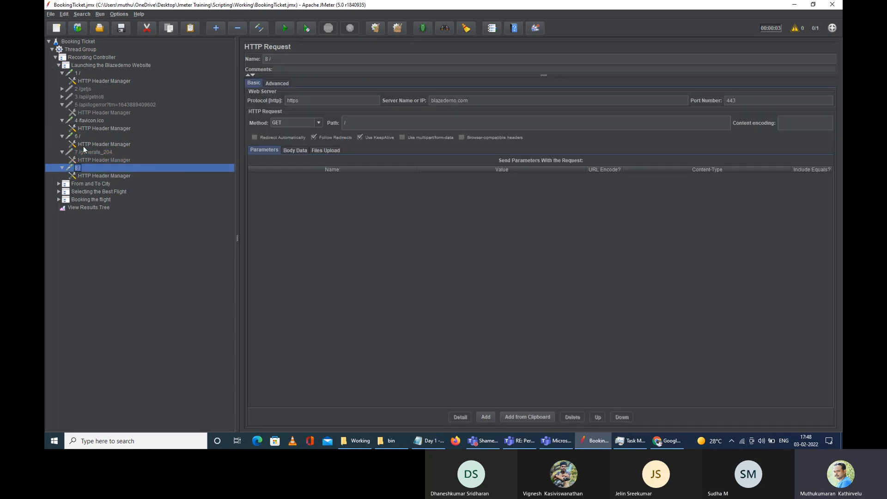
click(59, 65)
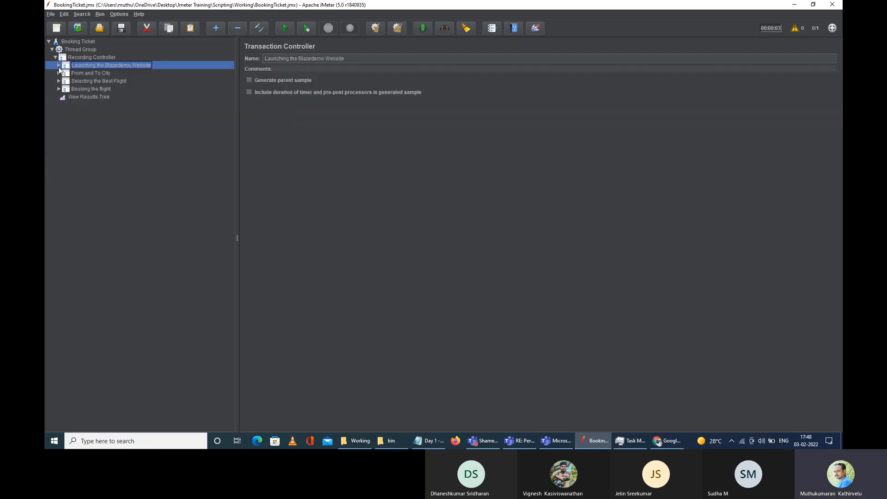
Step: Disable 9 /generate_204 and its HTTP Header Manager under From and To City
click(59, 73)
click(95, 82)
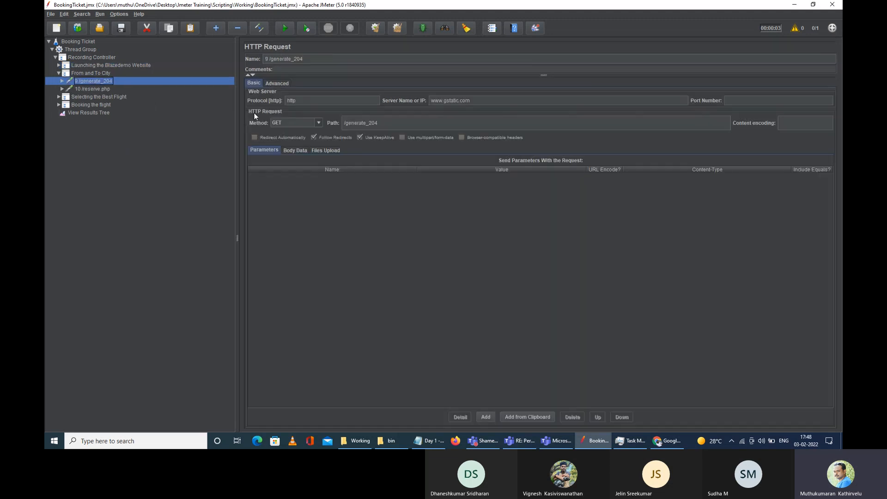
click(63, 81)
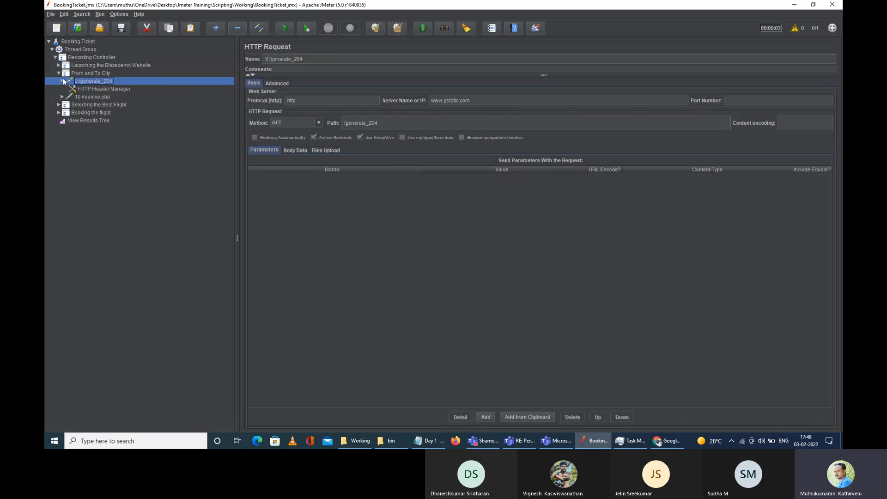
click(96, 89)
right_click(95, 89)
click(127, 215)
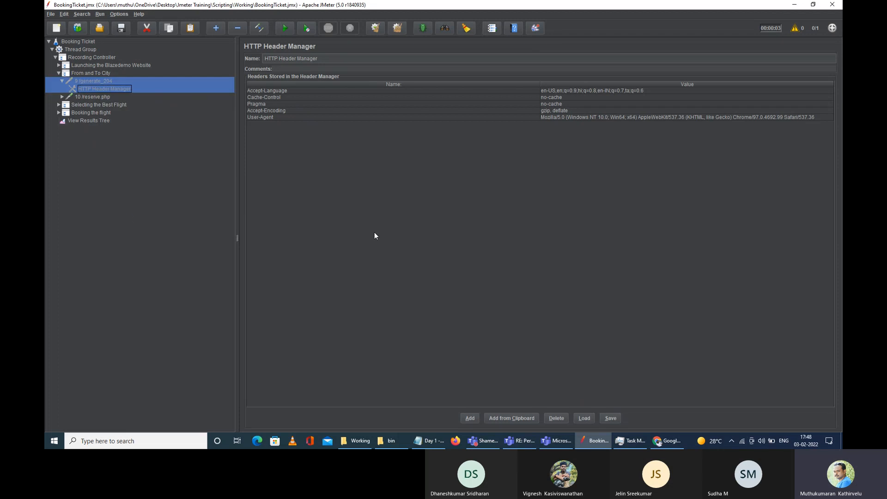
Step: Disable 11 /generate_204 and its header manager under Selecting the Best Flight
click(62, 97)
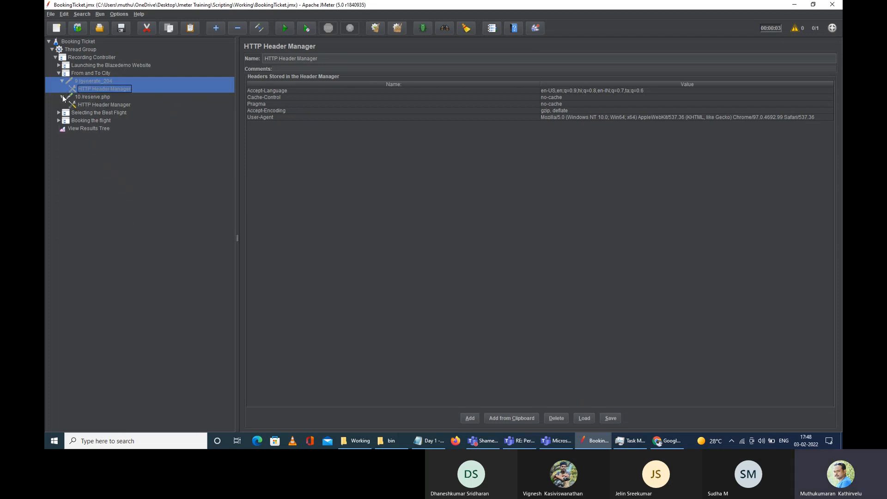
click(93, 97)
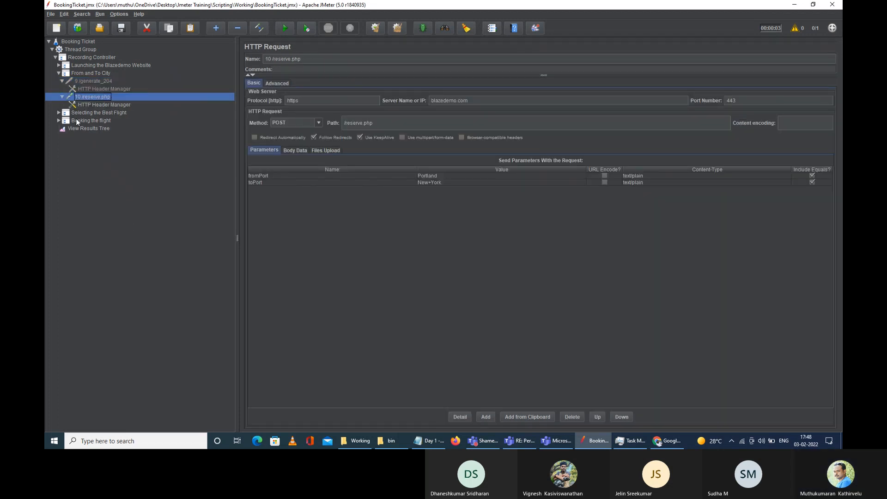
click(59, 113)
click(62, 121)
click(94, 128)
right_click(105, 129)
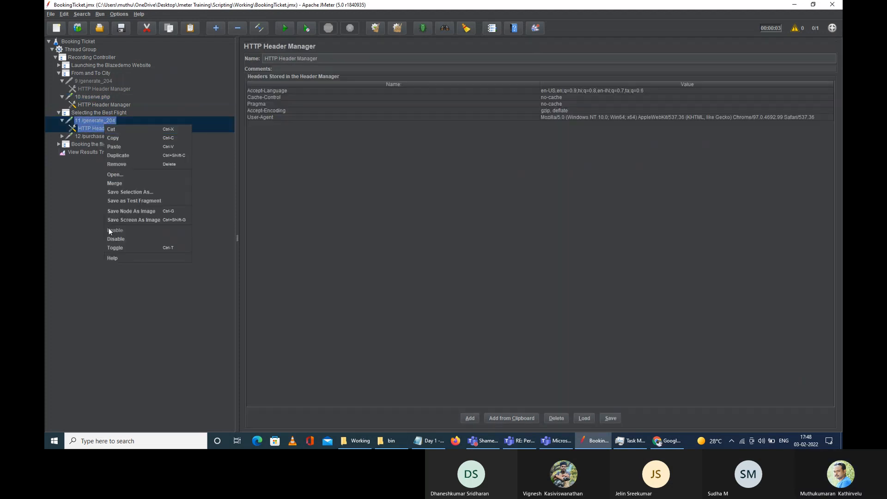
click(117, 239)
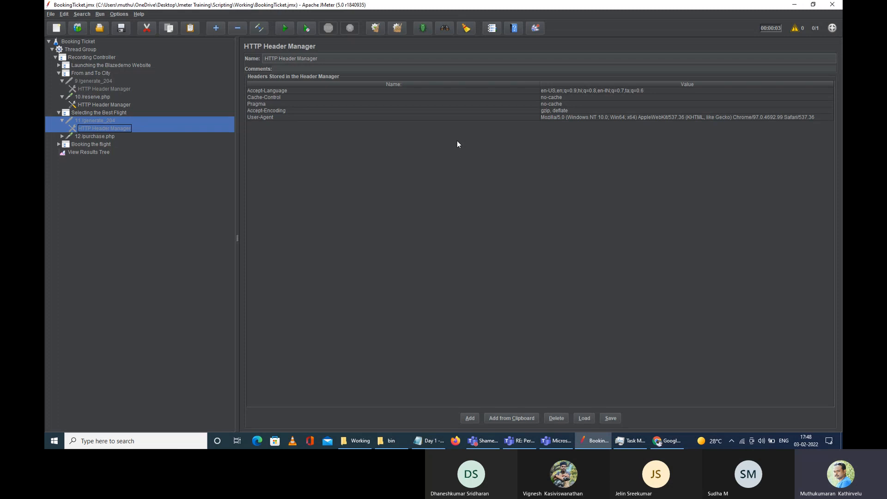
Step: Review the airline, fromPort and toPort parameters of the 12 /purchase.php request
click(62, 137)
click(95, 137)
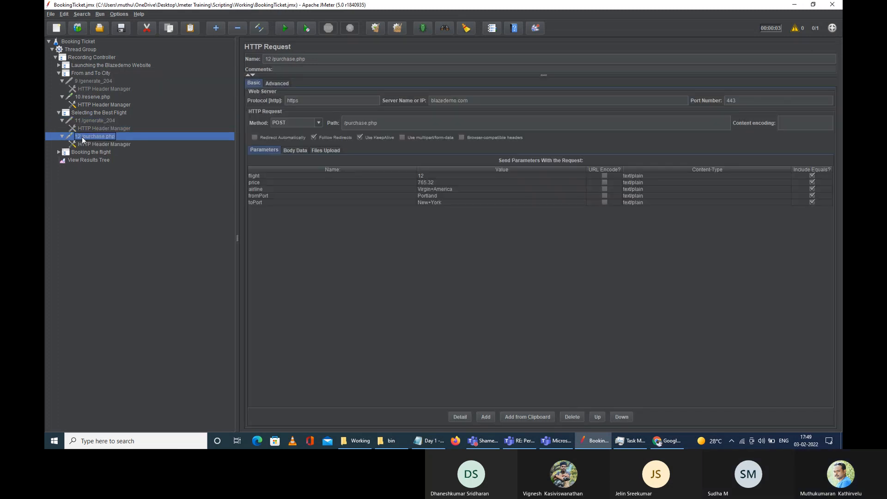
click(429, 190)
click(434, 196)
click(446, 203)
click(444, 188)
click(441, 196)
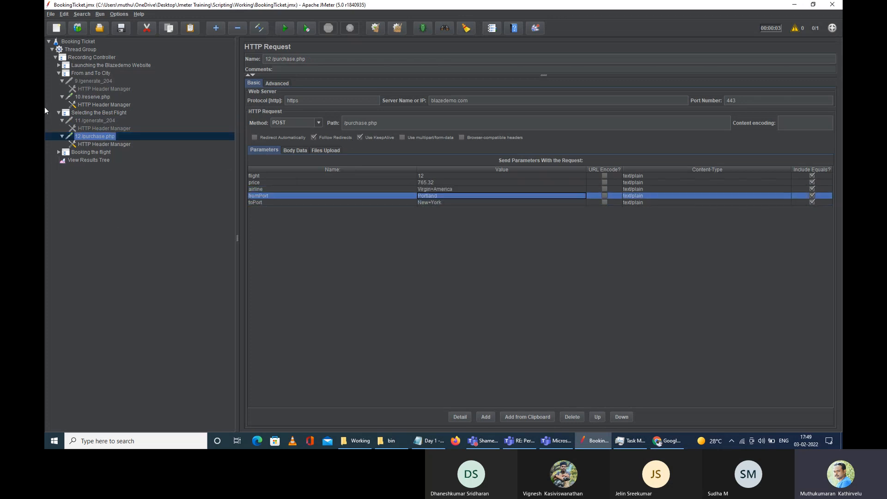
Step: Disable 13 /generate_204 and its HTTP Header Manager under Booking the flight
click(59, 153)
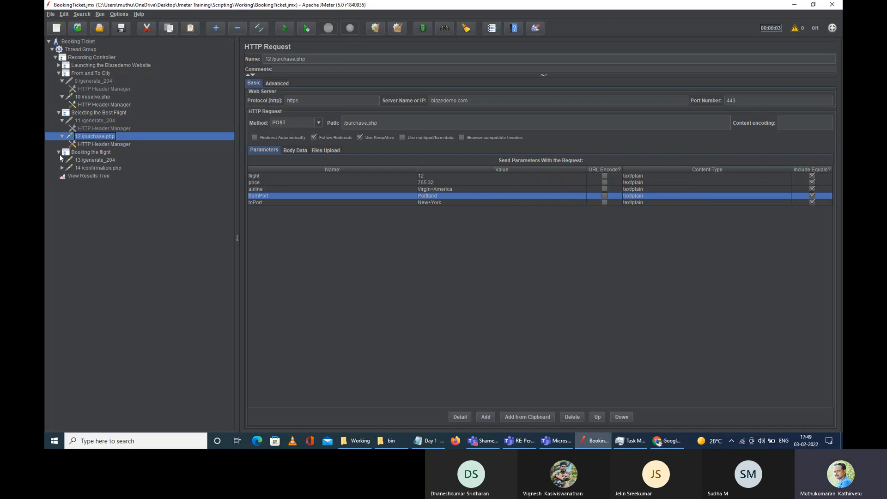
click(81, 159)
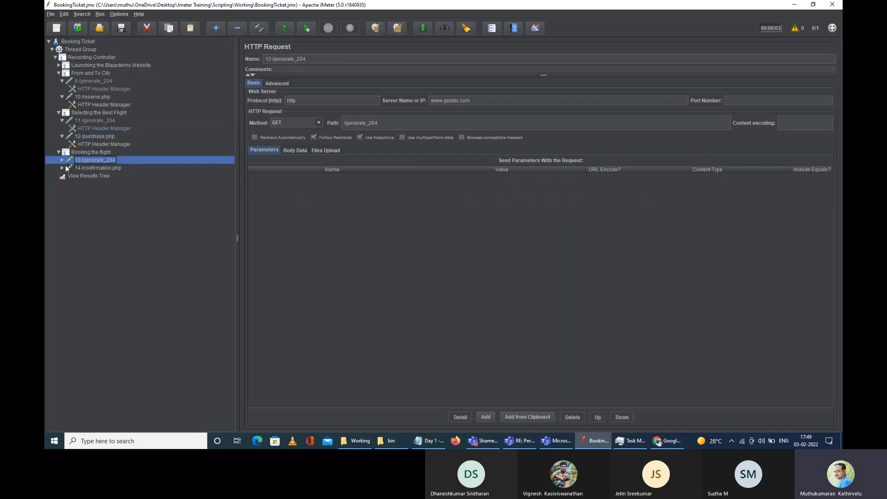
click(62, 160)
click(91, 167)
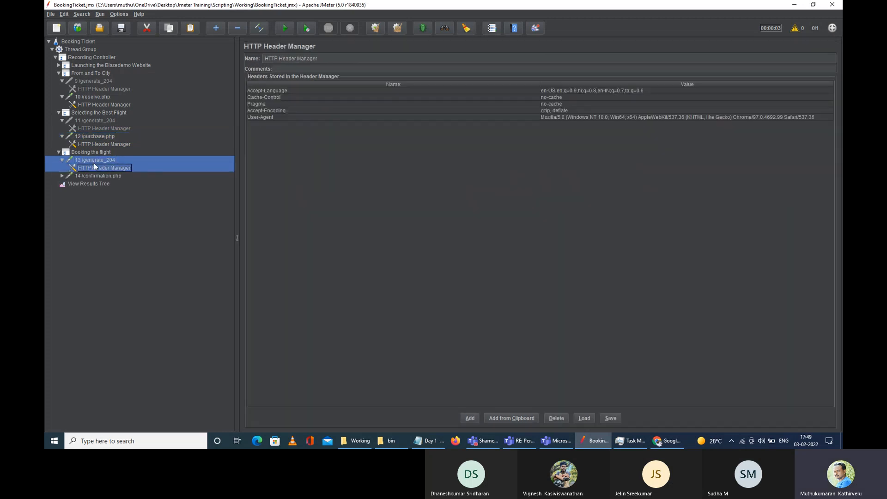
right_click(90, 168)
click(111, 297)
Step: Check that 14 /confirmation.php stays active and save the test plan
click(62, 176)
click(82, 176)
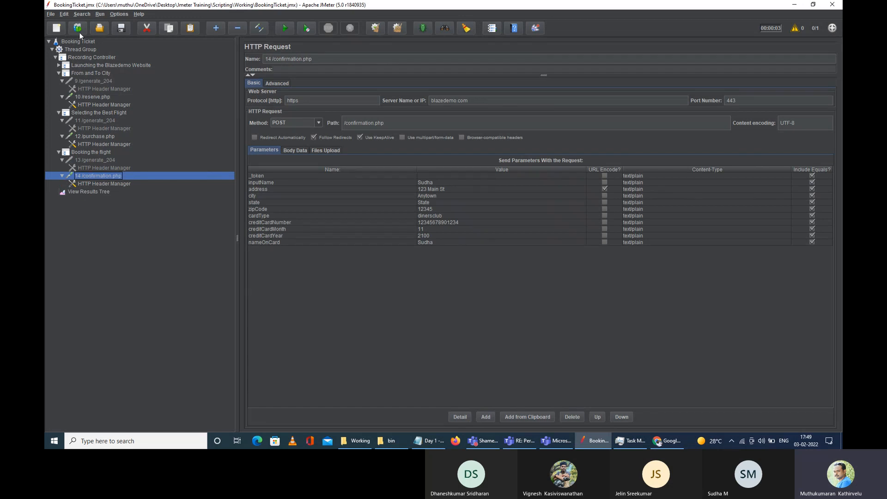
click(126, 34)
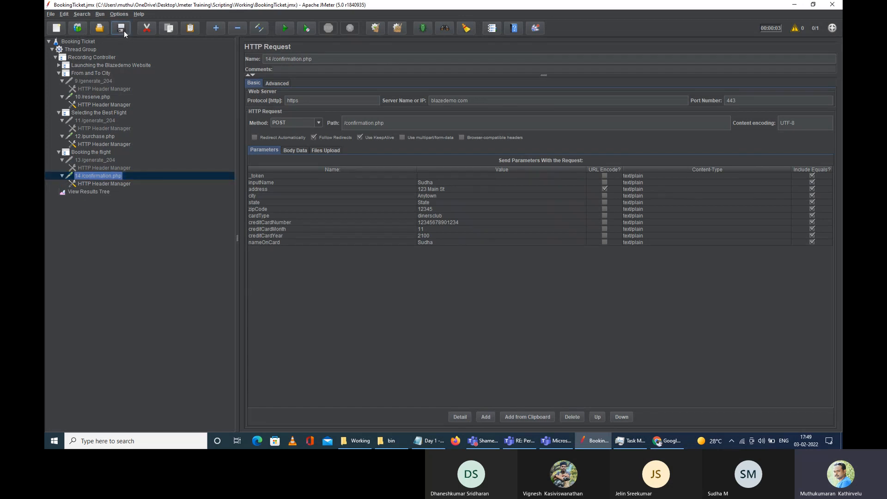
Step: Collapse the three transaction steps, clear all results in View Results Tree, and start the test plan again
click(58, 73)
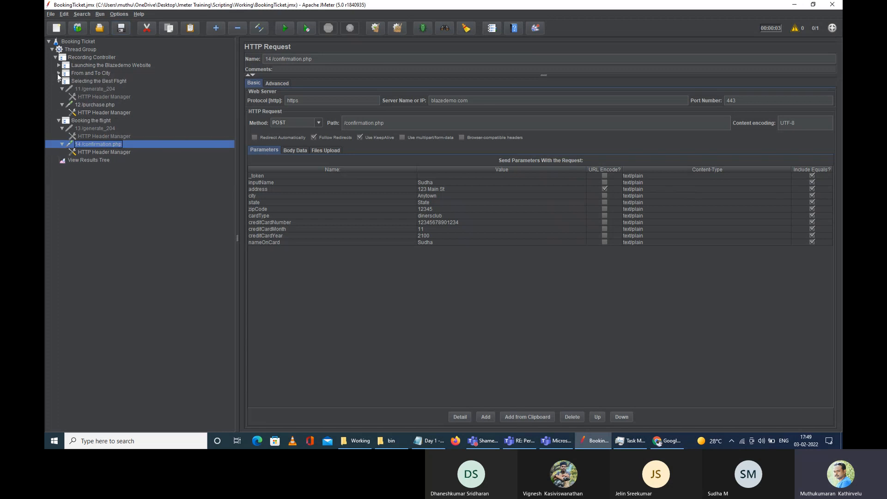
click(59, 81)
click(58, 89)
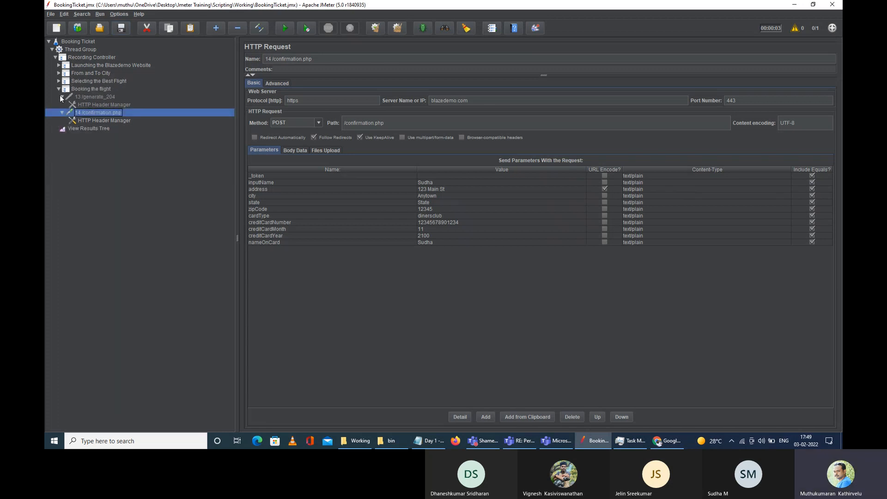
click(74, 97)
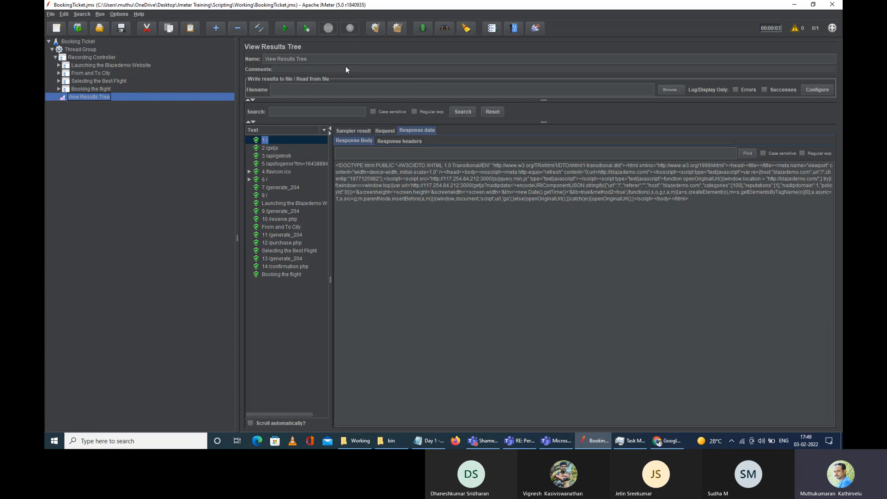
click(398, 30)
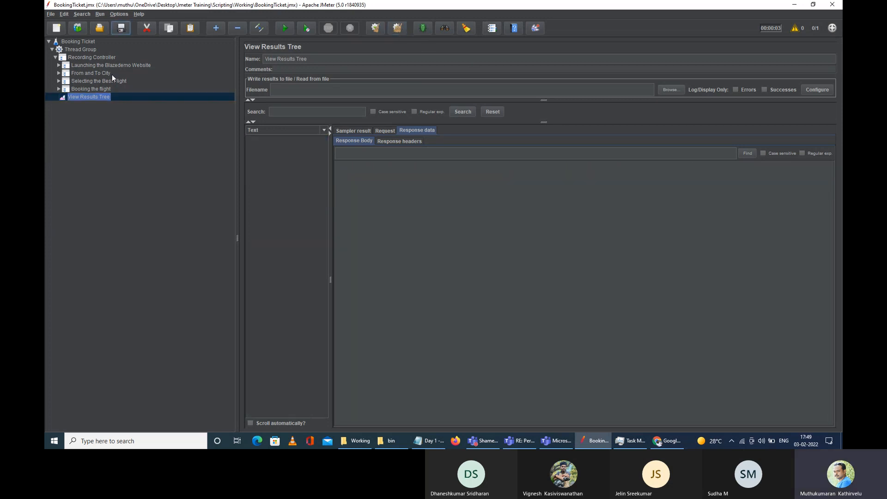
click(283, 29)
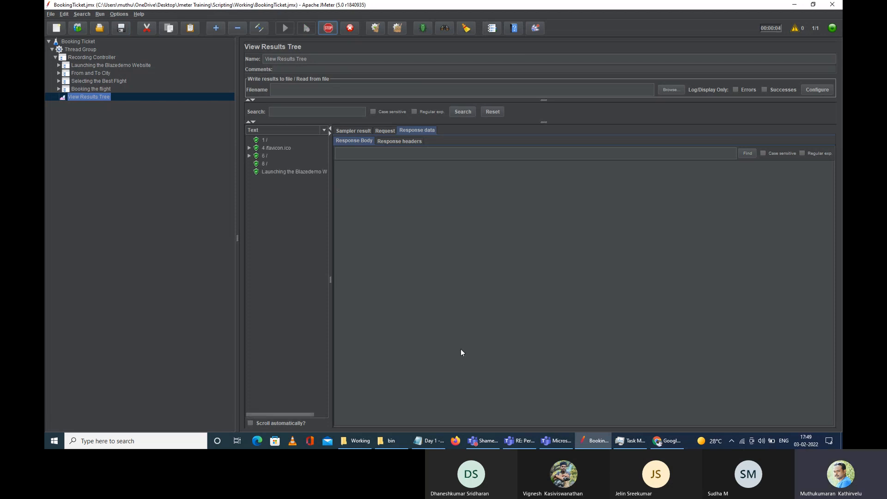
Step: Expand 4 /favicon.ico into its two sub-results and view its request and response data
click(266, 141)
click(250, 148)
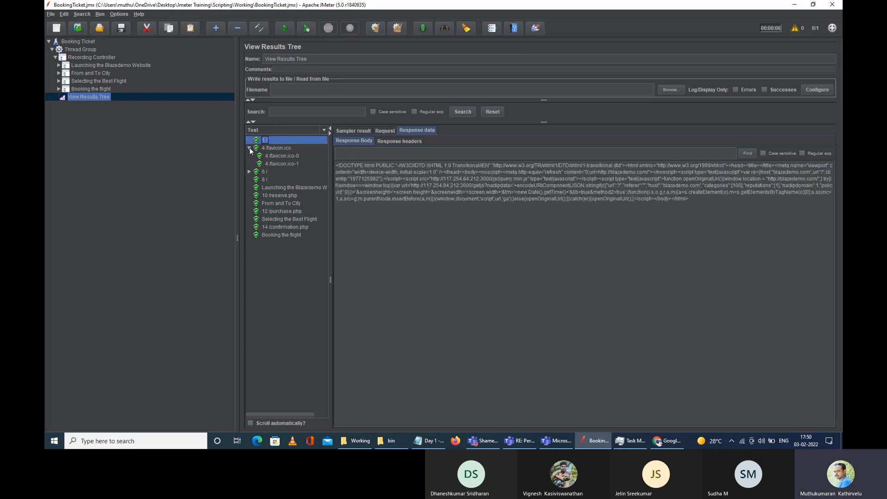
click(273, 148)
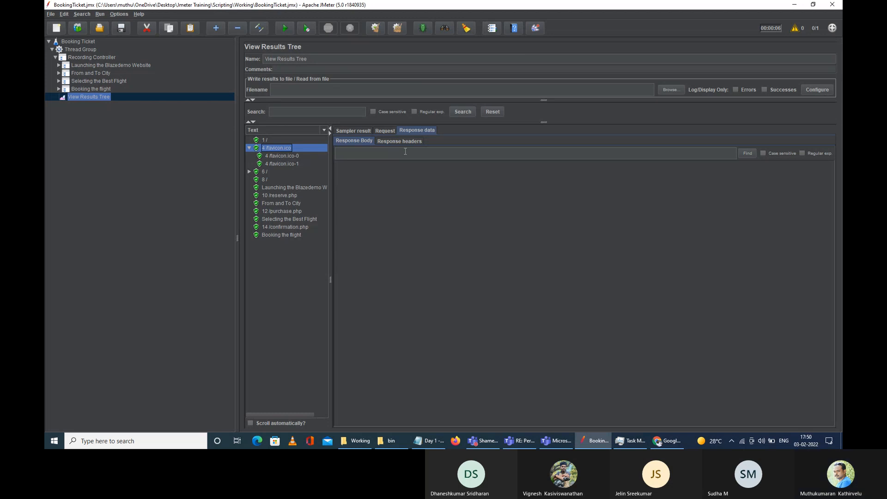
click(377, 132)
click(417, 133)
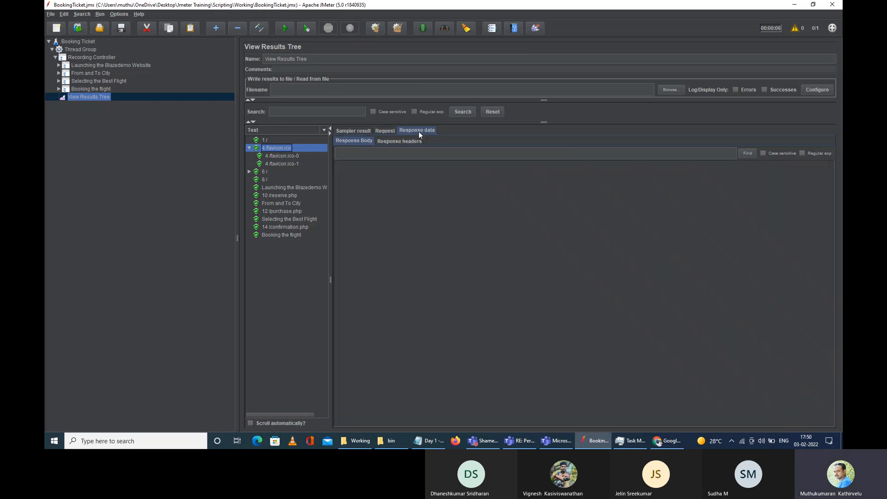
click(380, 131)
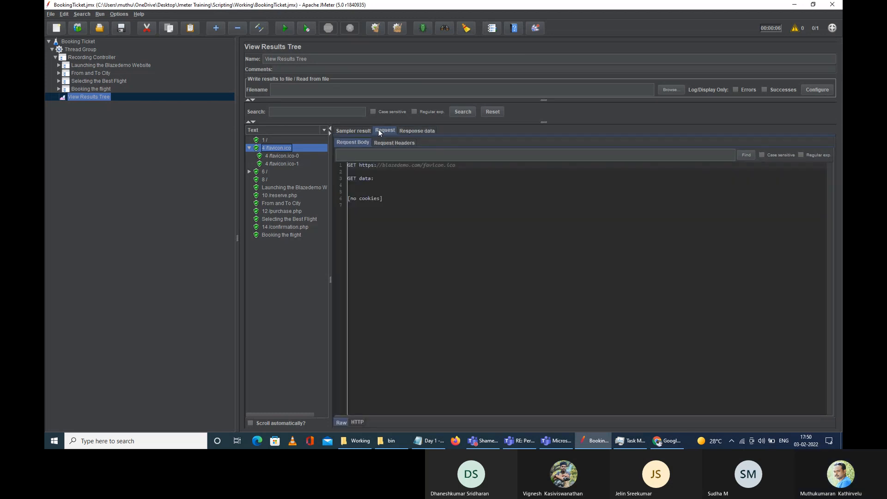
Step: Review the 1 / sample's request headers, response body and response headers (200 OK, text/html)
click(265, 139)
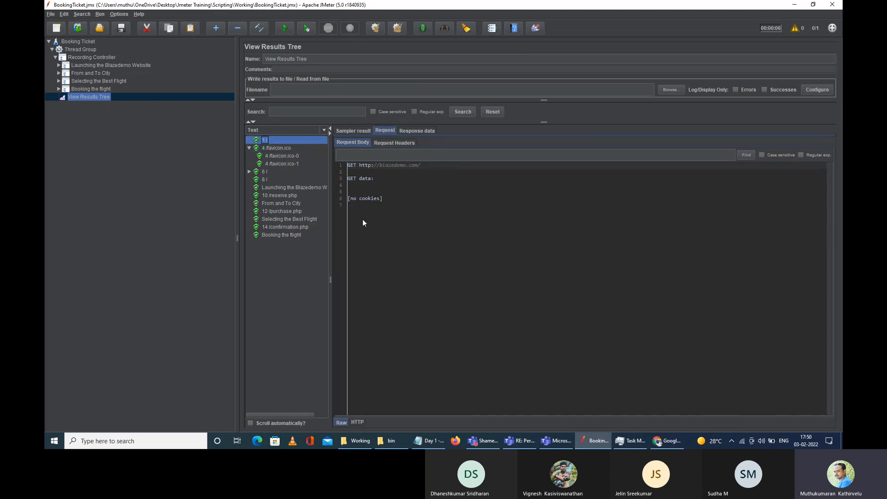
click(391, 144)
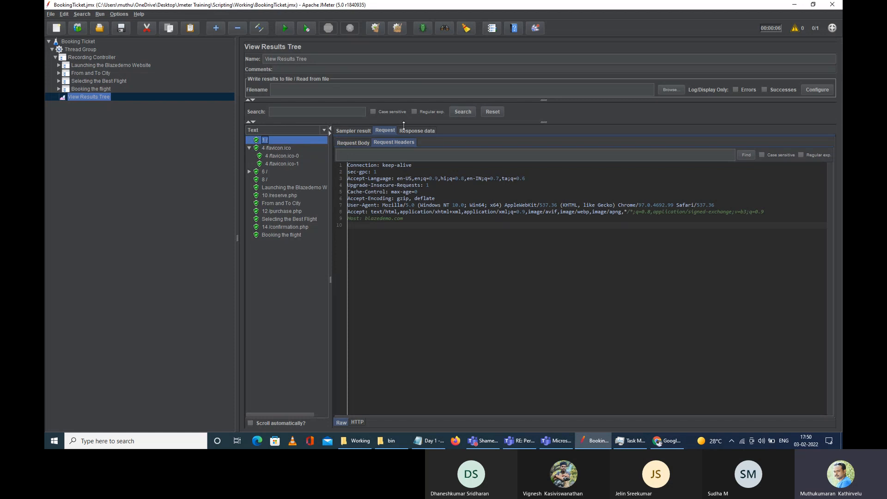
click(425, 130)
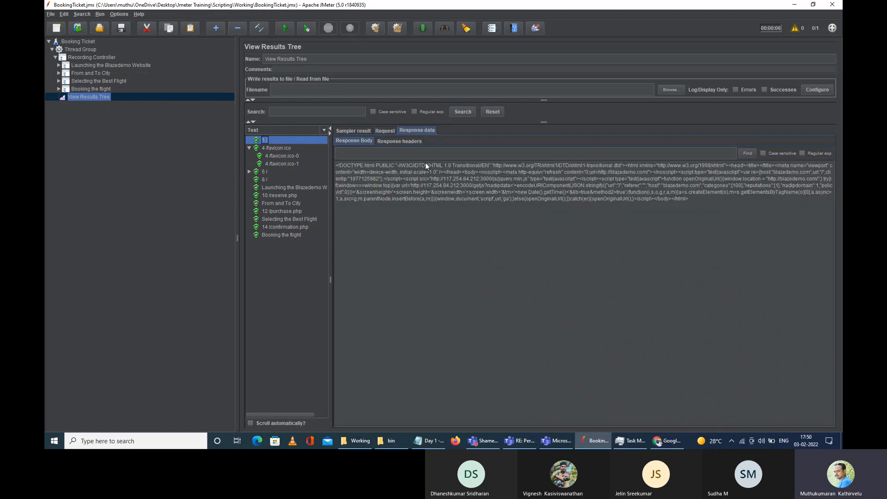
click(396, 141)
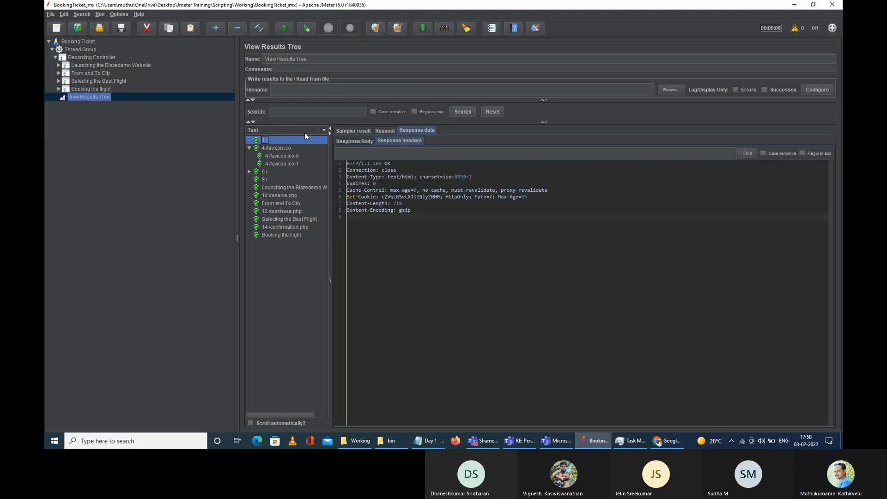
click(319, 129)
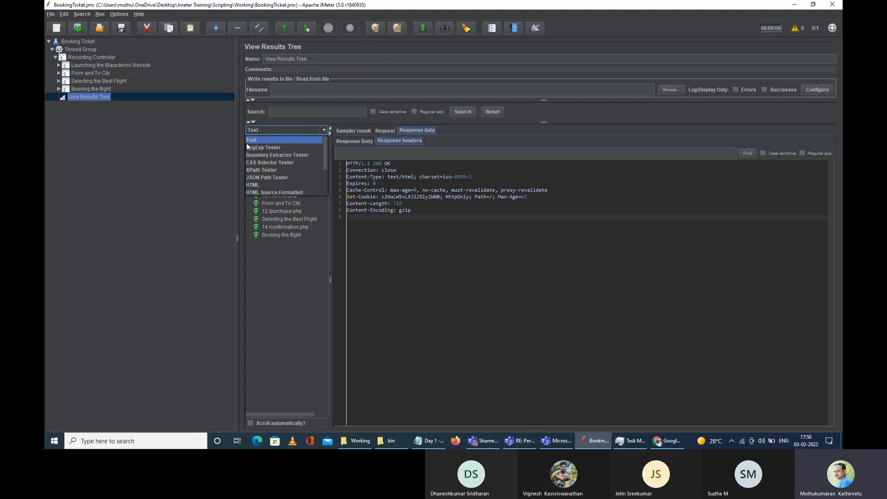
Step: Switch the renderer to HTML and review the selected sample's request and response headers
click(273, 185)
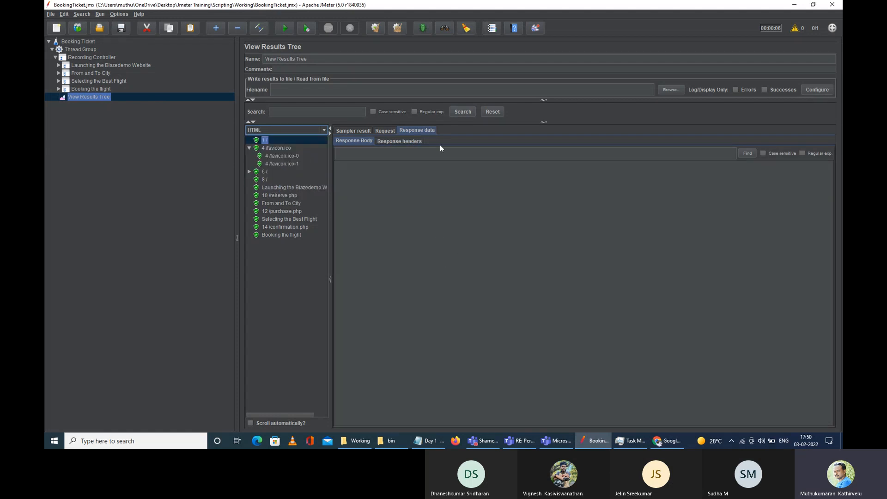
click(400, 141)
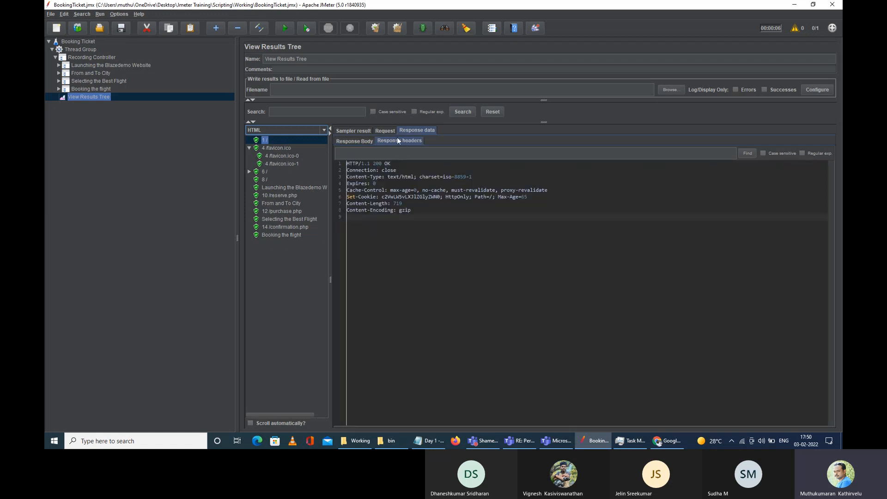
click(360, 140)
click(383, 133)
click(383, 143)
click(354, 142)
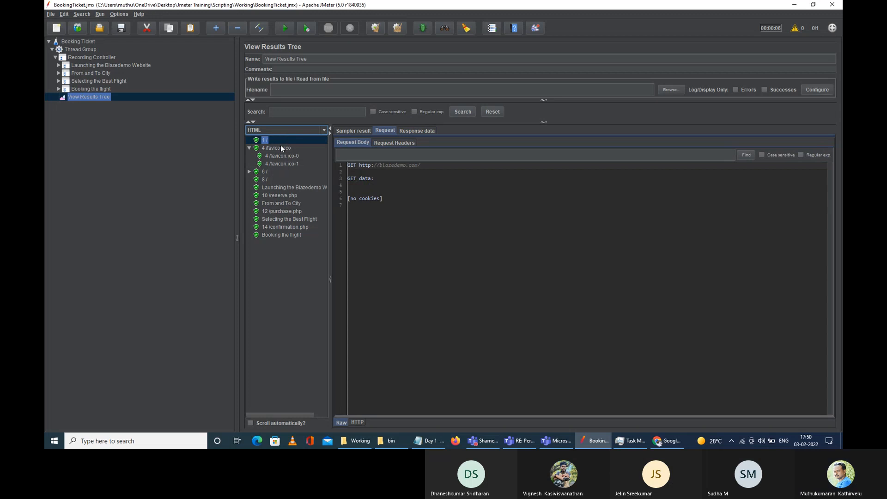
click(417, 131)
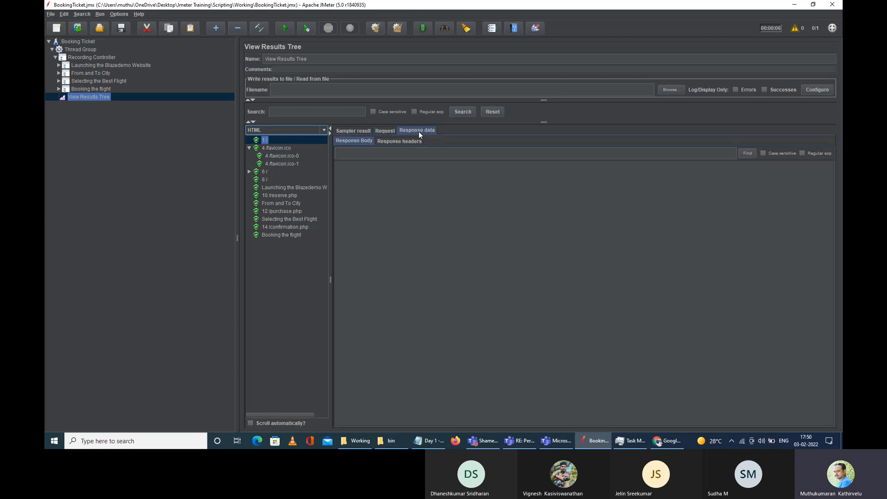
click(405, 141)
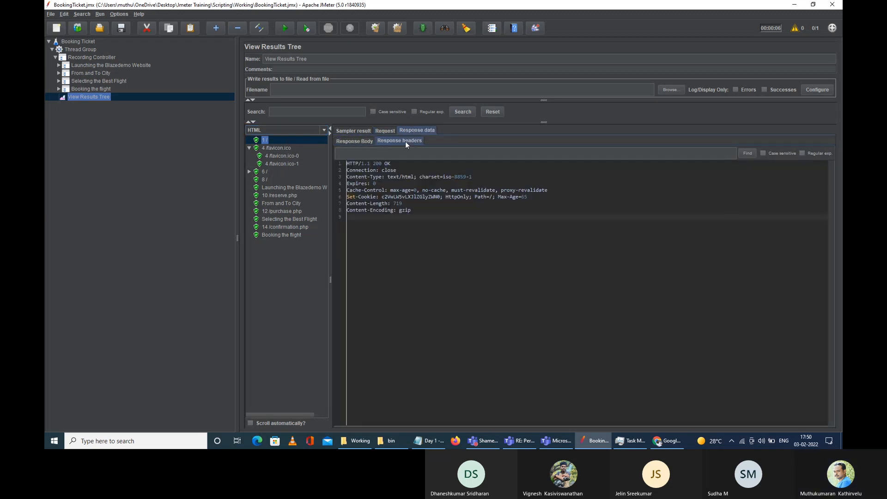
Step: Compare request and response headers of favicon.ico-0 (302) and favicon.ico-1
click(282, 151)
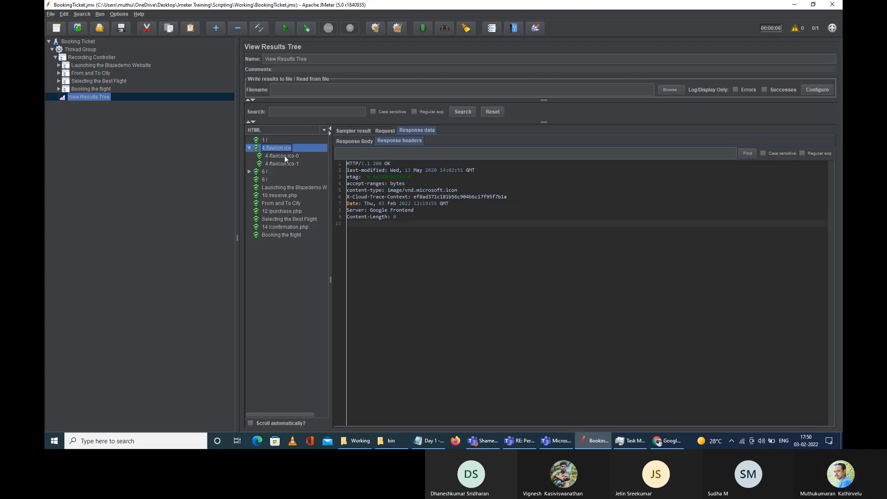
click(284, 155)
click(357, 141)
click(385, 130)
click(388, 142)
click(418, 131)
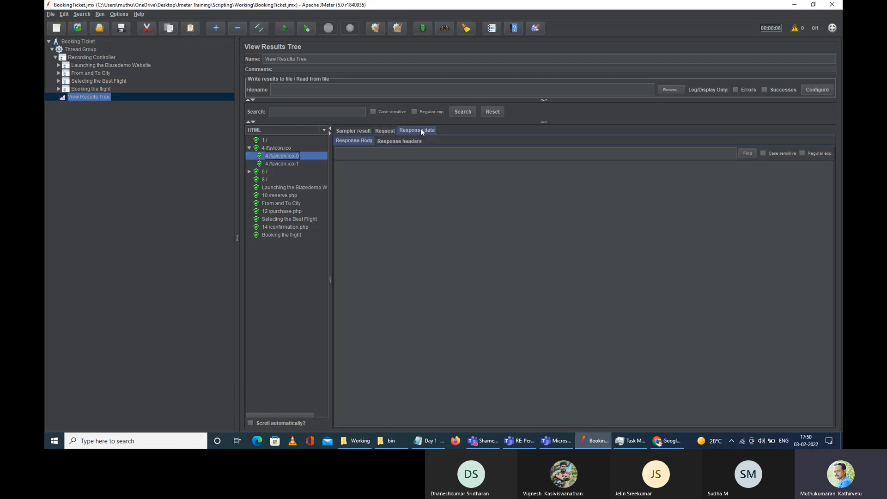
click(390, 140)
click(292, 164)
click(296, 130)
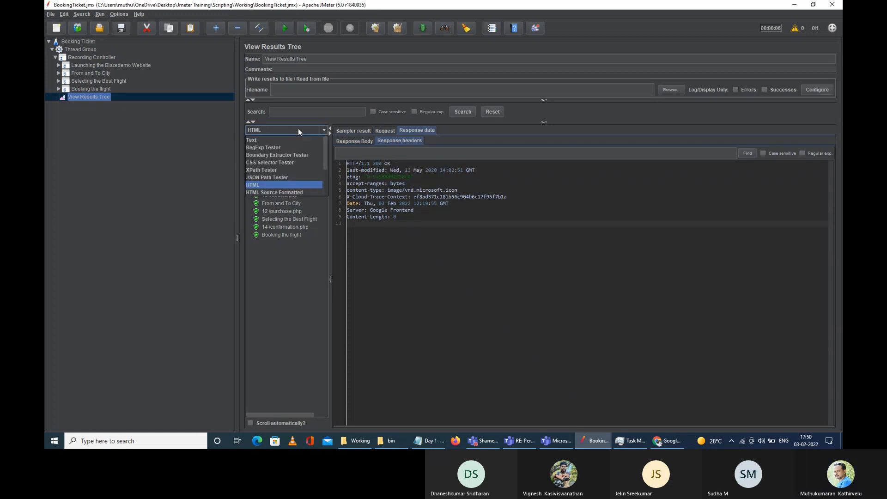
Step: Use HTML Source Formatted, expand 6 /, and inspect 6 /-0 and 6 /-1 request headers and source
click(295, 191)
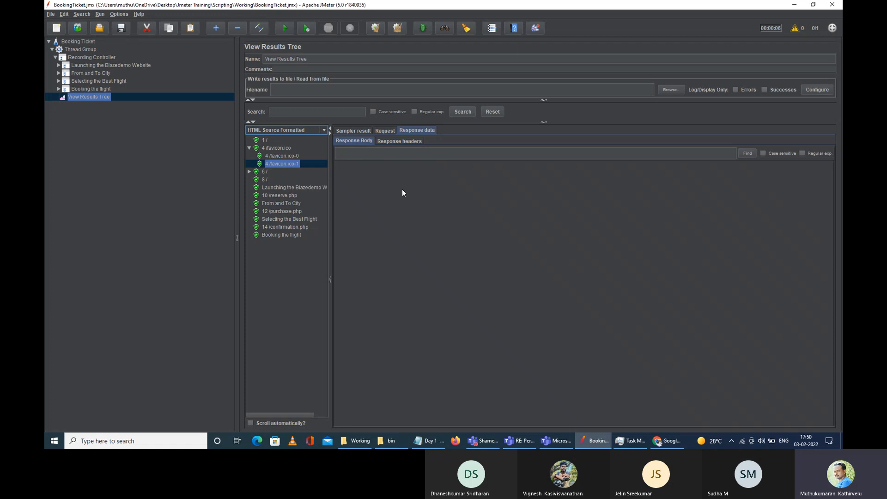
click(248, 171)
click(248, 172)
click(270, 181)
click(268, 187)
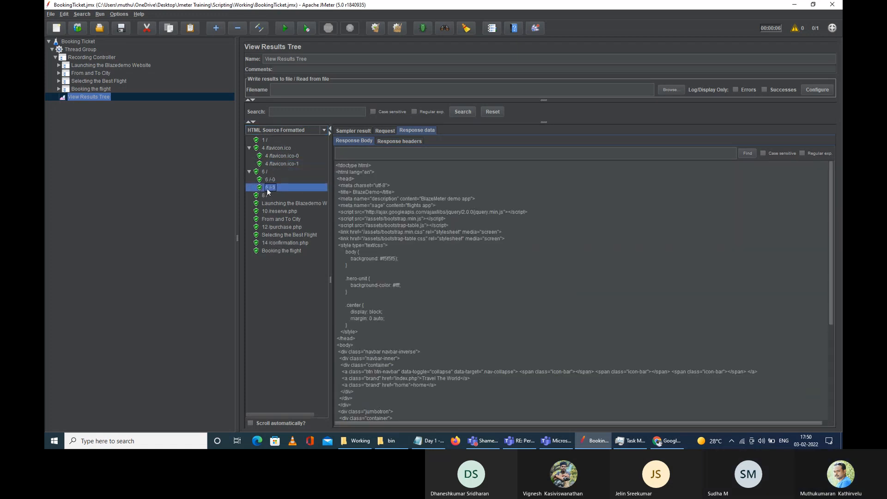
click(382, 130)
click(392, 143)
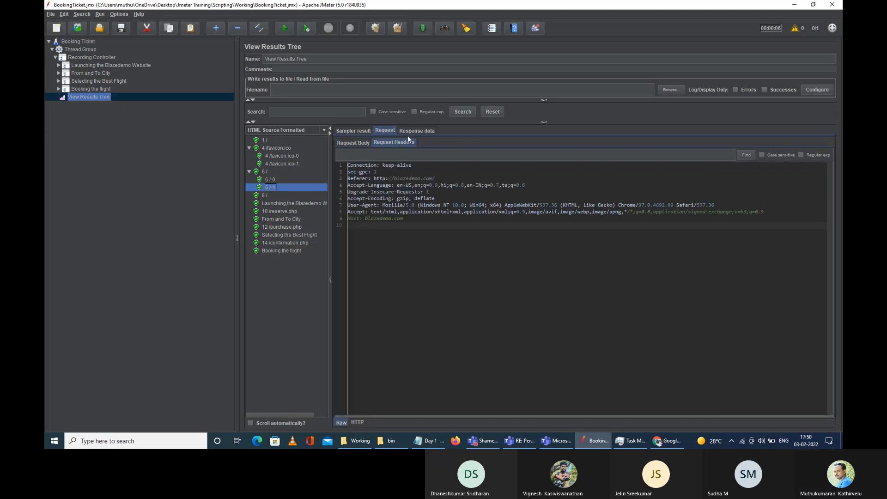
click(409, 132)
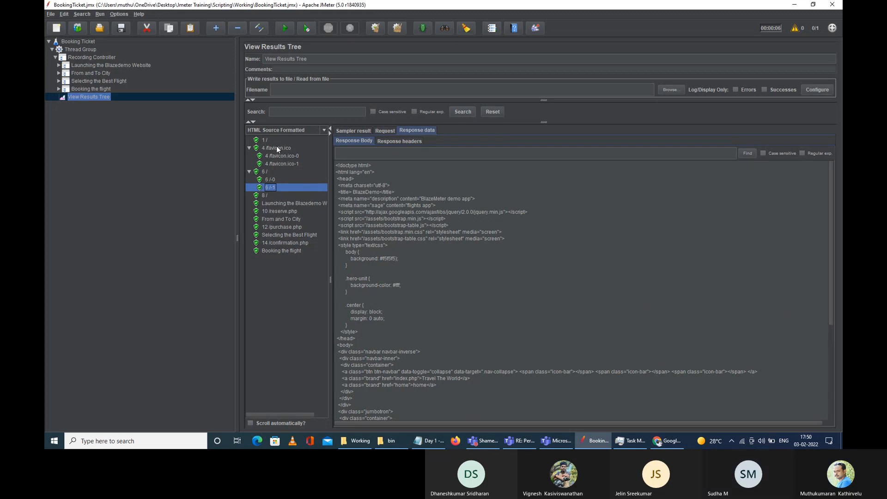
Step: Compare the 1 / sample with the 6 / sample's formatted HTML source
click(264, 140)
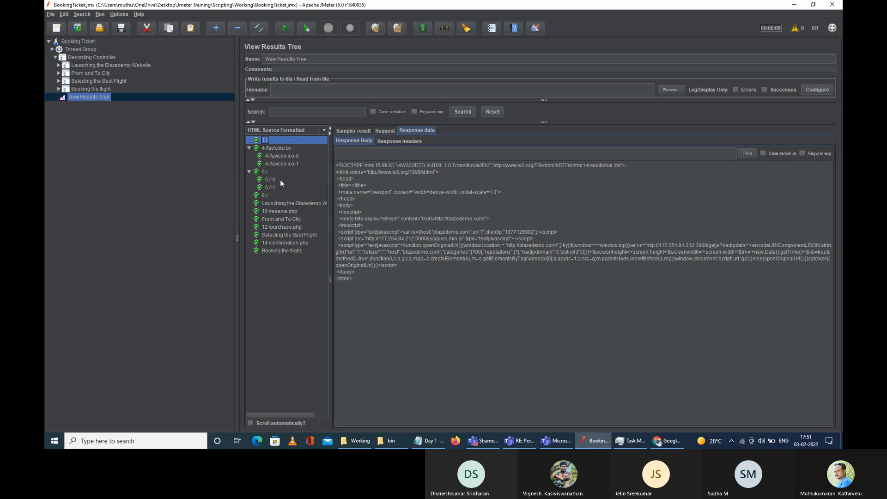
click(265, 172)
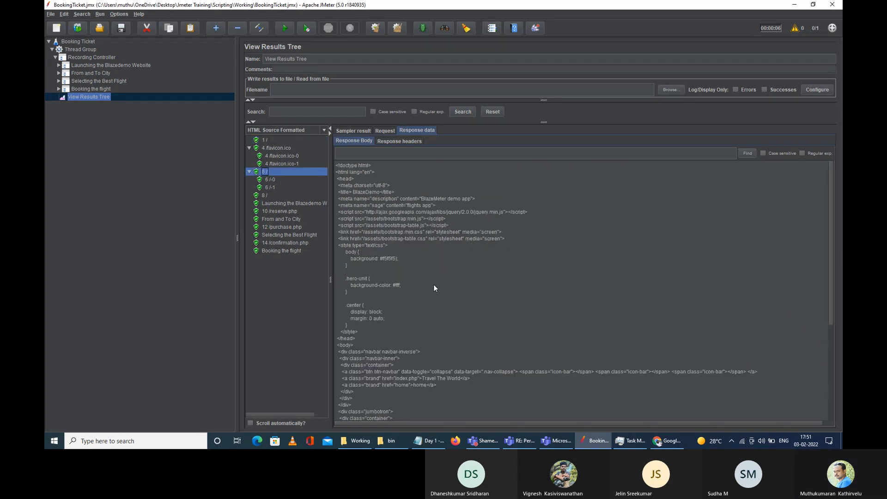
scroll(432, 285, down, 5)
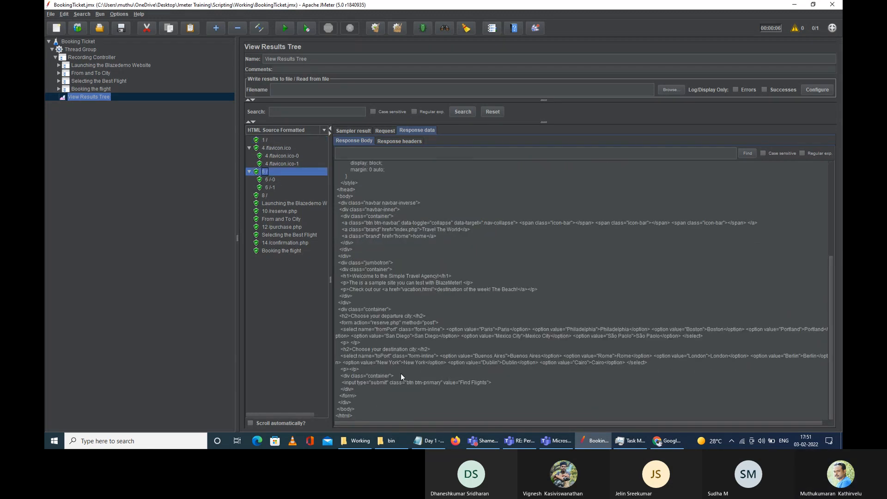
scroll(395, 360, up, 8)
click(297, 129)
Step: Render as HTML and check the 6 / sample's response and request headers
click(276, 184)
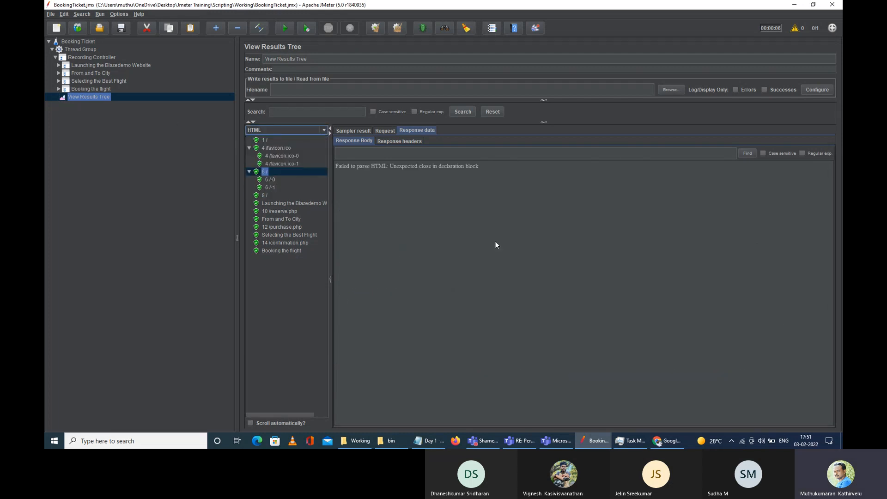
click(398, 141)
click(383, 131)
click(406, 130)
click(384, 131)
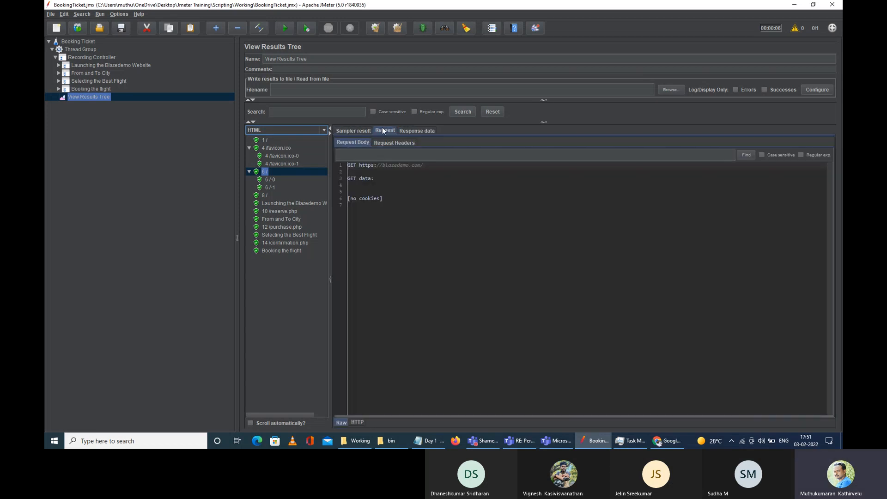
click(391, 141)
click(416, 131)
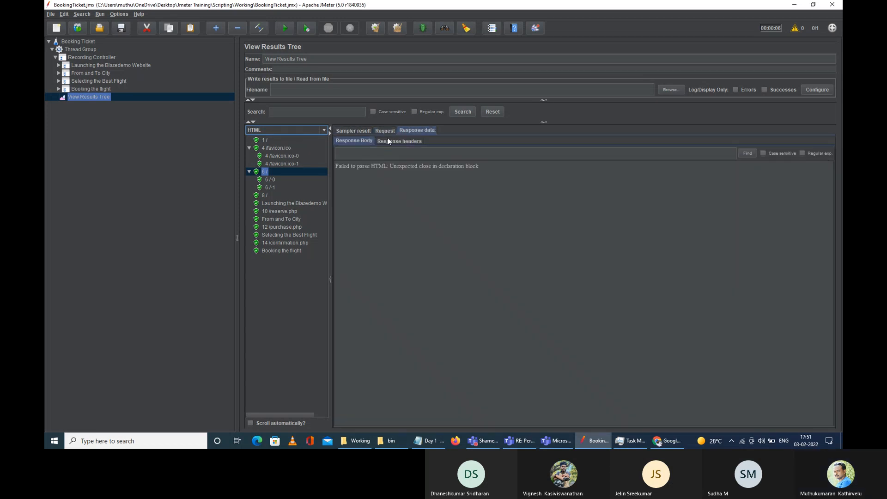
Step: Select the HTML parse error text, then review 6 / request headers and body and the 6 /-1 sub-sample
drag(480, 166, 336, 166)
click(406, 141)
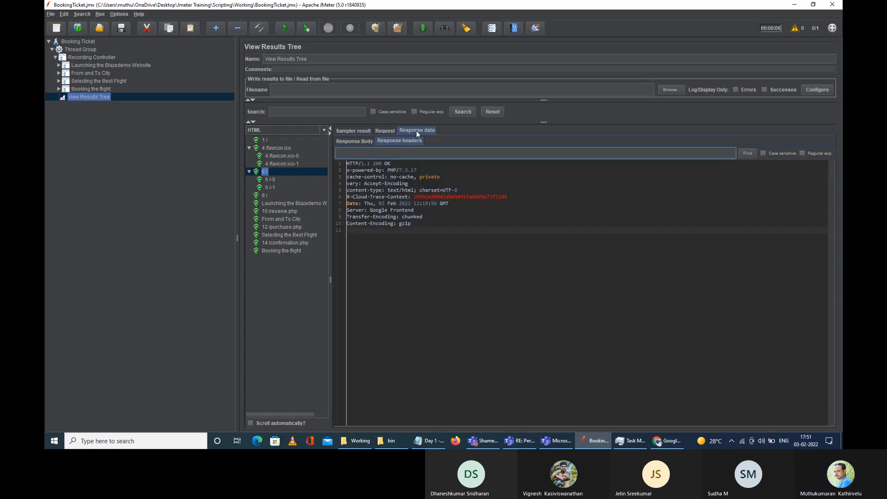
click(389, 132)
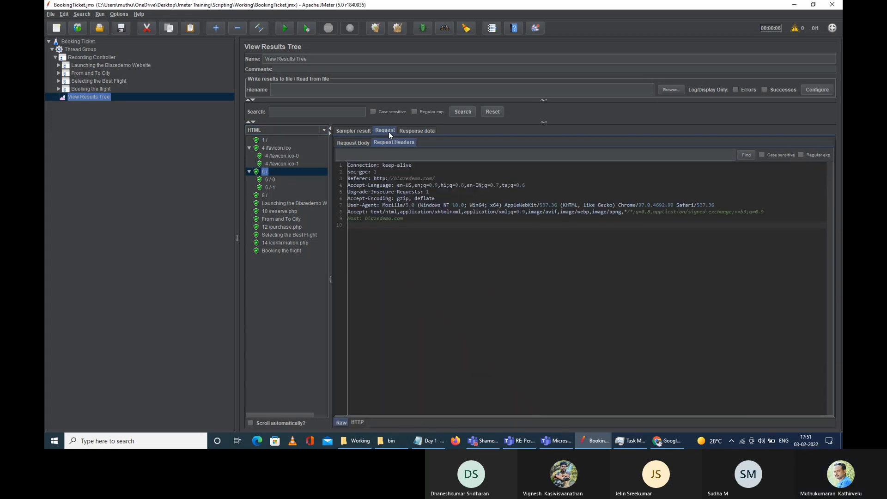
click(358, 144)
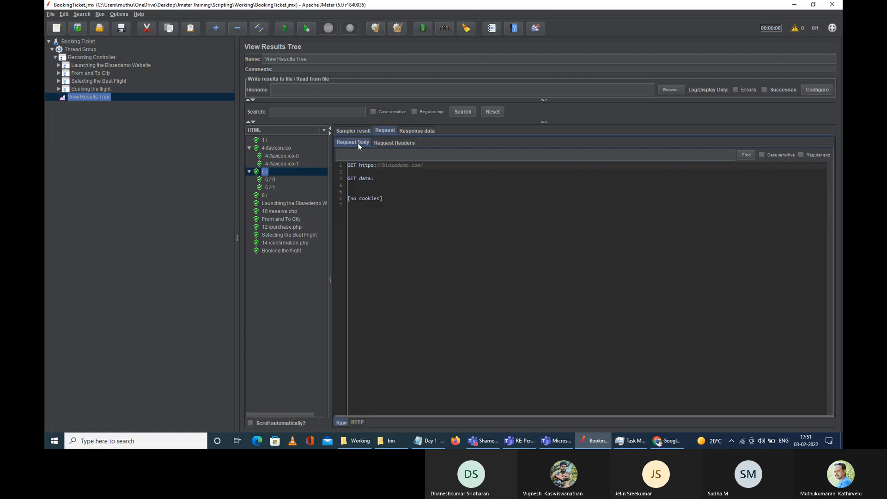
click(268, 188)
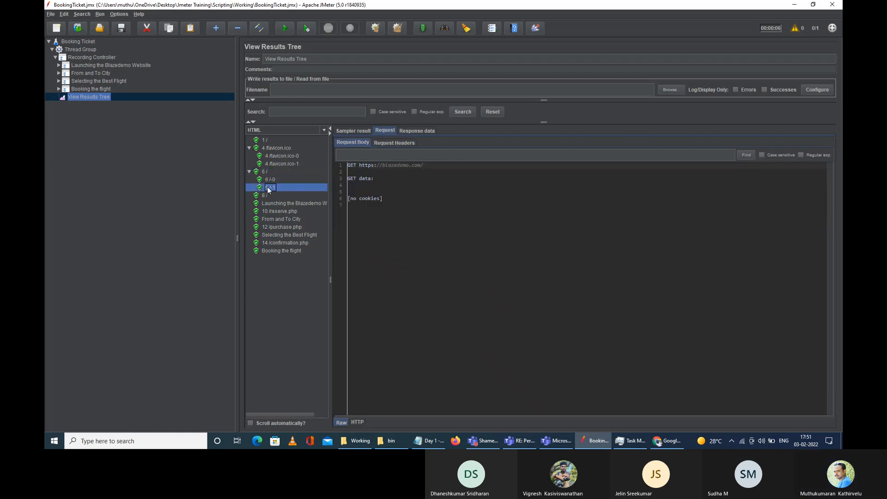
click(324, 130)
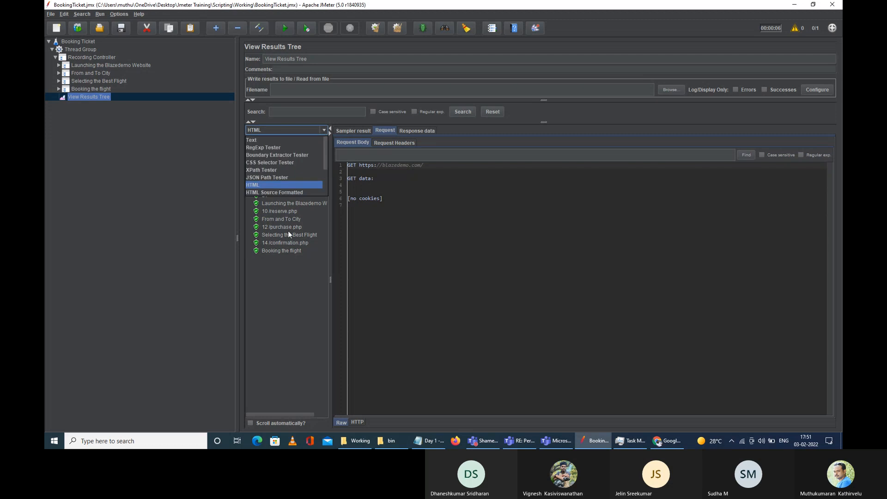
Step: Render responses with the Browser renderer and view the 6 /-1 page and the 1 / result
scroll(291, 177, down, 3)
click(284, 187)
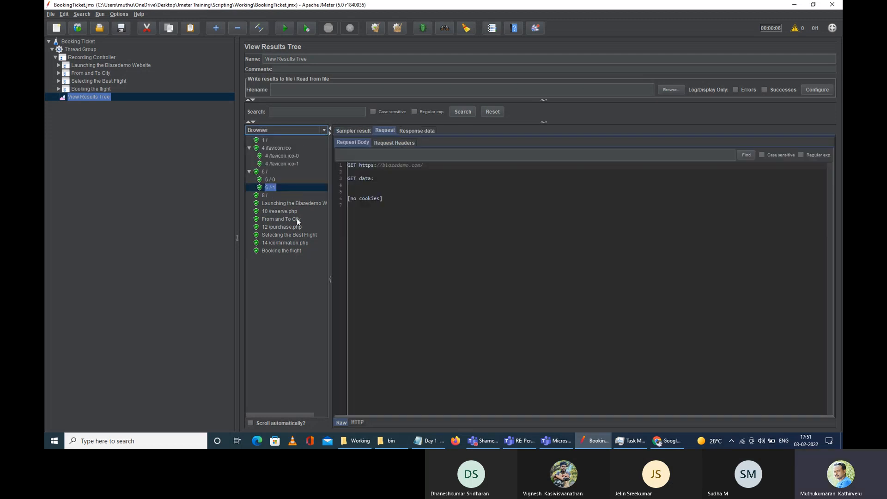
click(411, 131)
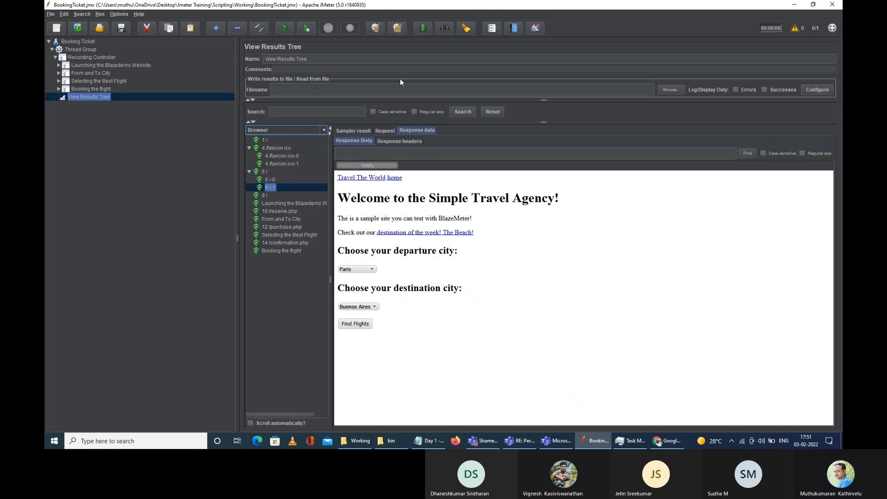
click(283, 147)
click(265, 140)
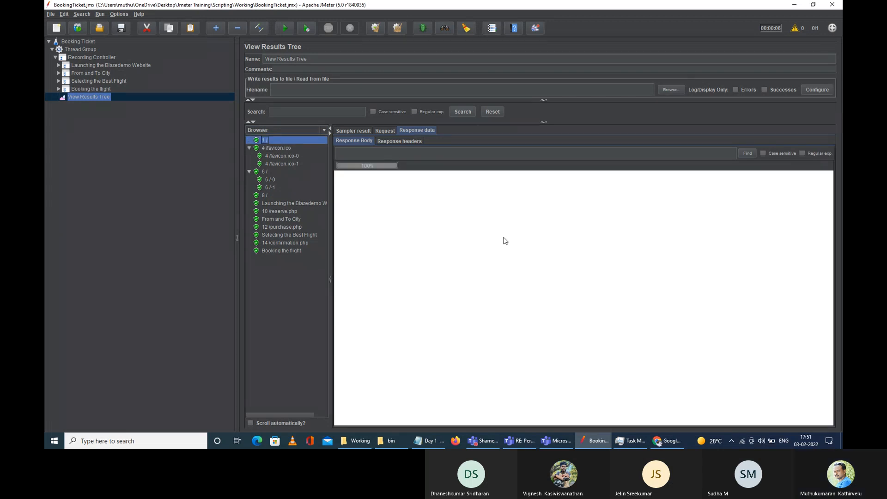
Step: Review the 1 / sample's request, response headers and rendered response body
click(390, 130)
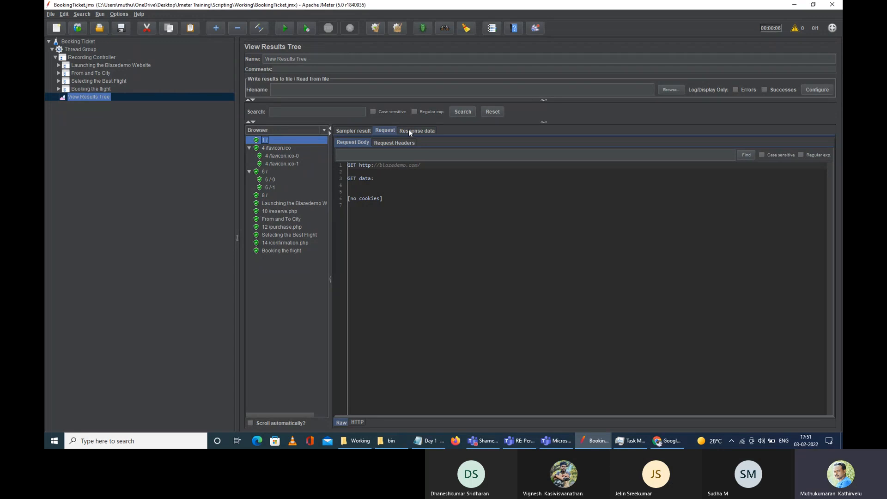
click(406, 130)
click(387, 139)
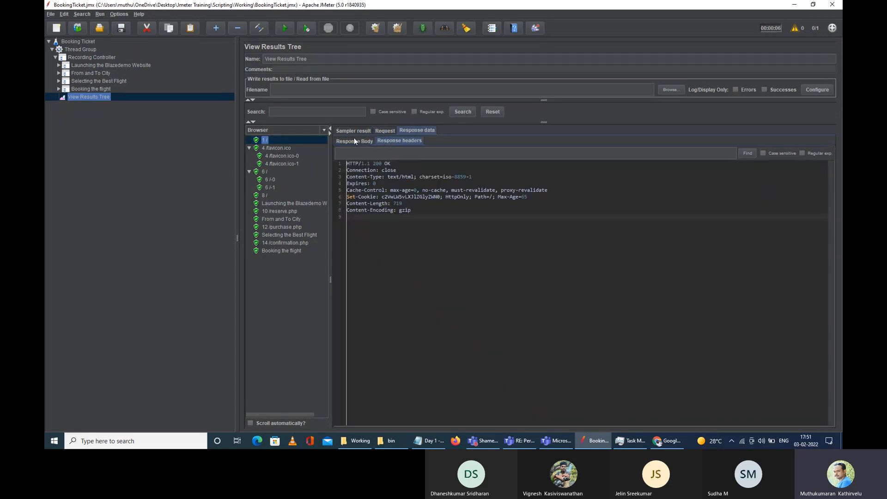
click(354, 141)
click(386, 130)
click(417, 130)
click(400, 140)
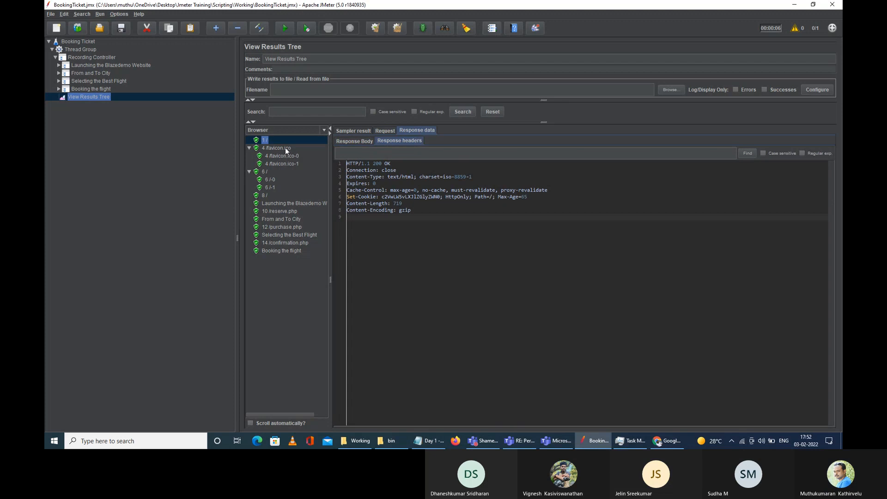
Step: Compare the 302 Found headers of favicon.ico-0 with the 200 OK headers of favicon.ico-1
click(284, 148)
click(284, 155)
click(291, 163)
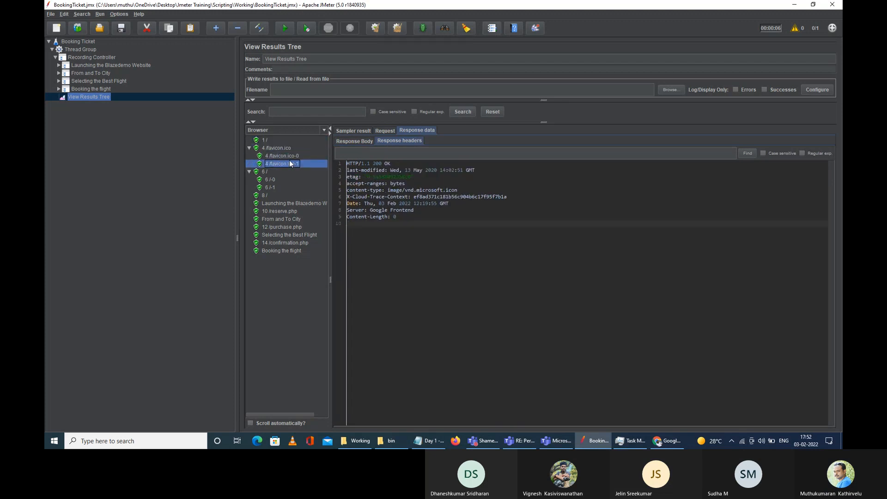
click(287, 157)
click(282, 148)
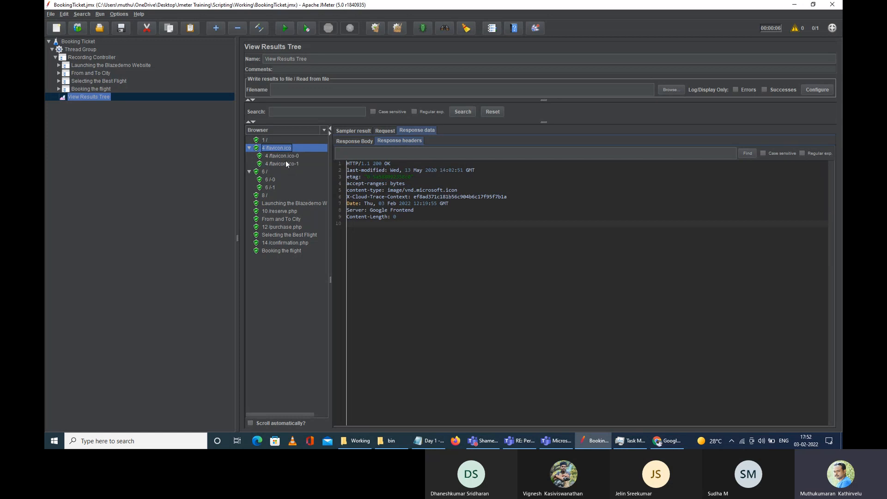
click(290, 157)
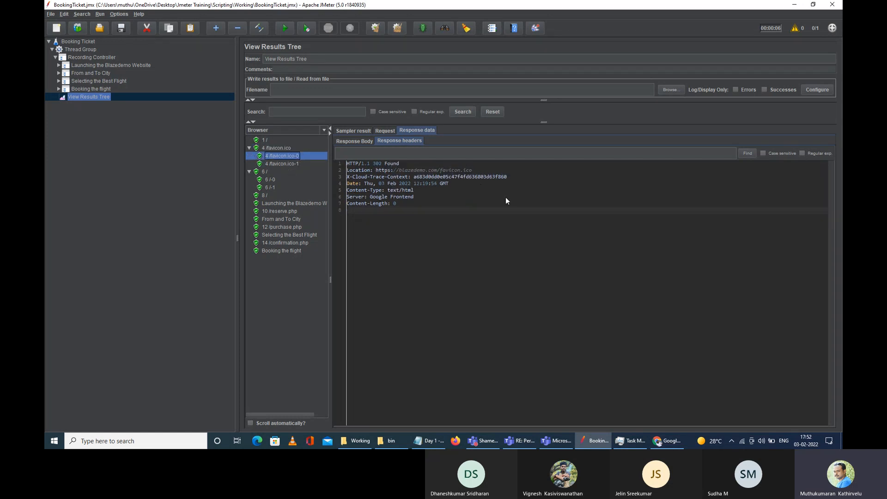
click(275, 163)
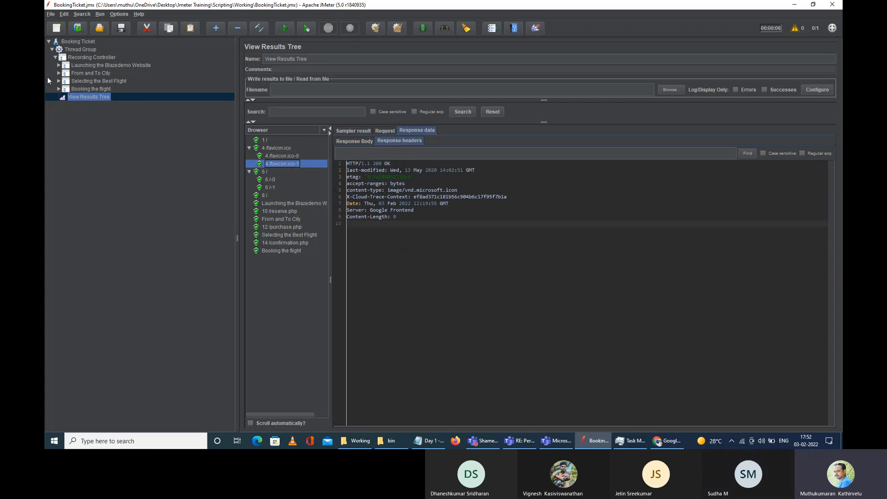
click(58, 65)
Step: Open the 1 / HTTP Request settings and briefly expand and collapse 2 /getjs
click(76, 74)
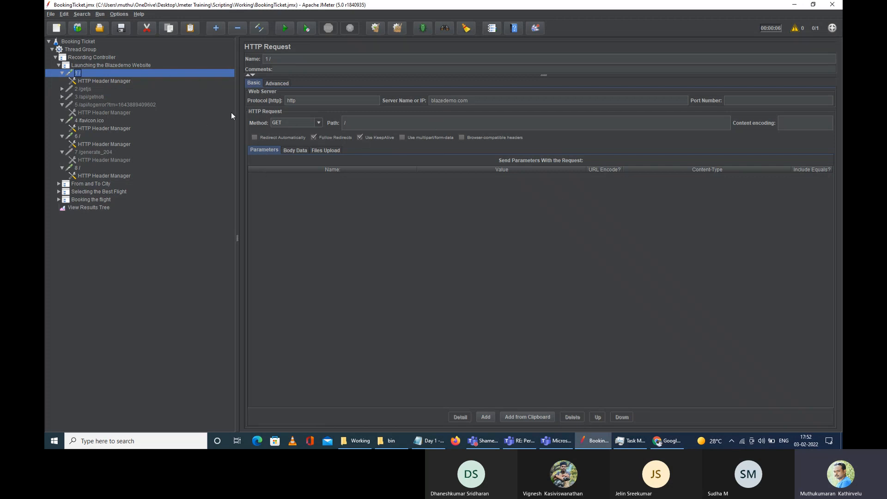
click(61, 89)
click(61, 89)
Step: Keep the Browser renderer in View Results Tree and view the rendered 6 / home page, favicon and 1 / results
click(77, 208)
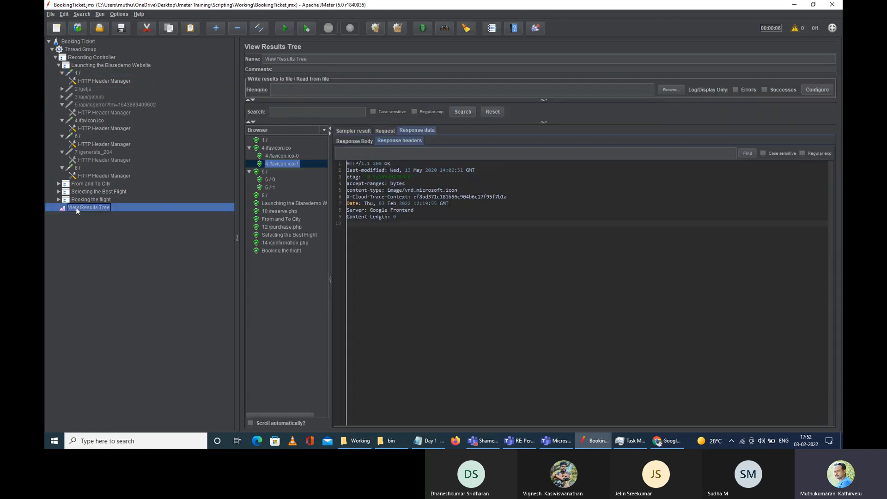
click(298, 129)
click(266, 193)
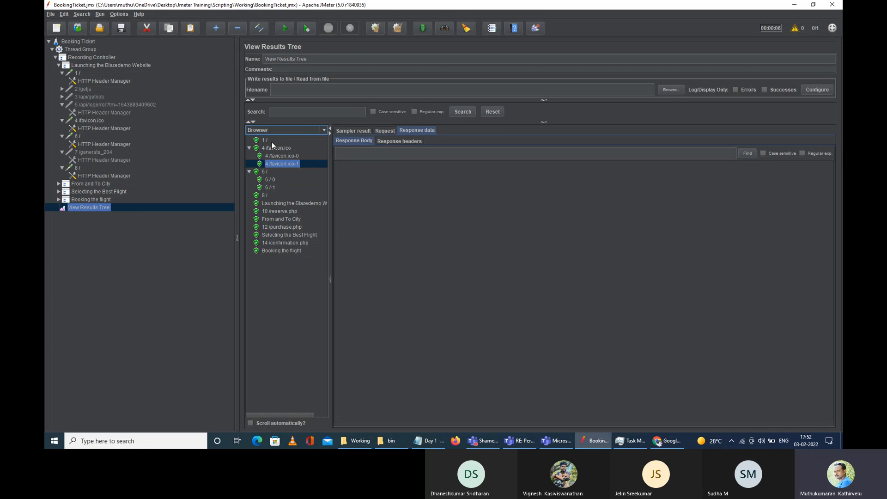
click(276, 170)
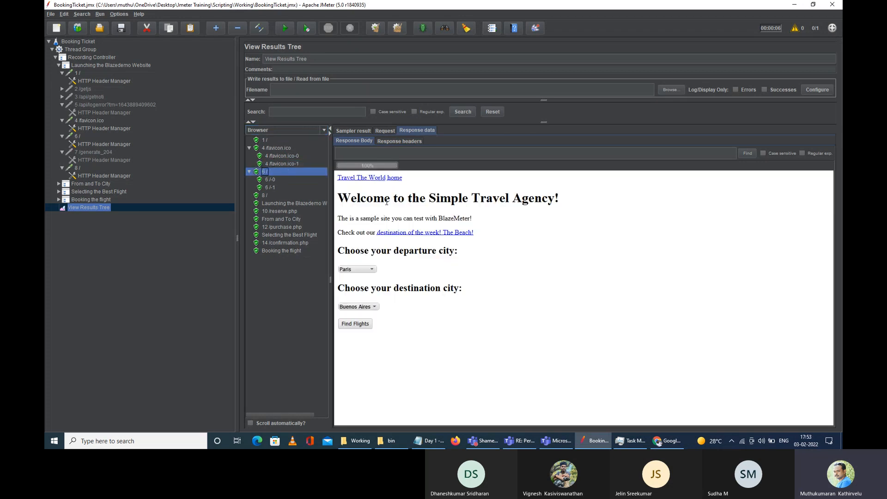
click(266, 149)
click(267, 141)
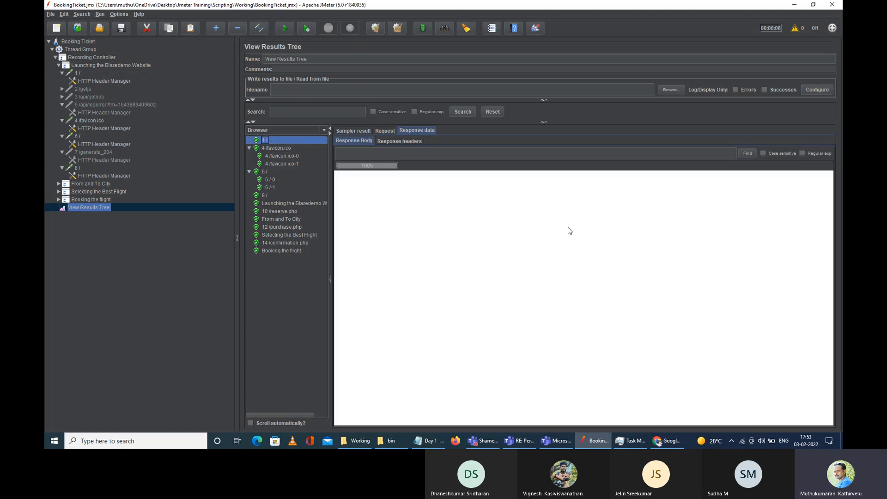
click(266, 171)
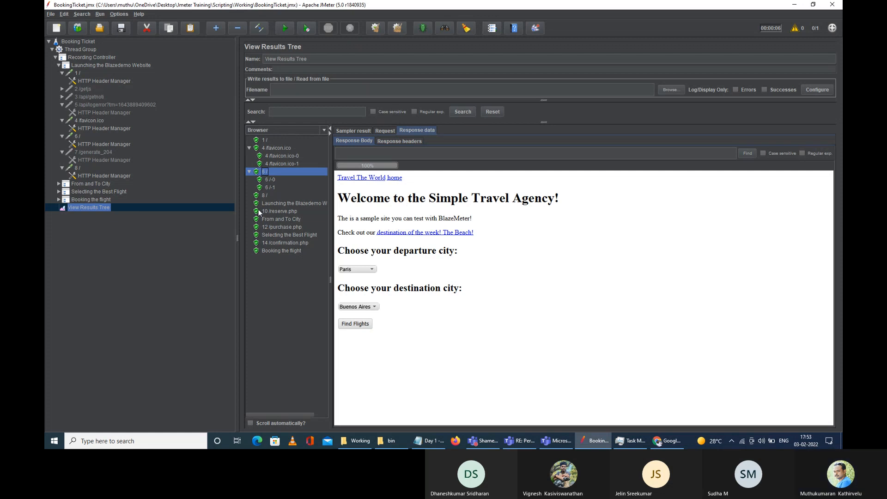
Step: View the 10 /reserve.php flights table, the From and To City result, and the 12 /purchase.php page
click(284, 211)
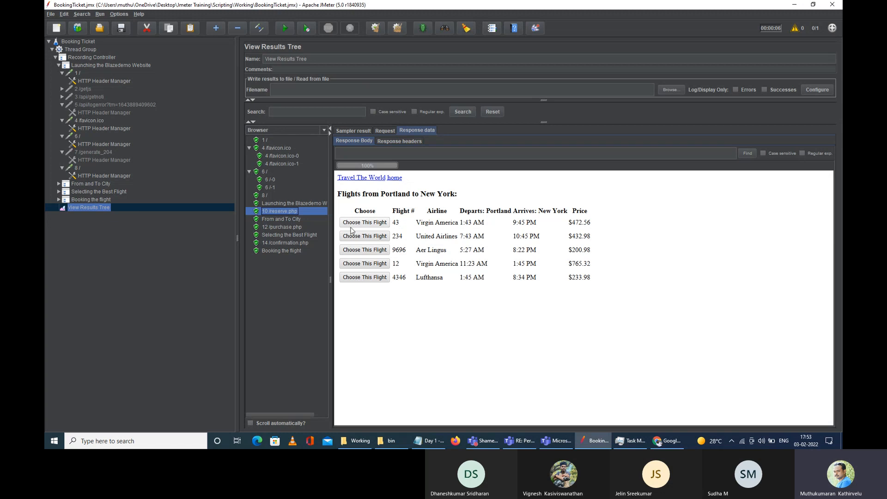
click(272, 219)
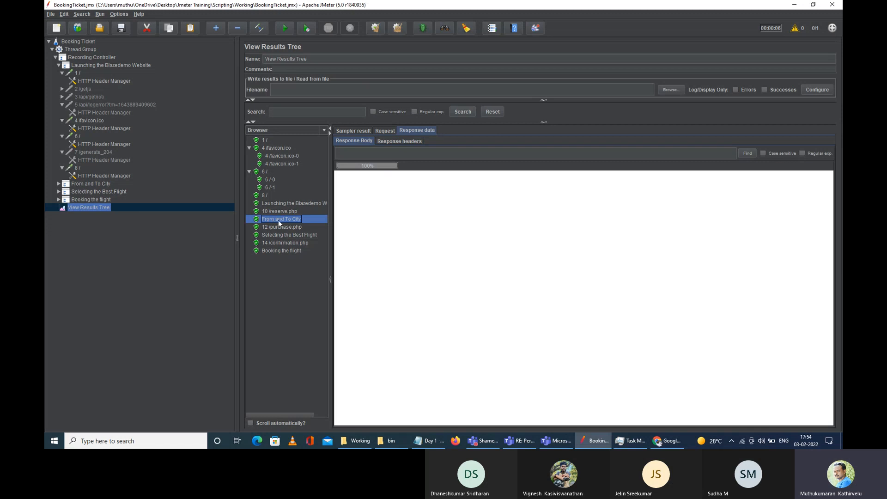
click(279, 228)
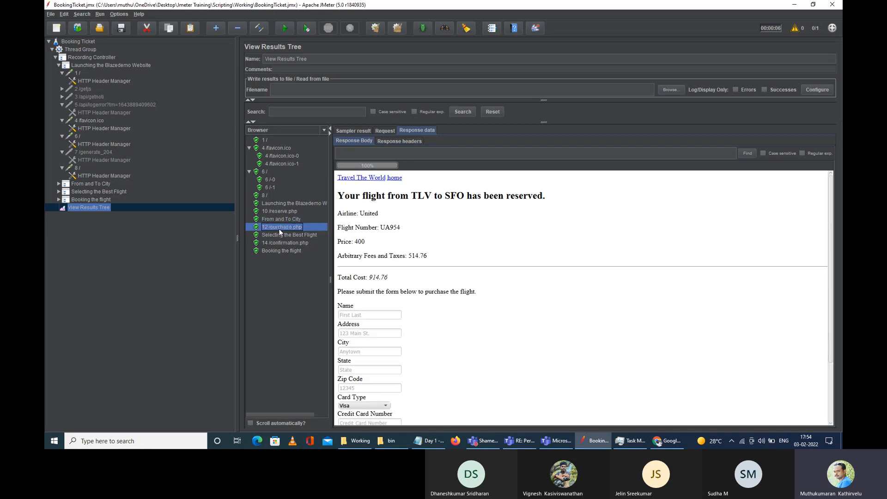
scroll(388, 305, down, 2)
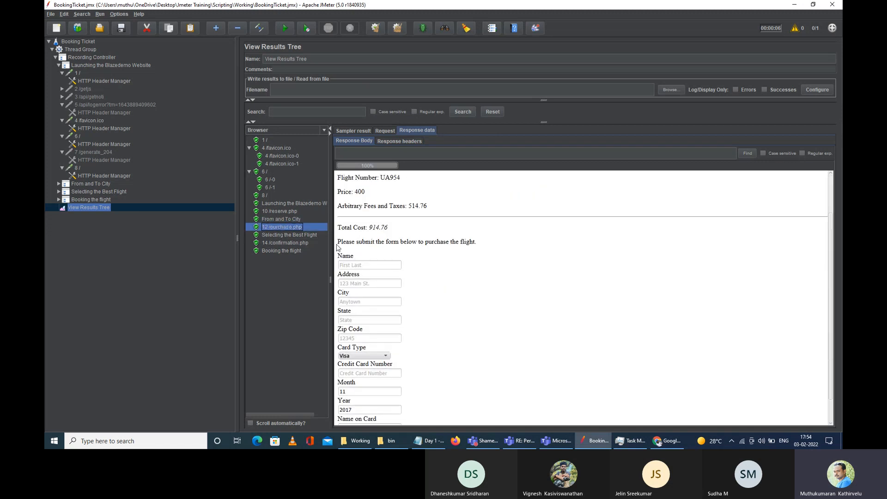
scroll(370, 255, up, 1)
scroll(374, 225, up, 2)
scroll(393, 258, down, 1)
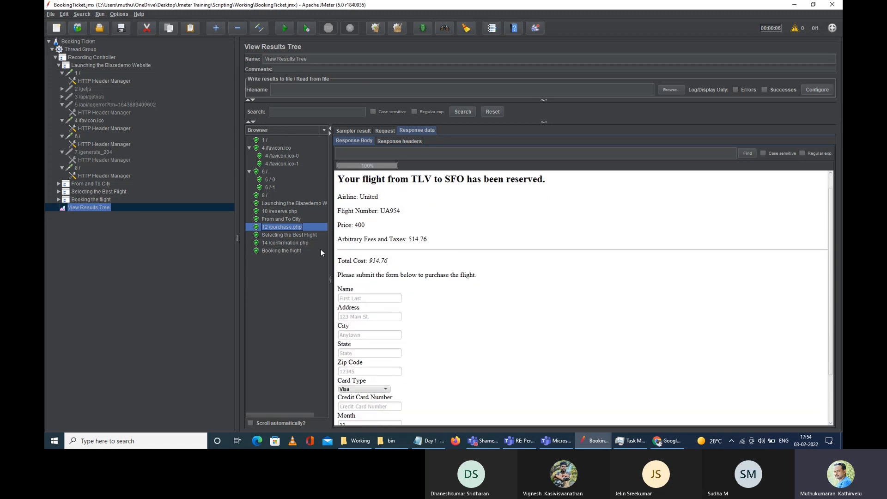
Step: Check the 14 /confirmation.php page, then open the Launching the Blazedemo Website controller settings
click(288, 235)
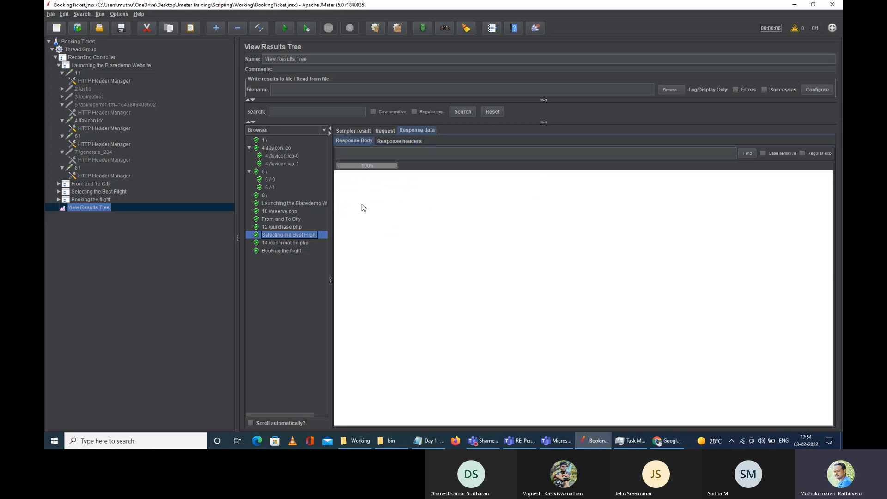
click(299, 243)
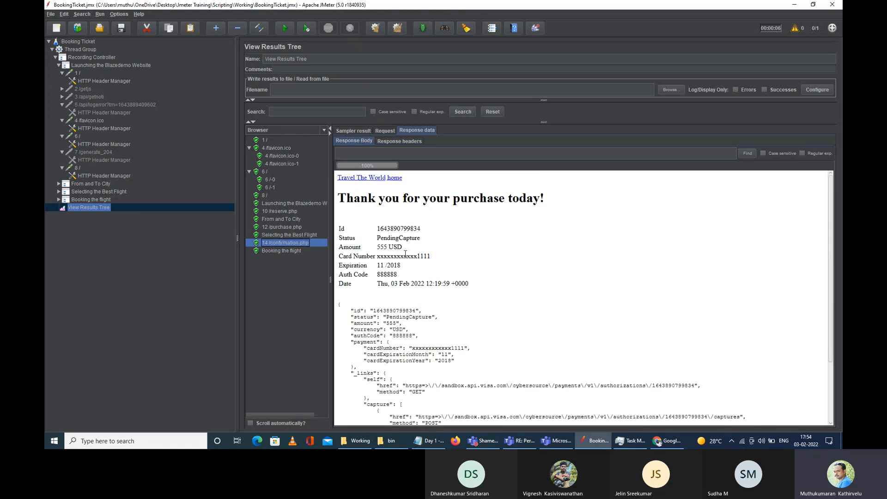
scroll(401, 286, down, 3)
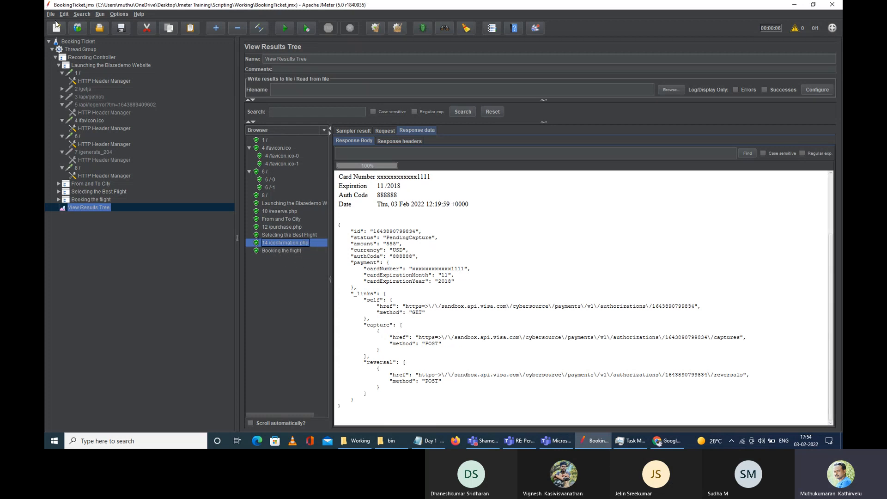
click(95, 66)
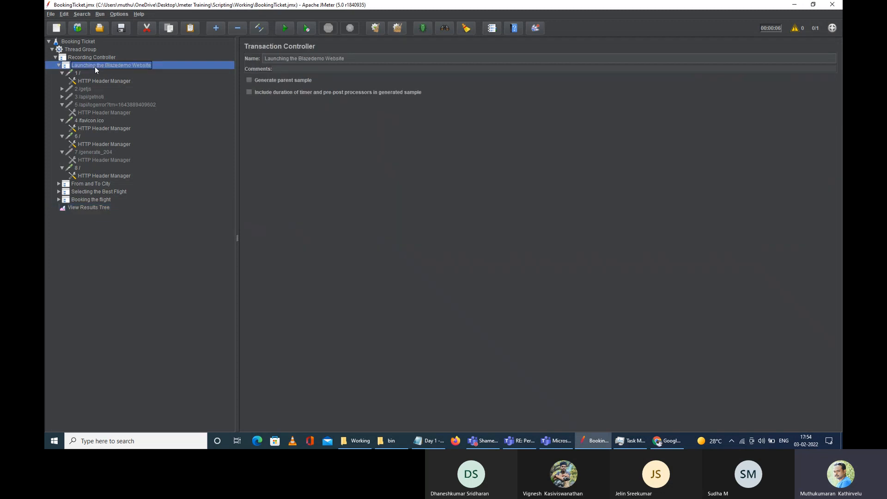
Step: Turn on 'Generate parent sample' for From and To City and Selecting the Best Flight, then show View Results Tree
click(250, 80)
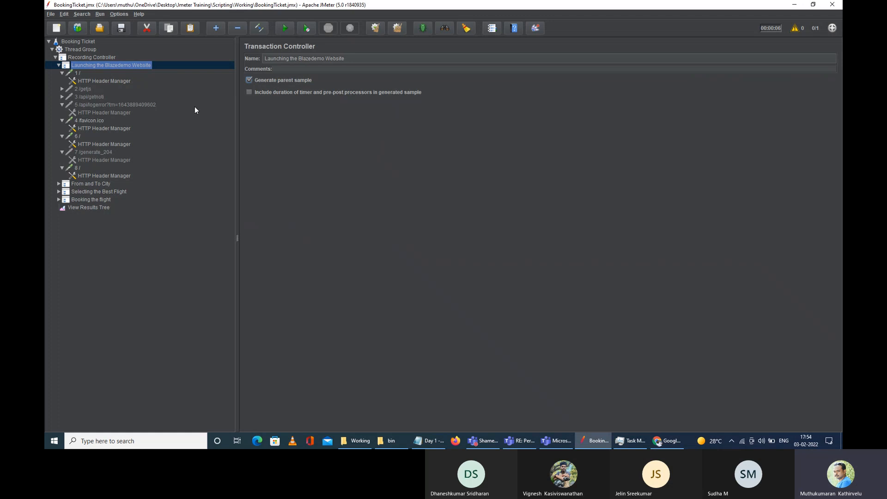
click(81, 183)
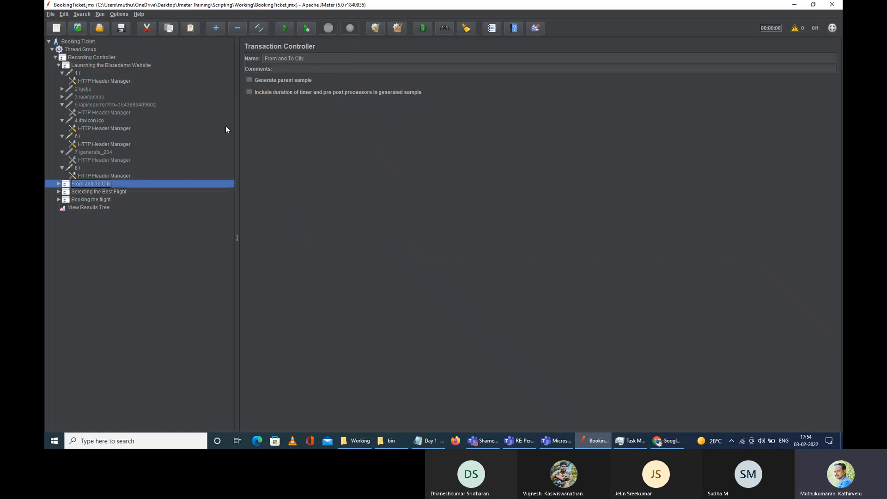
click(249, 80)
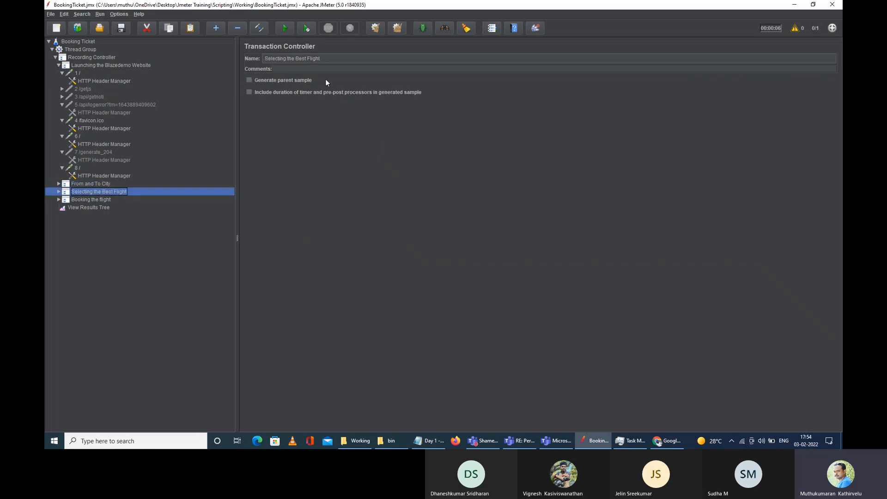
click(250, 81)
click(104, 198)
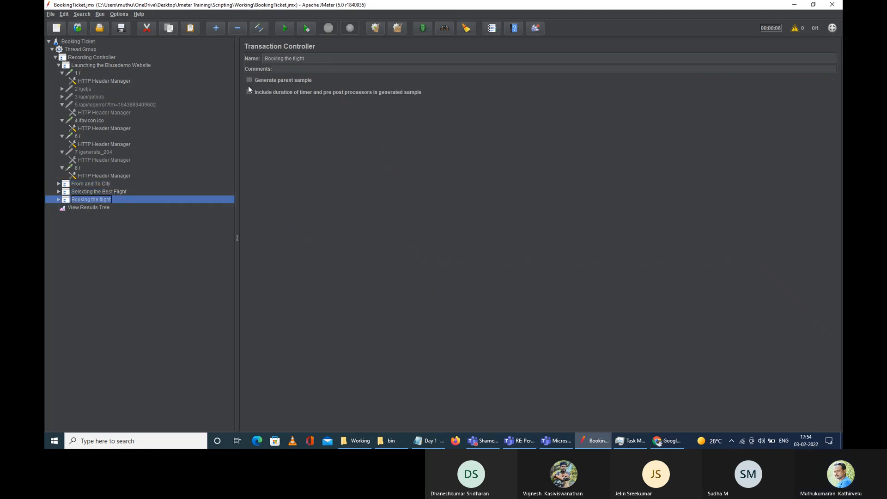
click(95, 207)
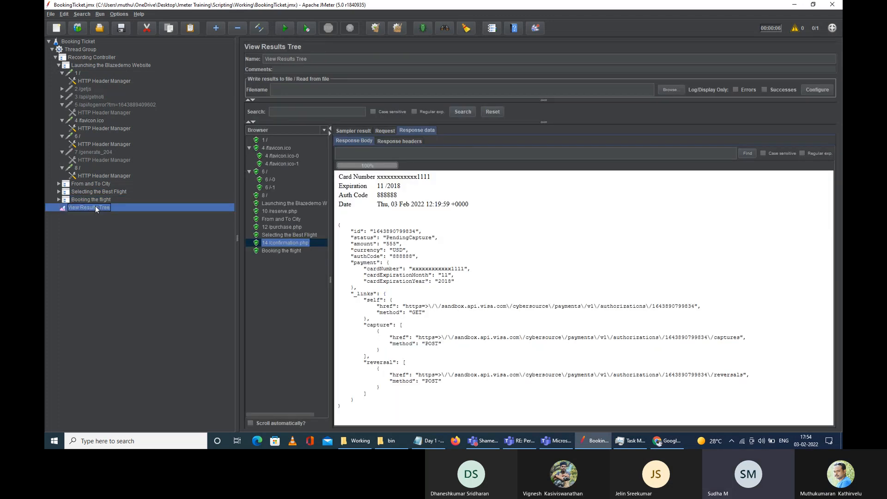
Step: Clear old results, run the plan, and inspect the Launching the Blazedemo Website requests (1, 6, 8)
click(399, 32)
key(ctrl+r)
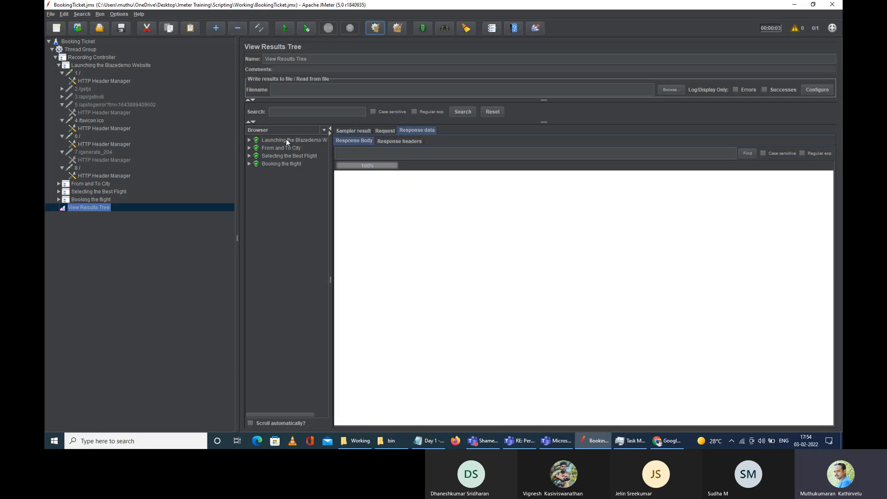
click(249, 141)
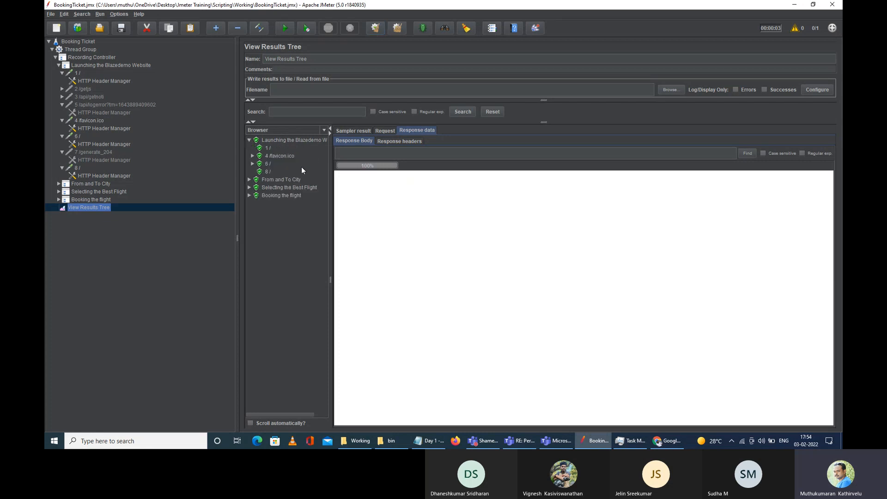
click(296, 140)
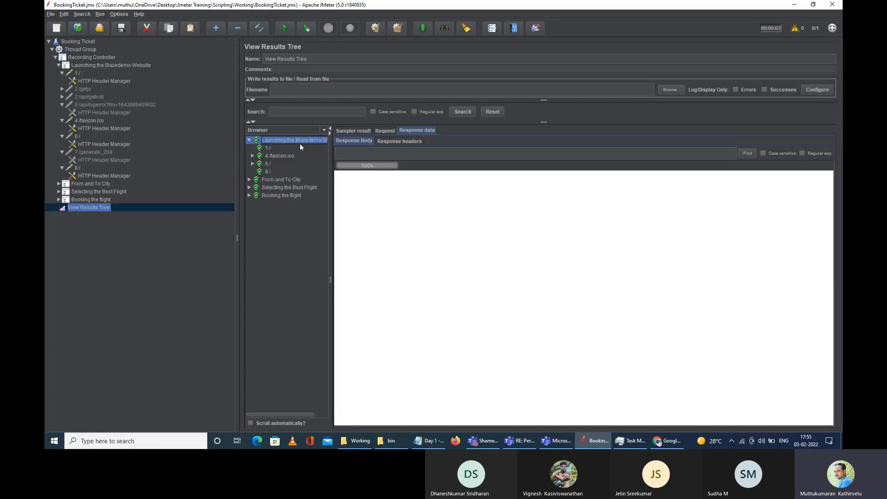
click(268, 164)
click(269, 172)
click(268, 165)
click(267, 148)
click(269, 164)
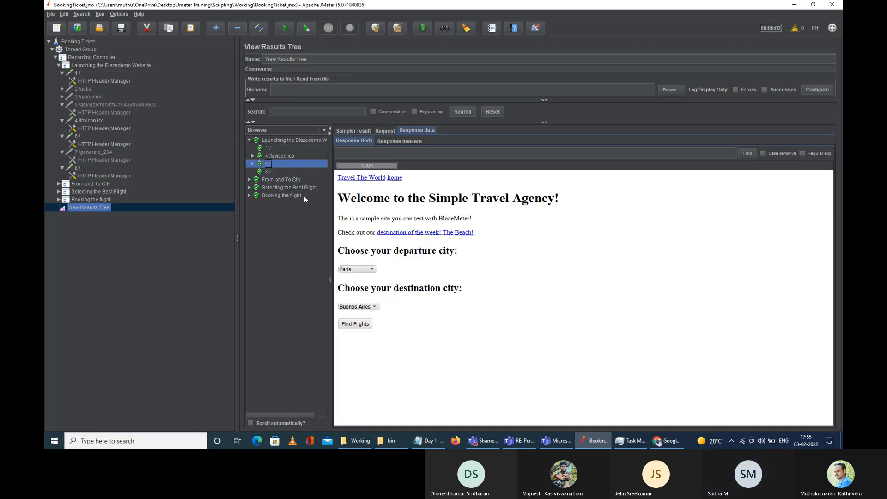
Step: Under From and To City, view 10 /reserve.php and select its 'Flights from Portland to New York' heading
click(267, 180)
click(249, 180)
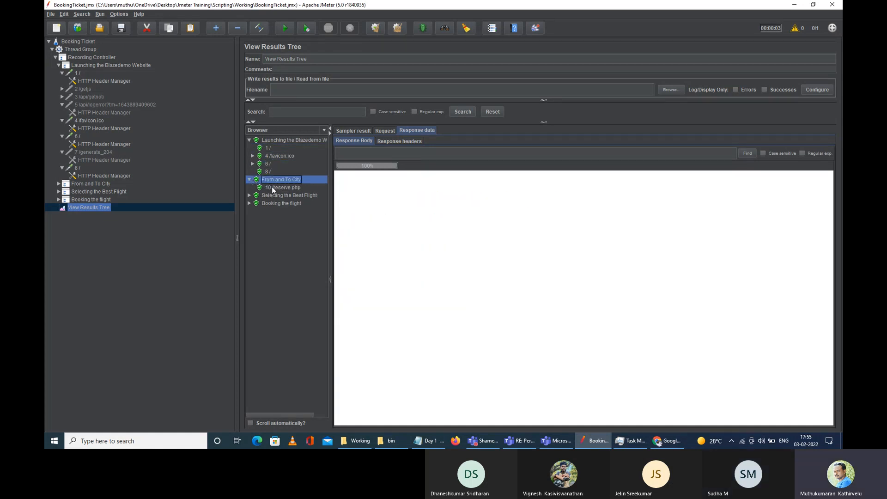
click(274, 188)
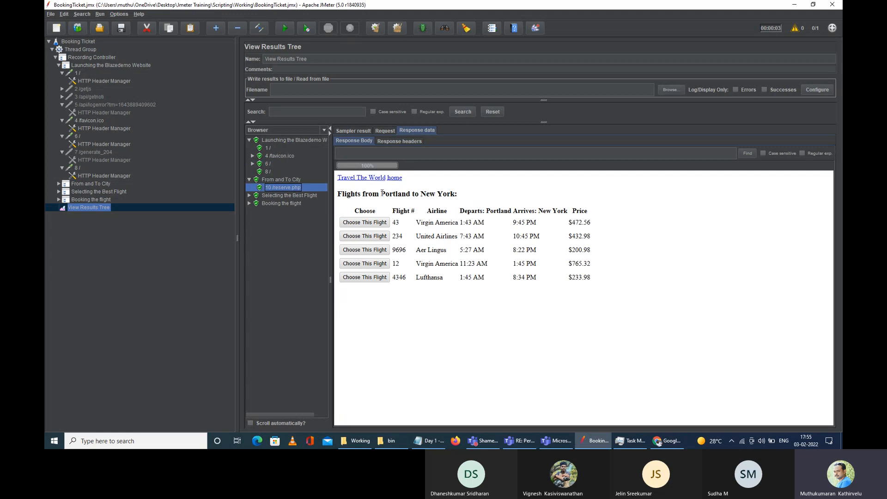
click(337, 195)
drag(338, 198, 459, 196)
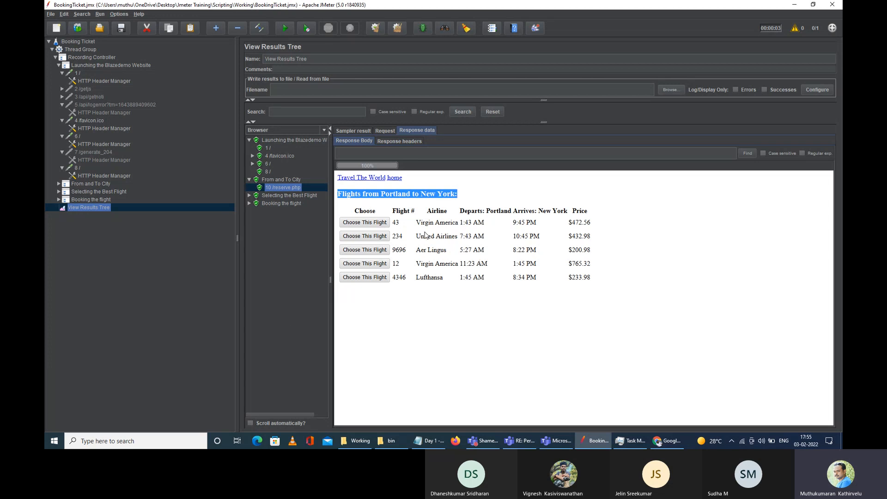
click(250, 196)
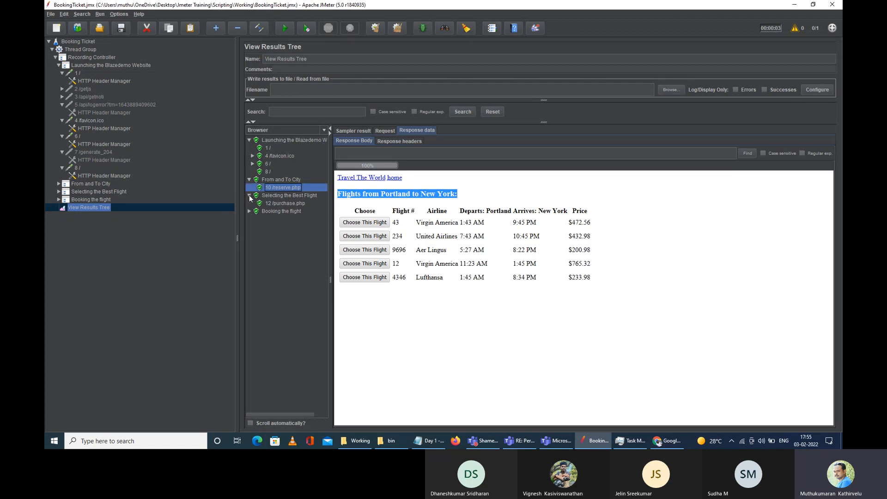
Step: Review 12 /purchase.php and 14 /confirmation.php (PendingCapture, 555 USD), then save the test plan
click(285, 204)
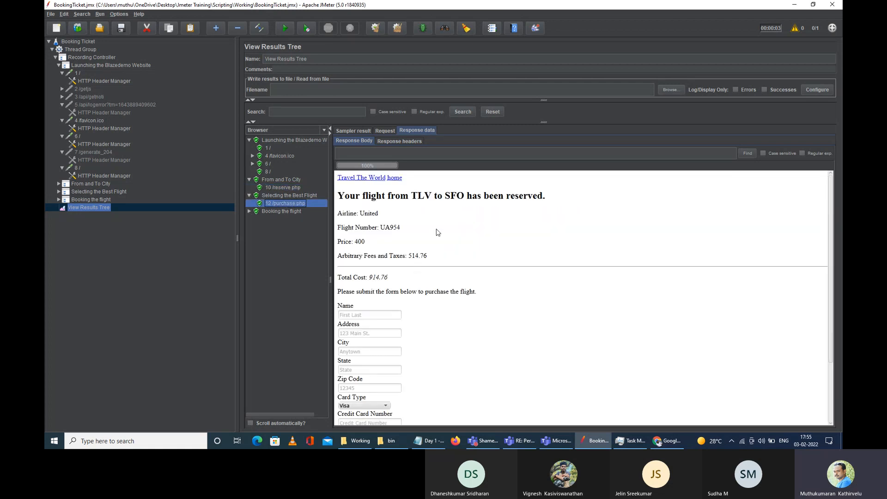
scroll(432, 296, down, 3)
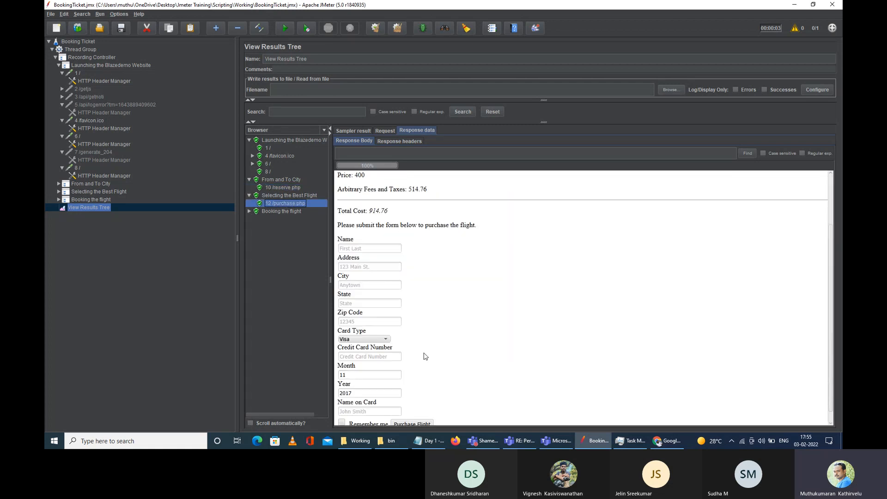
scroll(424, 277, down, 1)
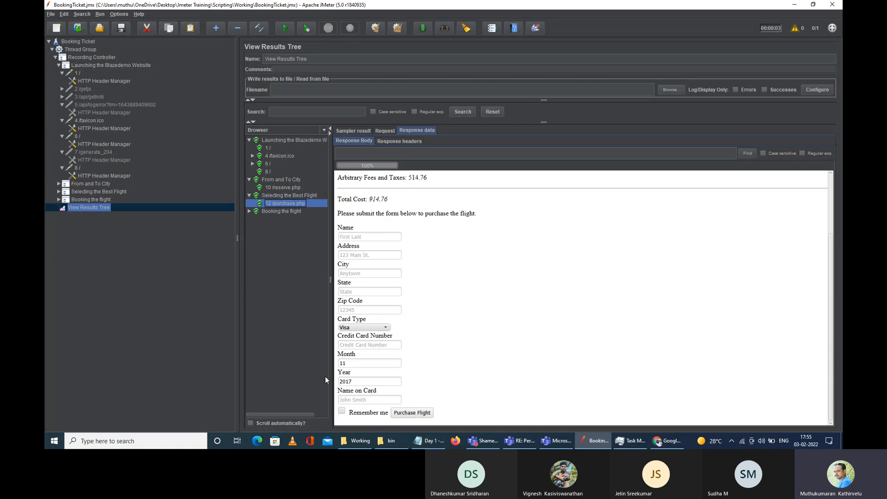
click(250, 212)
click(285, 219)
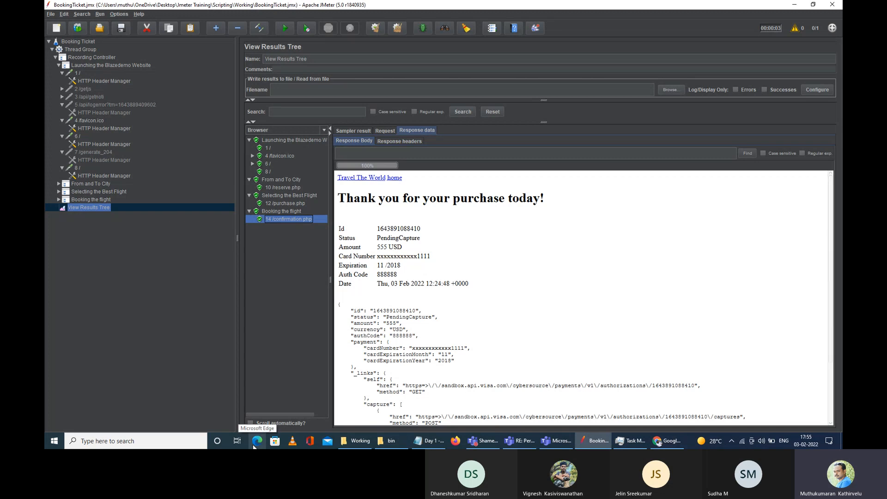
click(121, 29)
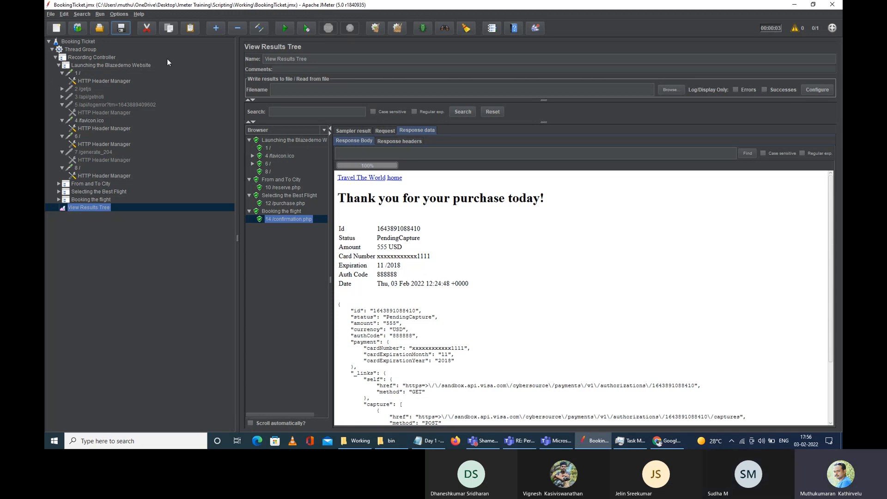
Step: Bring up the Teams meeting window and open its meeting chat
click(485, 442)
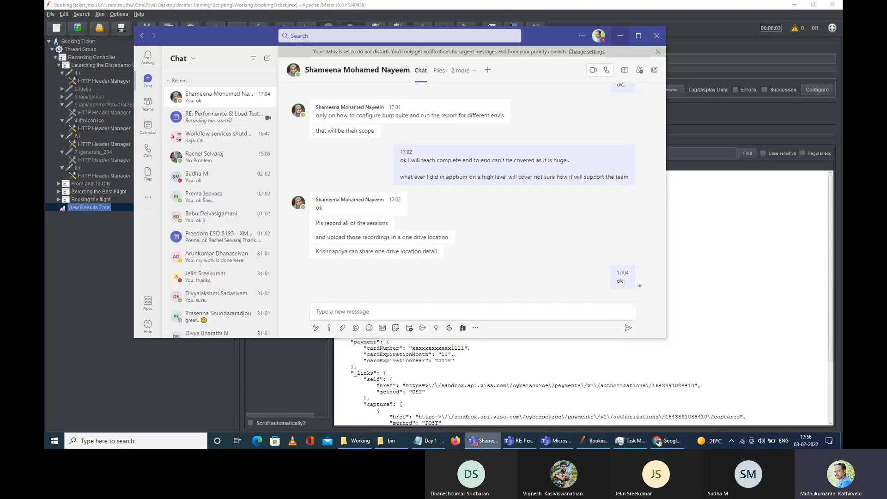
click(522, 442)
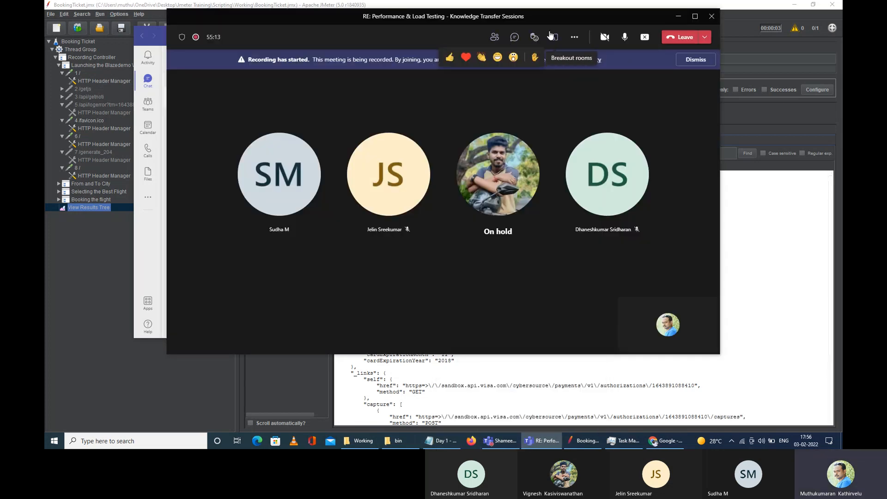
mouse_move(535, 41)
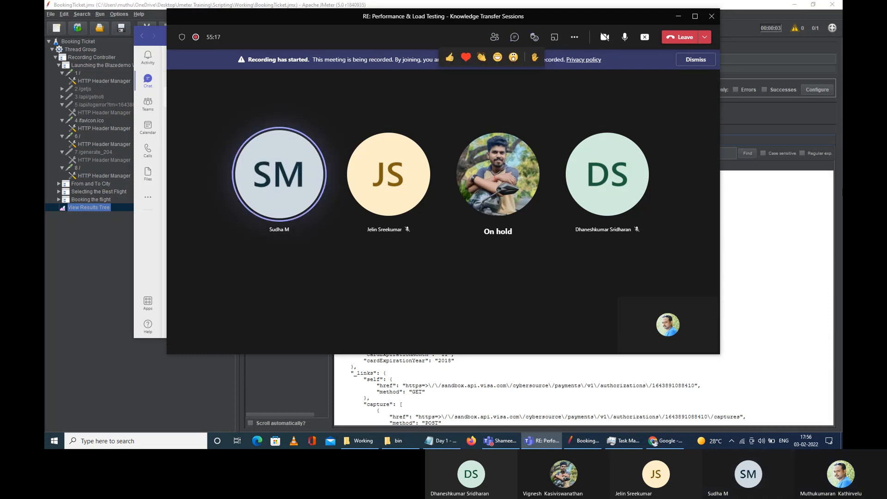
click(514, 37)
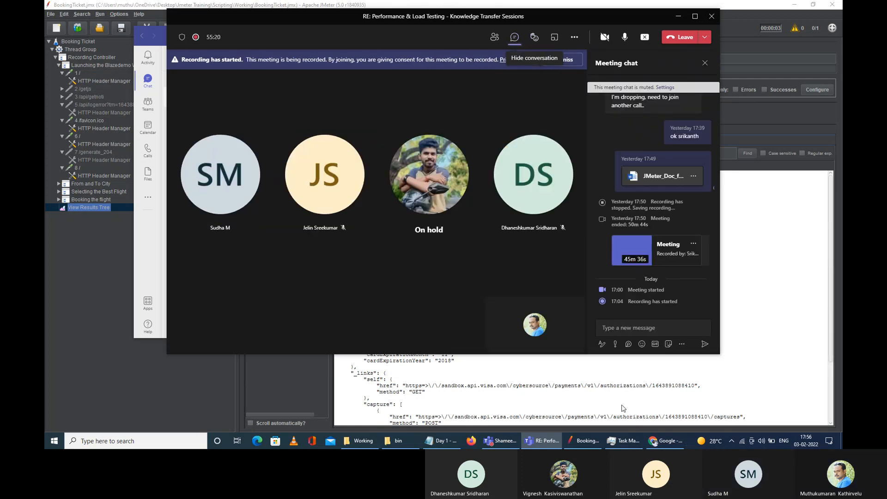
Step: Attach BookingTicket.jmx from the Working folder and send it with the message 'Jmeter Script - Day 2'
click(359, 441)
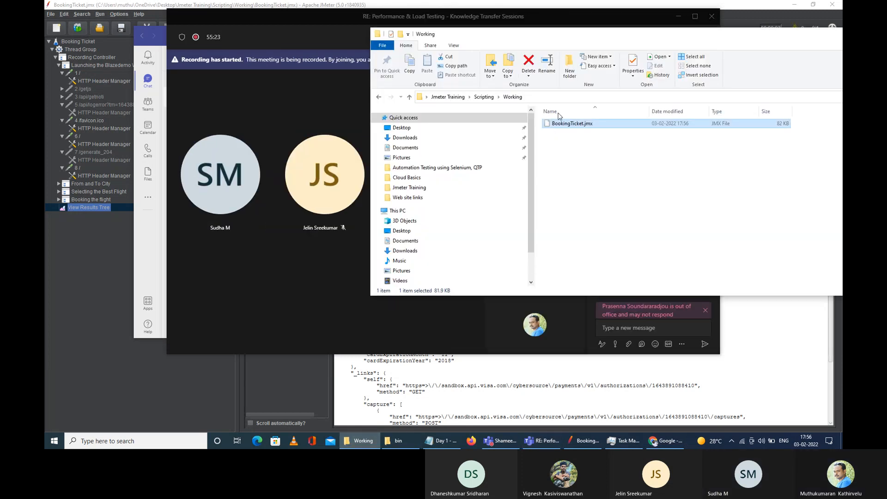
drag(593, 42, 220, 45)
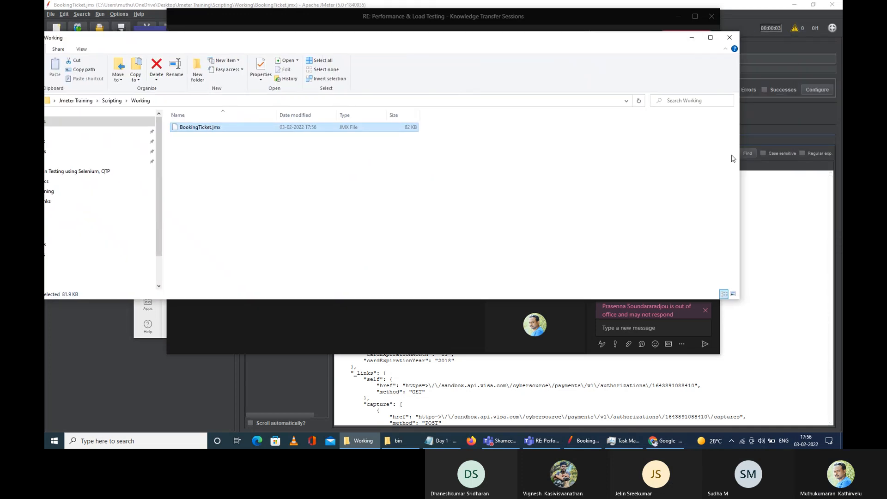
drag(738, 159, 453, 158)
drag(206, 131, 632, 334)
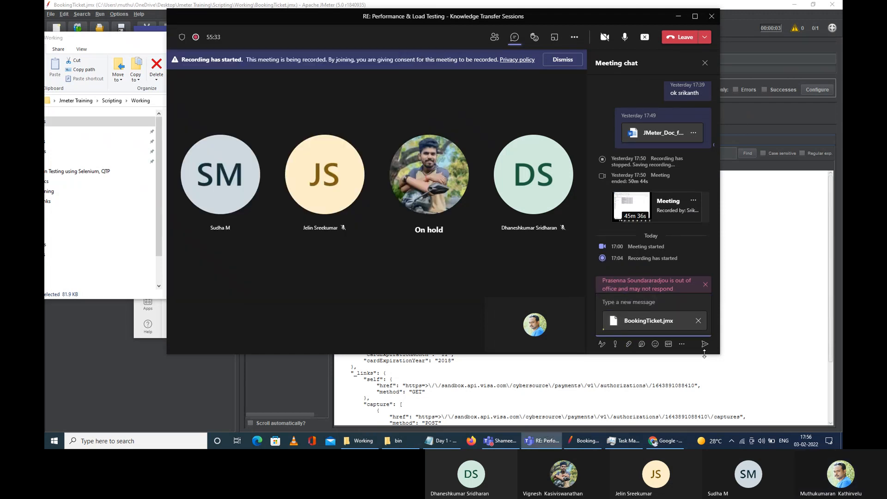
text(Jmeter)
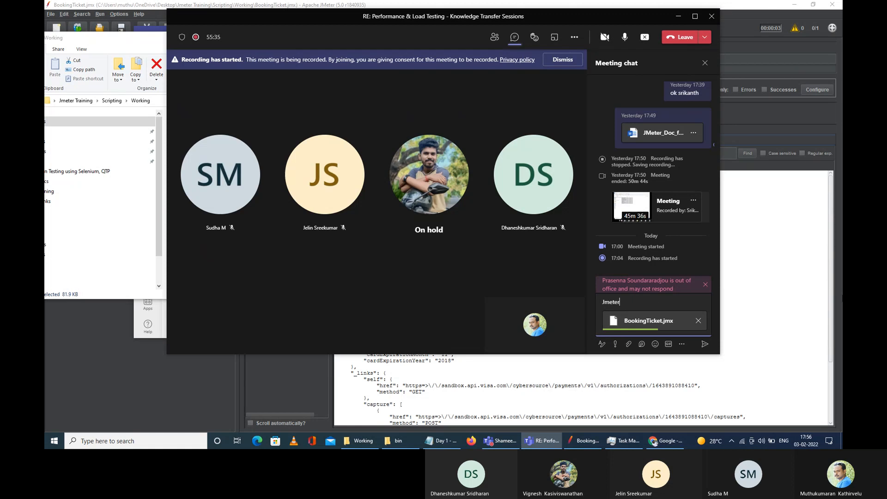
text( Script - Da)
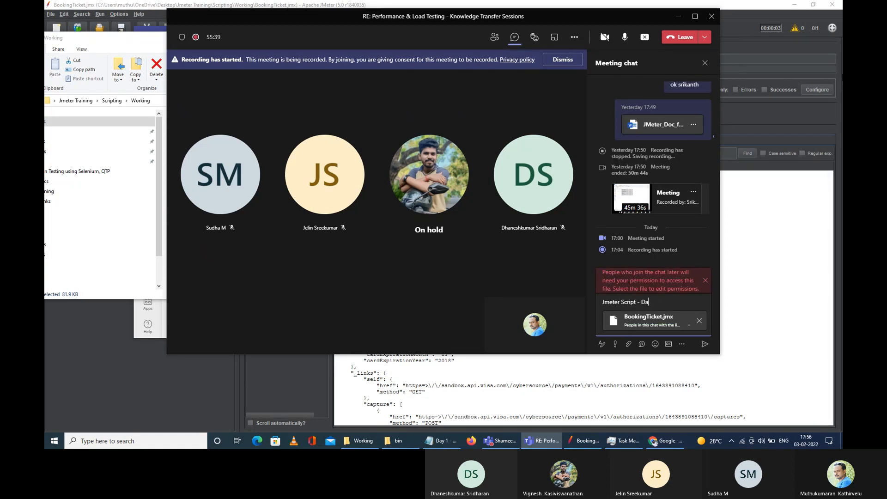
text(y 2)
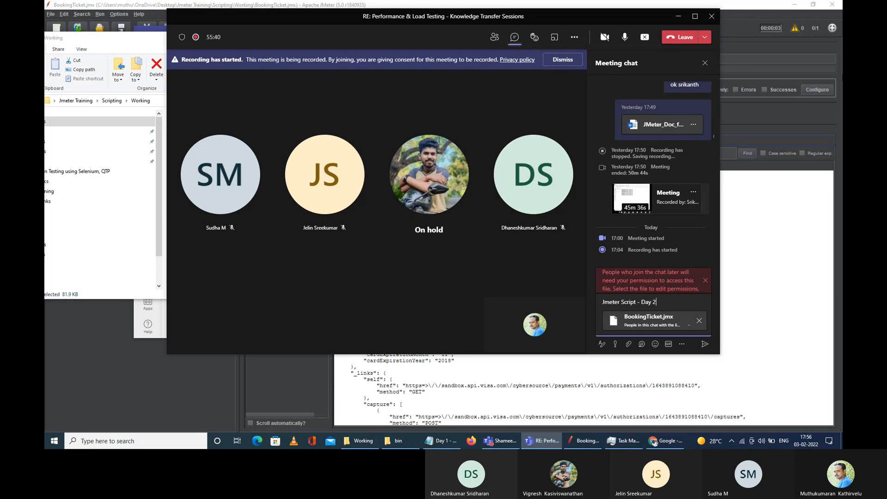
click(704, 346)
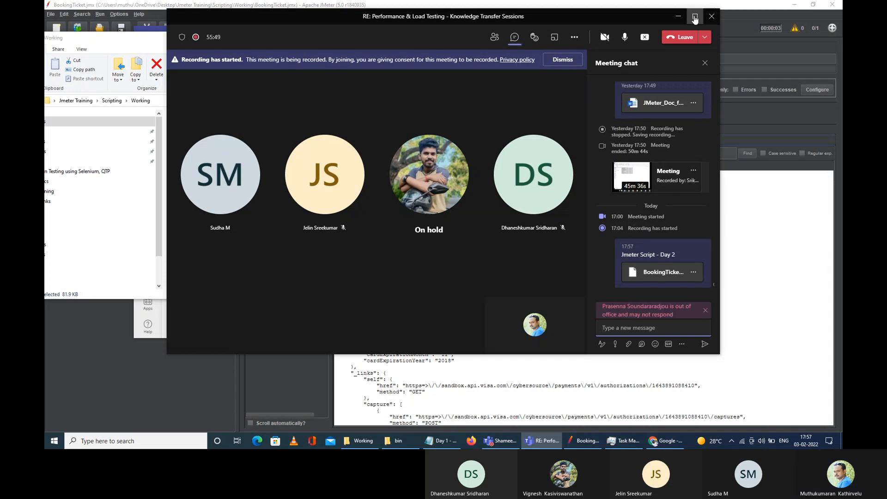
Step: Minimize the meeting, Working folder and Teams chat windows, then restore the meeting window
click(678, 17)
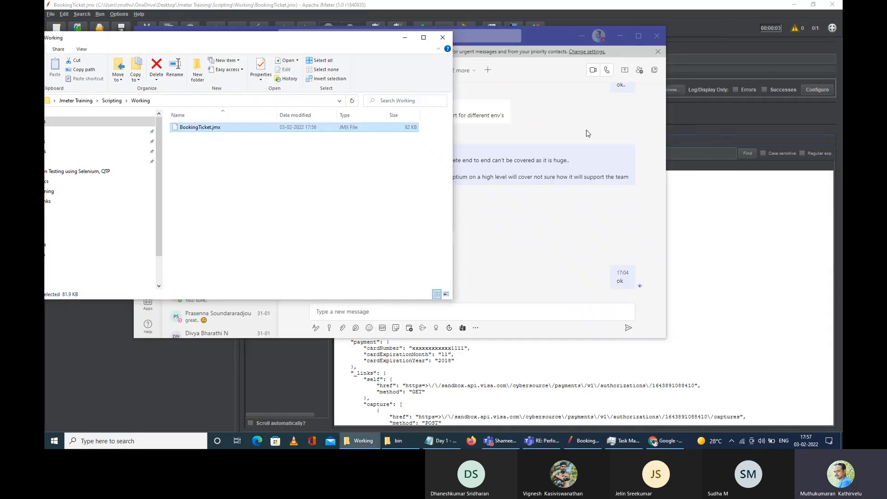
click(405, 38)
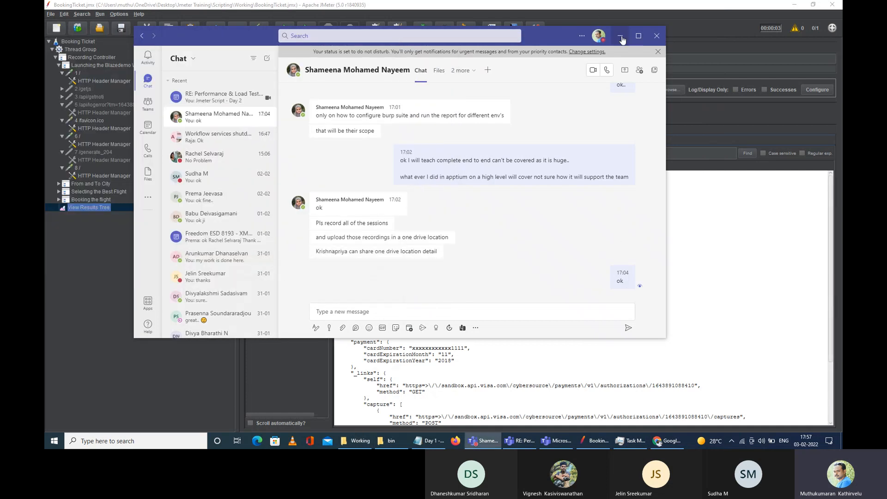
click(620, 35)
click(760, 384)
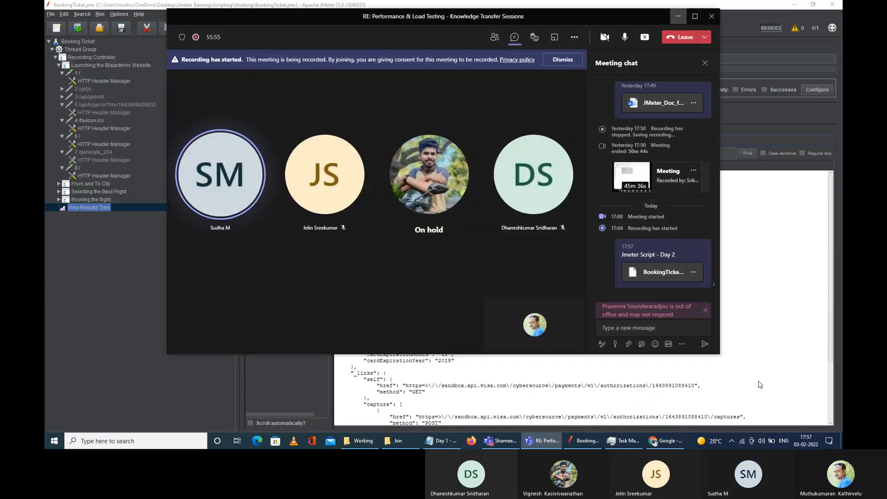